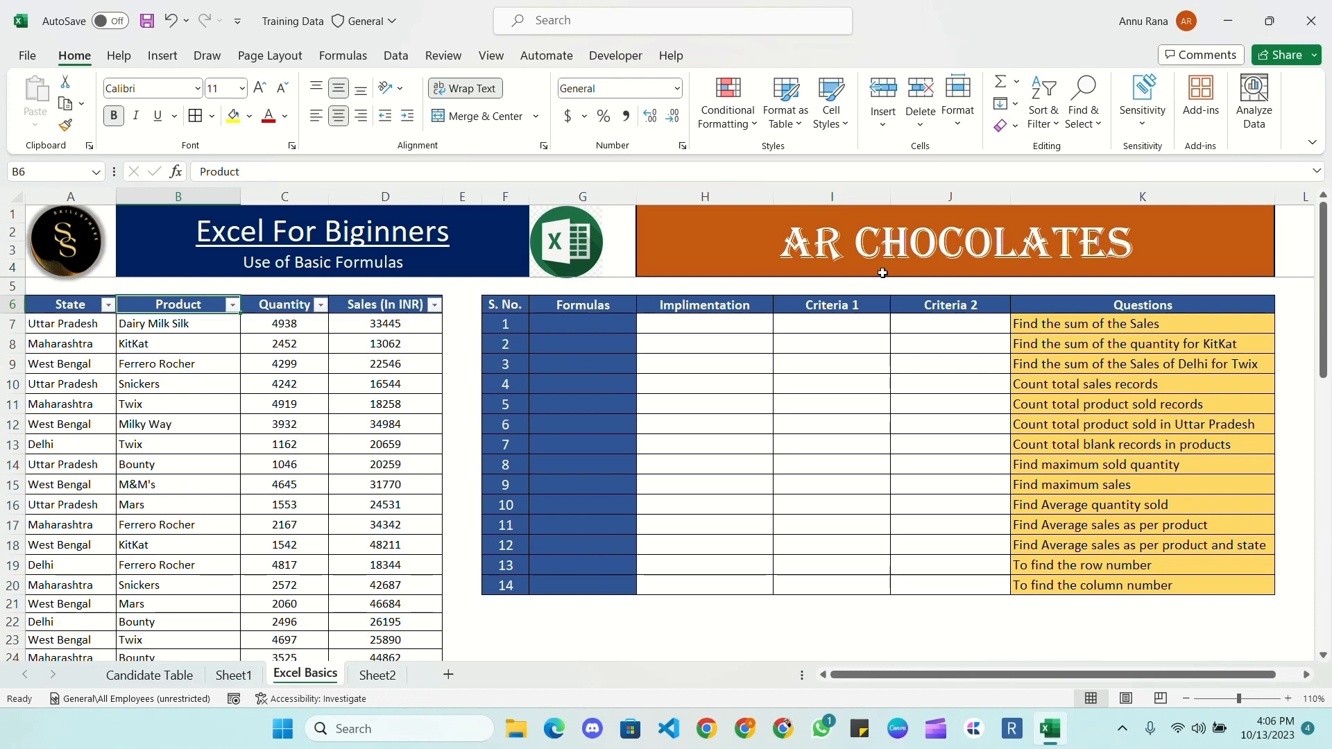
left_click_drag(1172, 324, 1205, 585)
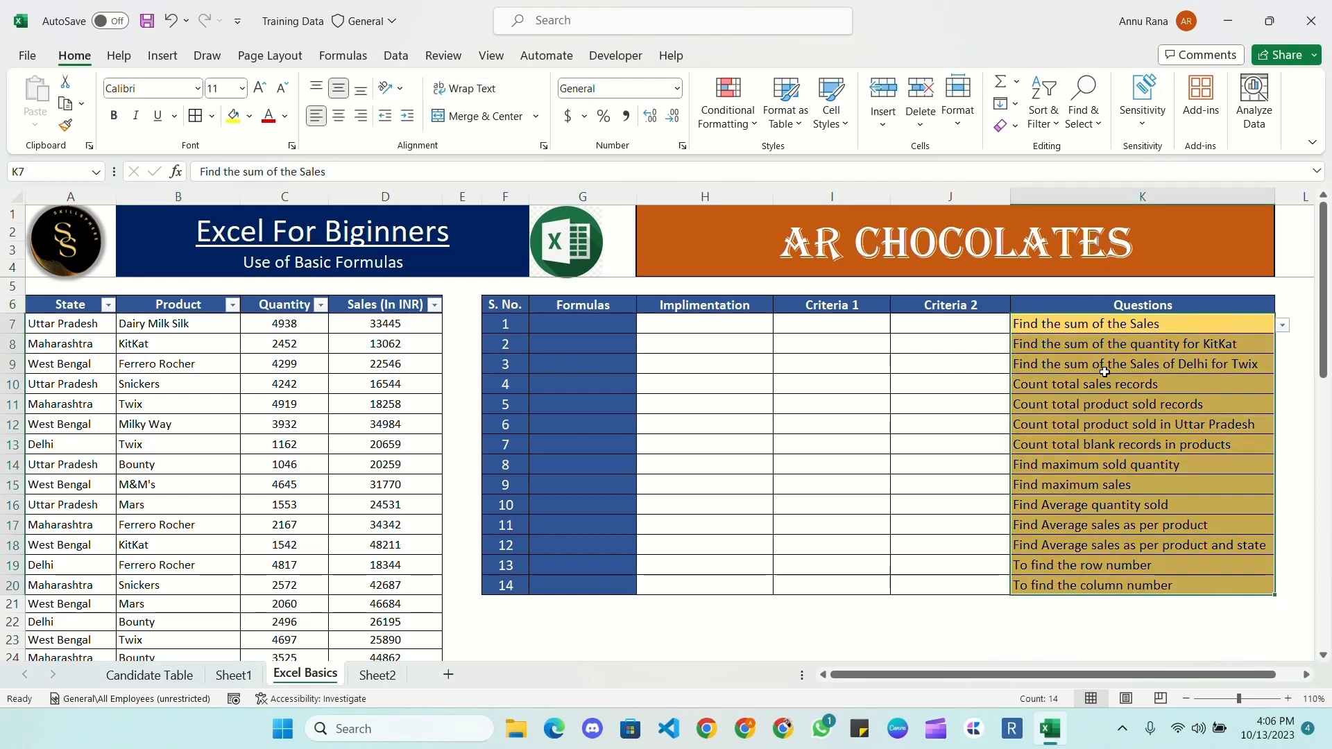
left_click(929, 355)
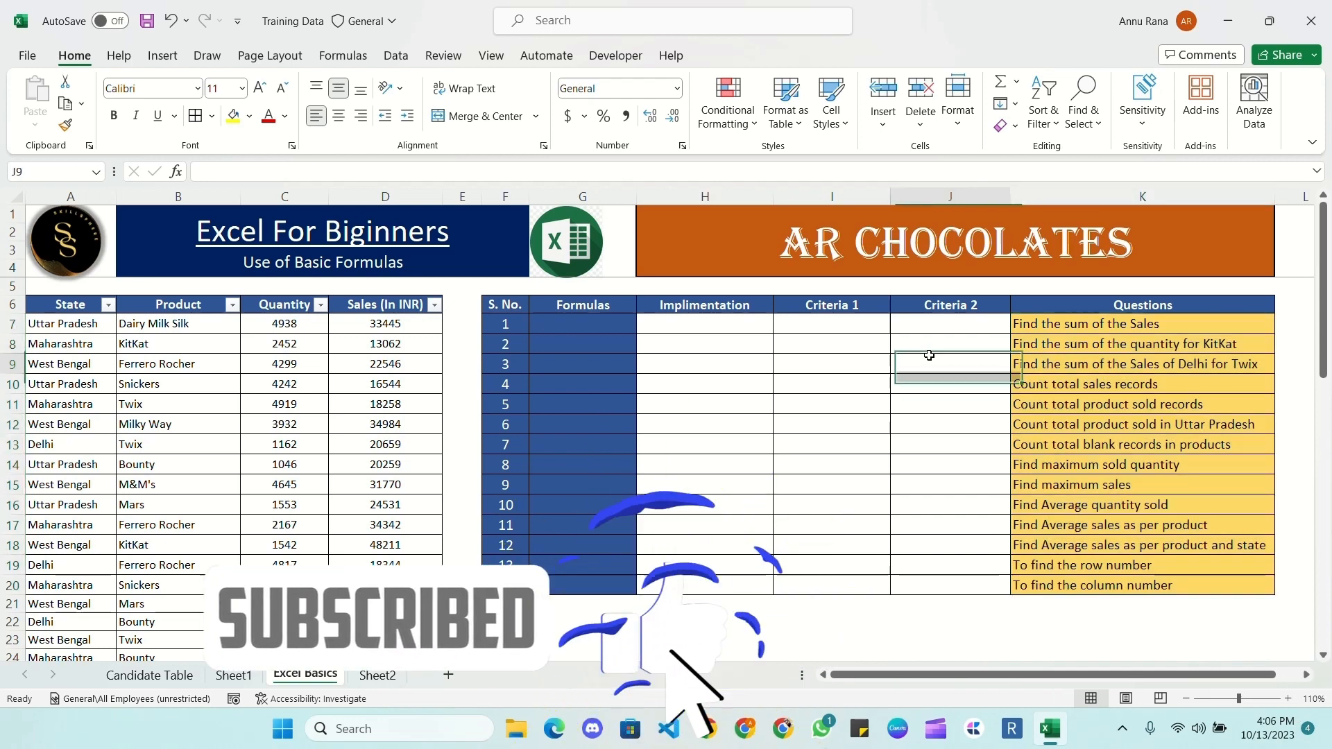
left_click(859, 366)
left_click(912, 346)
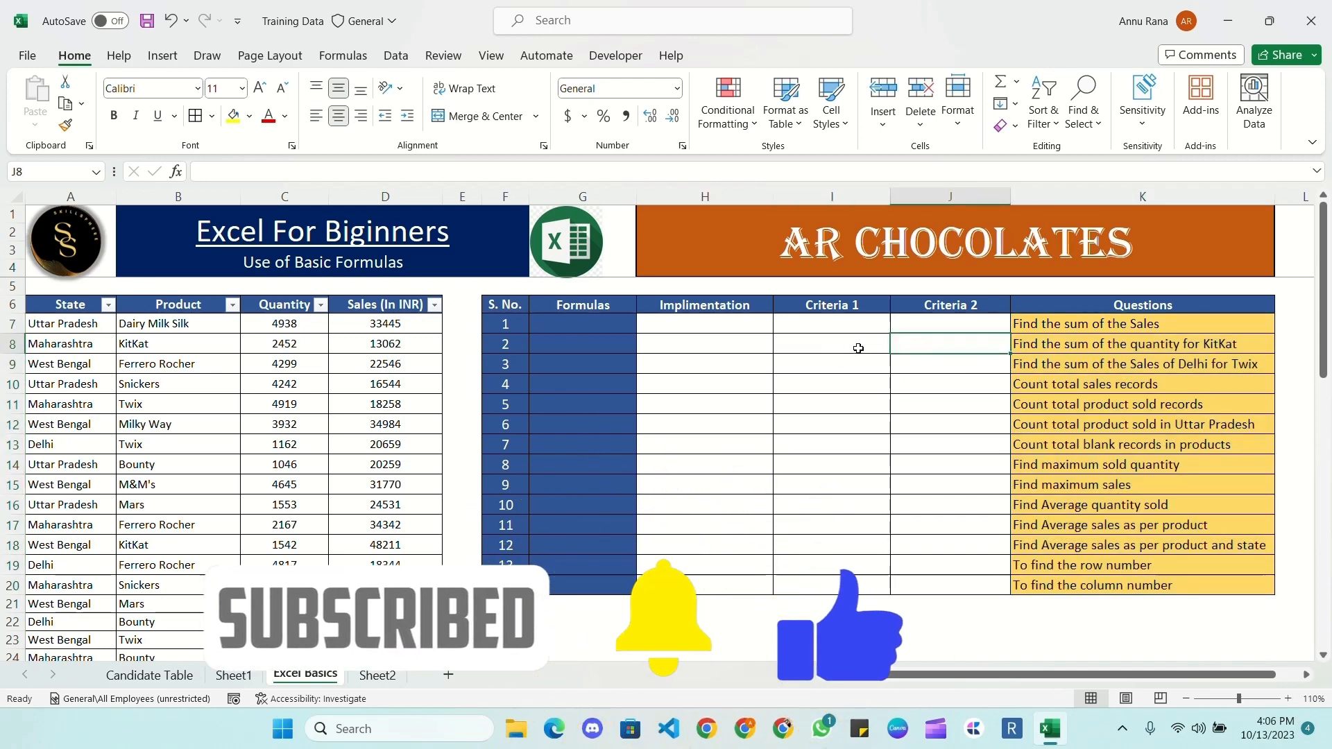
left_click_drag(858, 349, 948, 581)
left_click(965, 392)
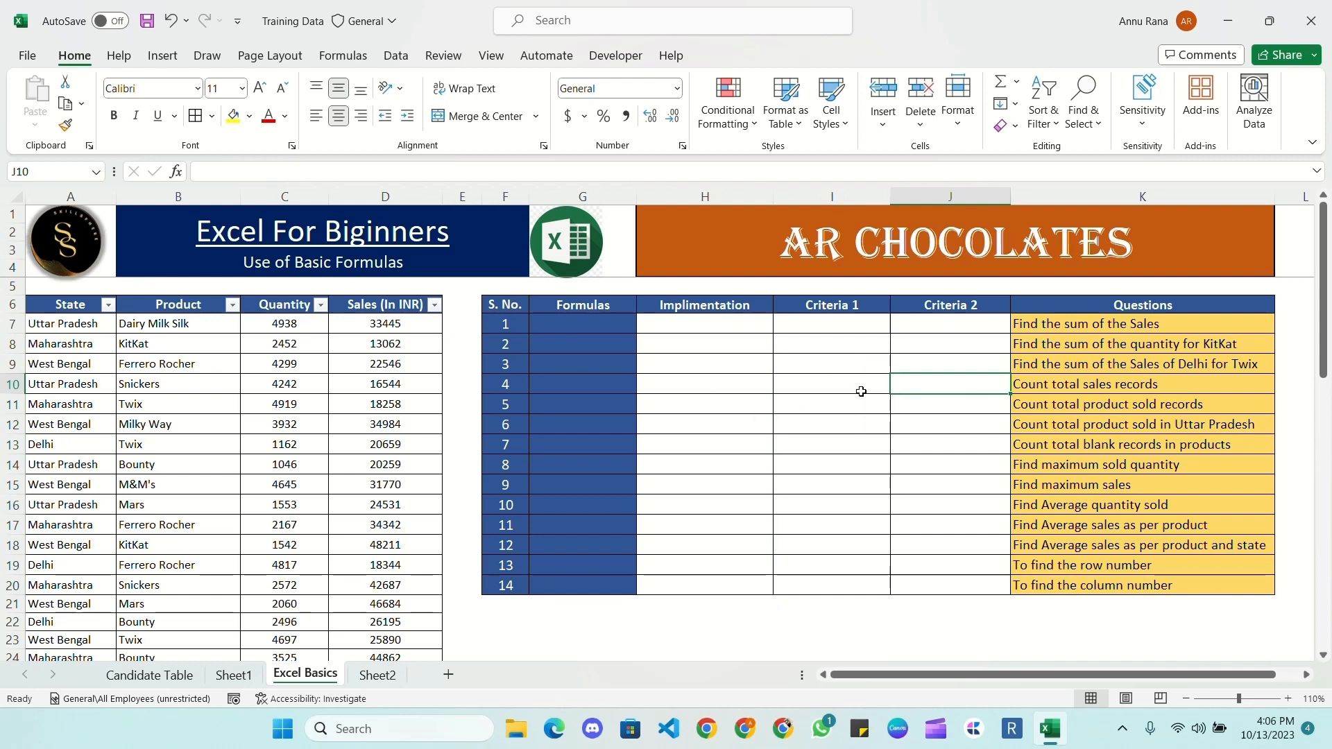
left_click_drag(1044, 323, 1085, 585)
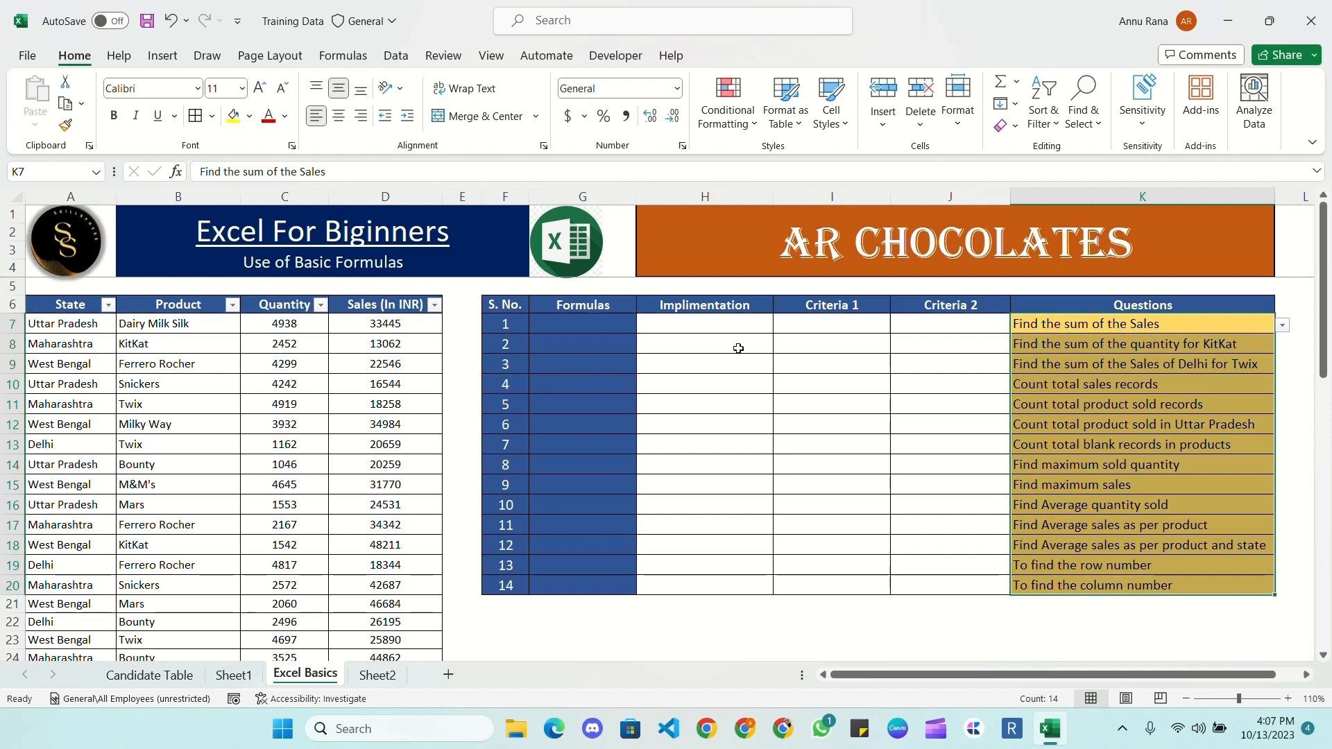
- Choose SUM() as the formula name for question 1 in cell G7
left_click(583, 324)
left_click(644, 324)
left_click(572, 344)
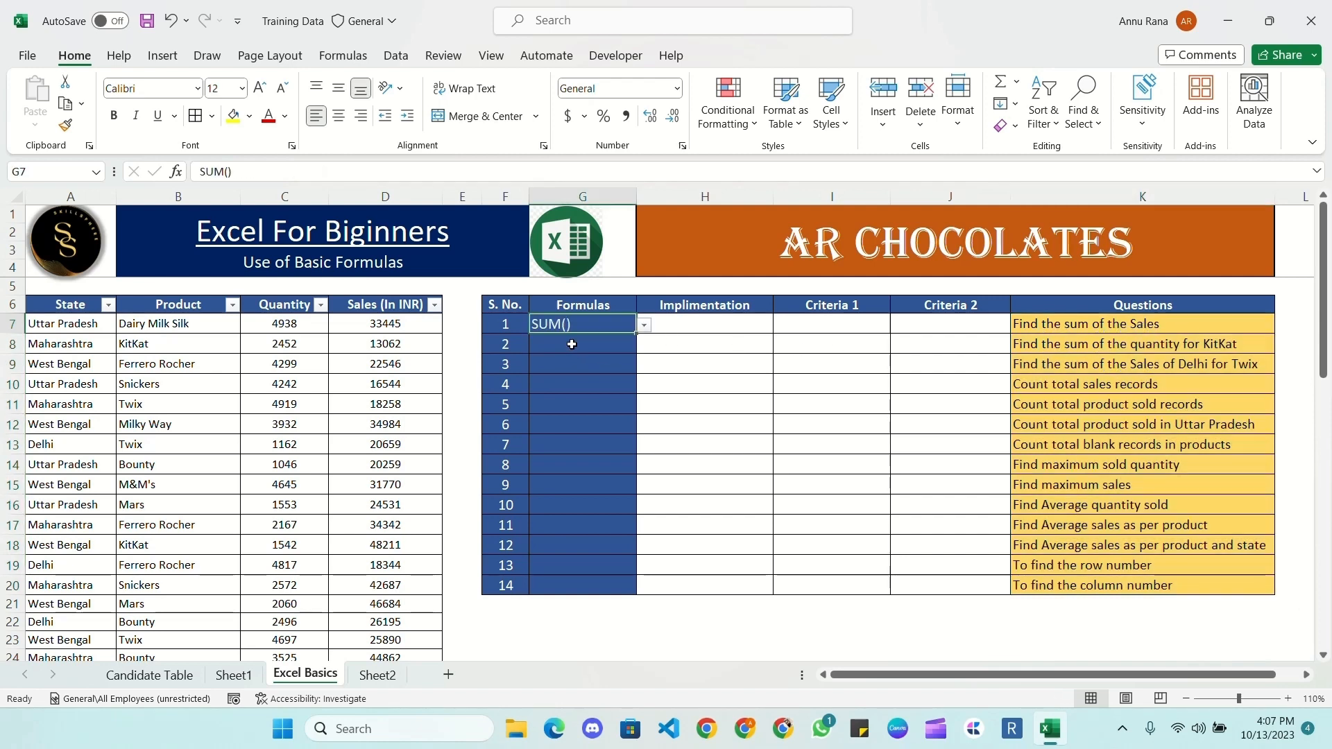
- Enter =SUM(D7:D26) in H7 to total the Sales column for question 1
left_click(680, 325)
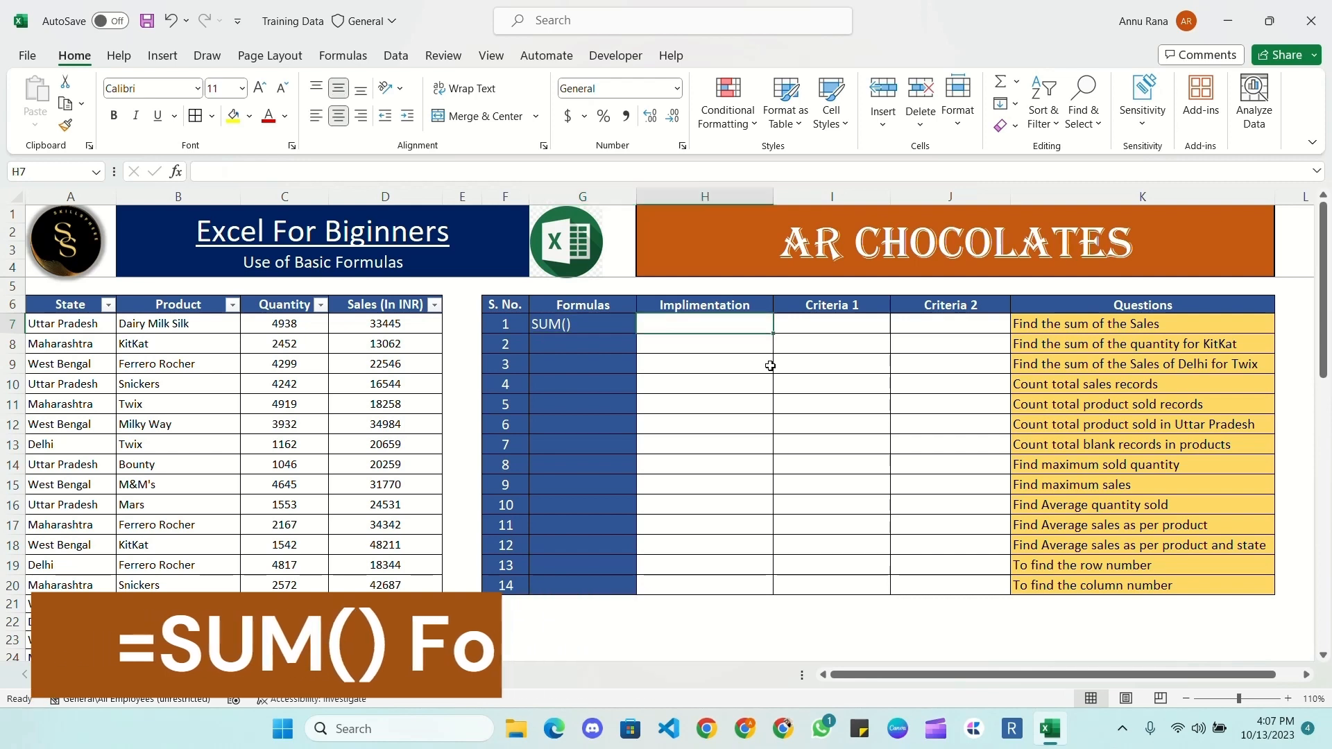
type("=sum")
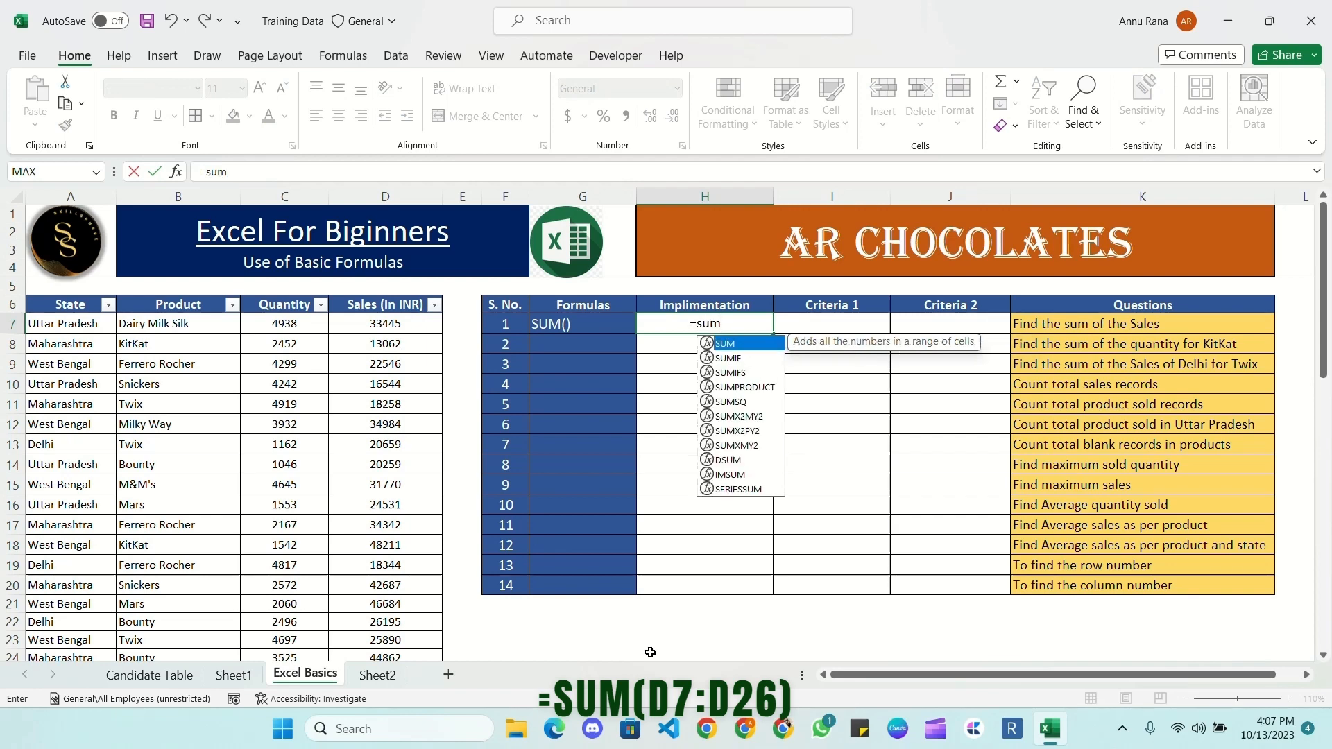
key("Tab")
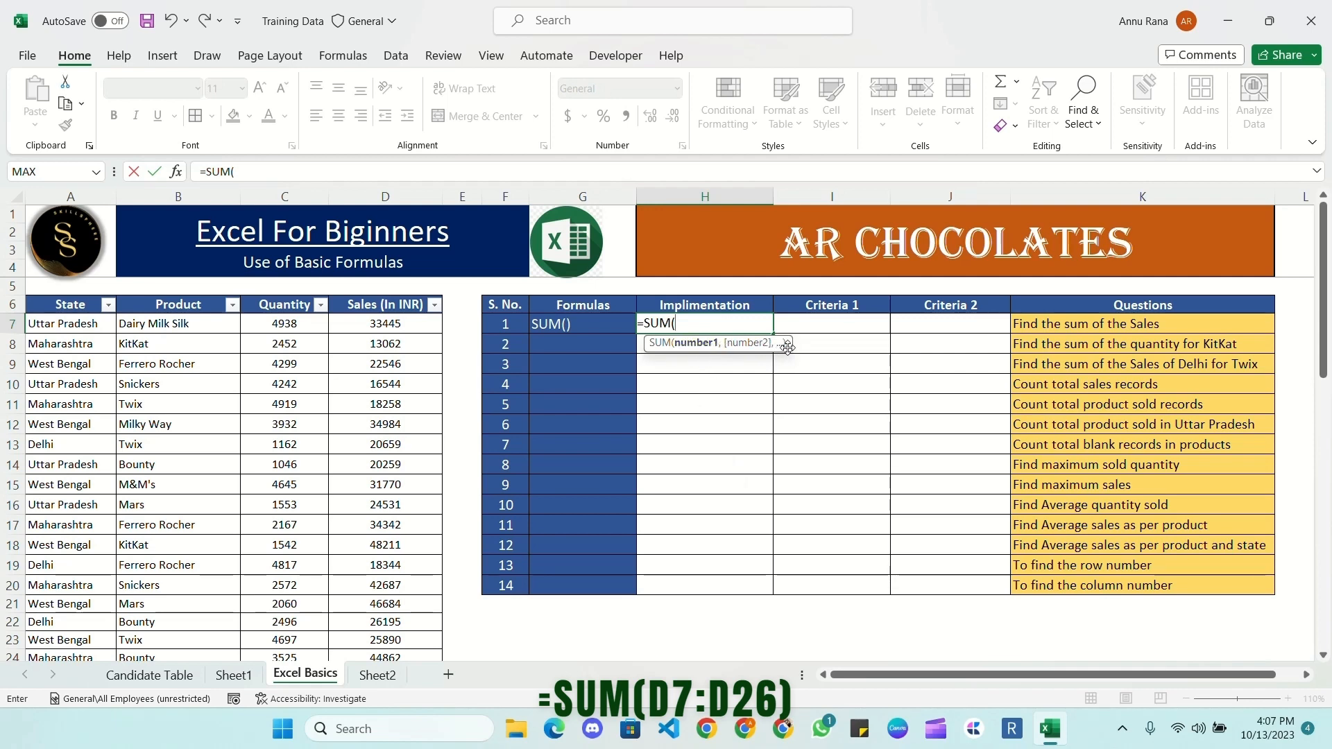
left_click(404, 324)
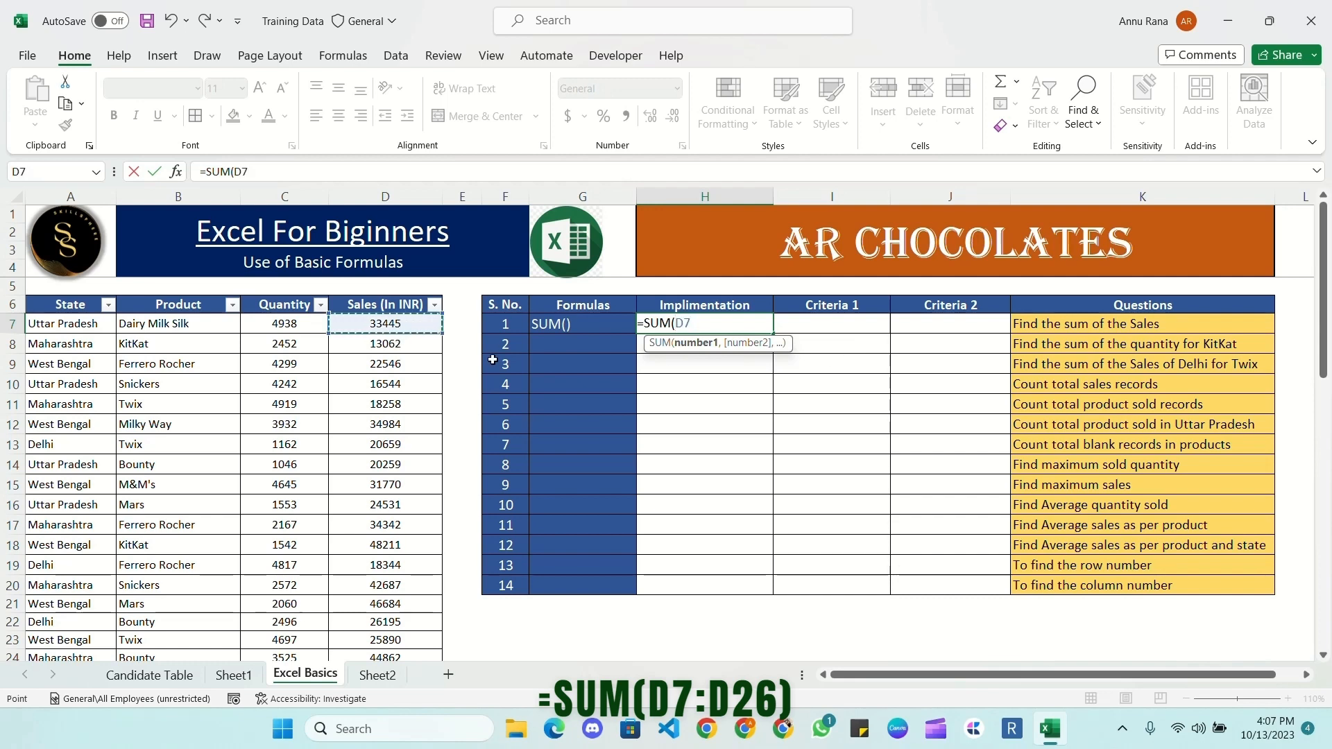
key("ctrl+shift+Down")
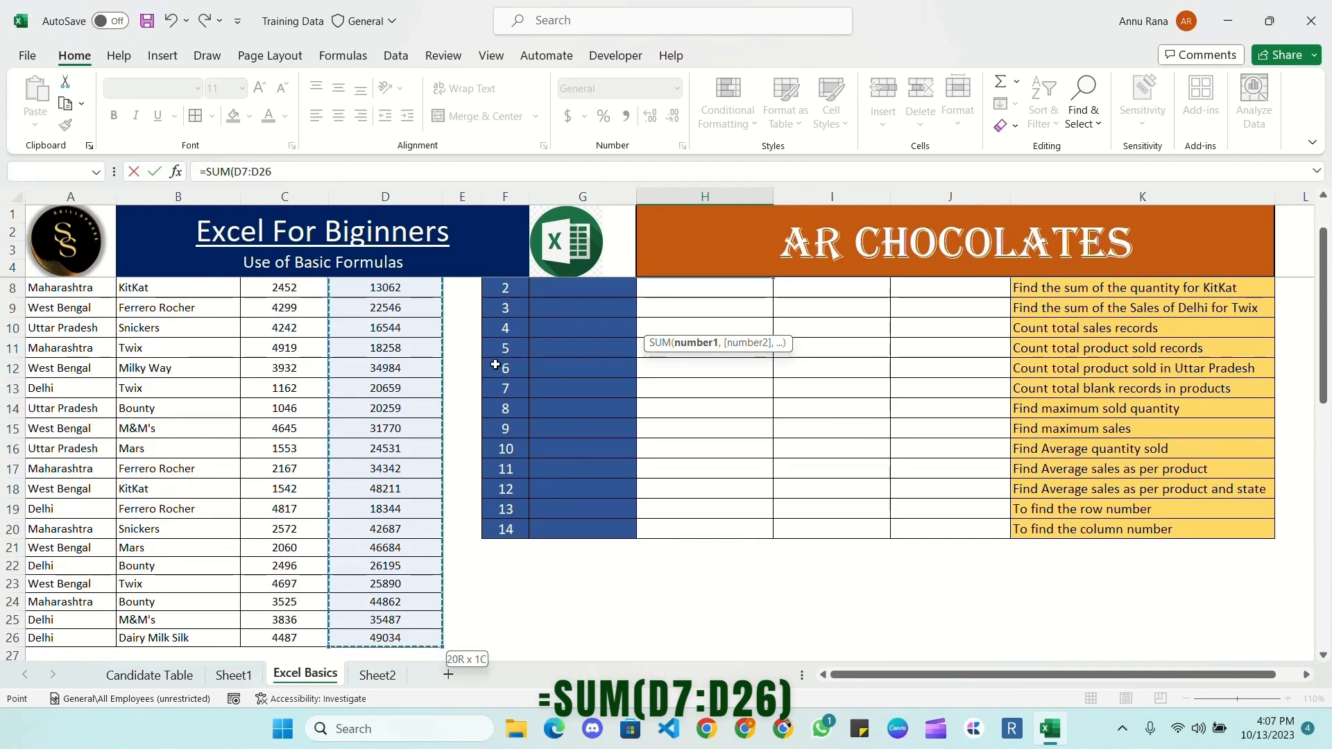
type(")")
key("ctrl+Return")
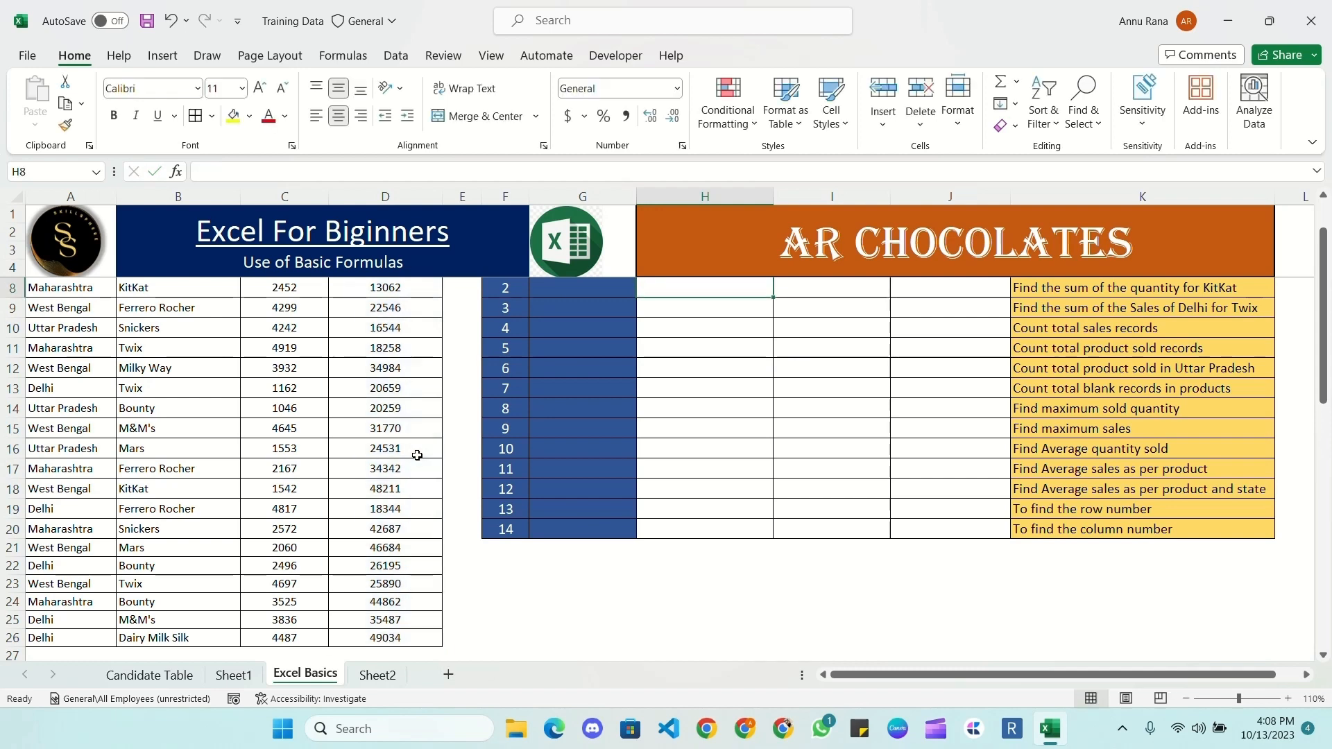
scroll(727, 320, "up", 1)
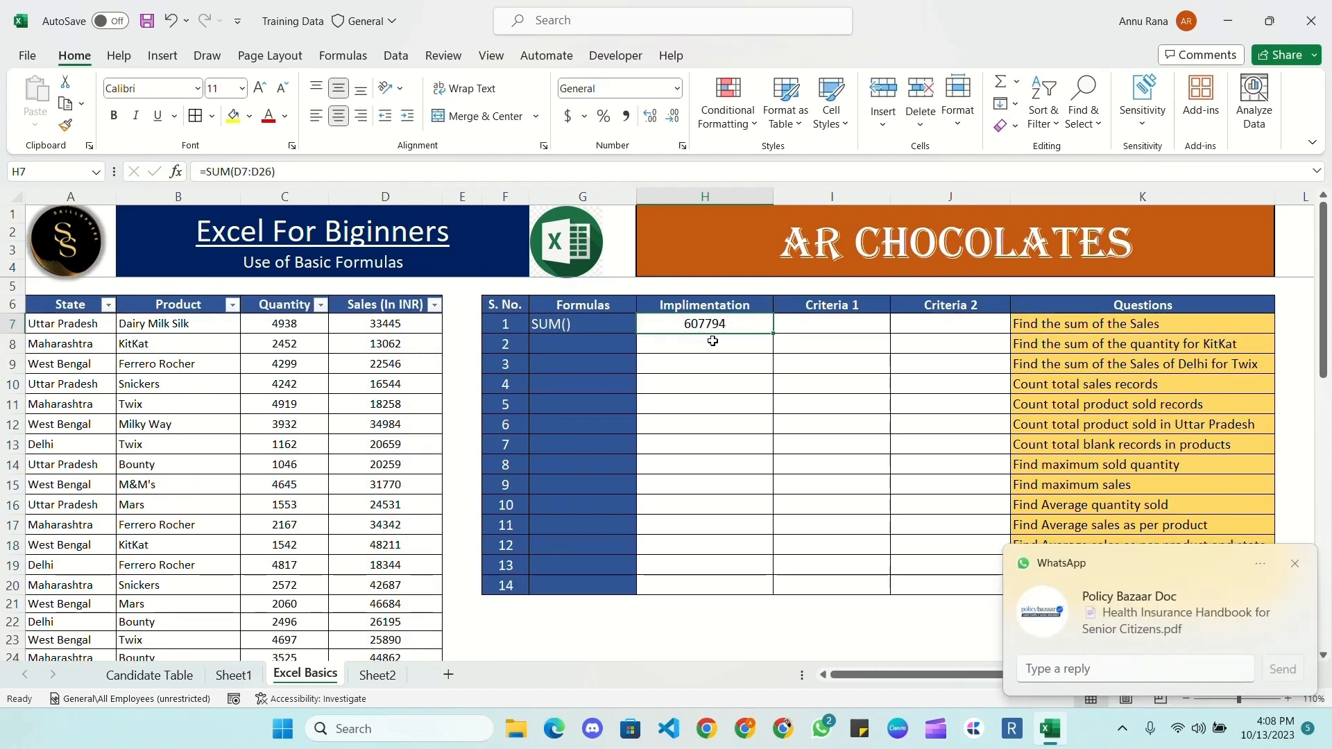
- Choose SUMIF() as the formula name for question 2 in cell G8
left_click(746, 345)
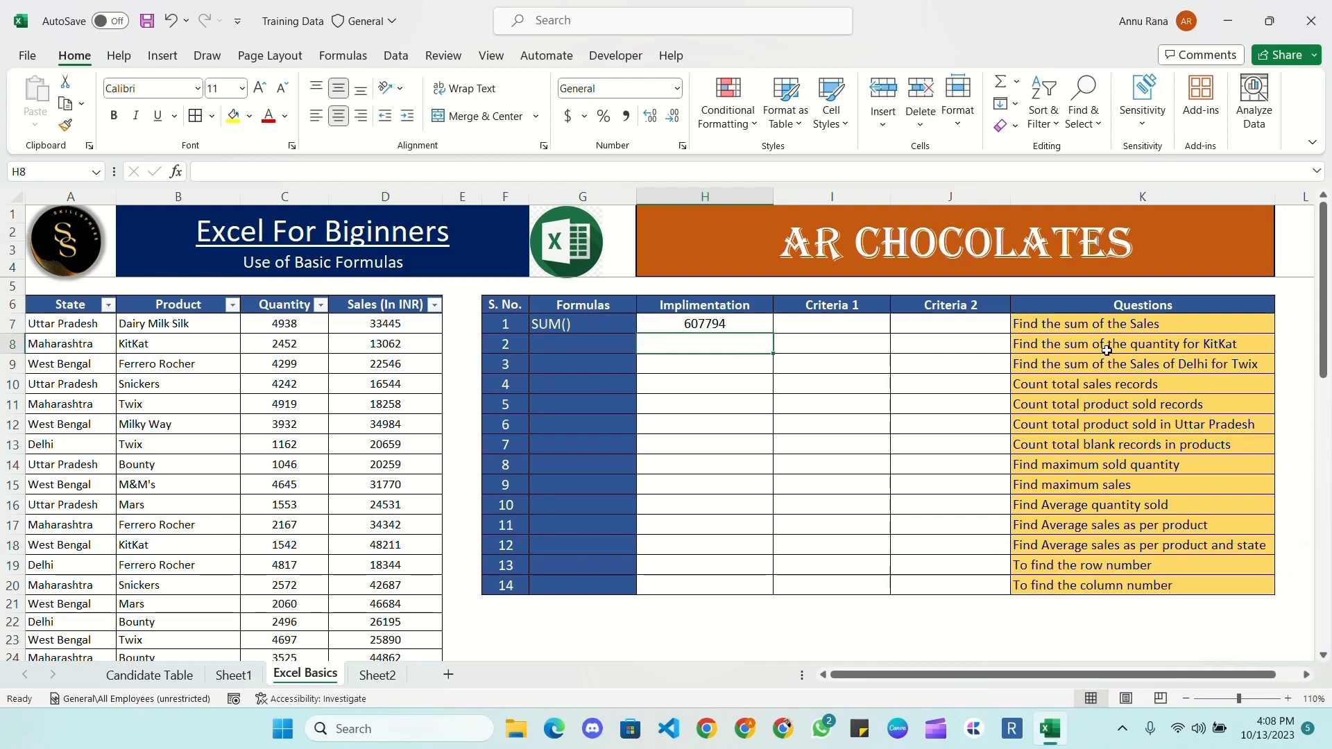
left_click(1234, 346)
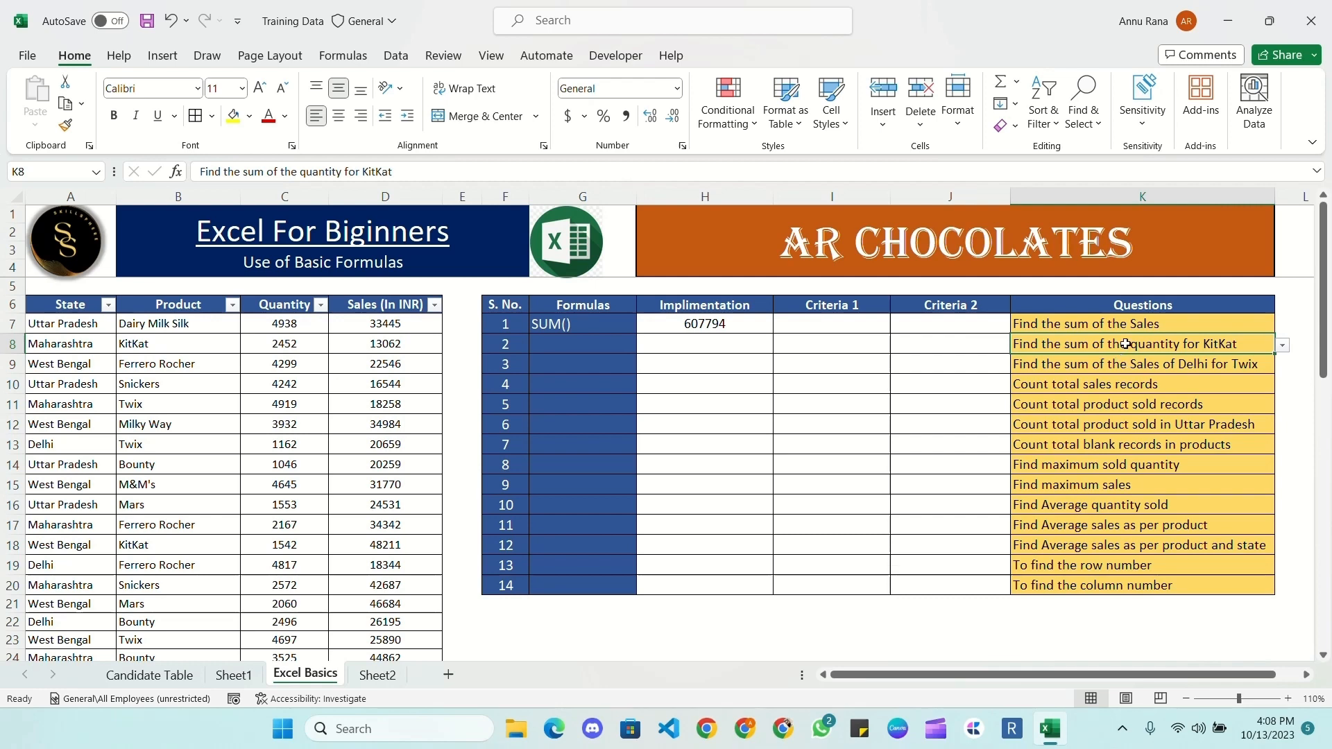
left_click(631, 346)
left_click(644, 345)
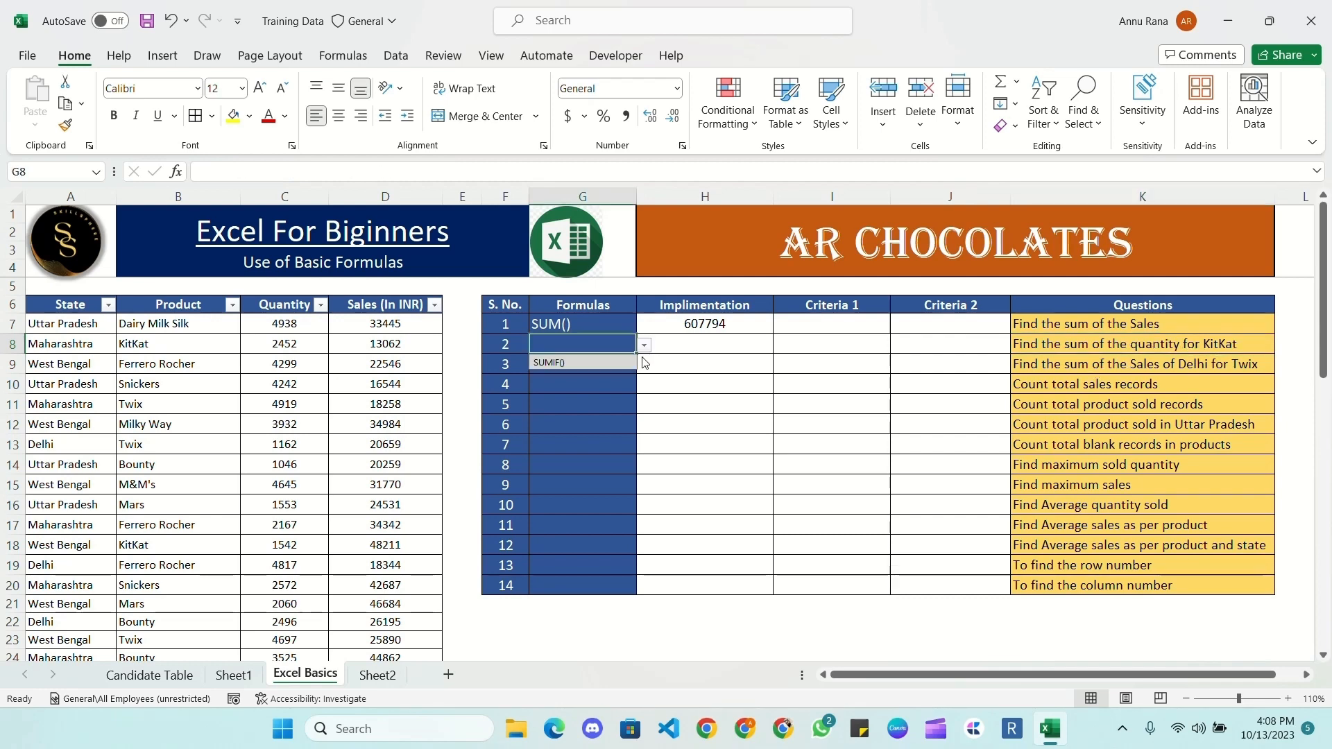
left_click(555, 363)
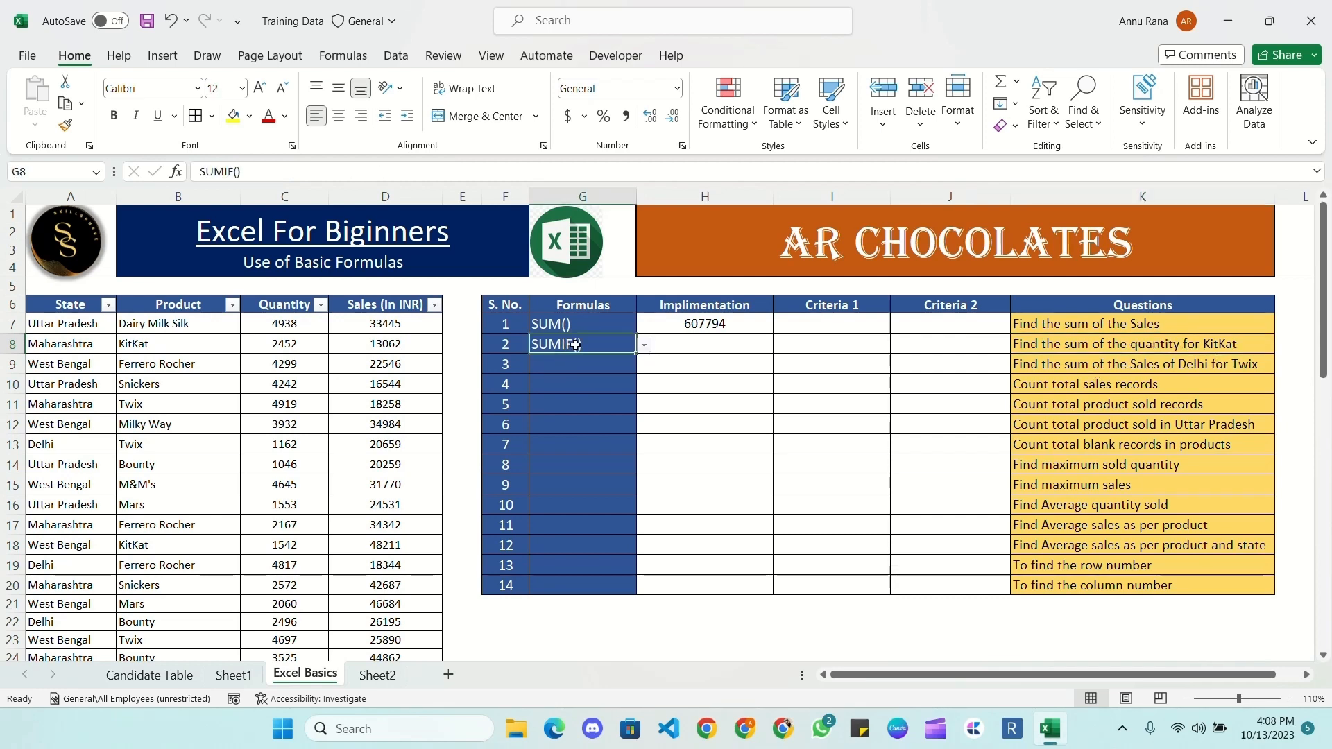
- Begin a SUMIF formula in H8 with the Product cells B7:B26 as the criteria range
left_click(696, 340)
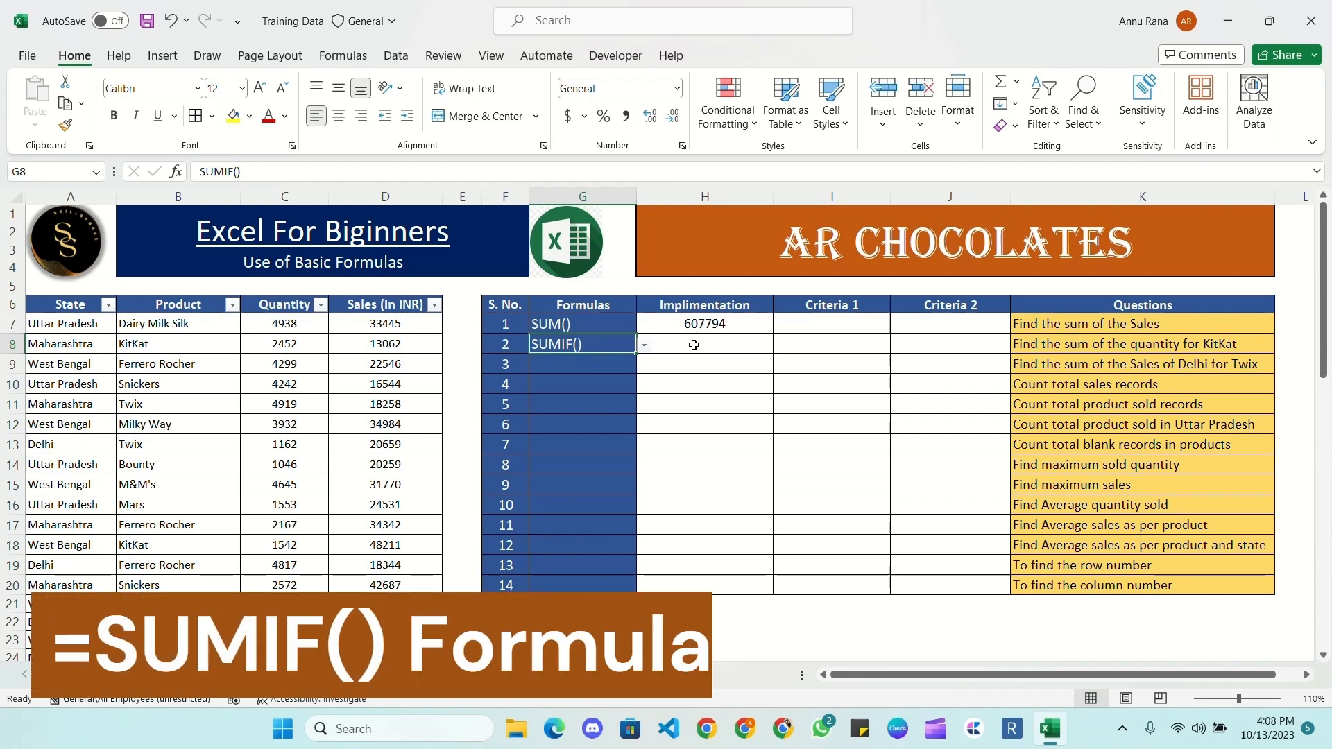
type("=sum")
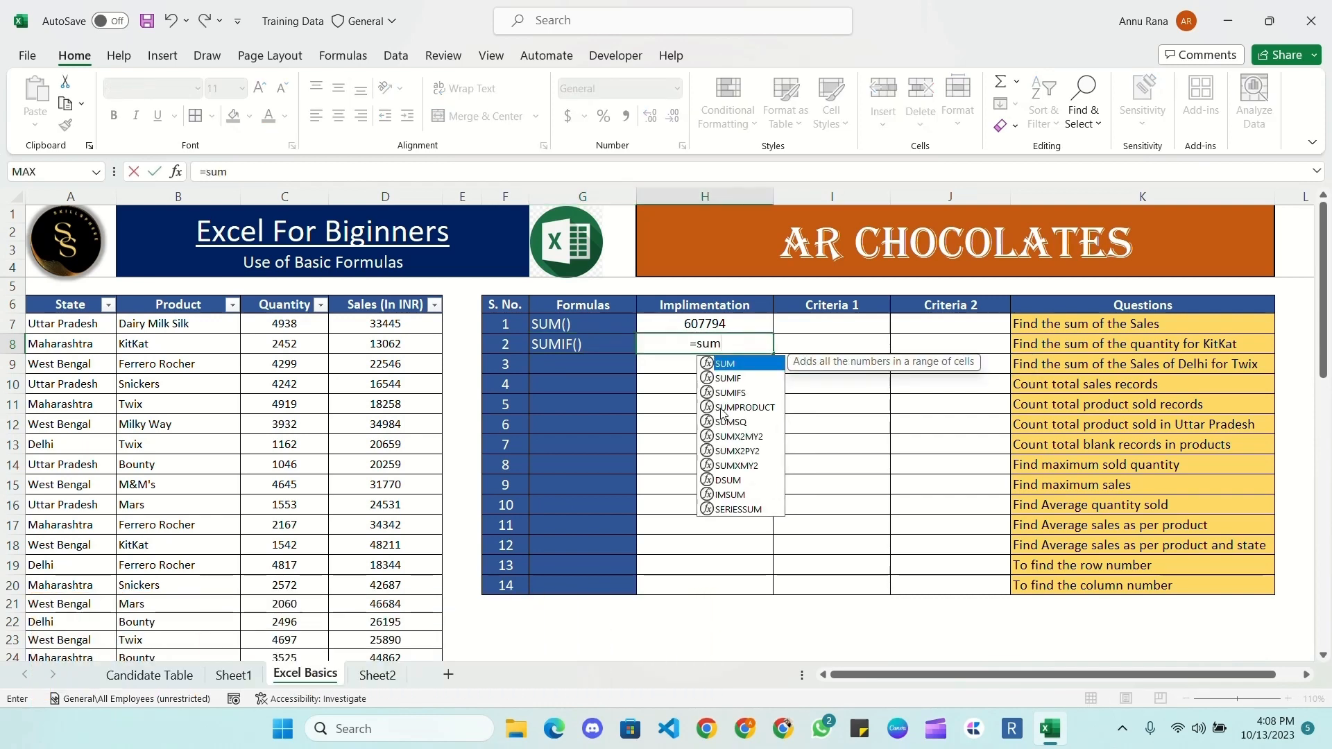
type("i")
key("Tab")
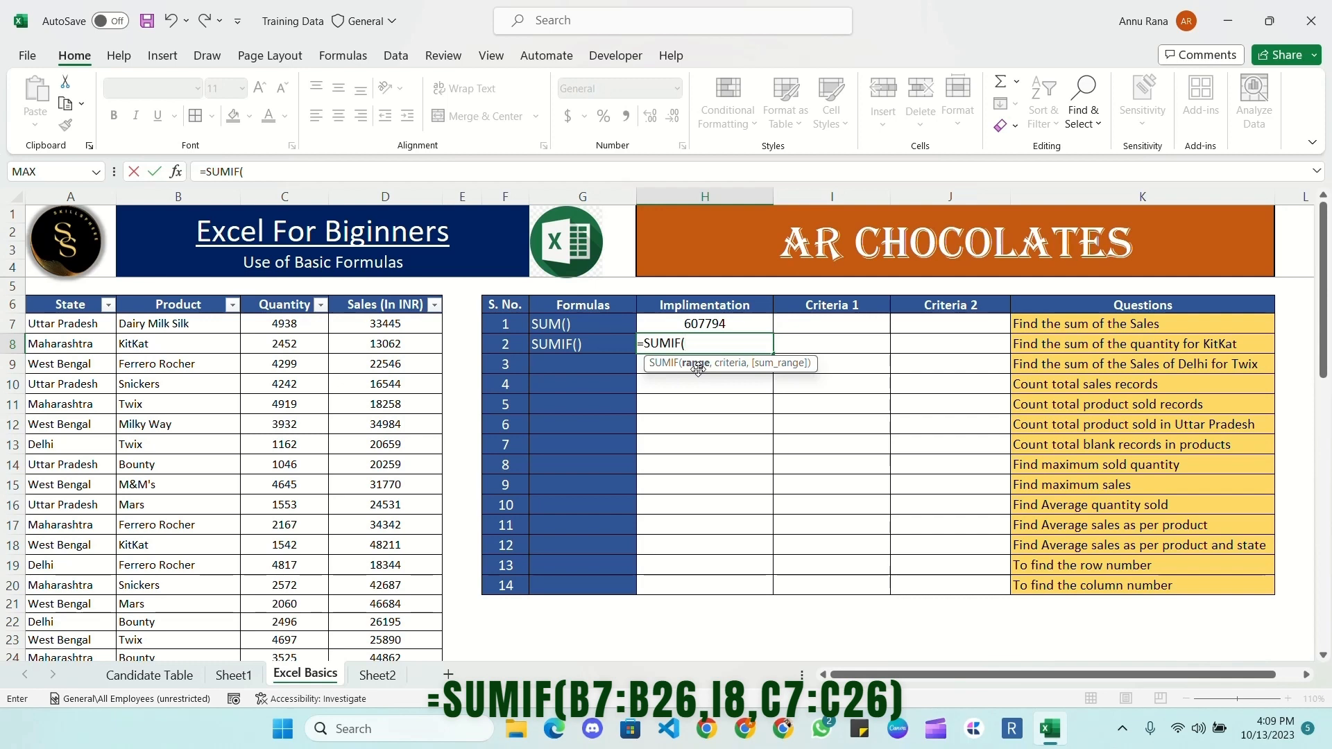
left_click(171, 326)
key("ctrl+shift+Down")
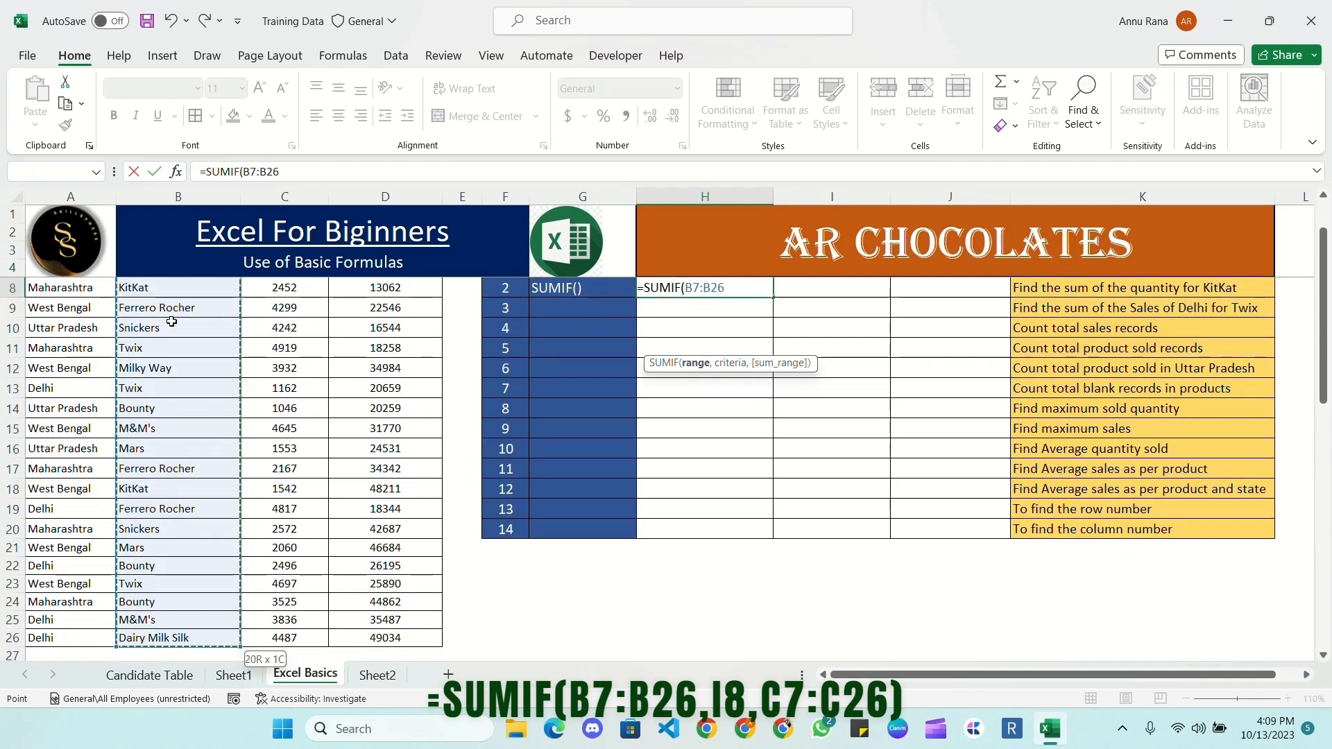
type(",")
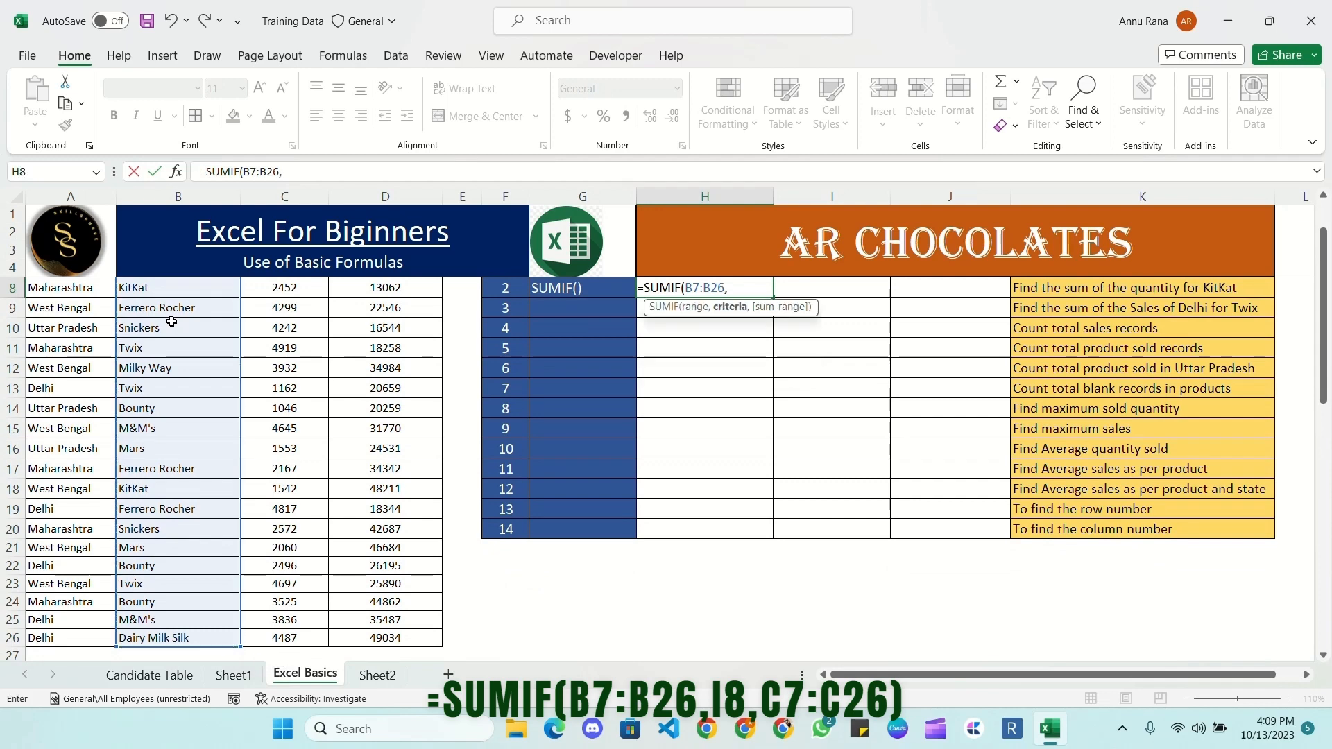
- Complete the SUMIF formula in H8 with the criterion "KitKat" and the Quantity cells C7:C26 as the sum range
scroll(763, 510, "up", 1)
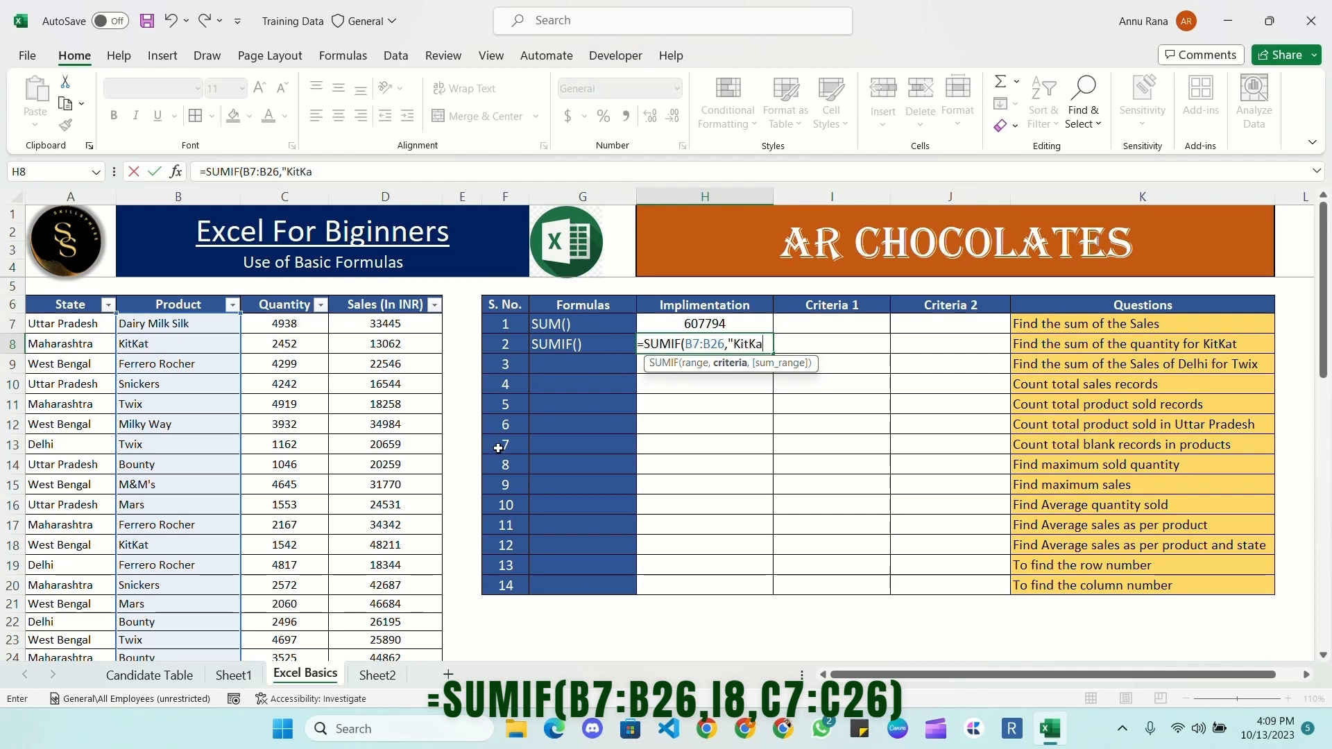
type("t\",")
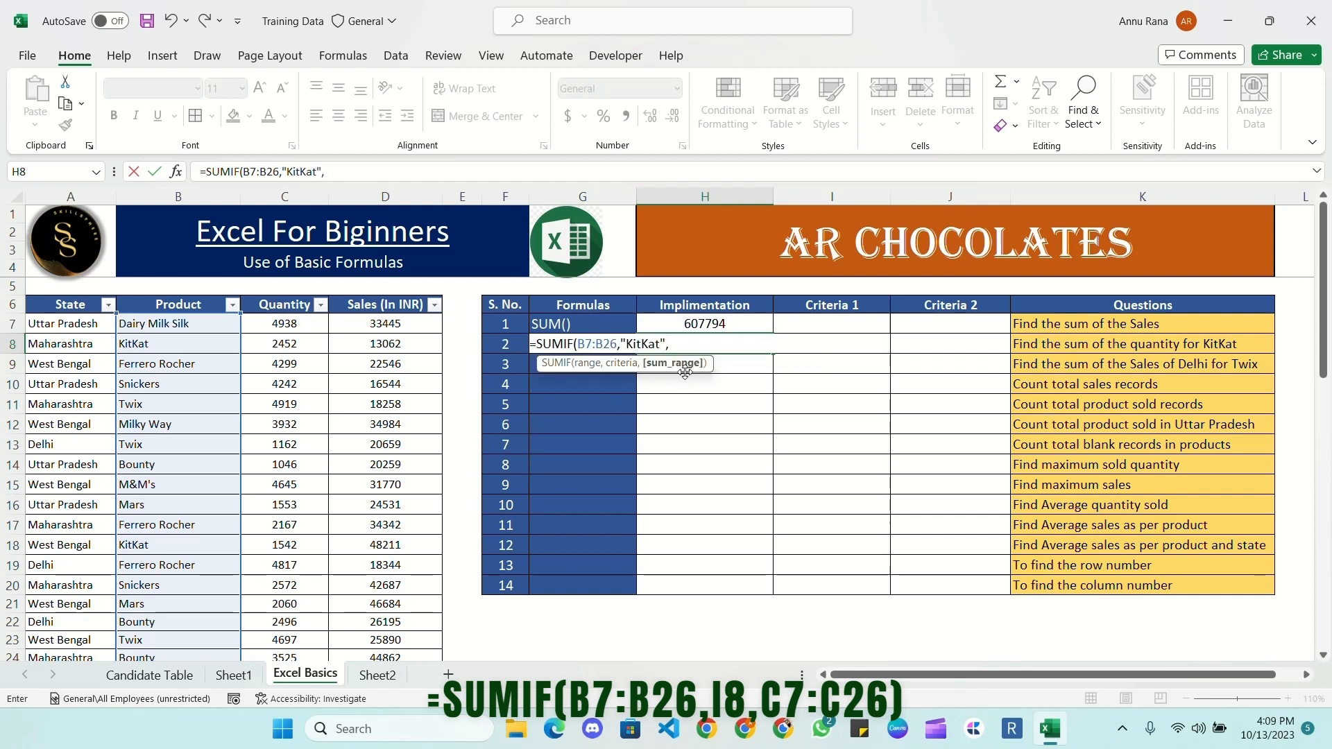
left_click(299, 324)
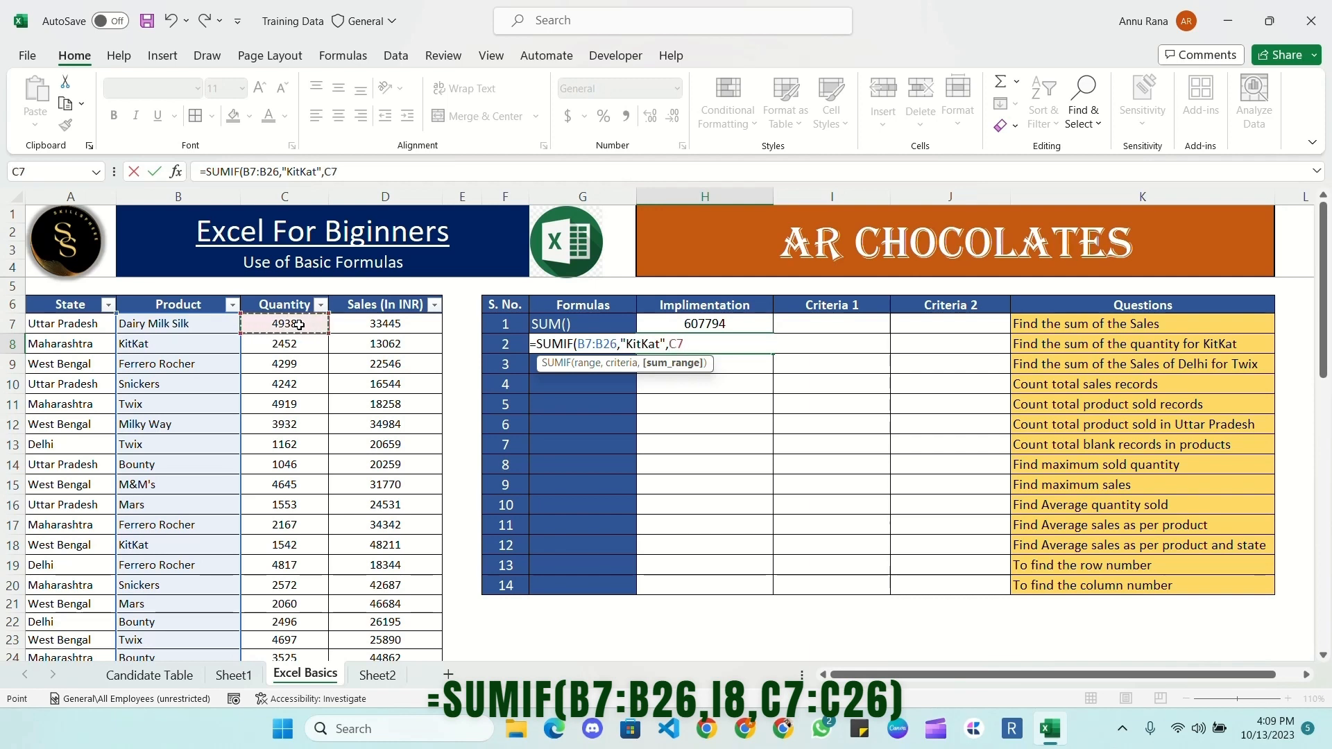
key("ctrl+shift+Down")
type(")")
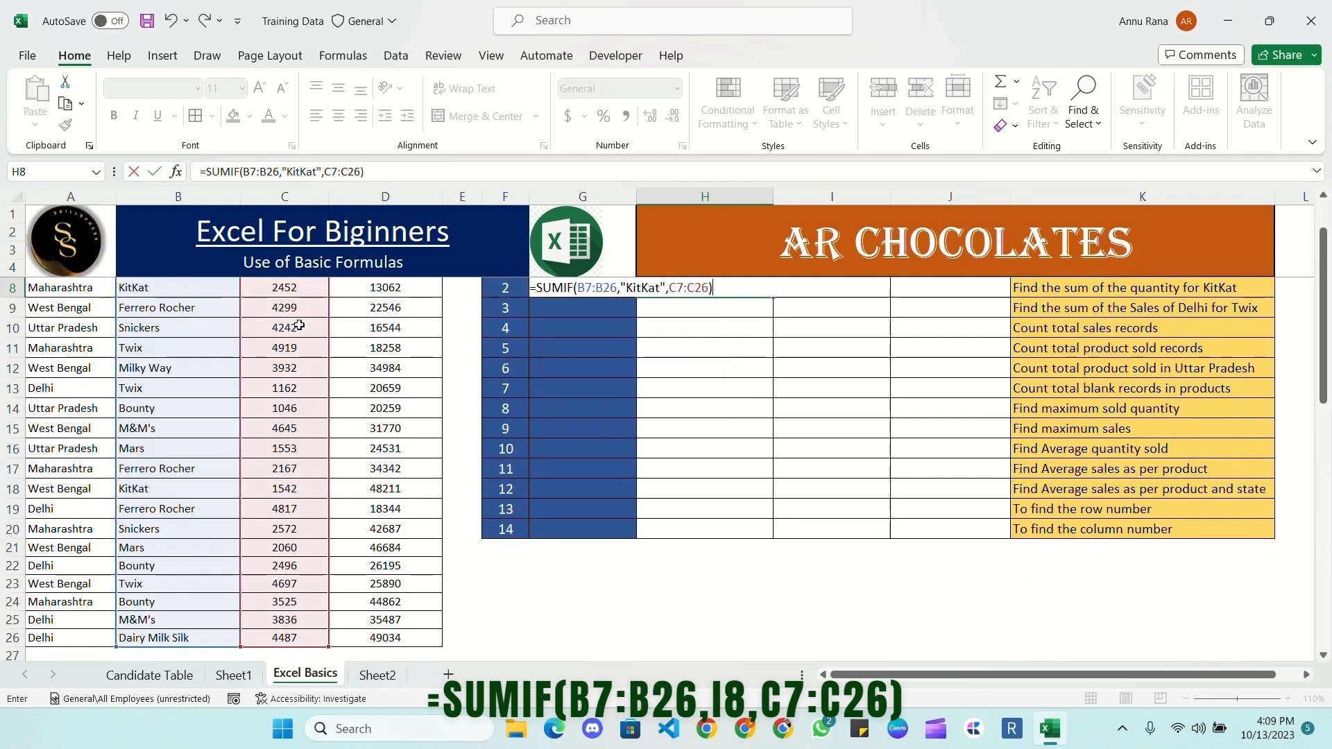
key("Return")
scroll(675, 383, "up", 1)
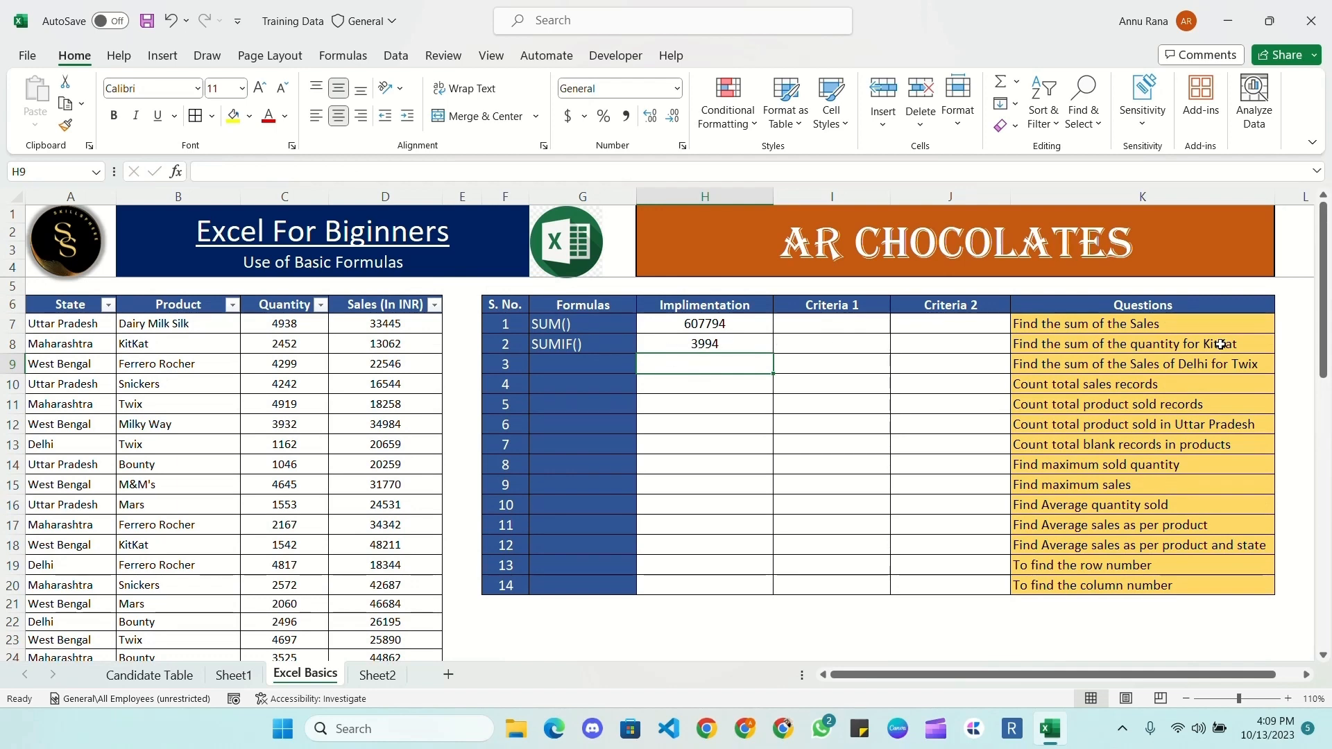
- Check the SUMIF result in H8 against the sum of the two KitKat quantities in C8 and C18
left_click(709, 342)
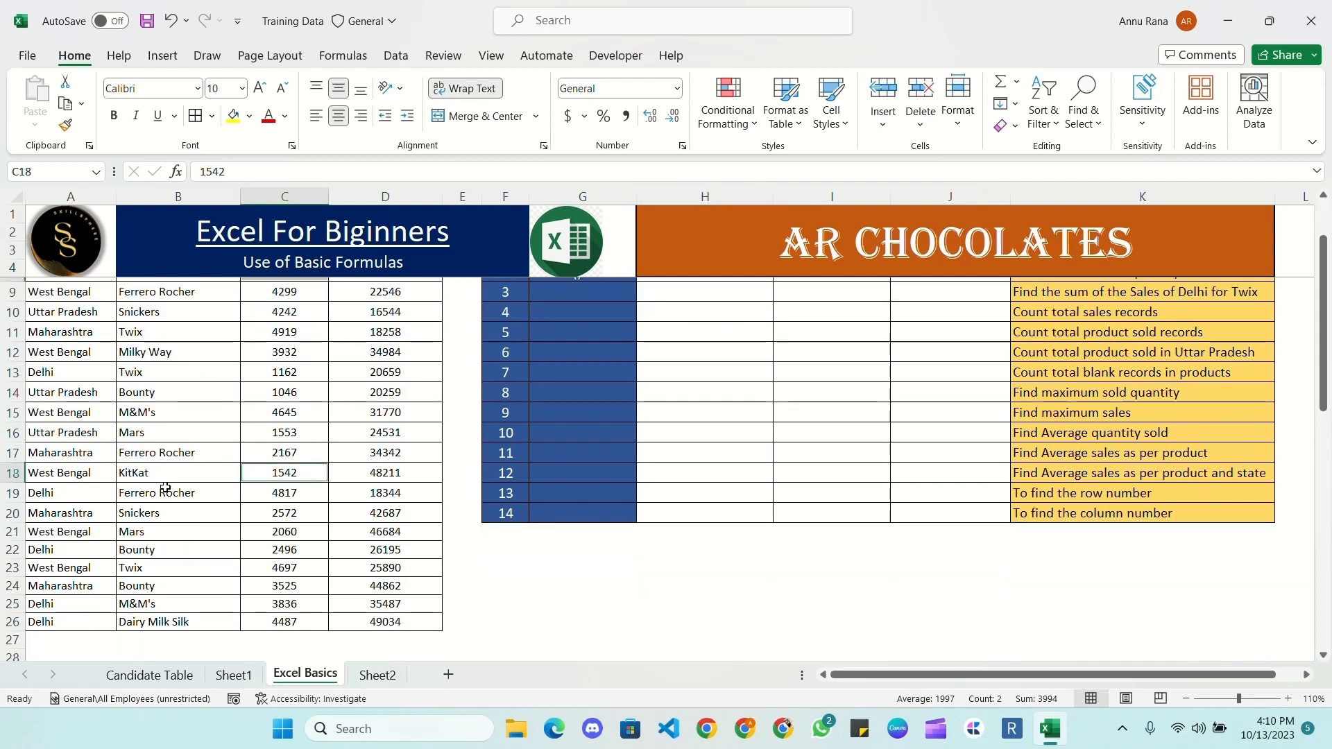
scroll(167, 485, "up", 2)
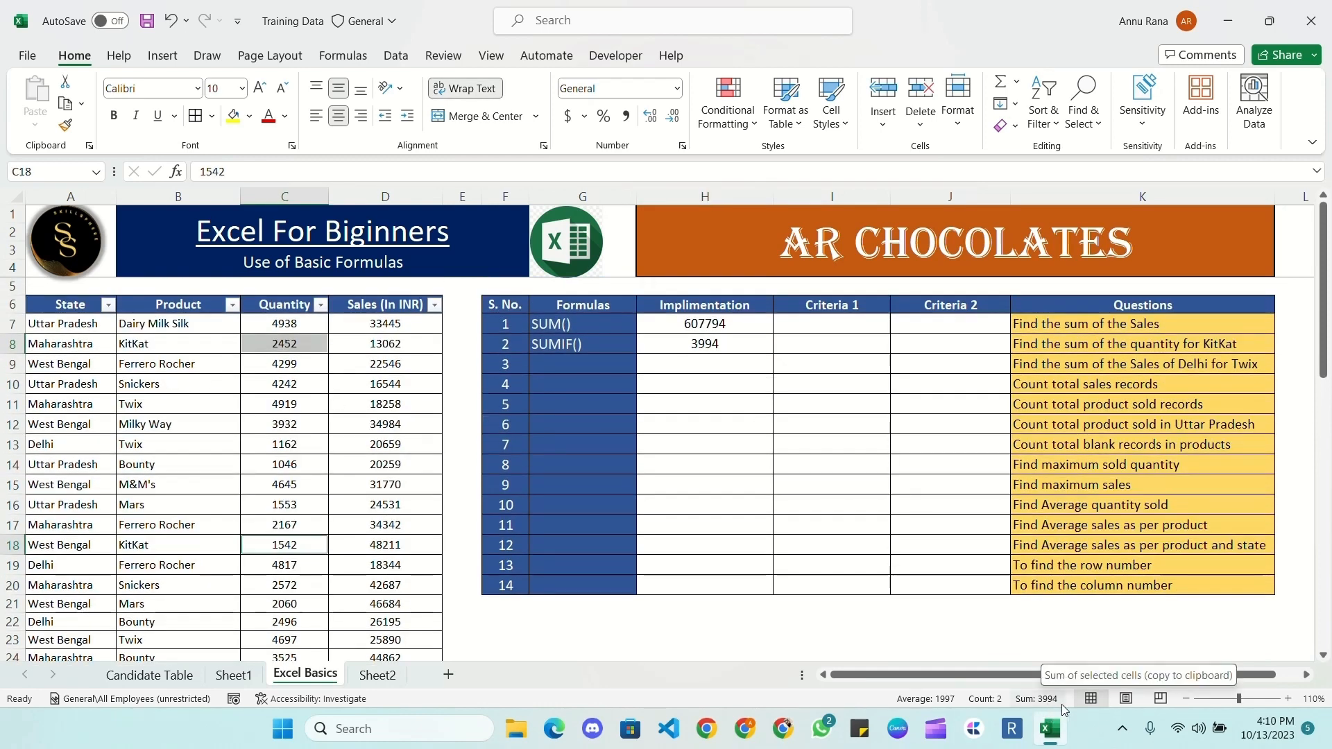
left_click(720, 345)
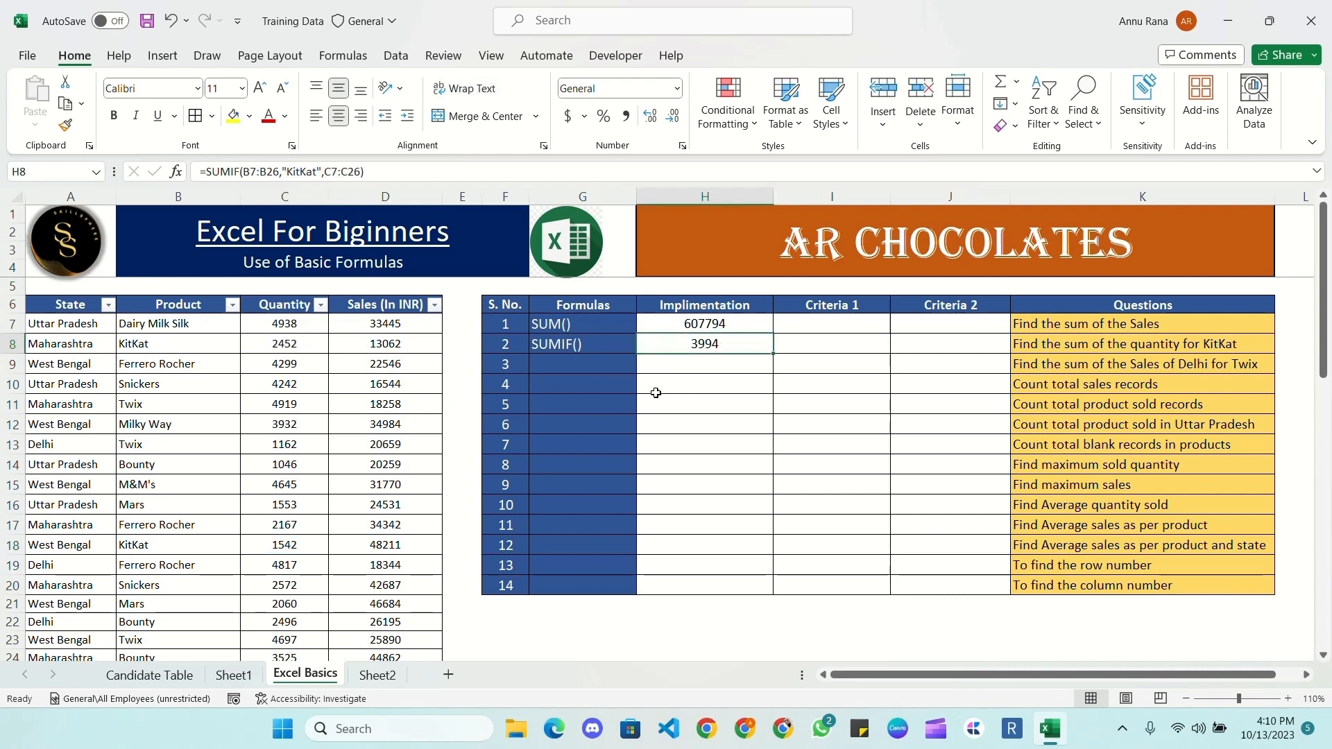
left_click(846, 349)
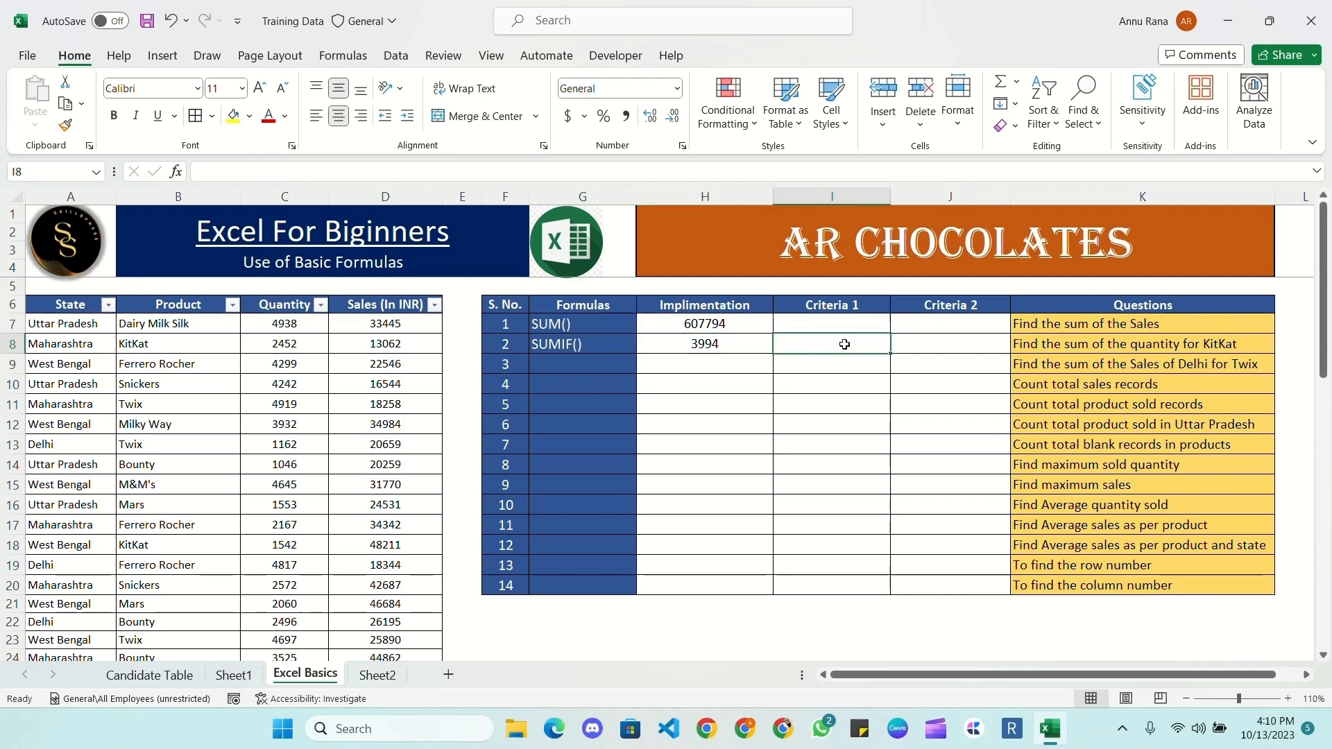
left_click(746, 352)
left_click(815, 346)
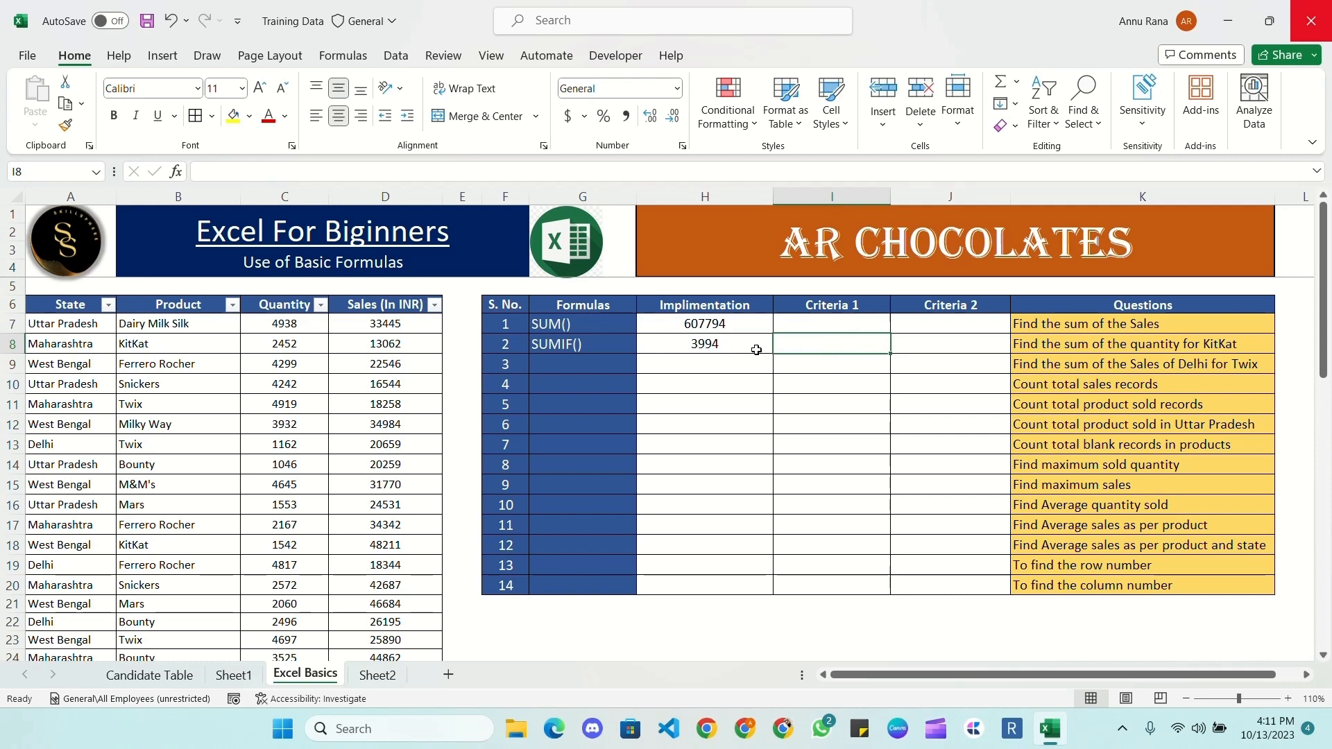
left_click(674, 349)
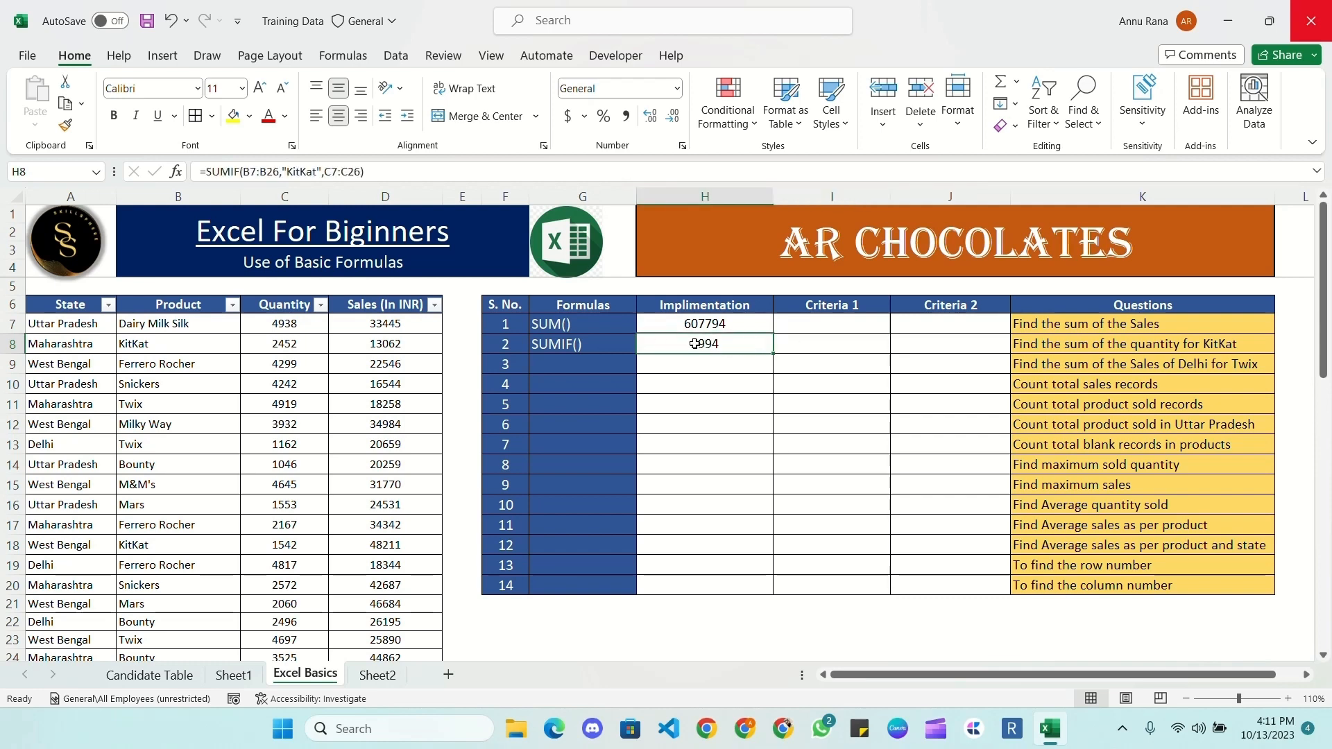
- Add a list-type data validation to the Criteria 1 cell I8 with the Product cells B7:B26 as the source, and check its choices
left_click(820, 342)
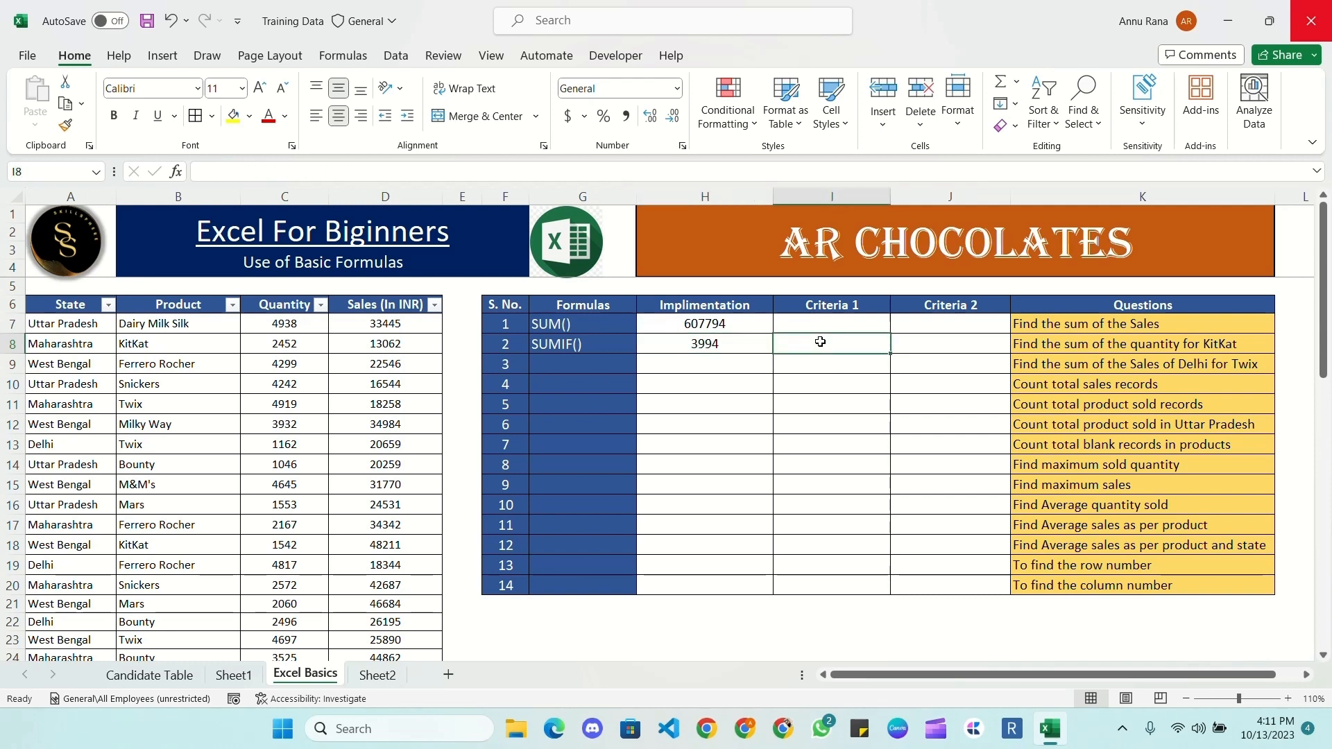
left_click(396, 56)
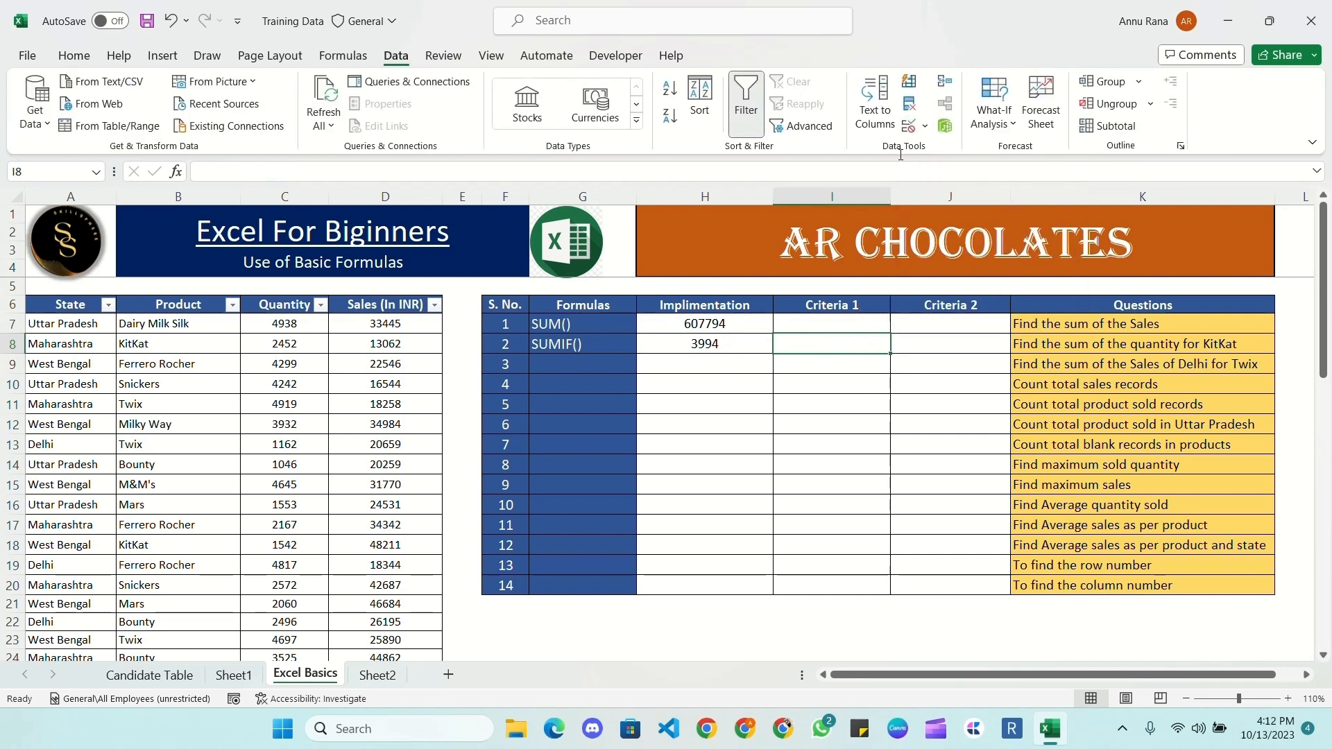
left_click(910, 126)
left_click(588, 341)
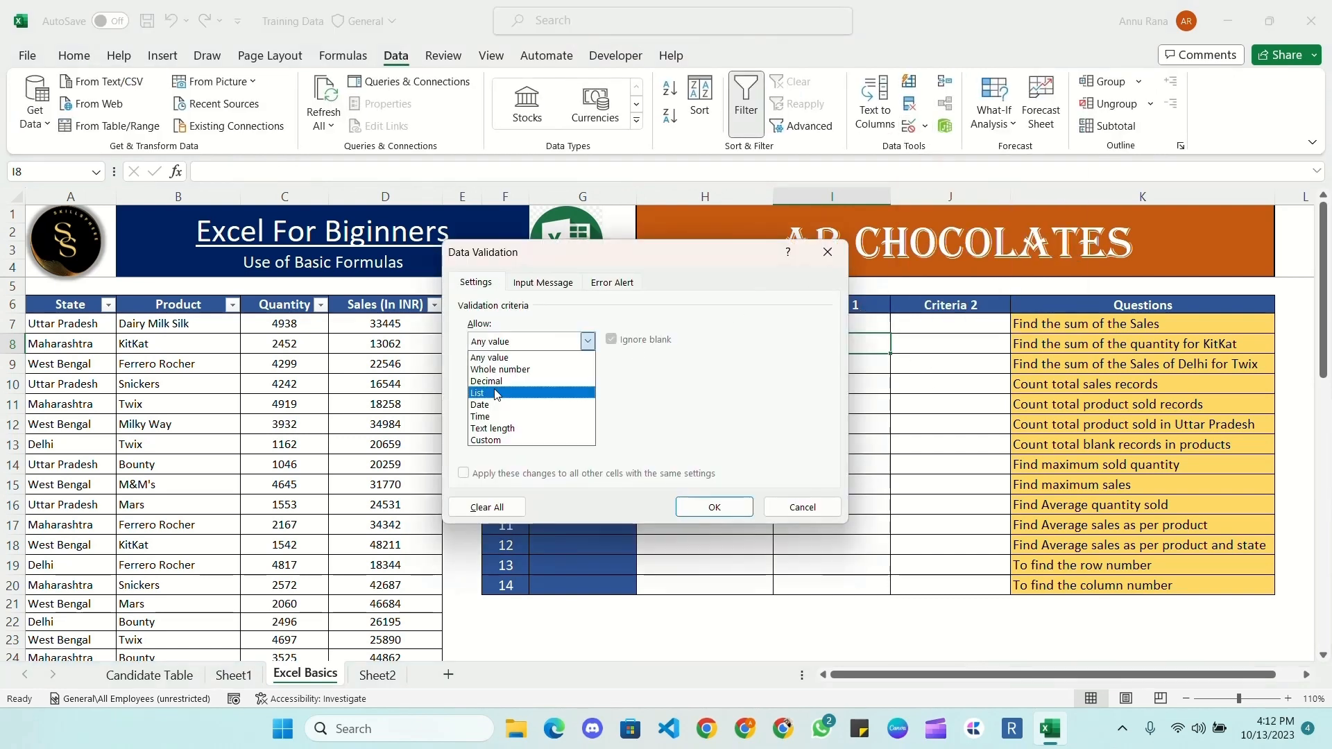
left_click(489, 394)
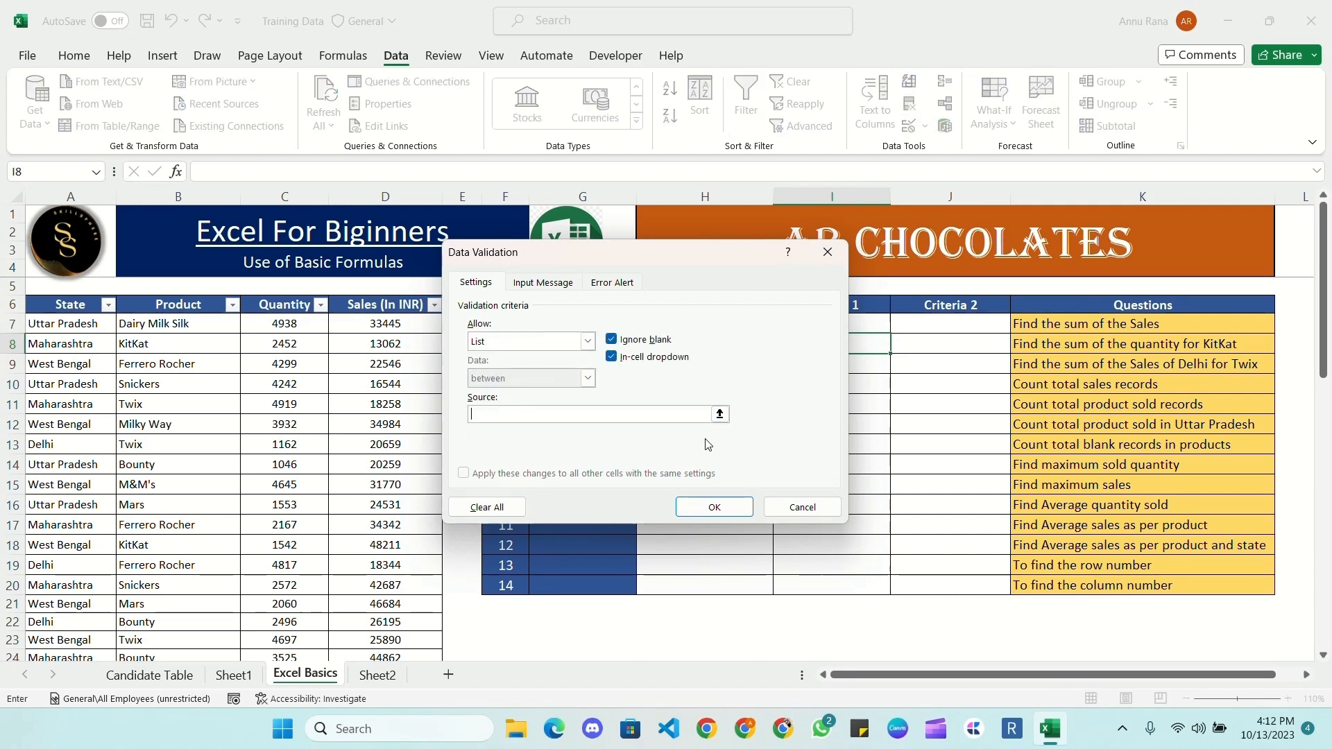
left_click(719, 414)
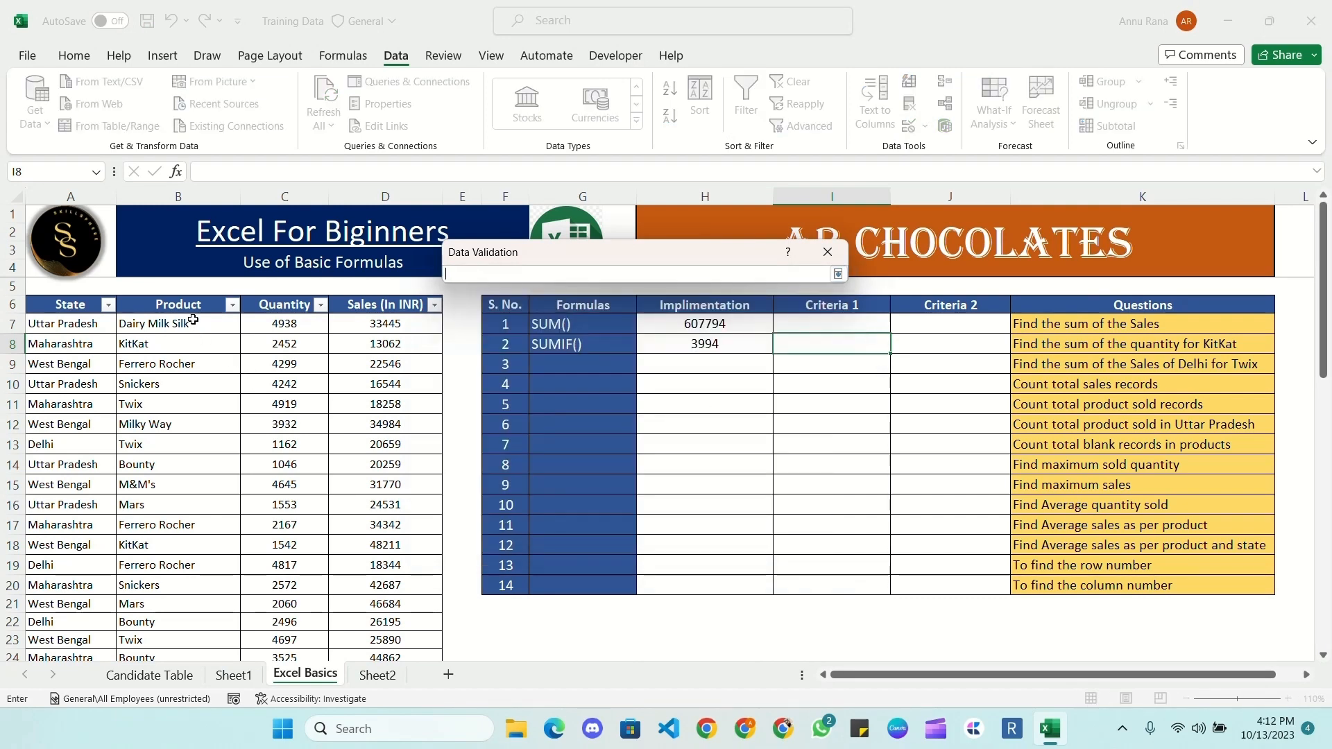
left_click_drag(192, 320, 177, 638)
left_click(838, 274)
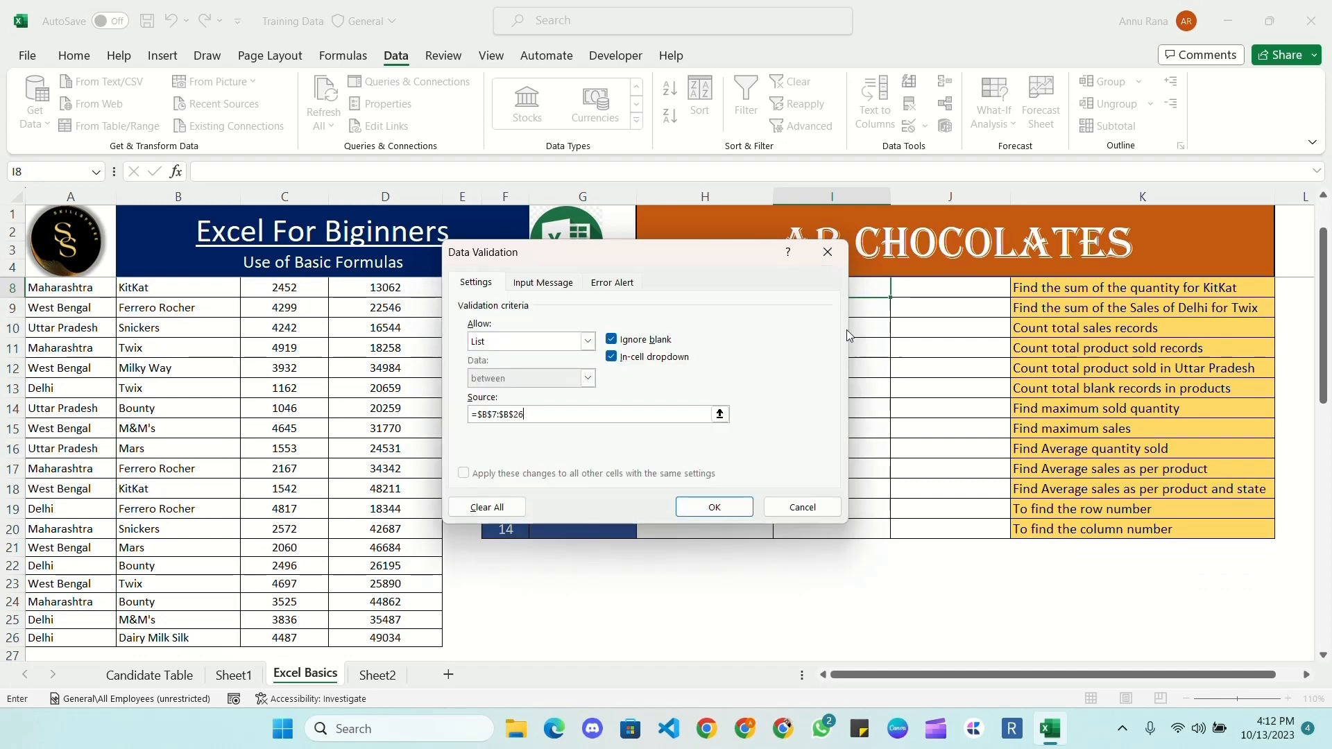
key("Return")
left_click(898, 345)
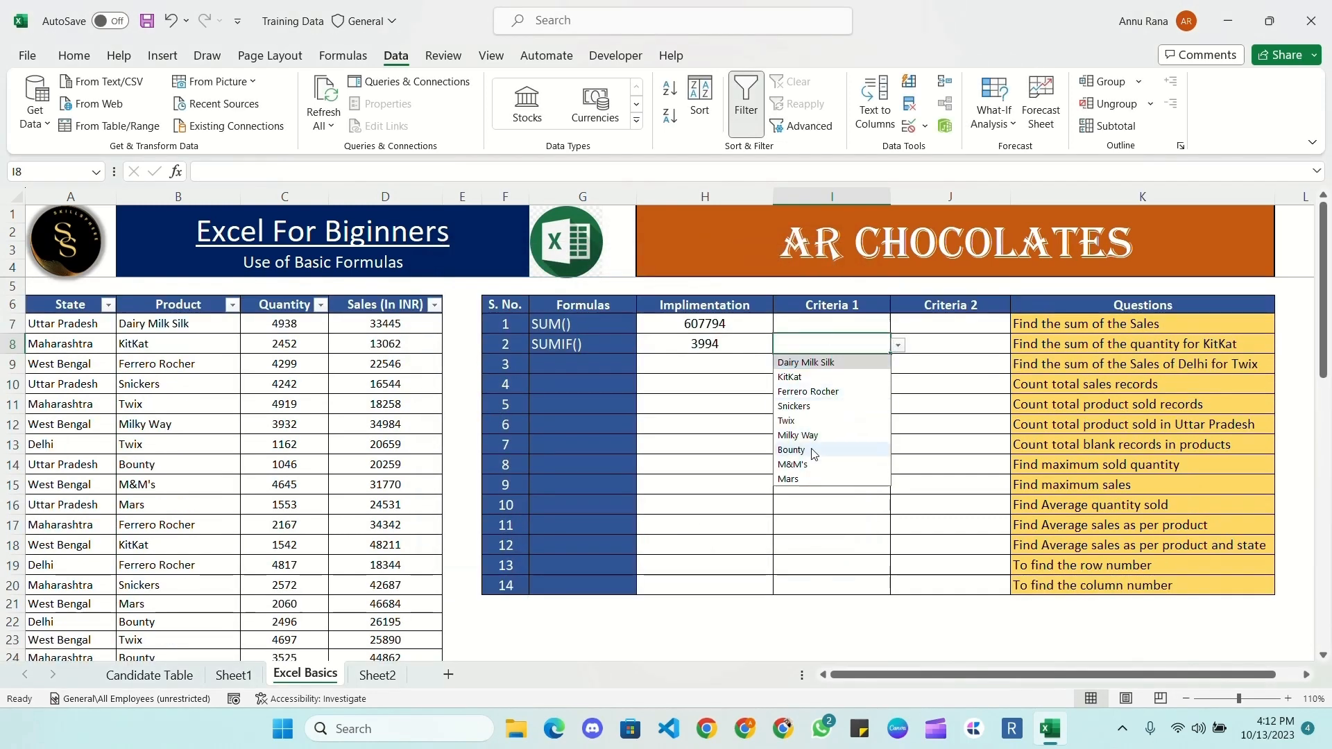
left_click(800, 497)
- Replace the criterion "KitKat" in the SUMIF formula in H8 with a reference to the criteria cell I8
left_click(732, 346)
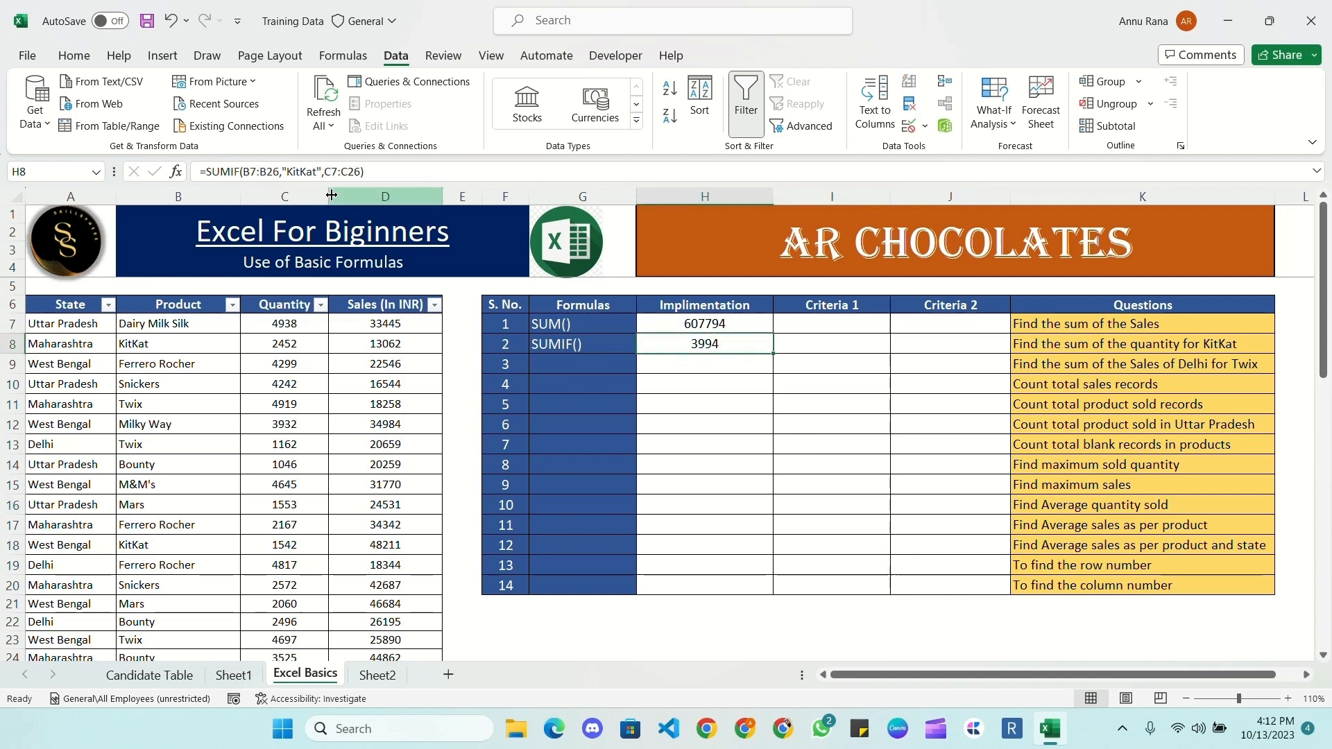
left_click(322, 171)
key("BackSpace")
key("BackSpace")
key("BackSpace")
key("BackSpace")
key("BackSpace")
key("BackSpace")
key("BackSpace")
key("BackSpace")
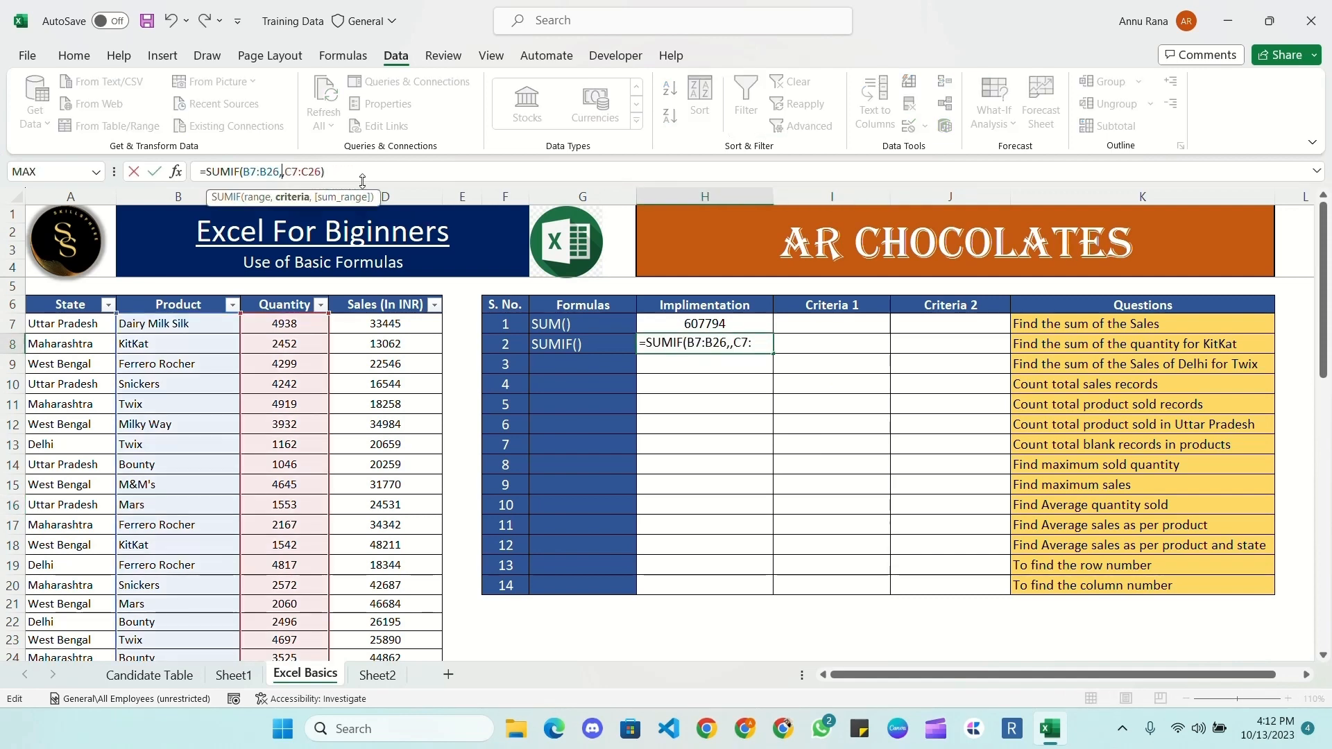
left_click(830, 343)
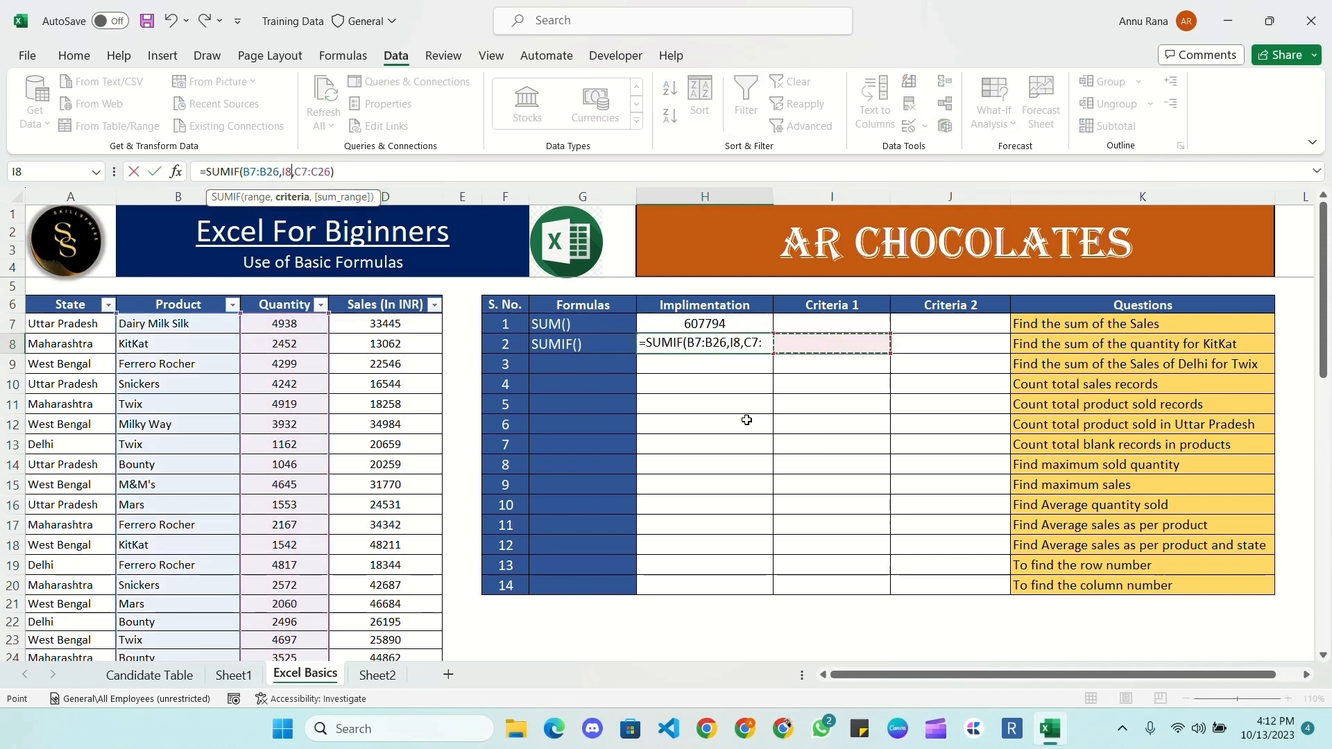
key("Return")
- Test the SUMIF formula by choosing Dairy Milk Silk, KitKat, Ferrero Rocher and finally Twix in I8
left_click(725, 343)
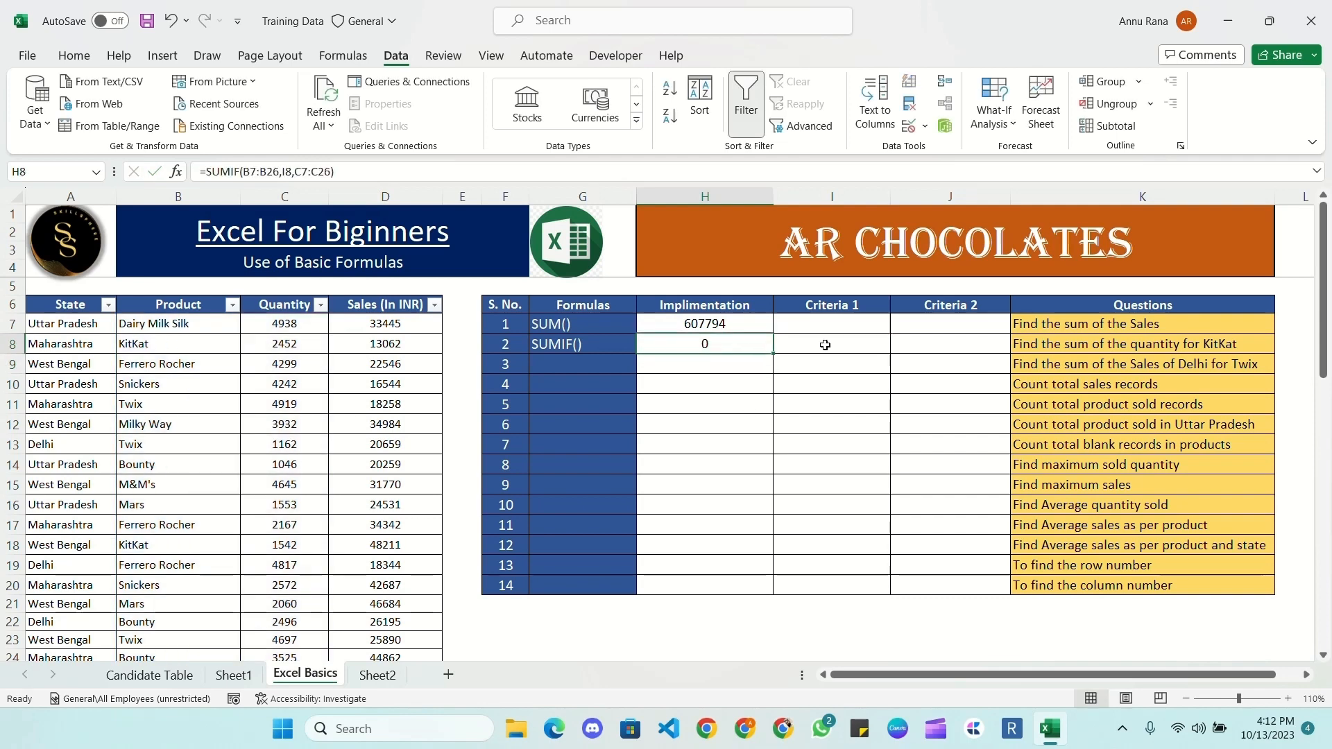
left_click(825, 345)
left_click(896, 346)
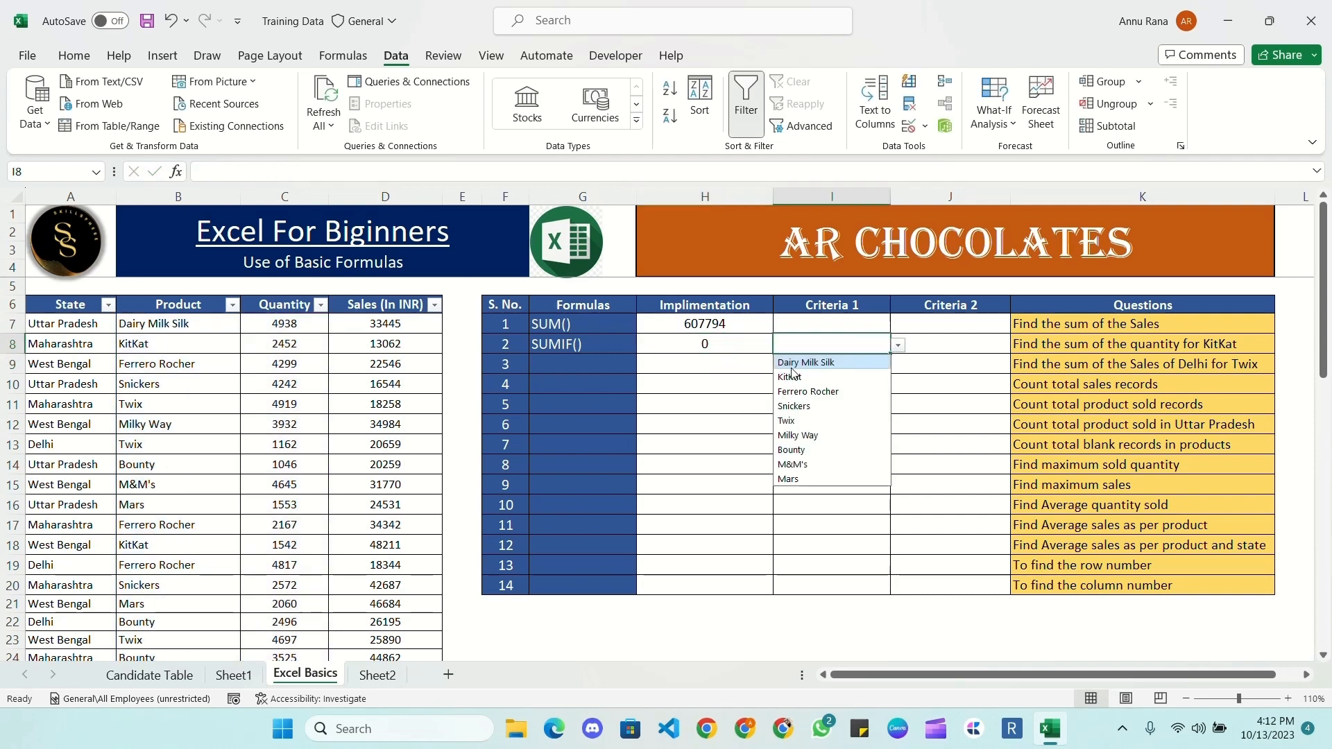
left_click(798, 360)
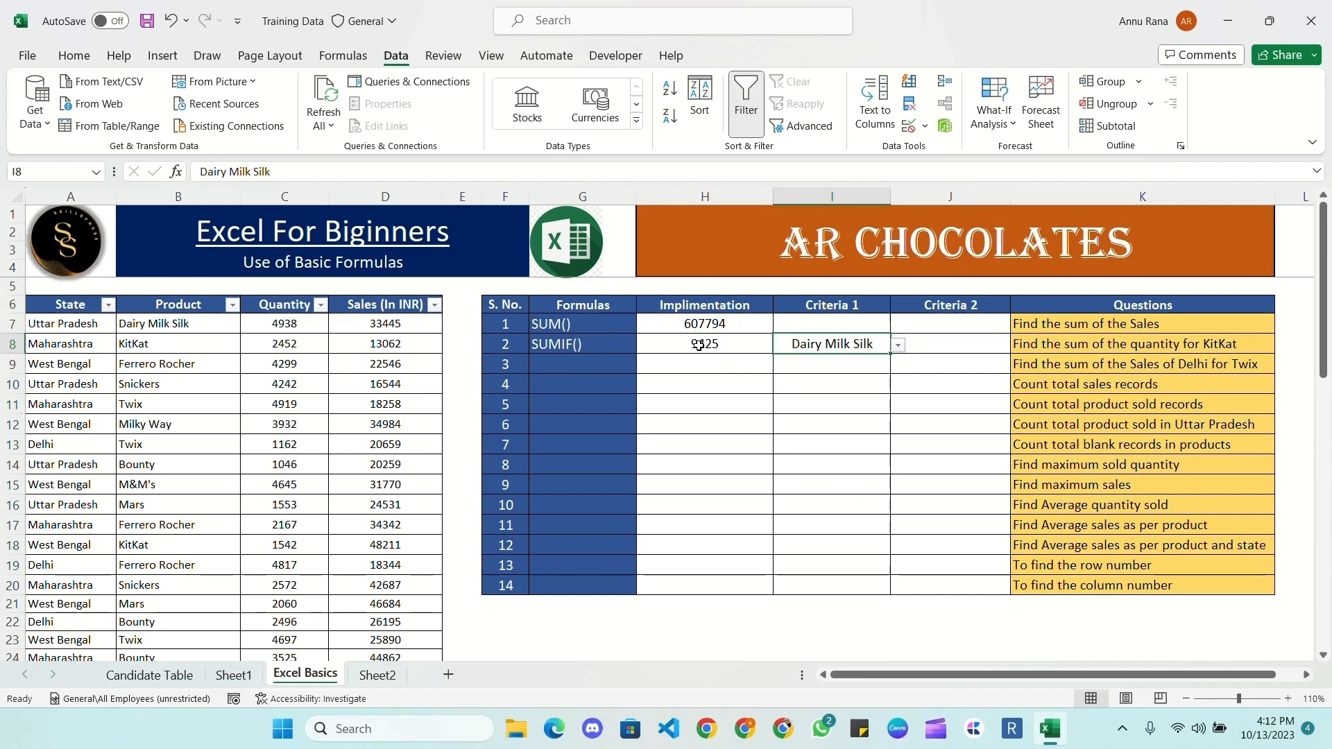
left_click(897, 346)
left_click(805, 375)
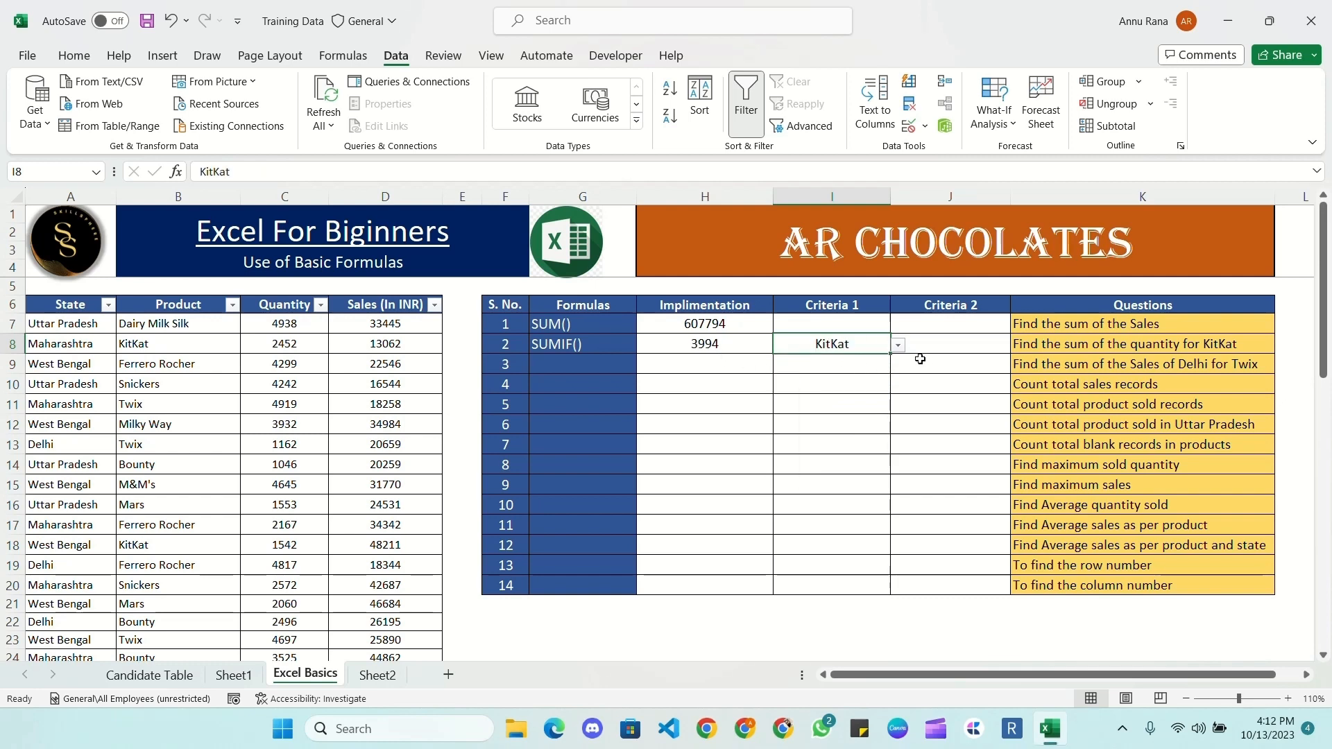
left_click(898, 346)
left_click(811, 387)
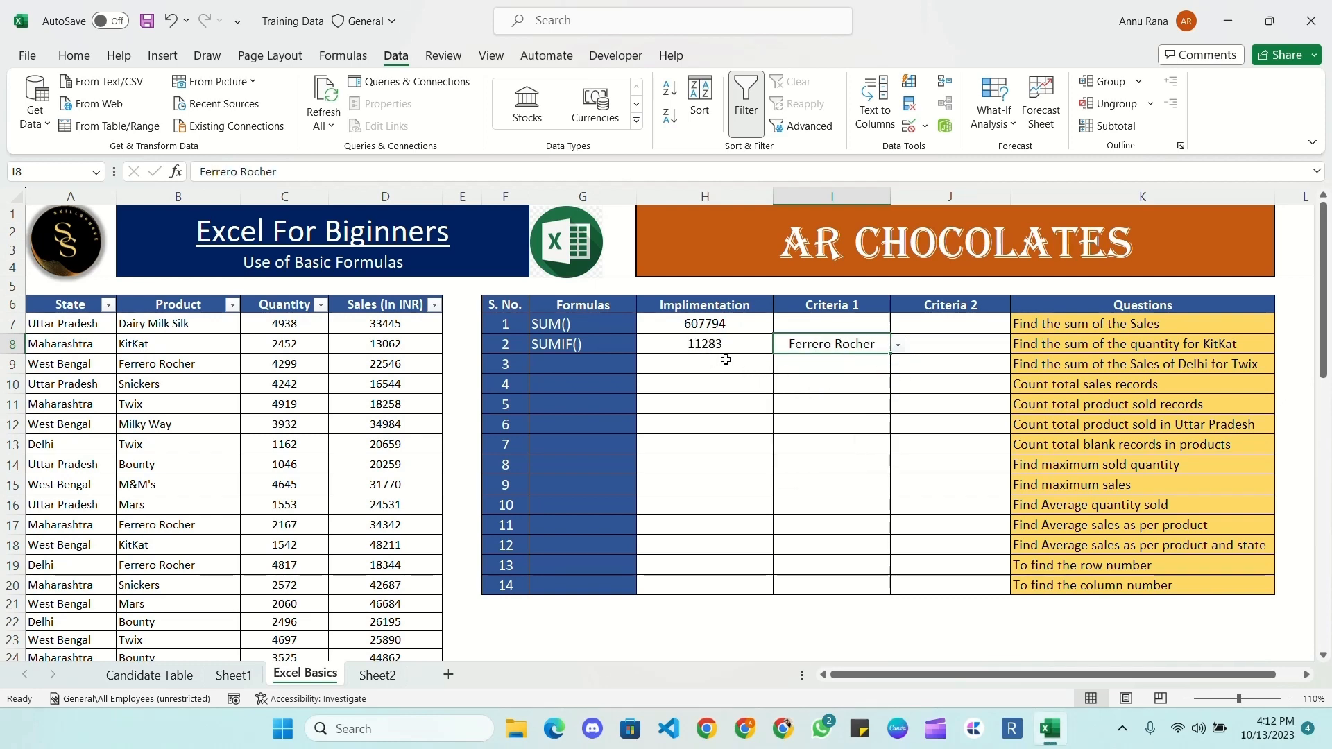
left_click(898, 346)
left_click(808, 415)
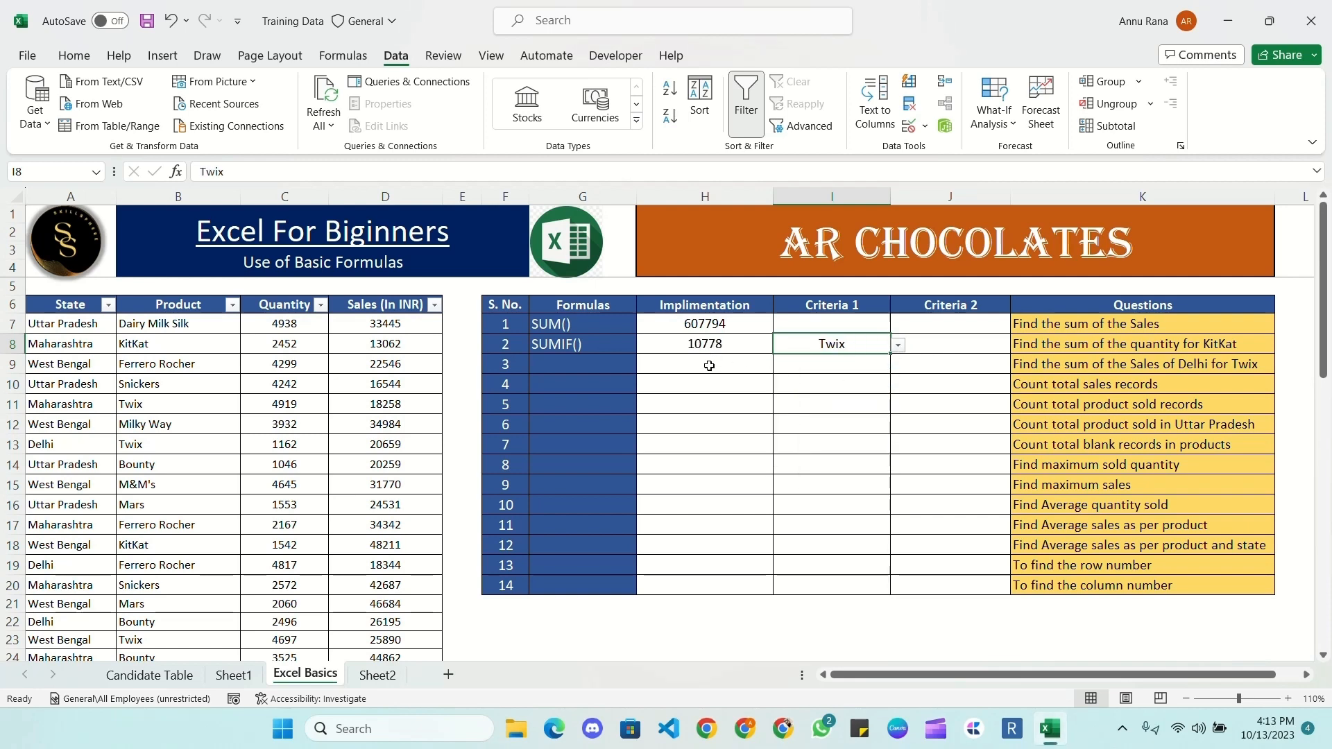
left_click(768, 345)
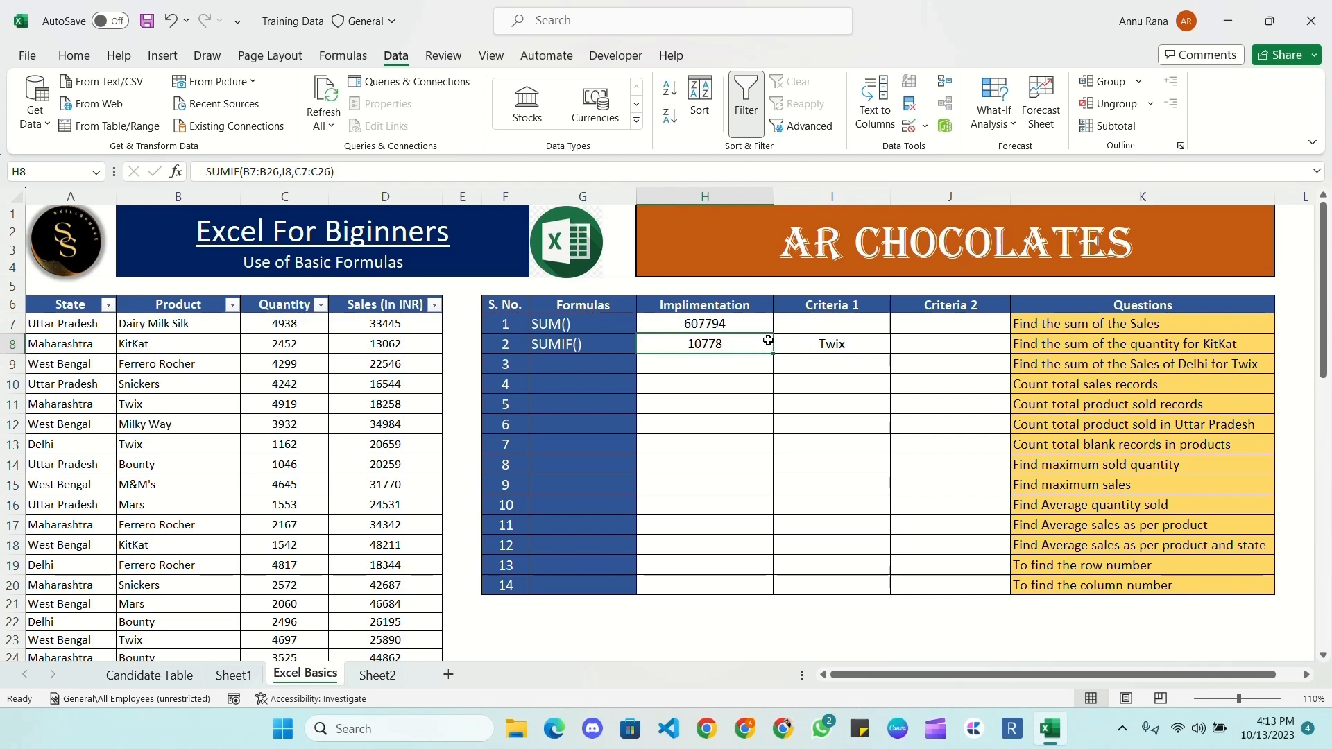
left_click(820, 344)
left_click(766, 344)
left_click(812, 344)
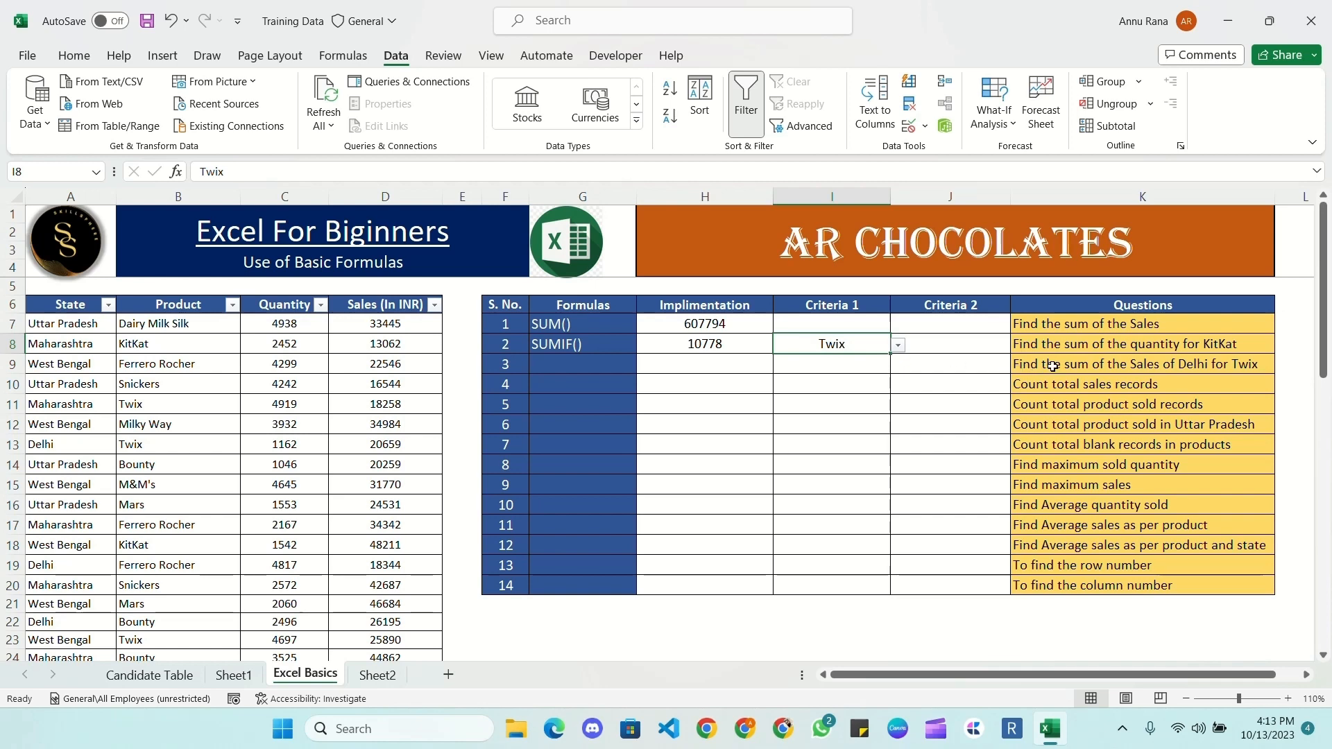
- Choose SUMIFS() as the formula name for question 3 in cell G9
left_click(1051, 367)
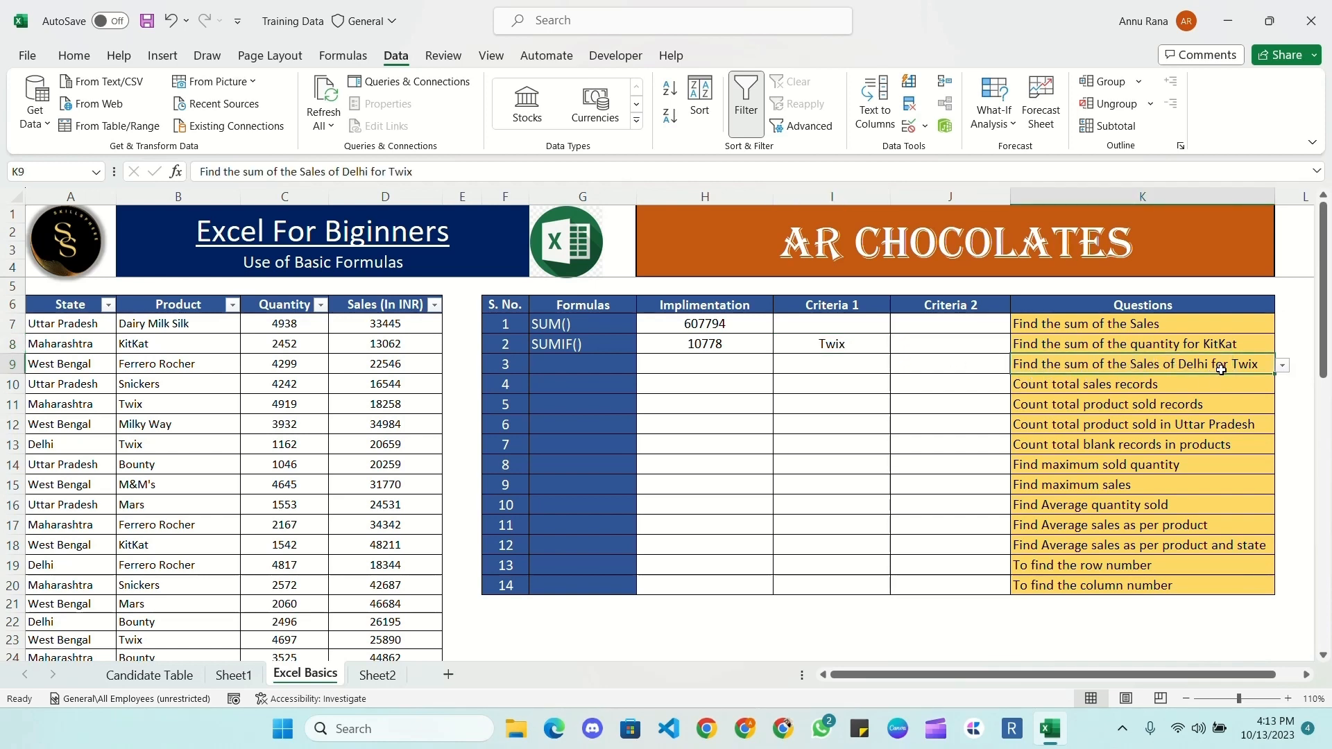
left_click(580, 367)
left_click(644, 366)
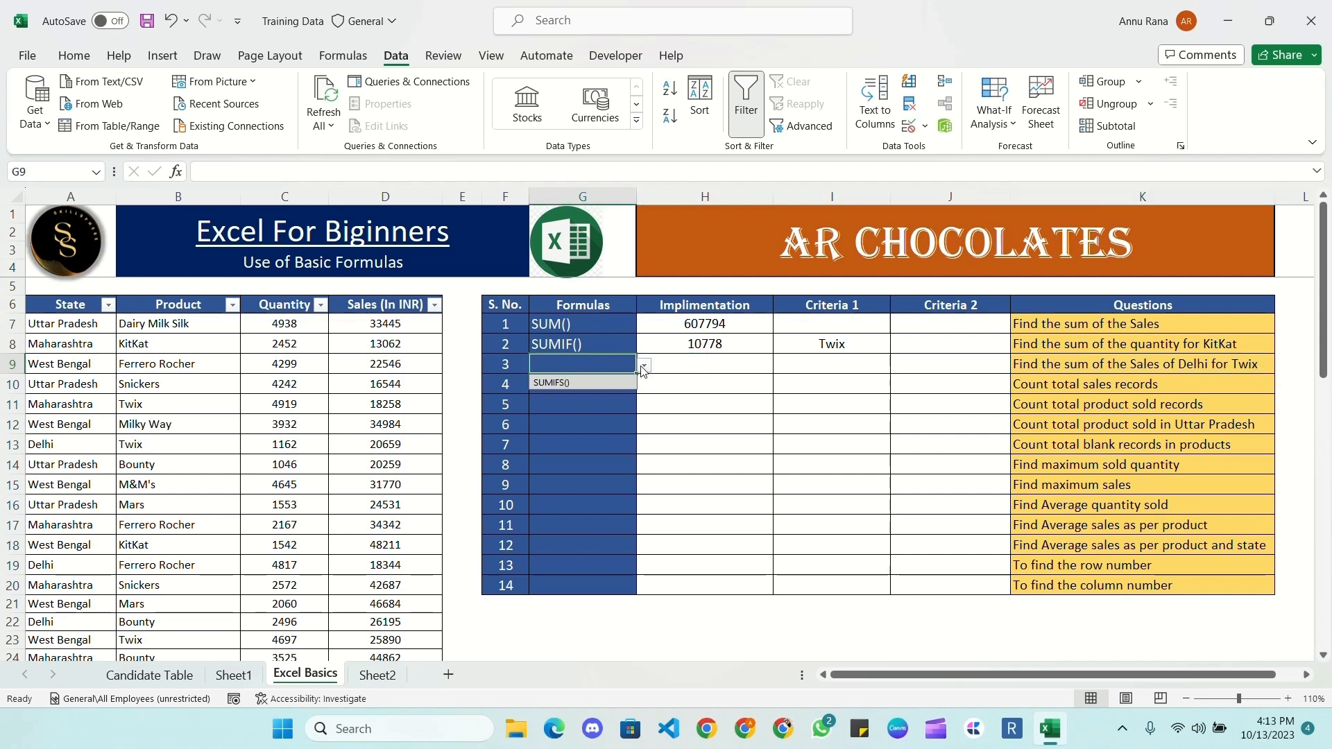
left_click(586, 383)
left_click(690, 364)
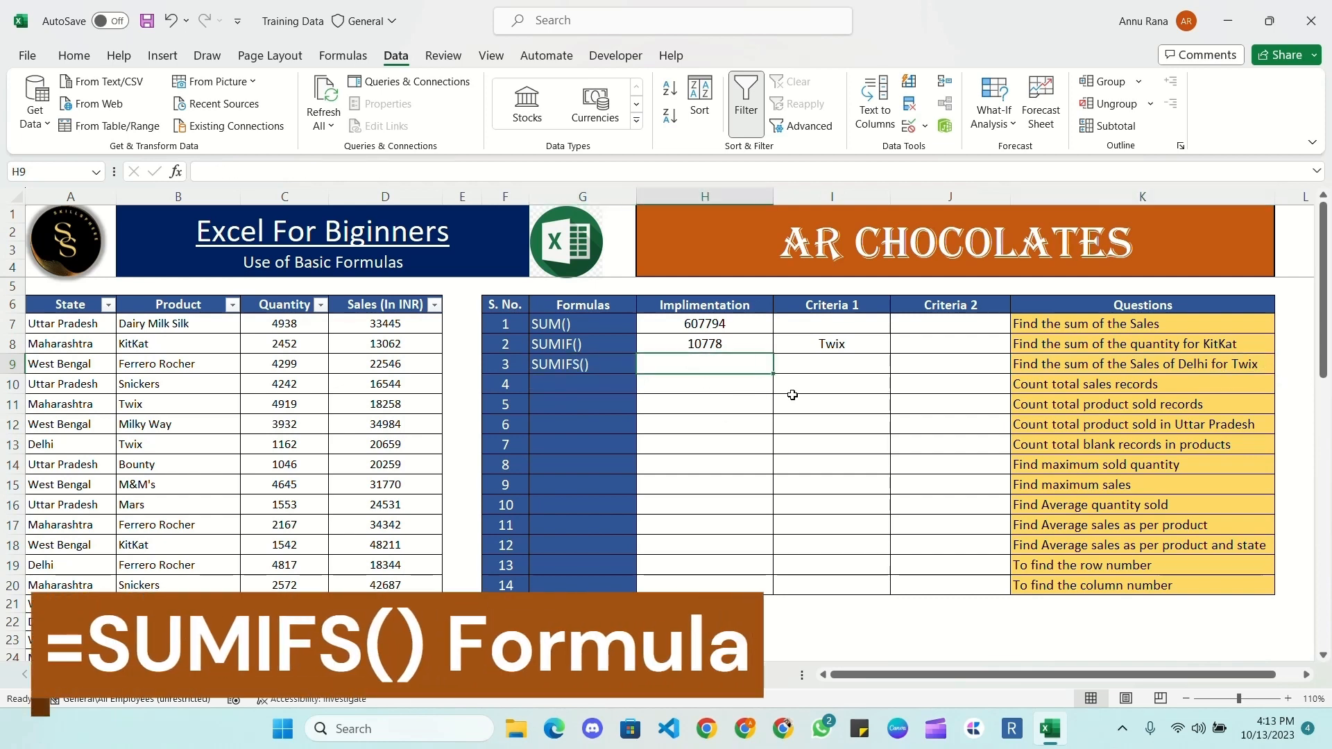
- Add a list-type data validation to the Criteria 1 cell I9 with the State cells A7:A26 as the source
left_click(808, 364)
left_click(923, 363)
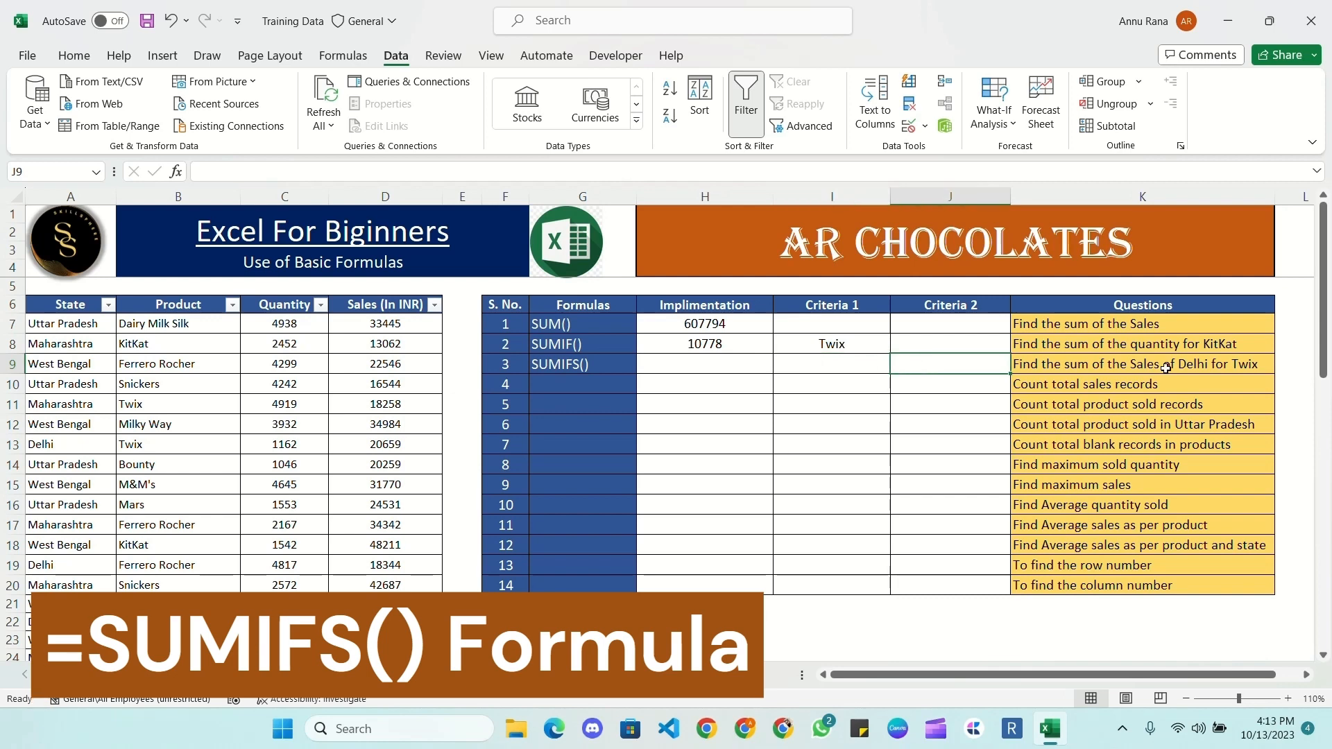
left_click(876, 365)
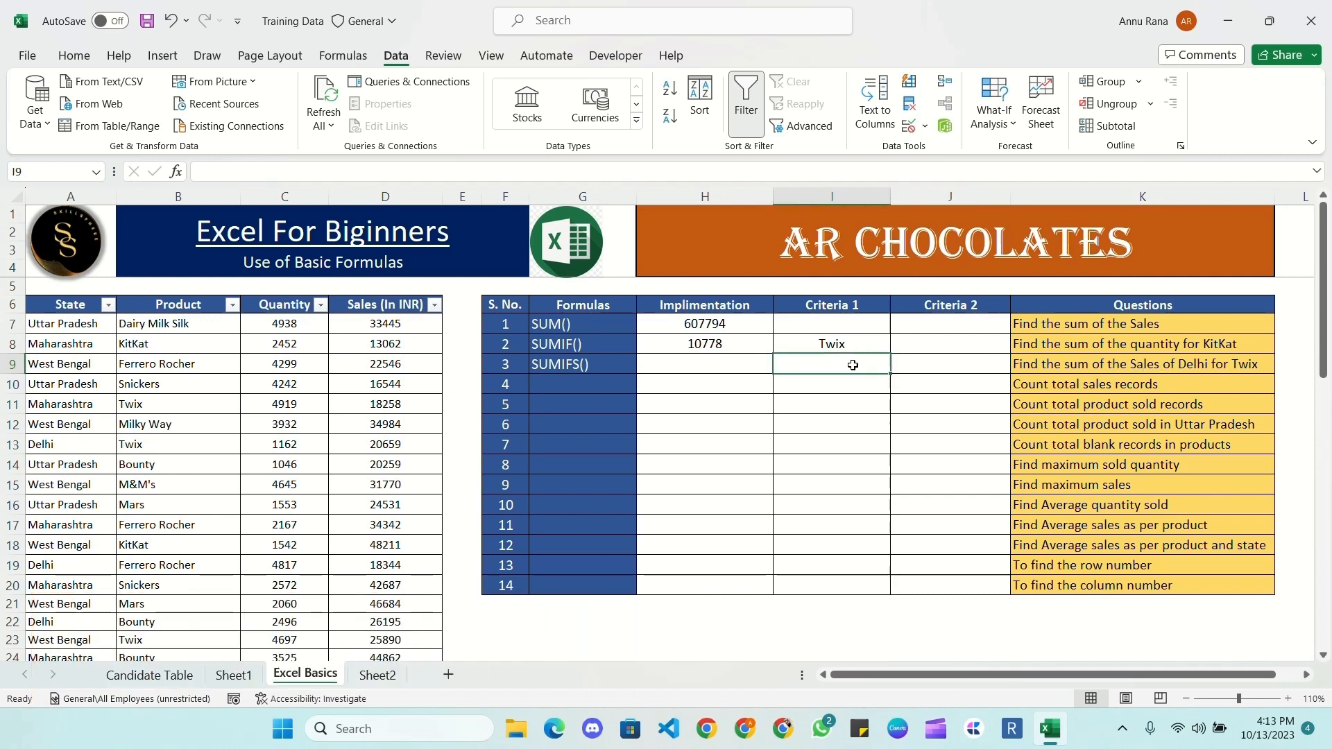
left_click(909, 126)
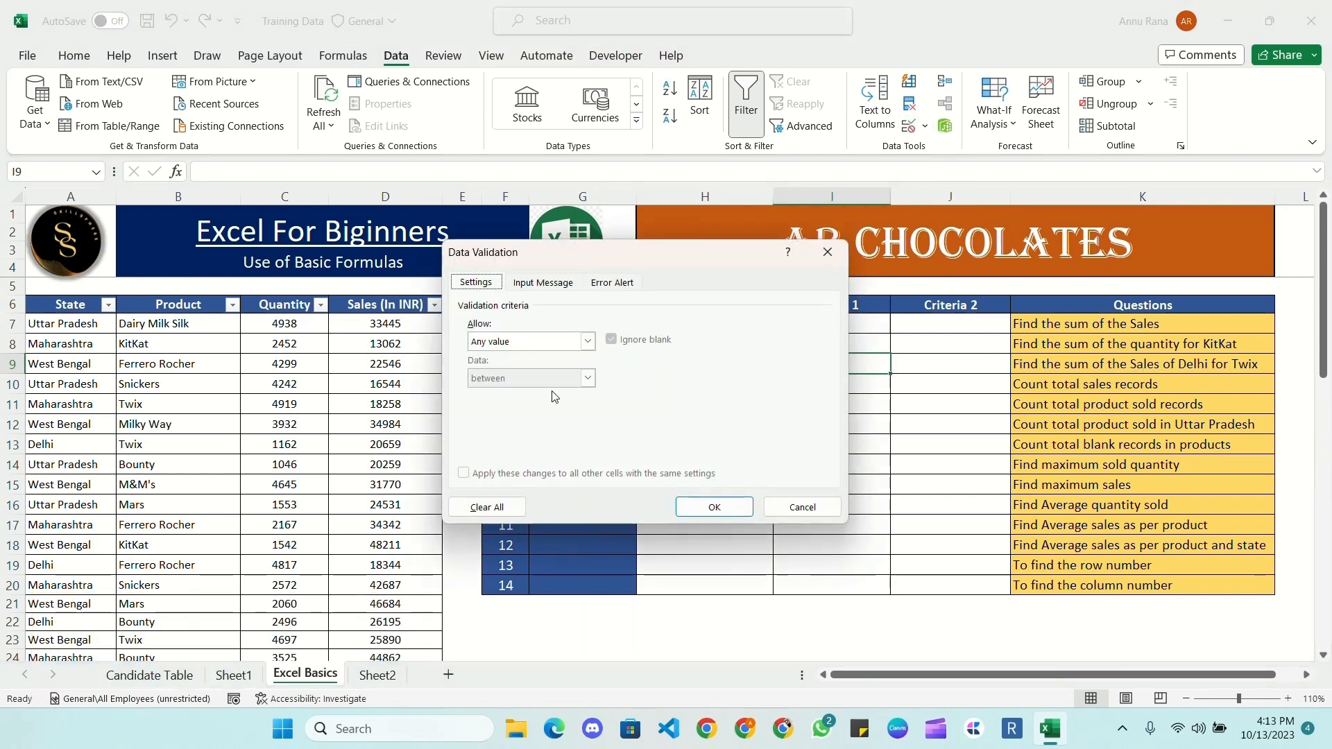
left_click(588, 342)
left_click(499, 393)
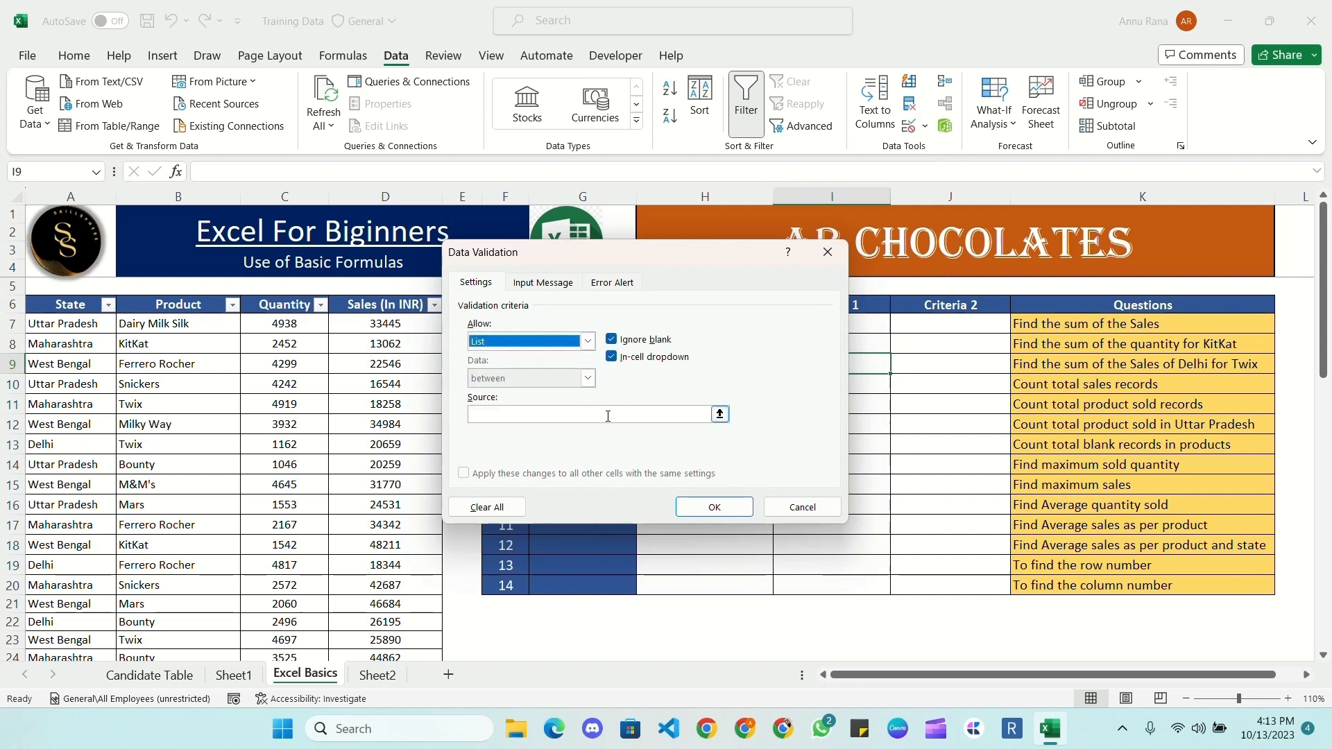
left_click(721, 414)
left_click(76, 322)
left_click_drag(76, 321, 69, 637)
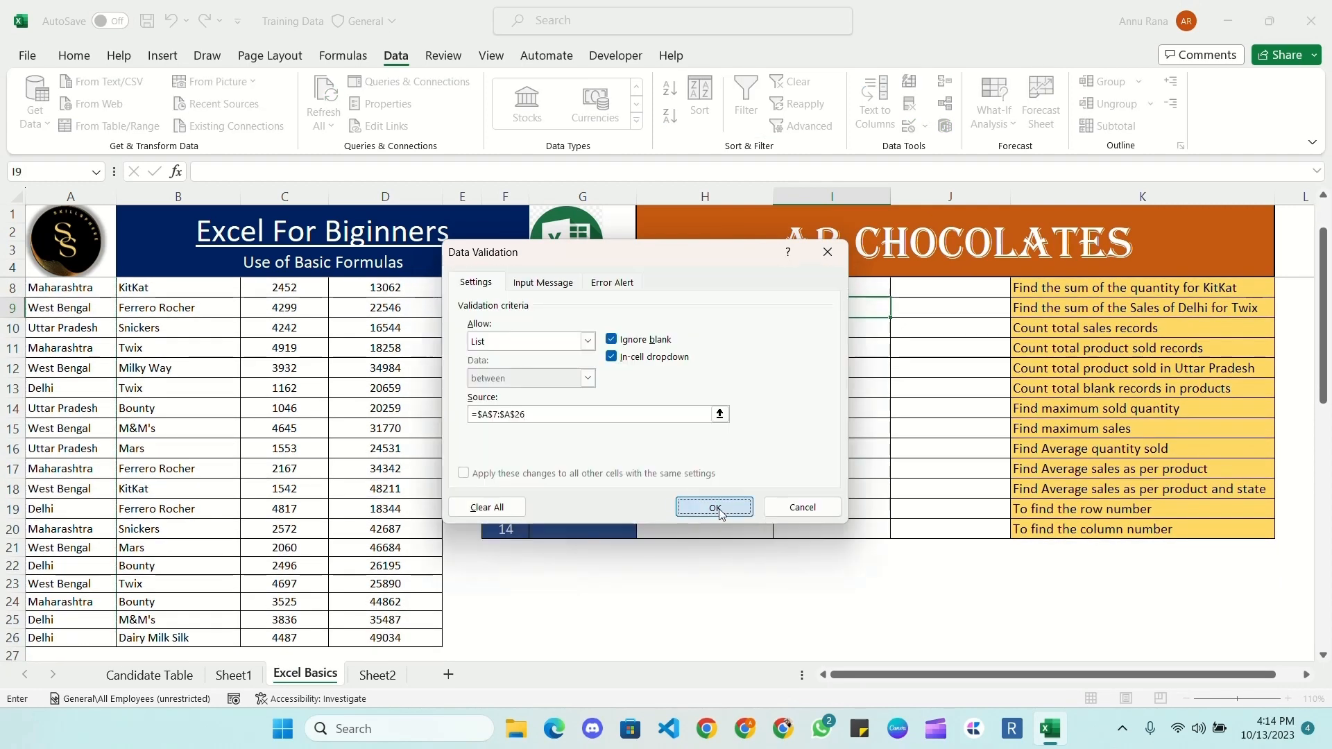
left_click(738, 515)
left_click(898, 307)
- Add a list-type data validation to the Criteria 2 cell J9 with the Product cells B7:B26 as the source
left_click(940, 306)
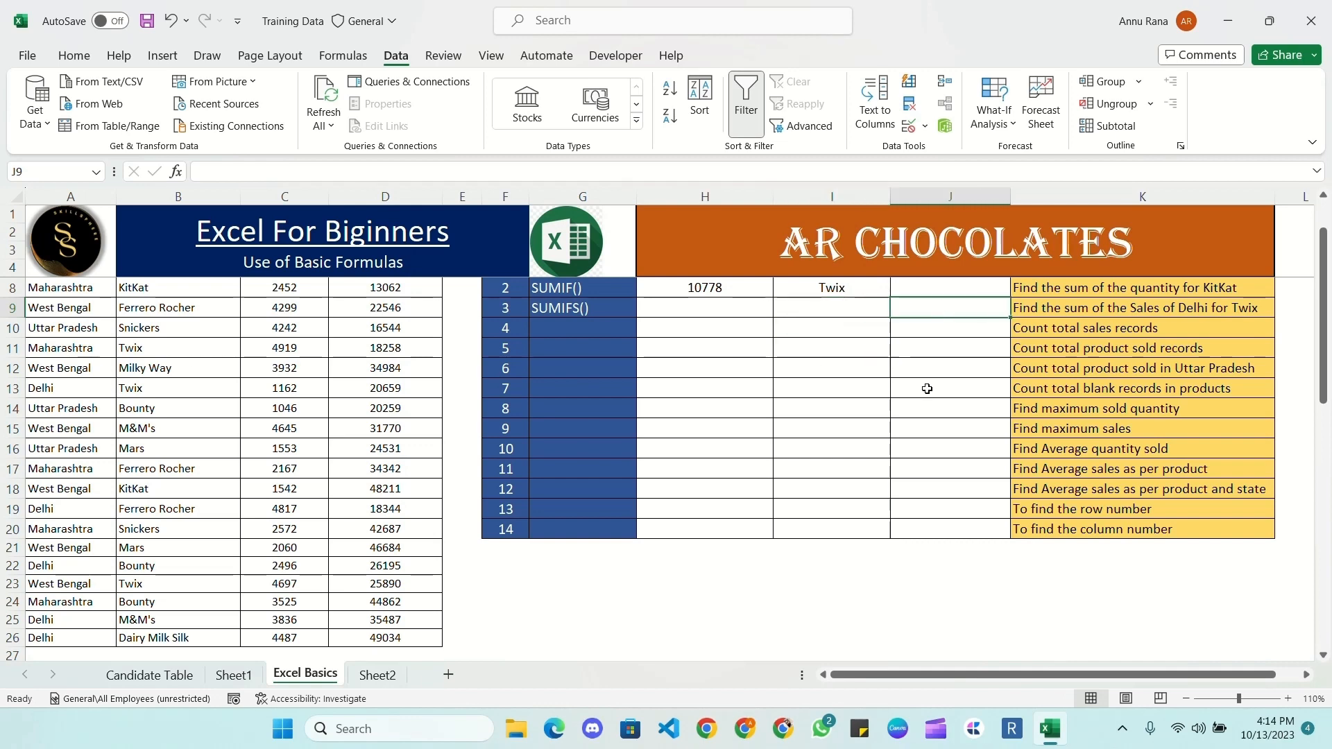
scroll(913, 354, "up", 1)
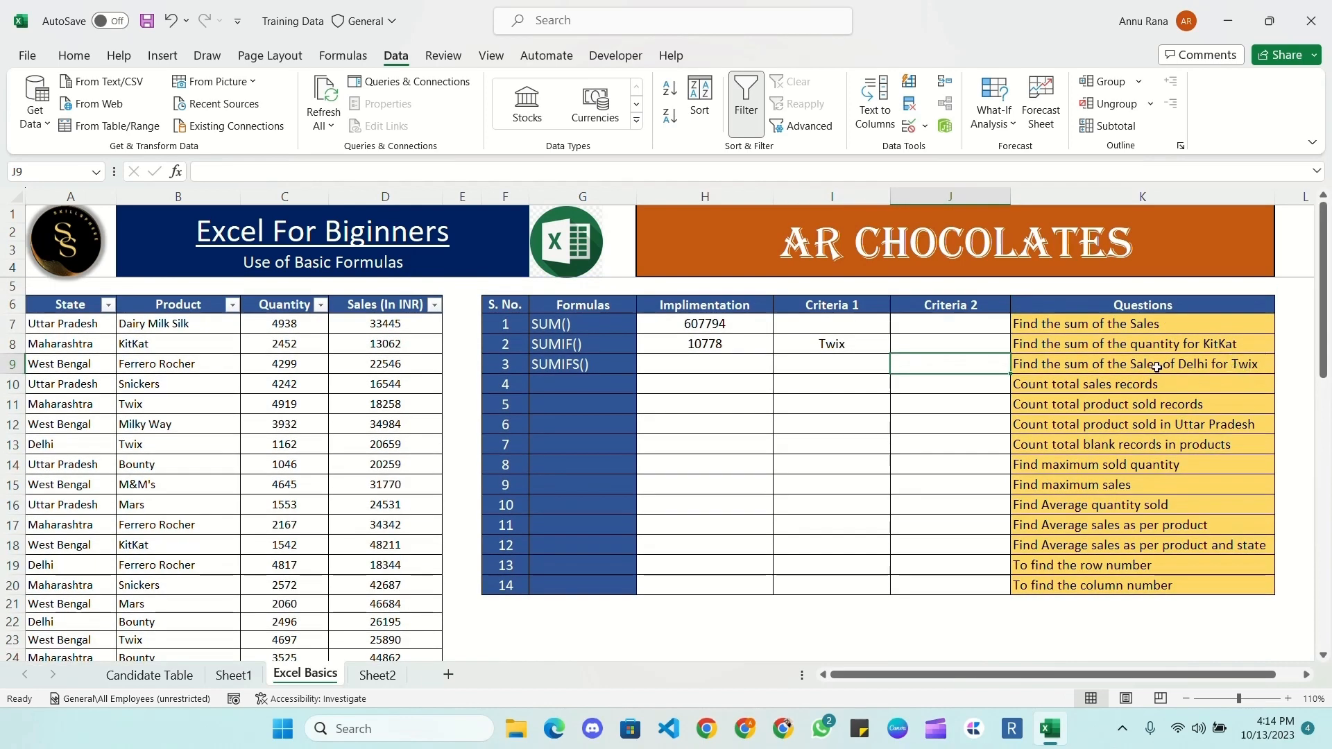
left_click(945, 126)
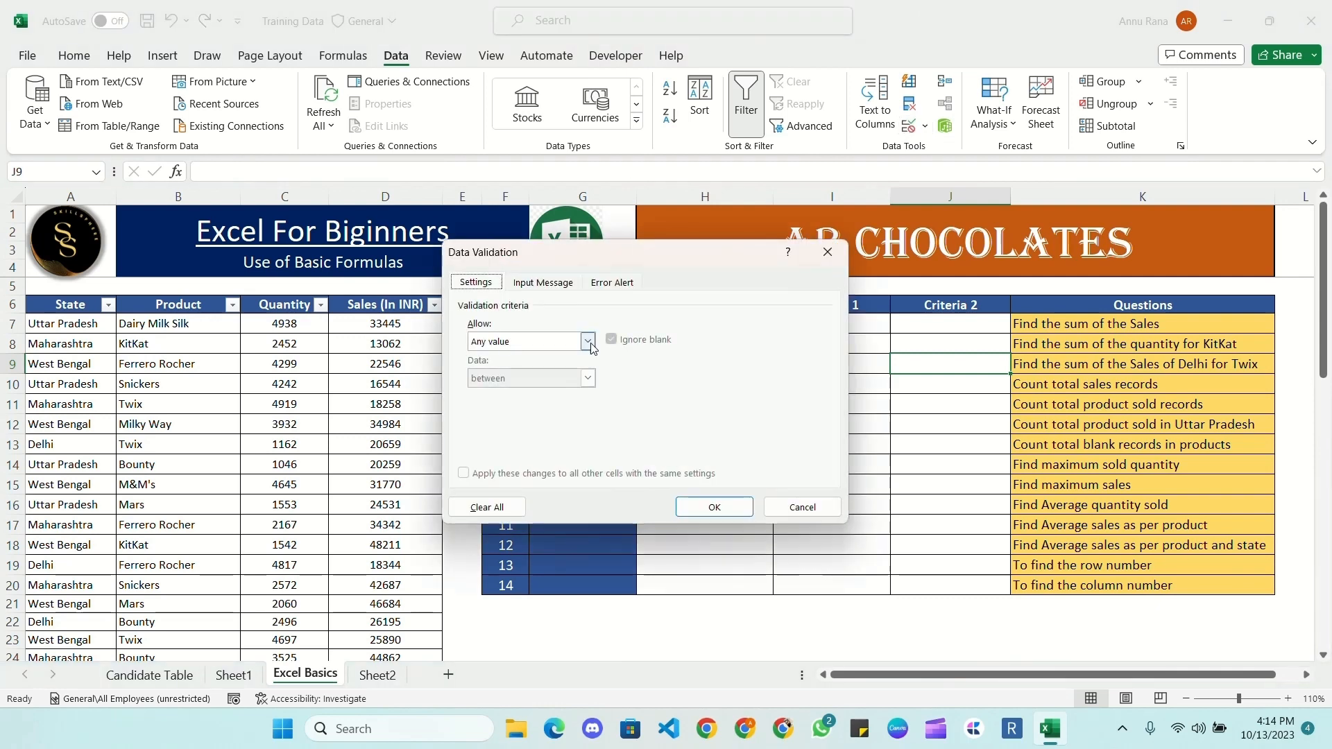
left_click(531, 341)
left_click(490, 400)
left_click(719, 414)
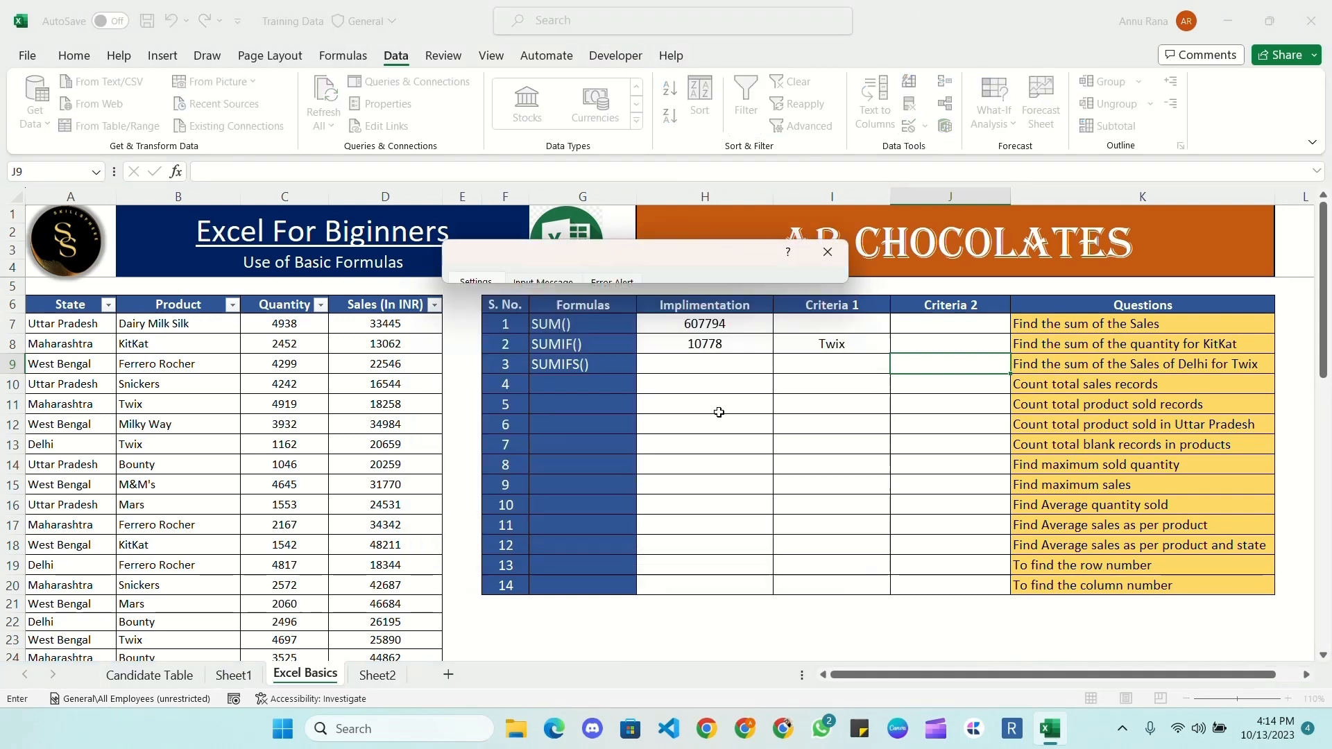
left_click(226, 324)
key("ctrl+shift+Down")
left_click(839, 273)
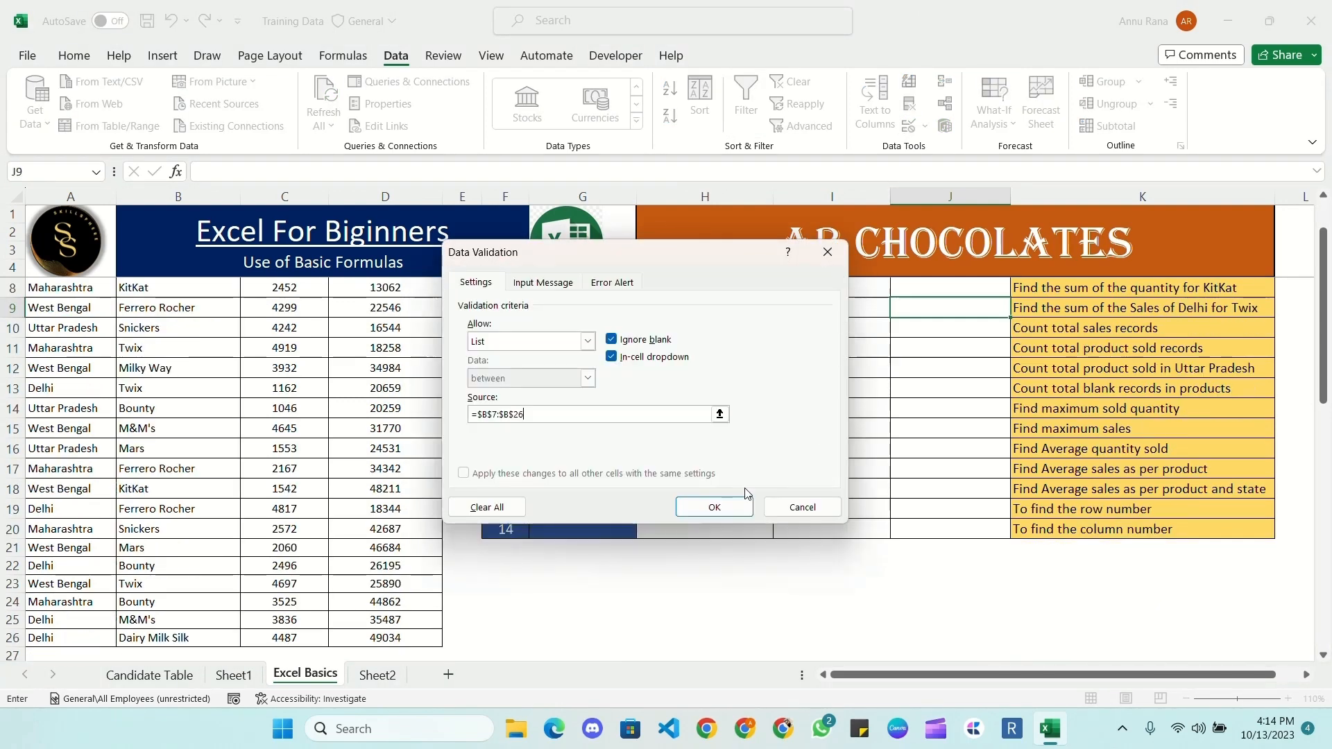
left_click(714, 506)
left_click(1018, 309)
- Choose Delhi in the Criteria 1 cell I9 and Twix in the Criteria 2 cell J9
left_click(831, 314)
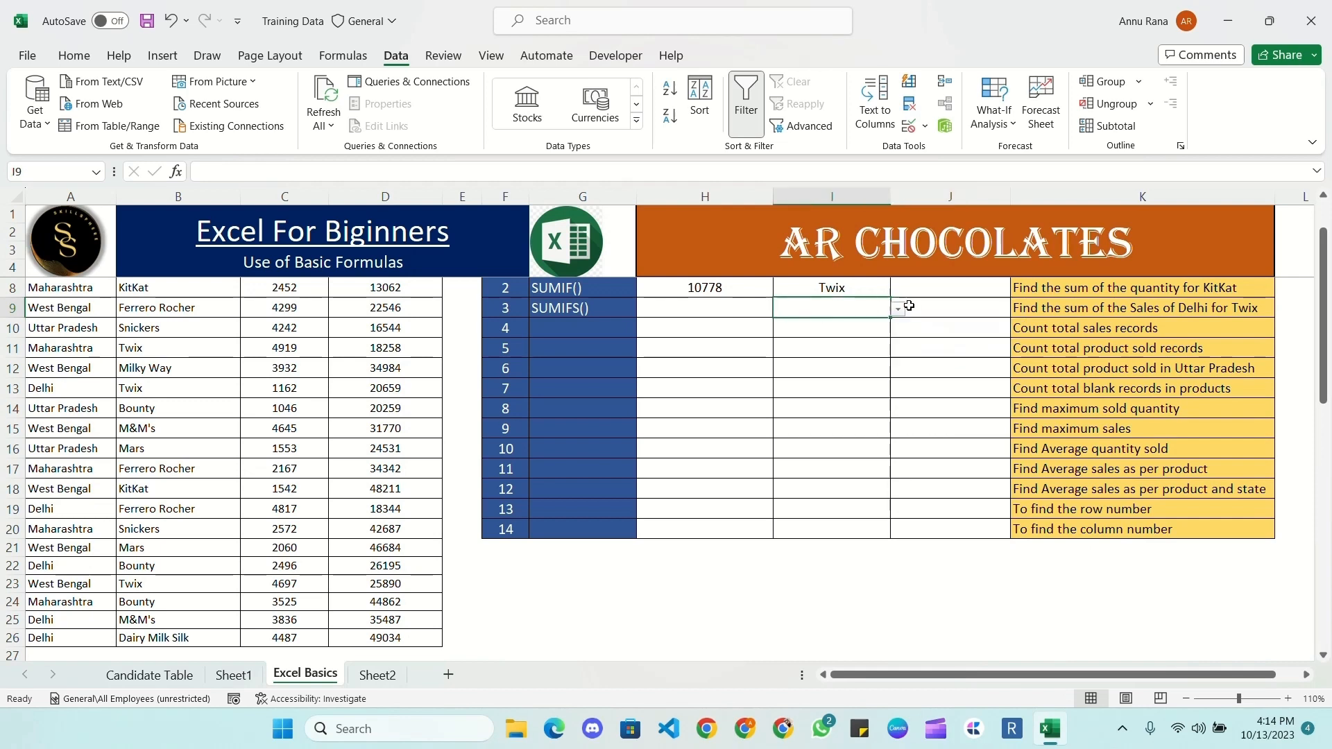
left_click(924, 308)
left_click(839, 312)
left_click(925, 305)
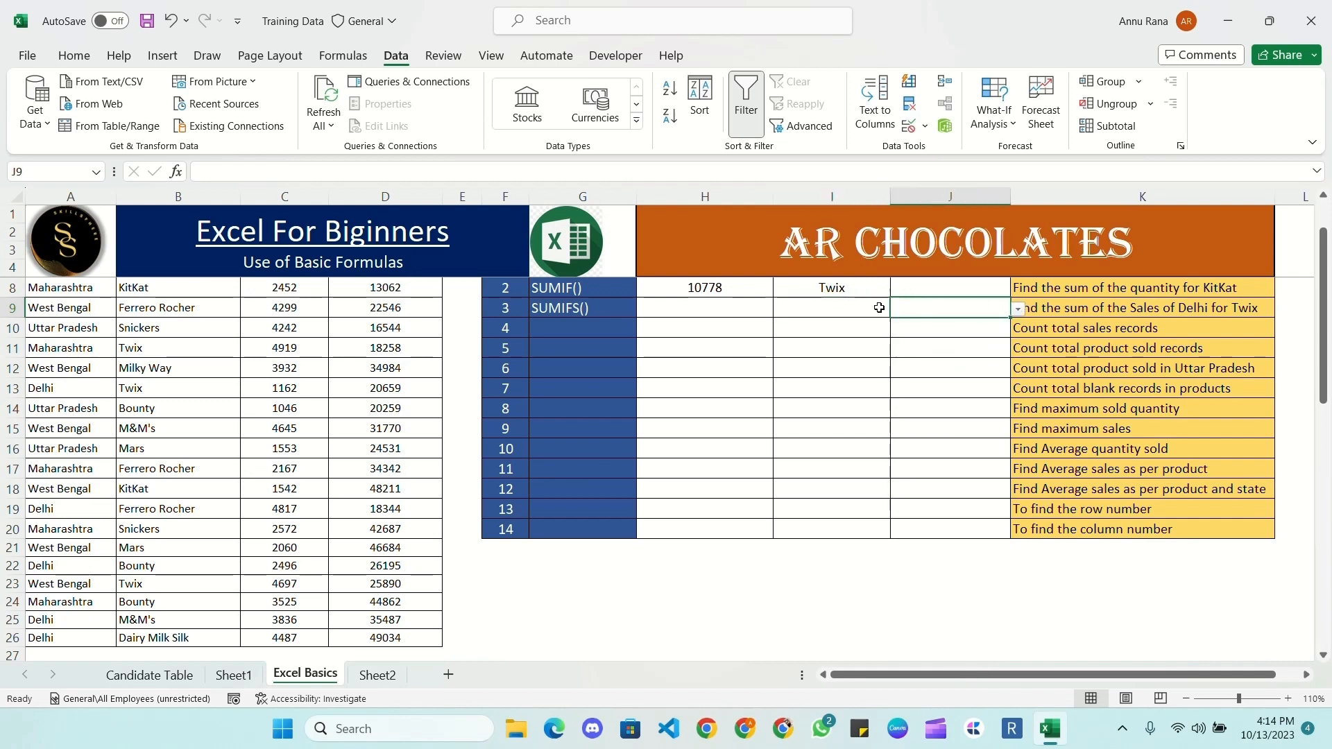
left_click(834, 308)
left_click(899, 310)
left_click(791, 326)
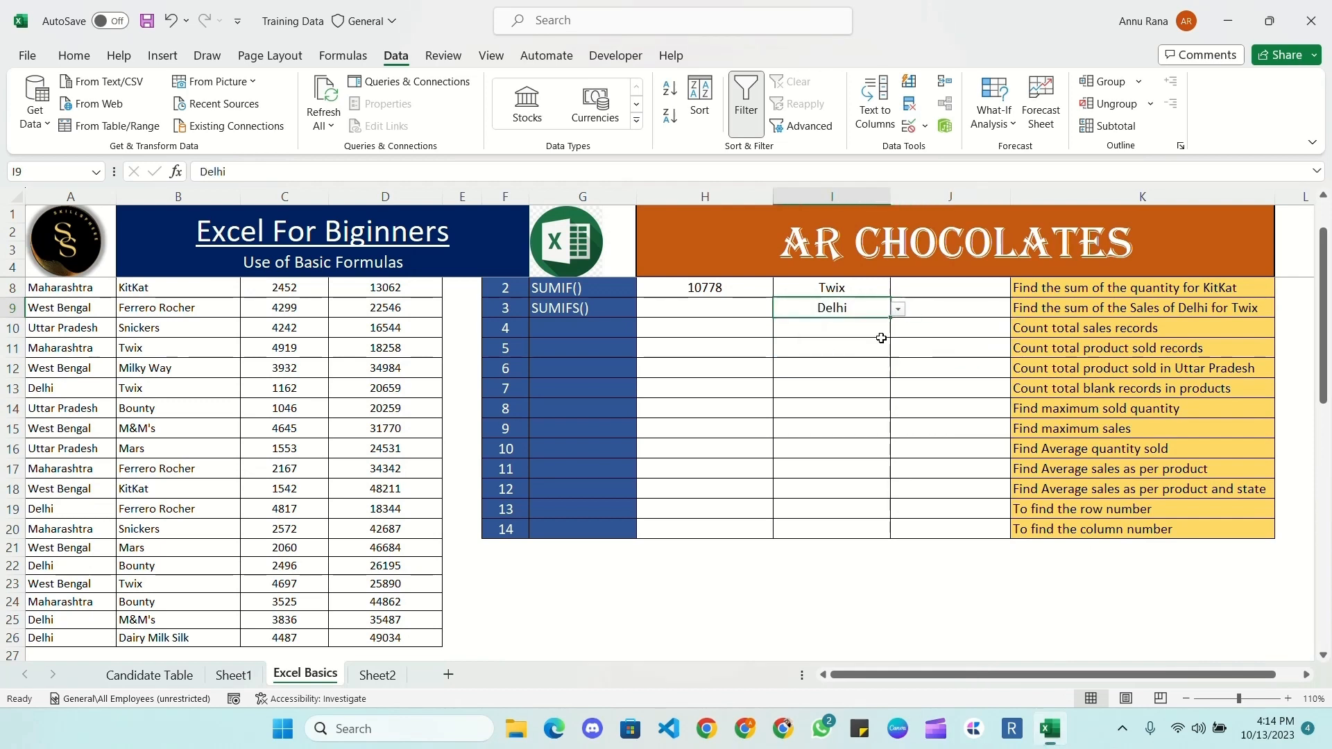
left_click(985, 308)
left_click(1018, 310)
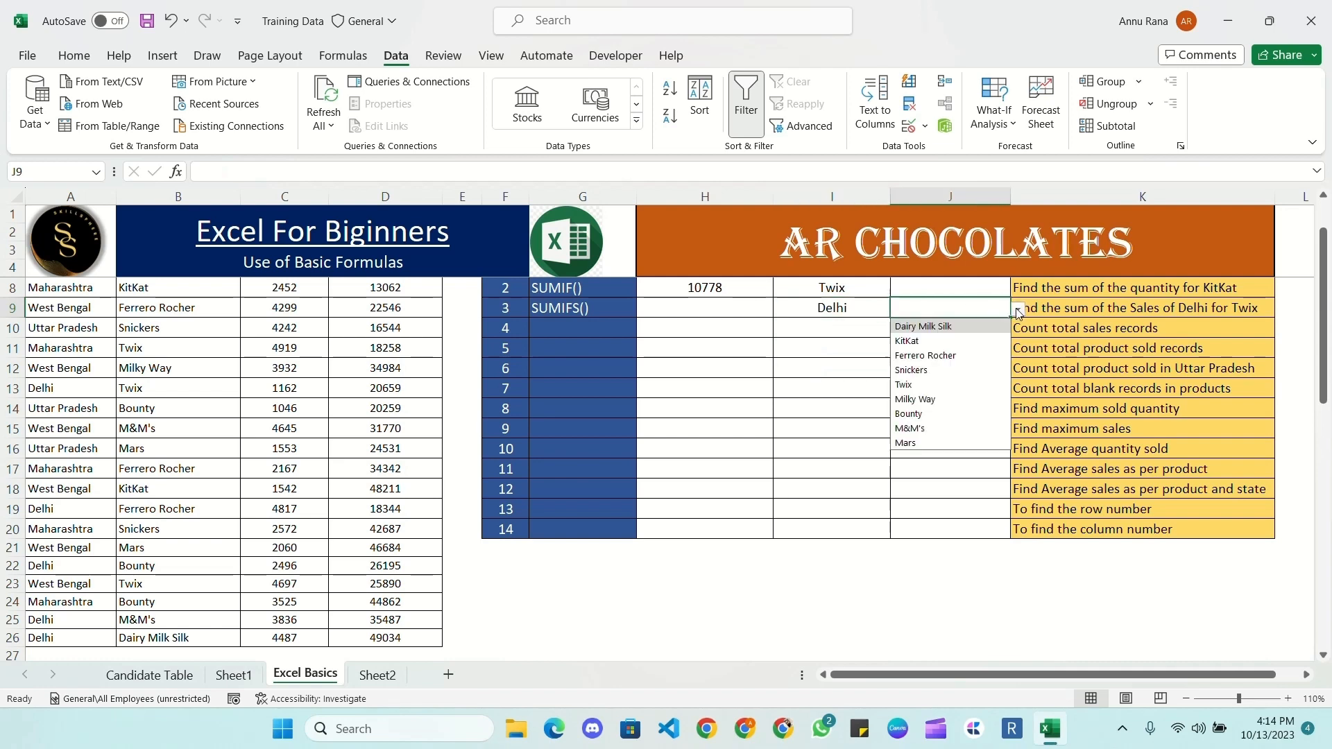
left_click(904, 385)
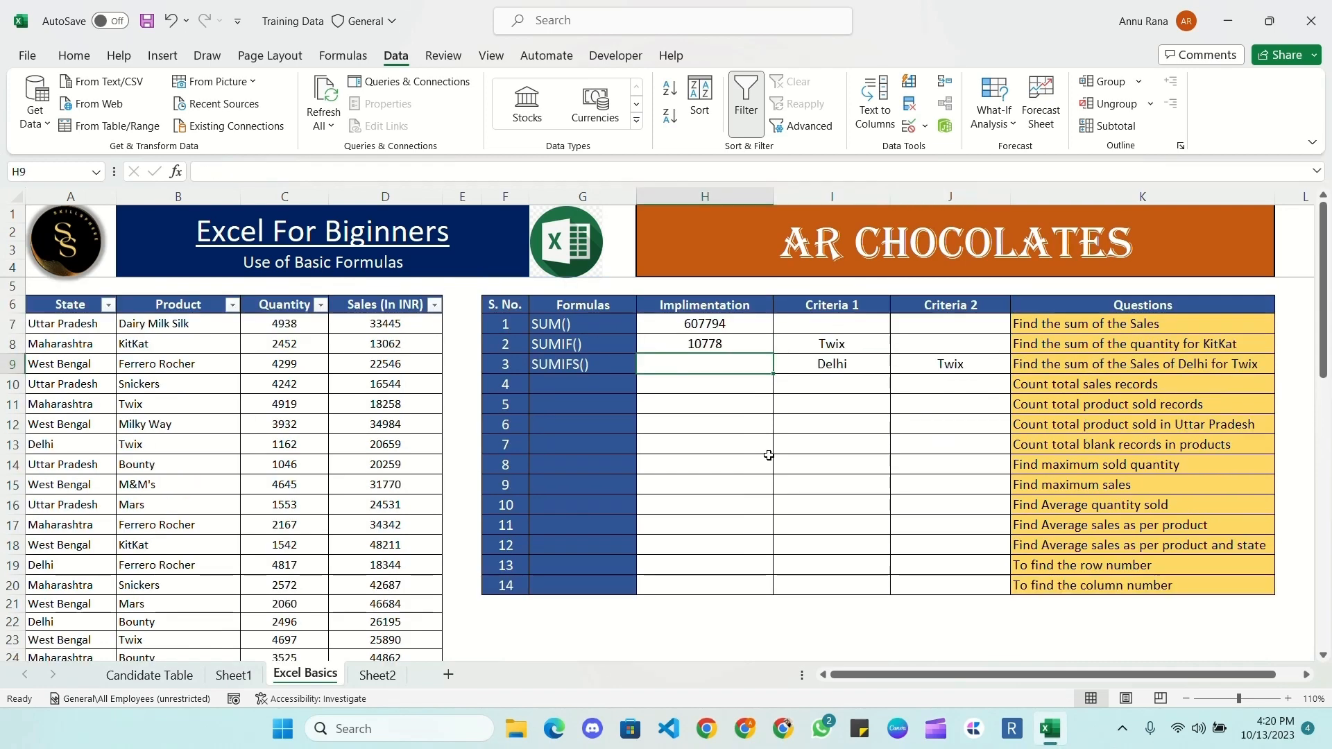
- Start a SUMIFS formula in H9 with the Sales cells $D$7:$D$26 as the absolute sum range
type("=")
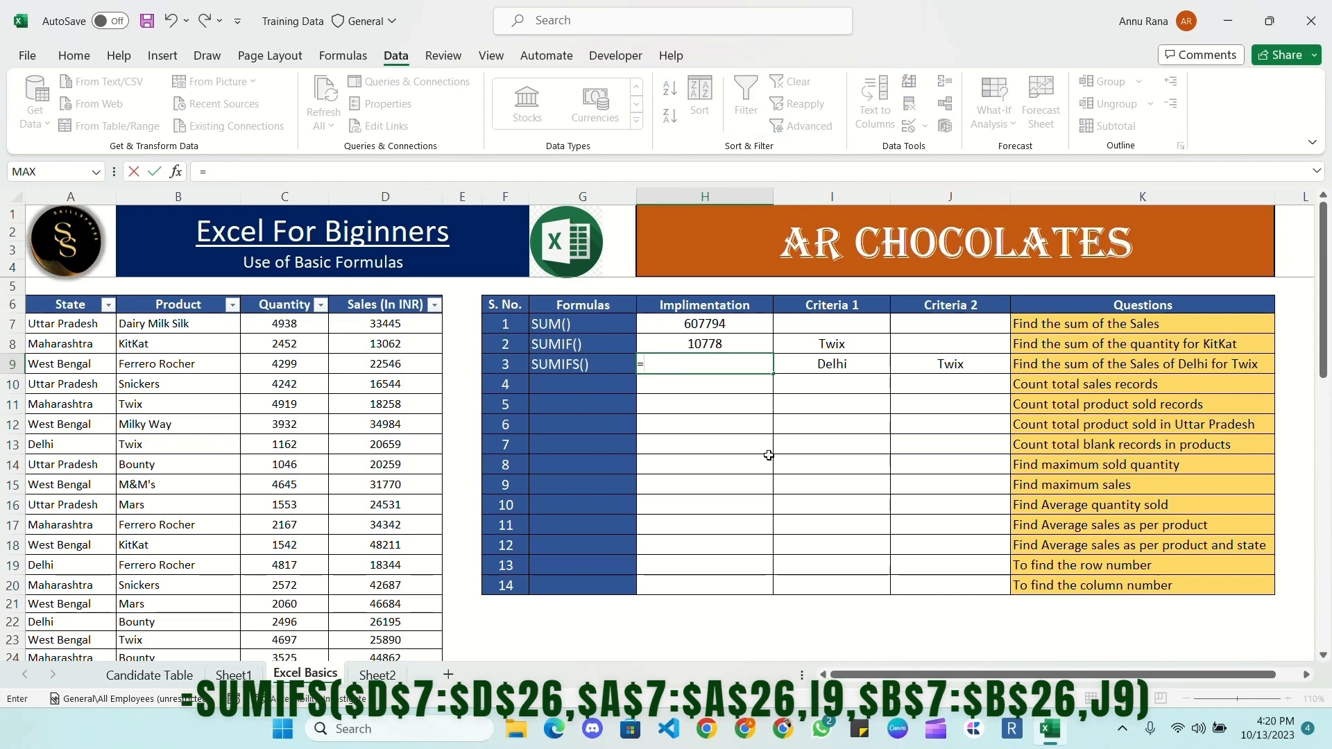
type("sumifs(")
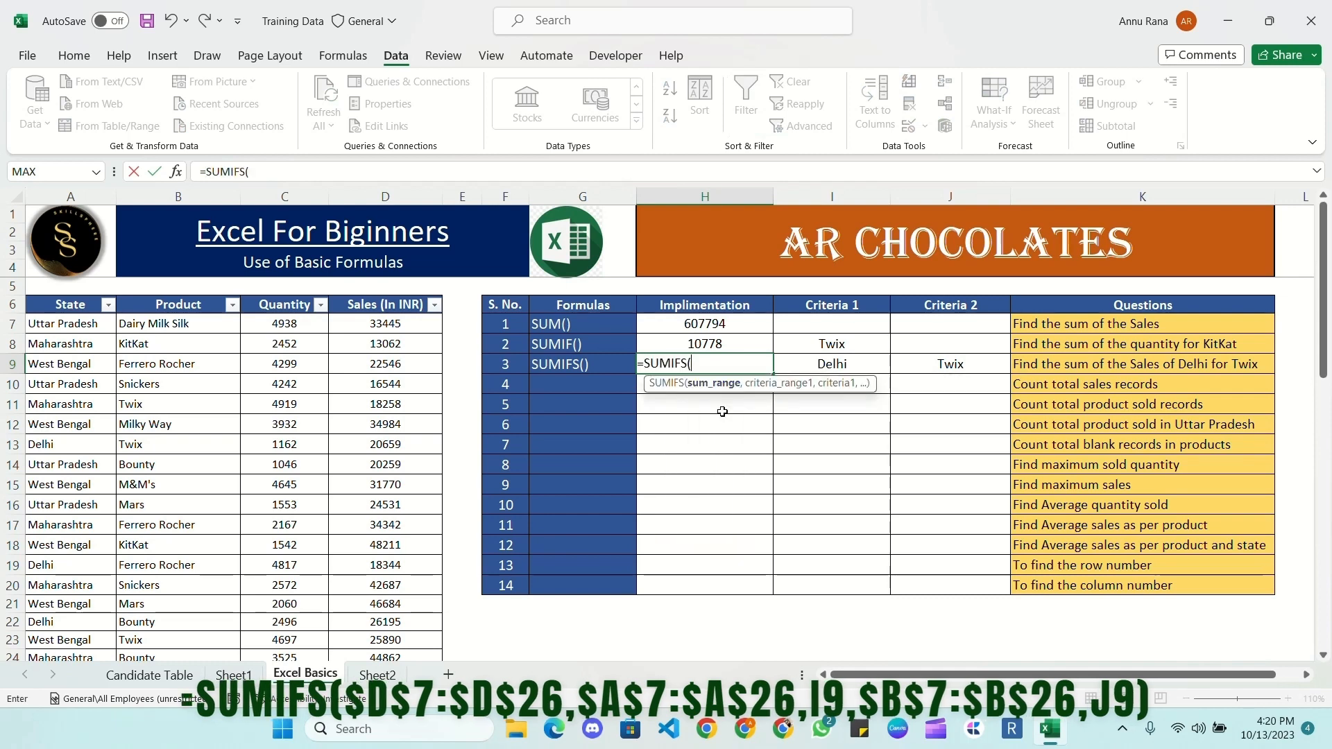
left_click(408, 321)
key("ctrl+shift+Down")
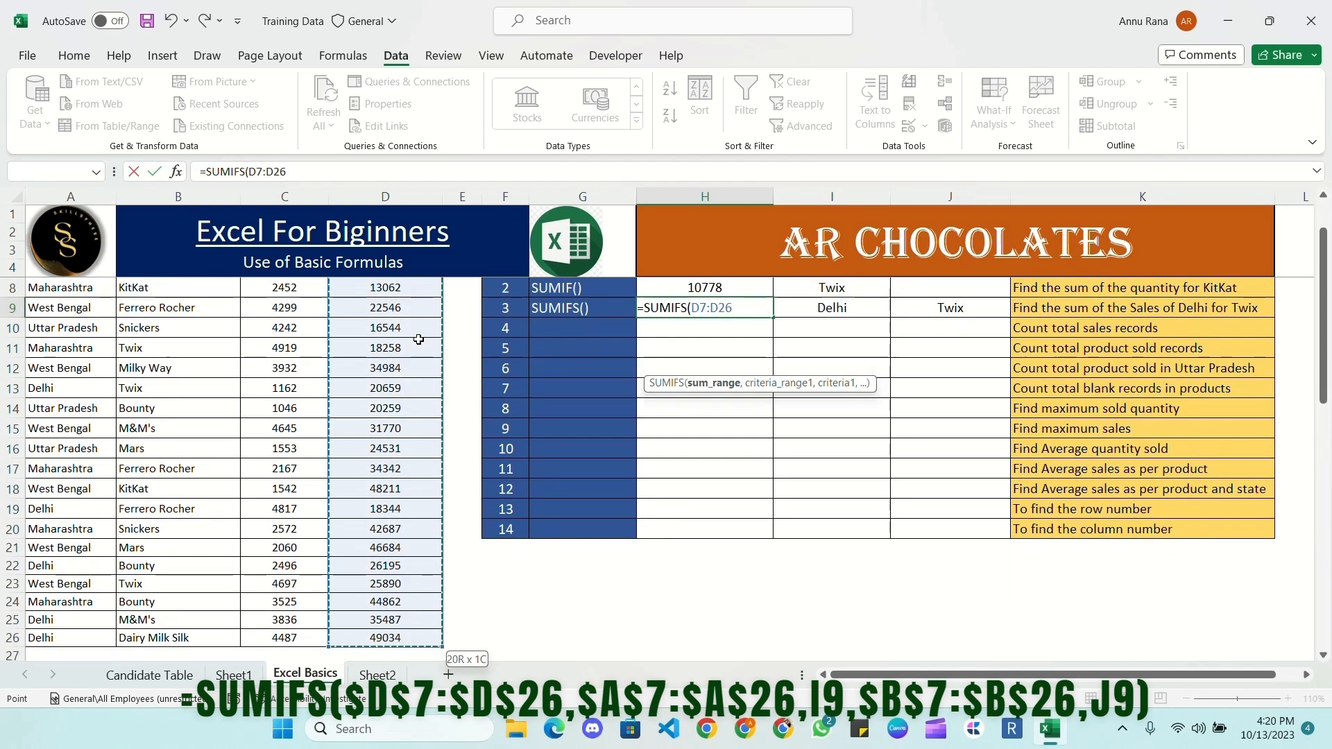
key("F4")
type(",")
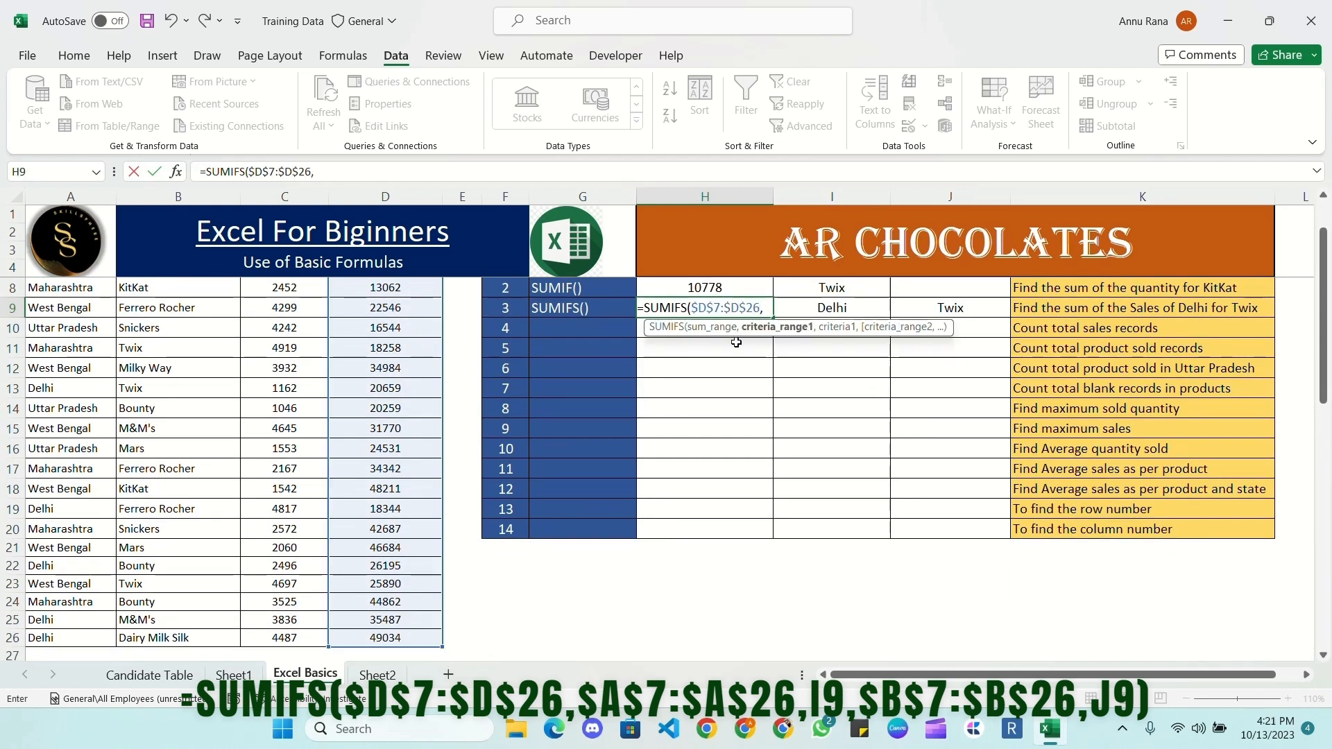
- Add the State cells $A$7:$A$26 as the first criteria range of the SUMIFS formula, with I9 as its criterion
scroll(82, 325, "up", 1)
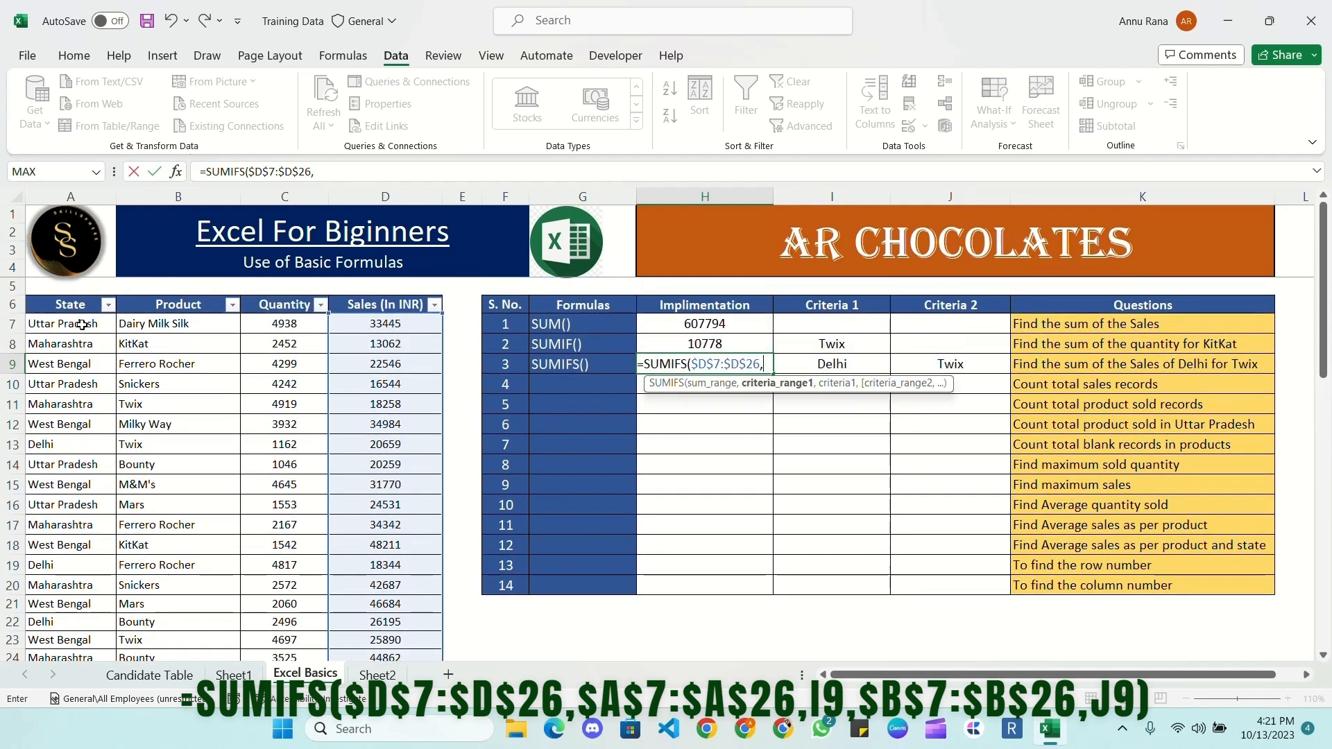
left_click(82, 325)
key("ctrl+shift+Down")
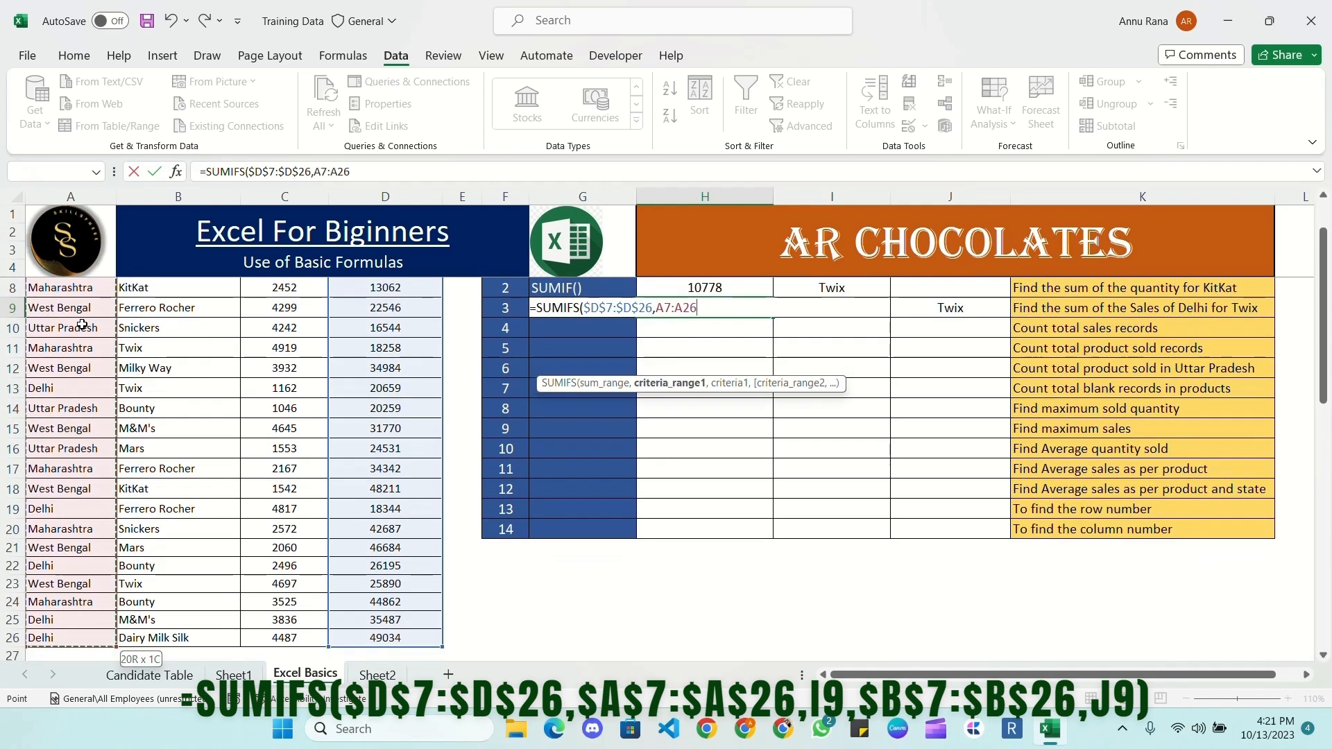
key("F4")
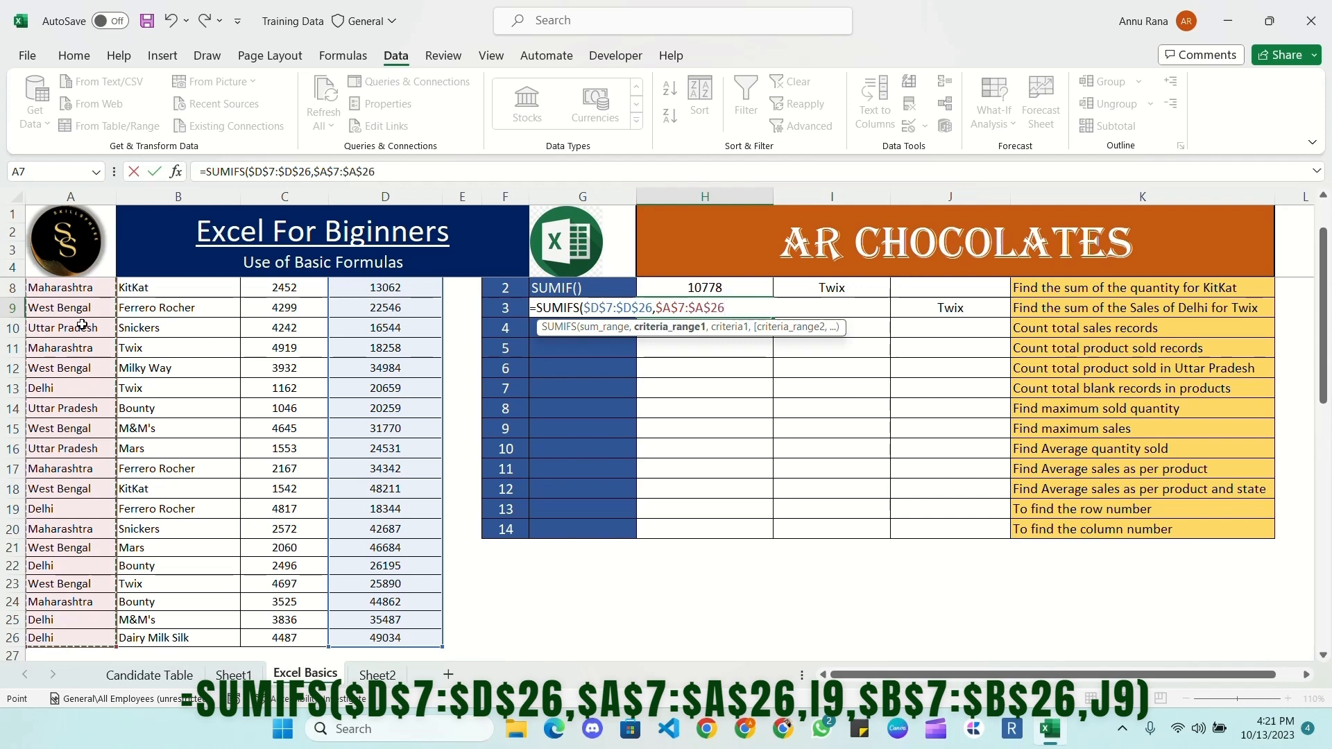
type(",")
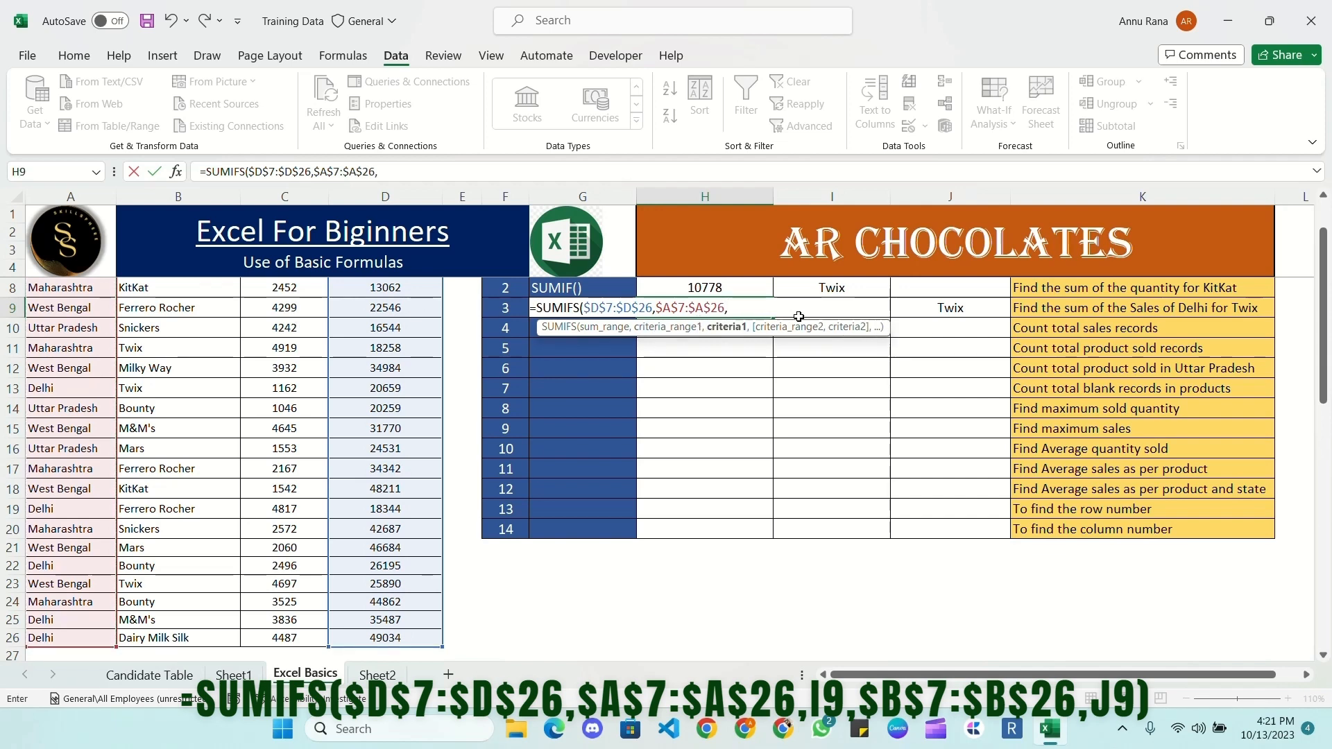
left_click(869, 308)
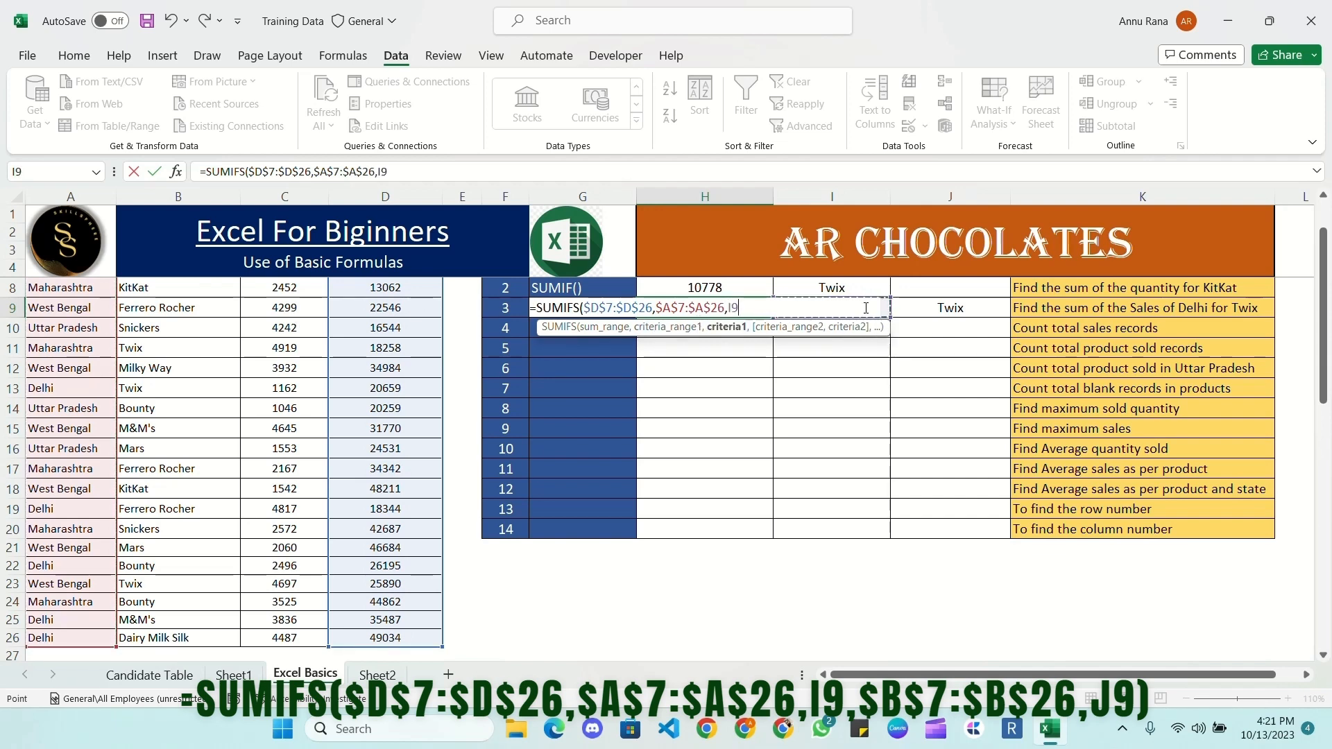
type(",")
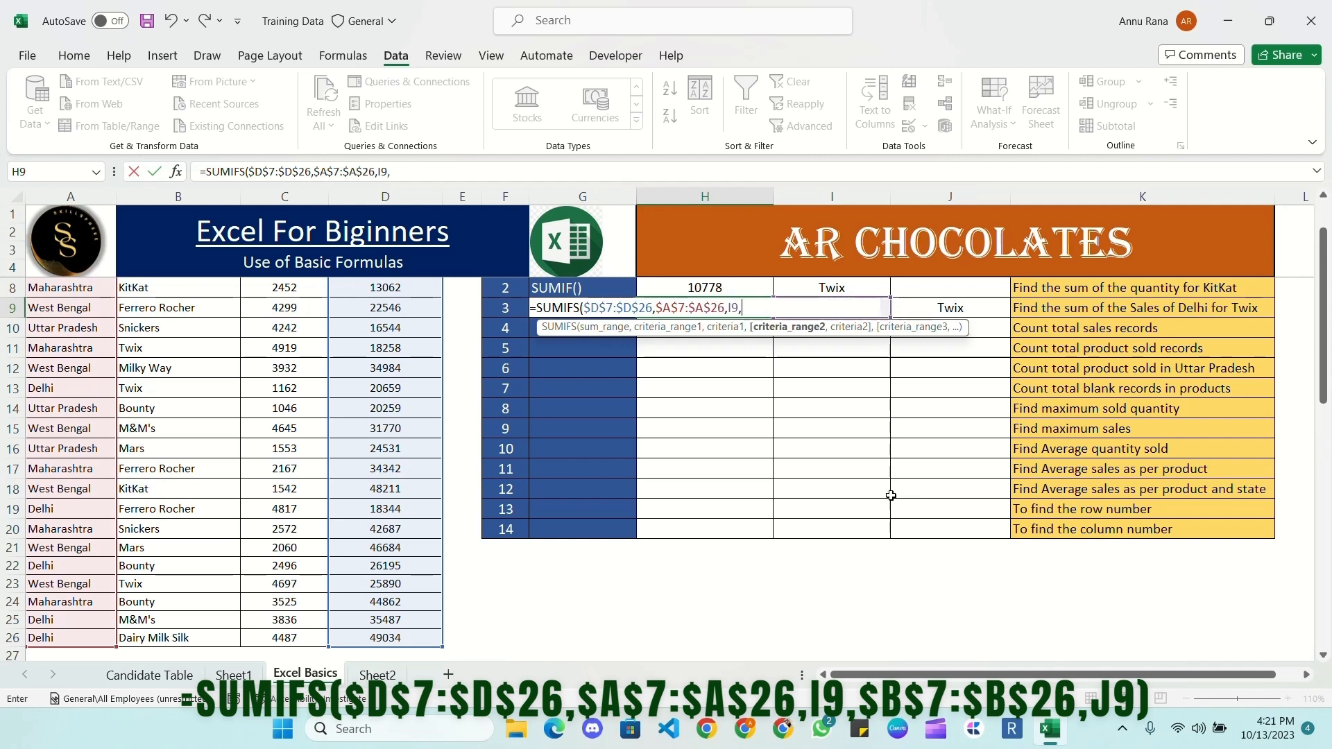
- Complete the SUMIFS formula with the Product cells $B$7:$B$26 as the second criteria range and J9 as its criterion
scroll(187, 340, "up", 1)
left_click(184, 324)
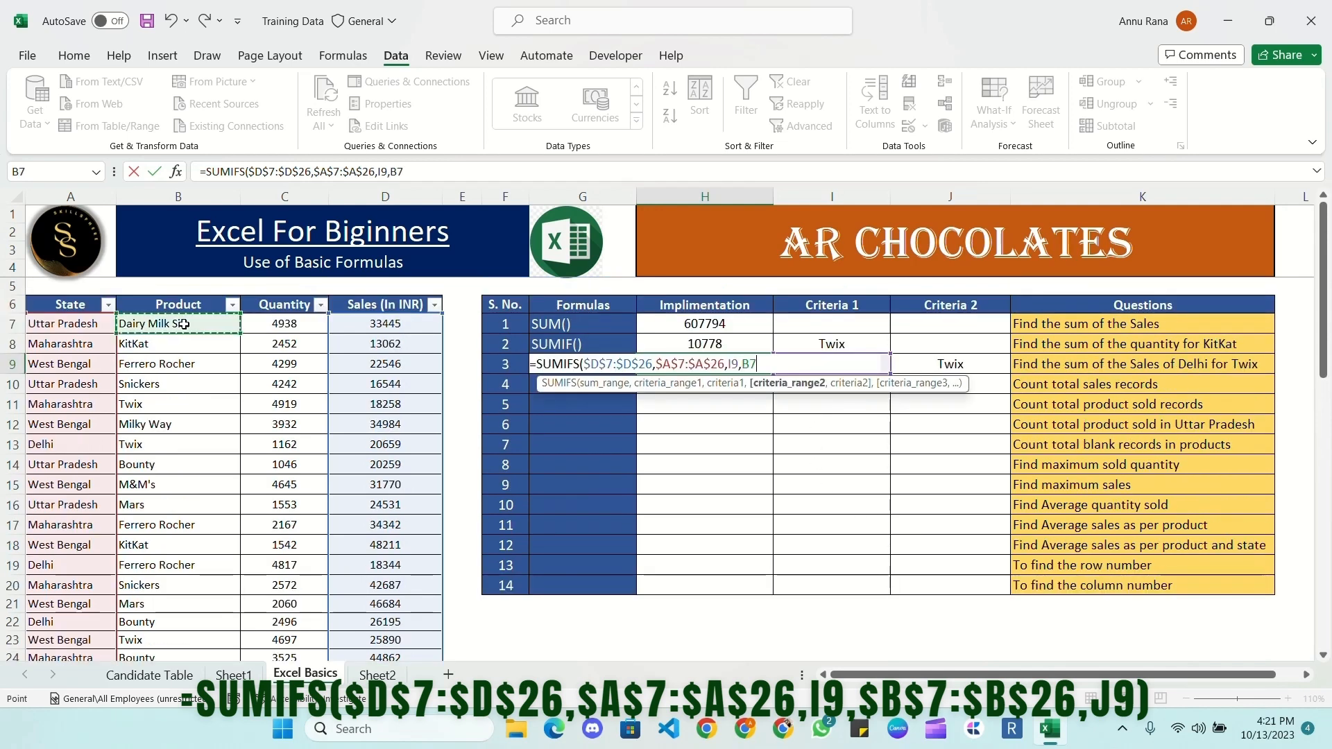
key("ctrl+shift+Down")
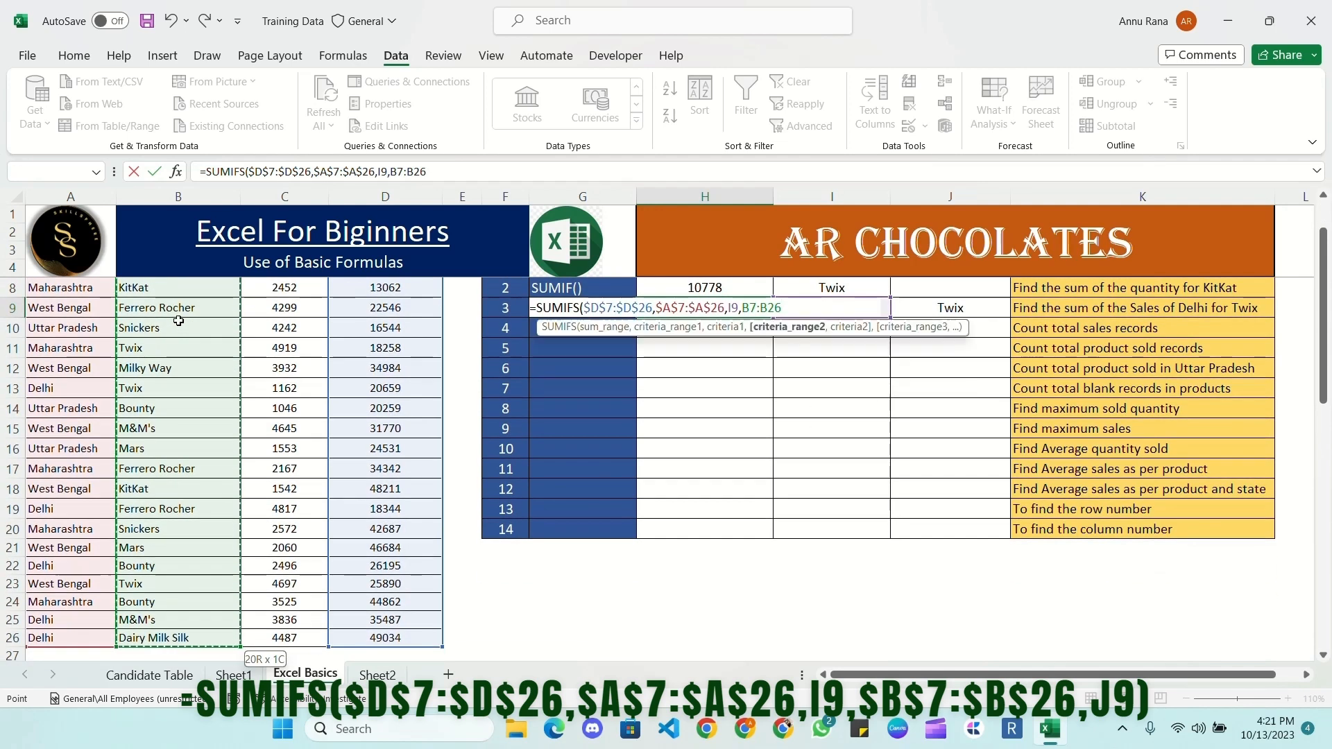
key("F4")
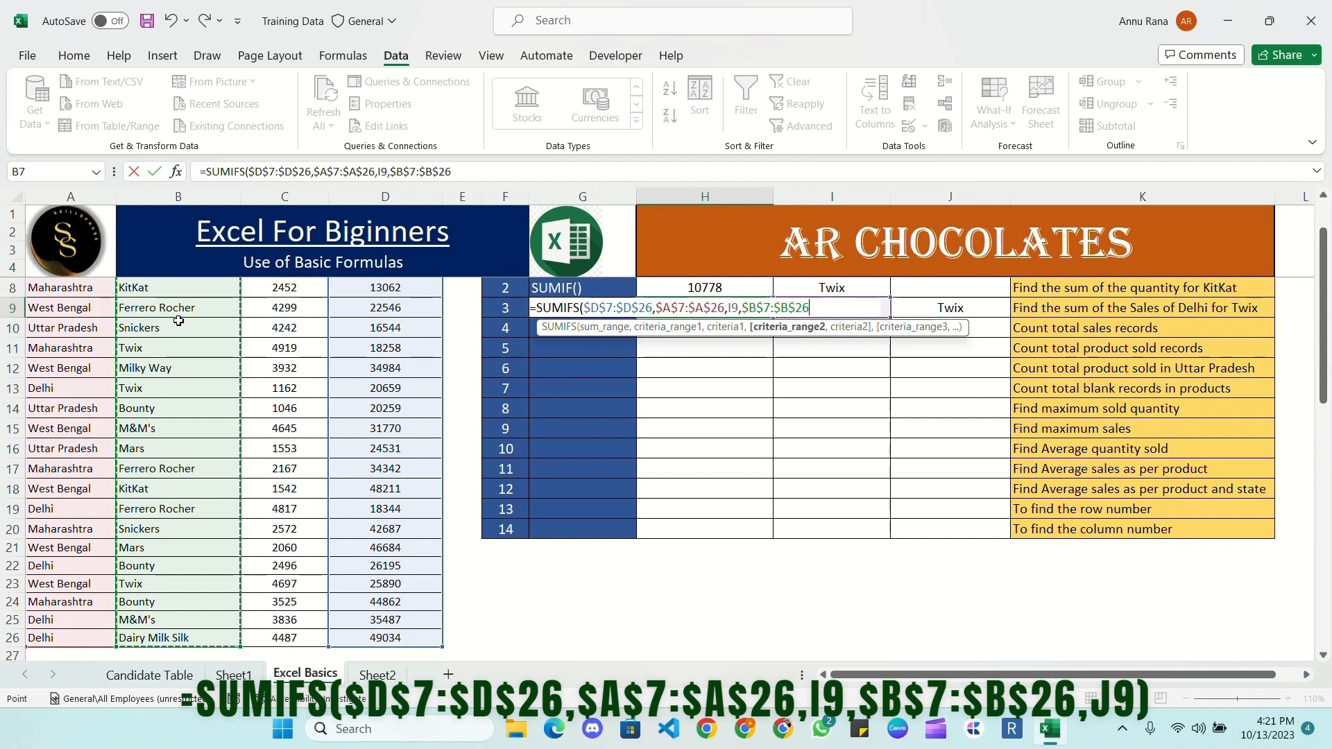
type(",")
left_click(956, 307)
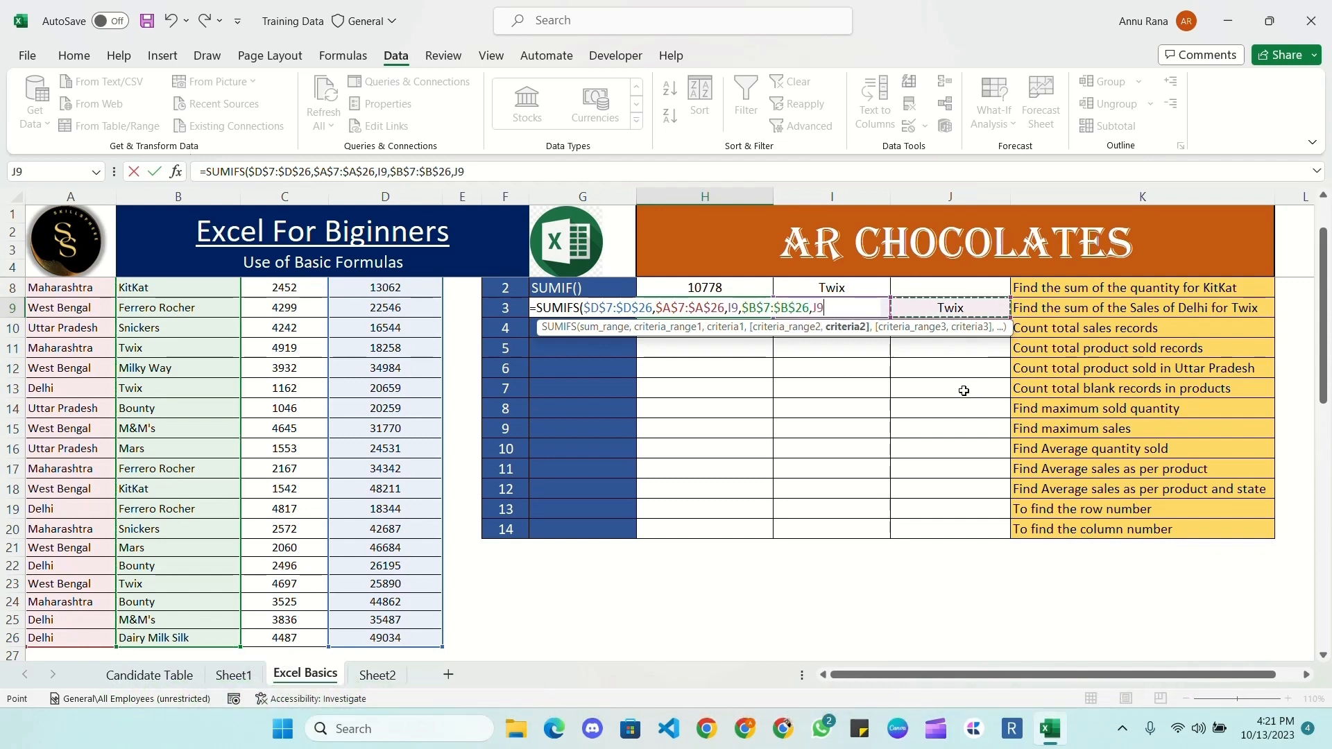
key("Return")
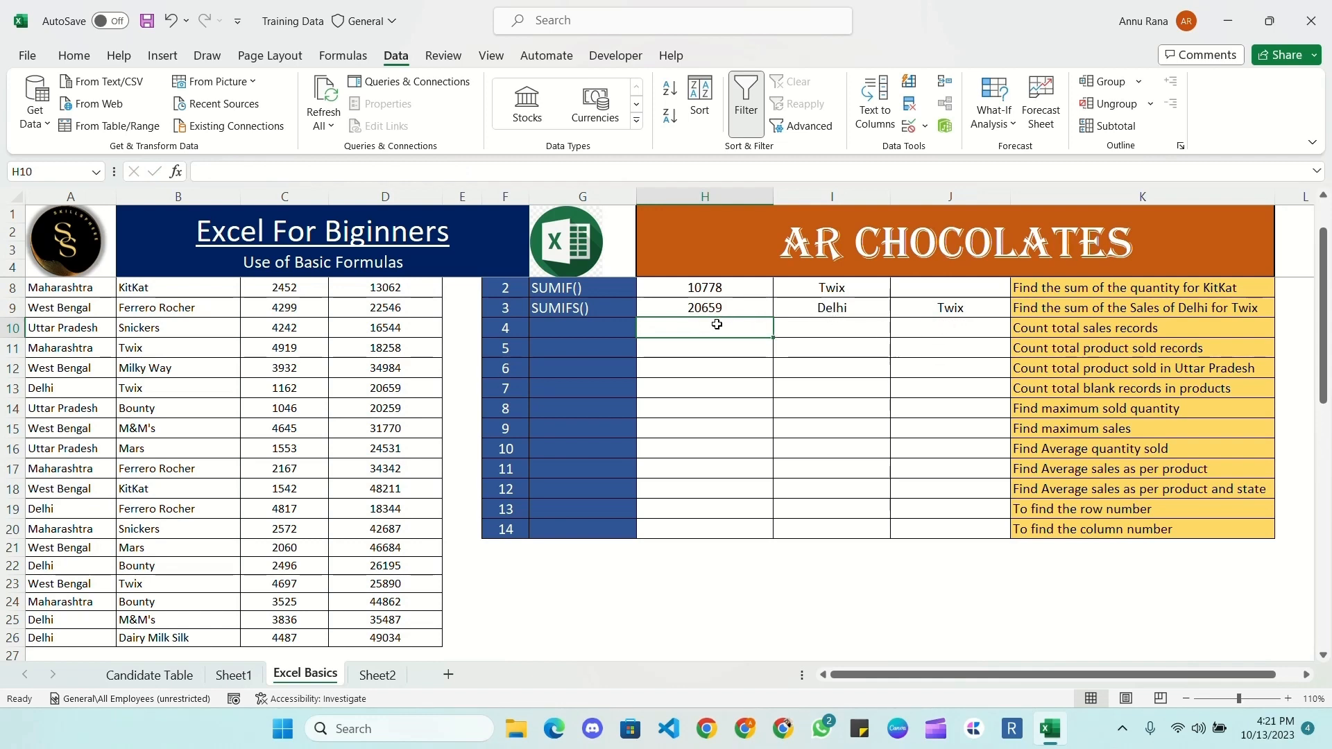
- Check the SUMIFS result against the Delhi Twix record in row 13 of the data table
scroll(715, 322, "up", 1)
left_click(167, 445)
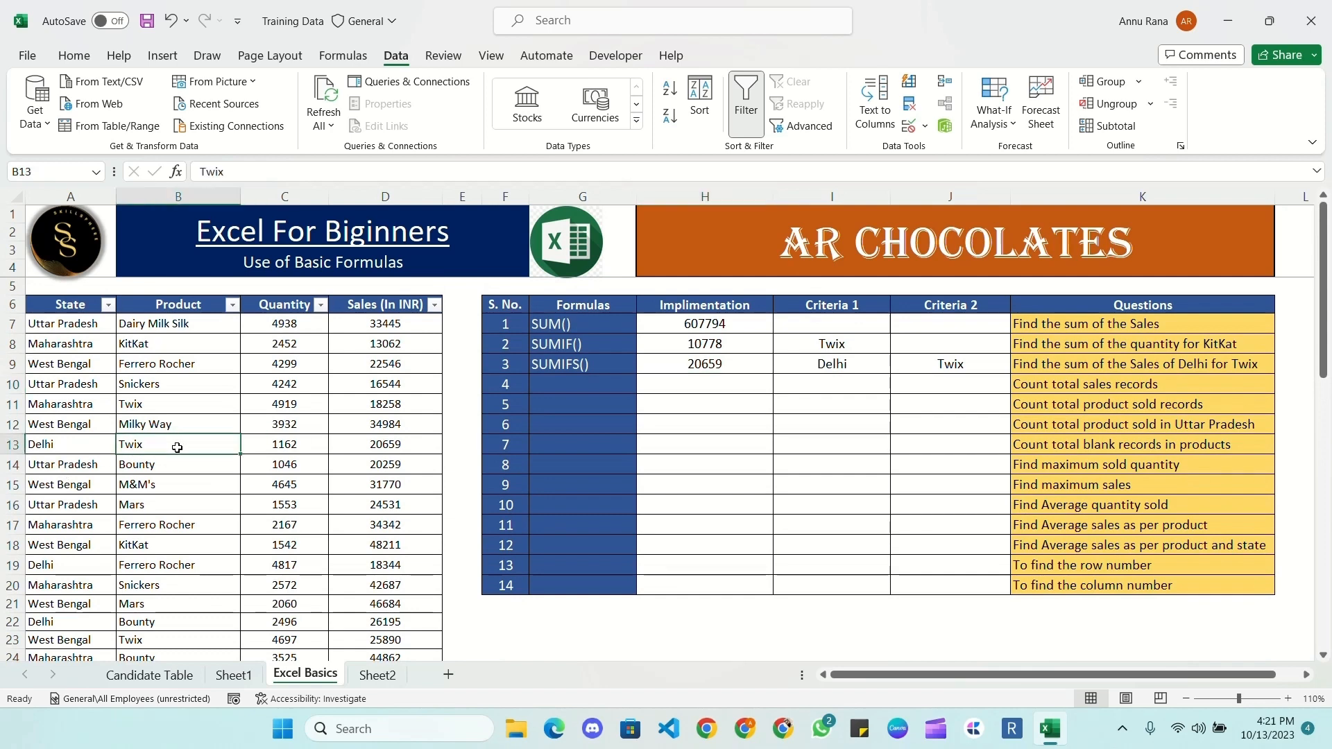
left_click(386, 446)
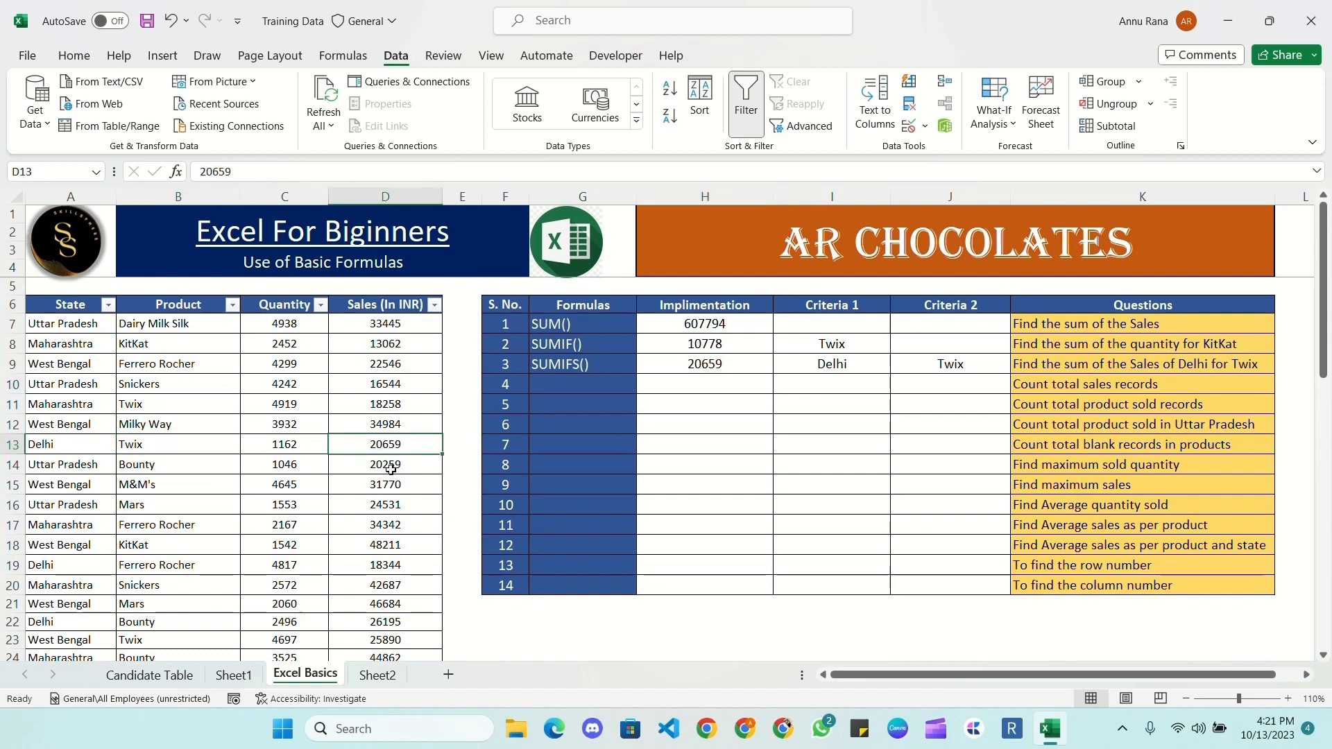
scroll(374, 484, "down", 1)
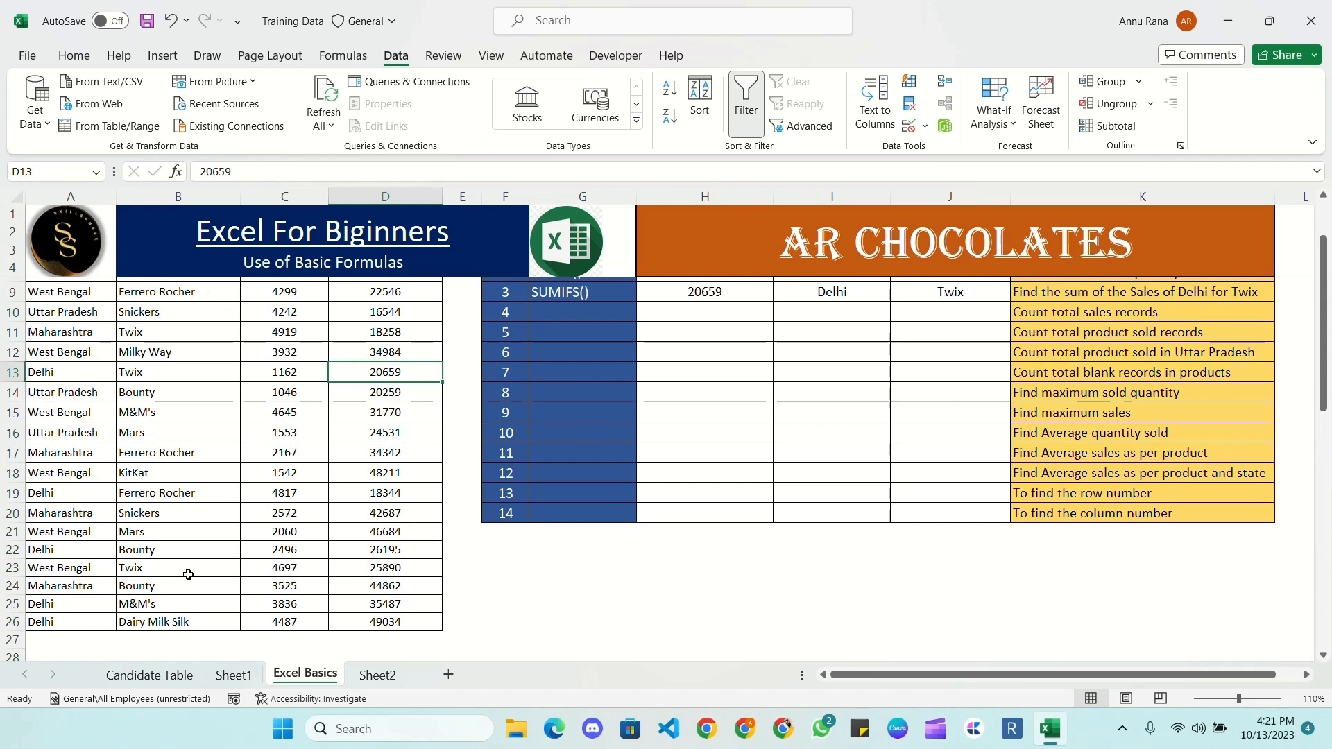
scroll(340, 513, "up", 1)
- Test the SUMIFS formula by choosing West Bengal, Maharashtra, Uttar Pradesh and finally Delhi in I9
left_click(856, 370)
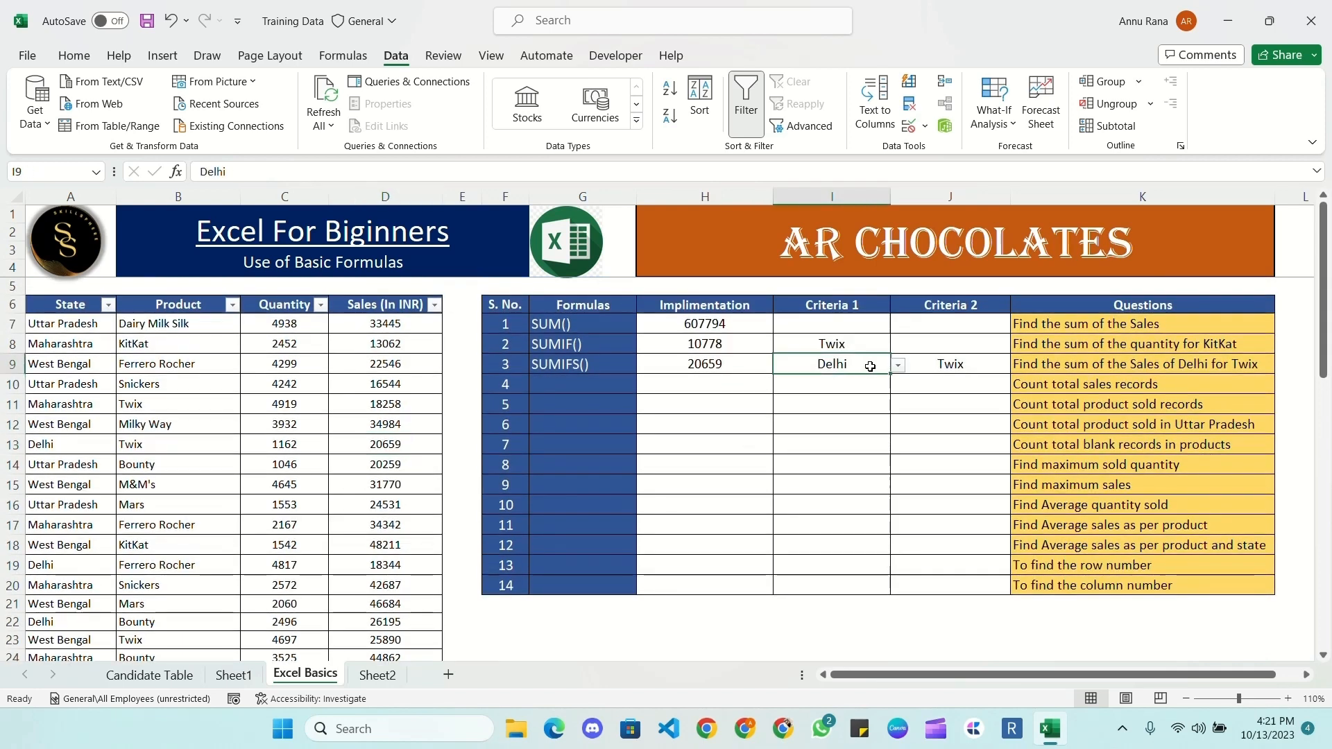
left_click(898, 365)
left_click(804, 410)
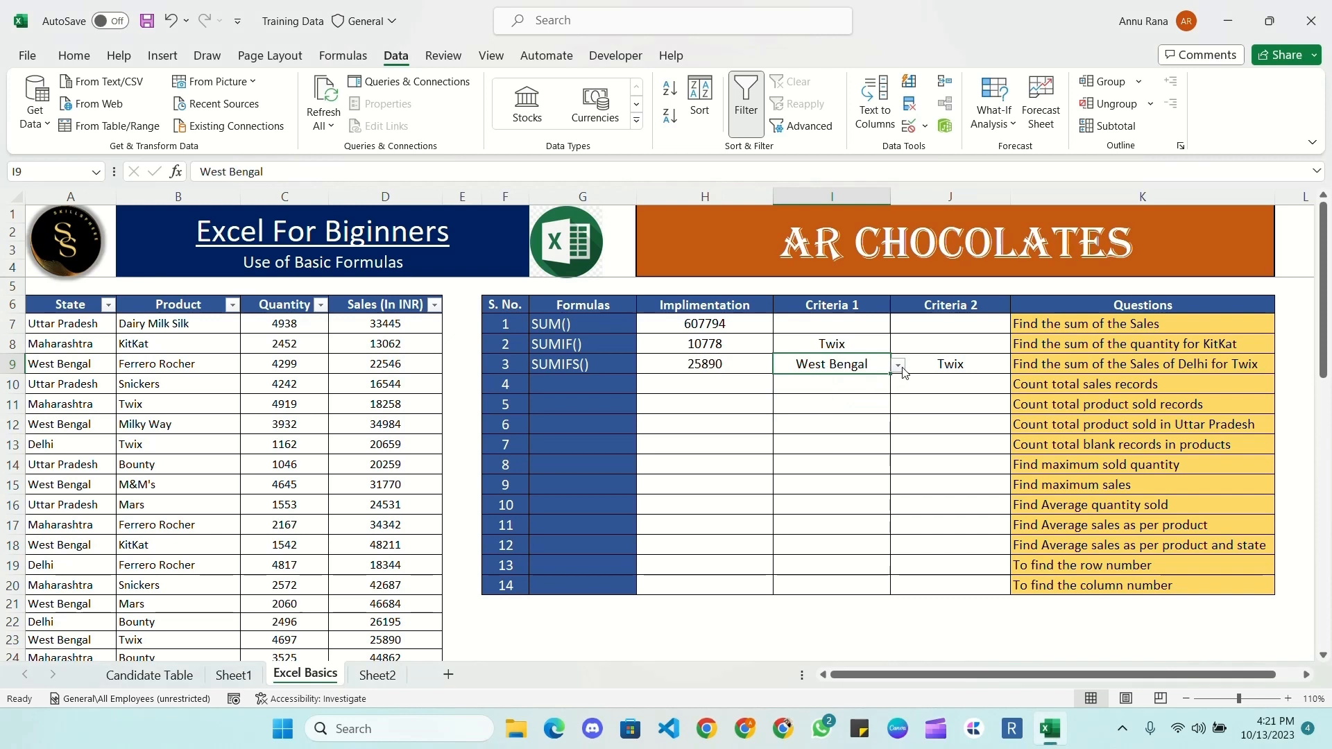
left_click(899, 366)
left_click(818, 397)
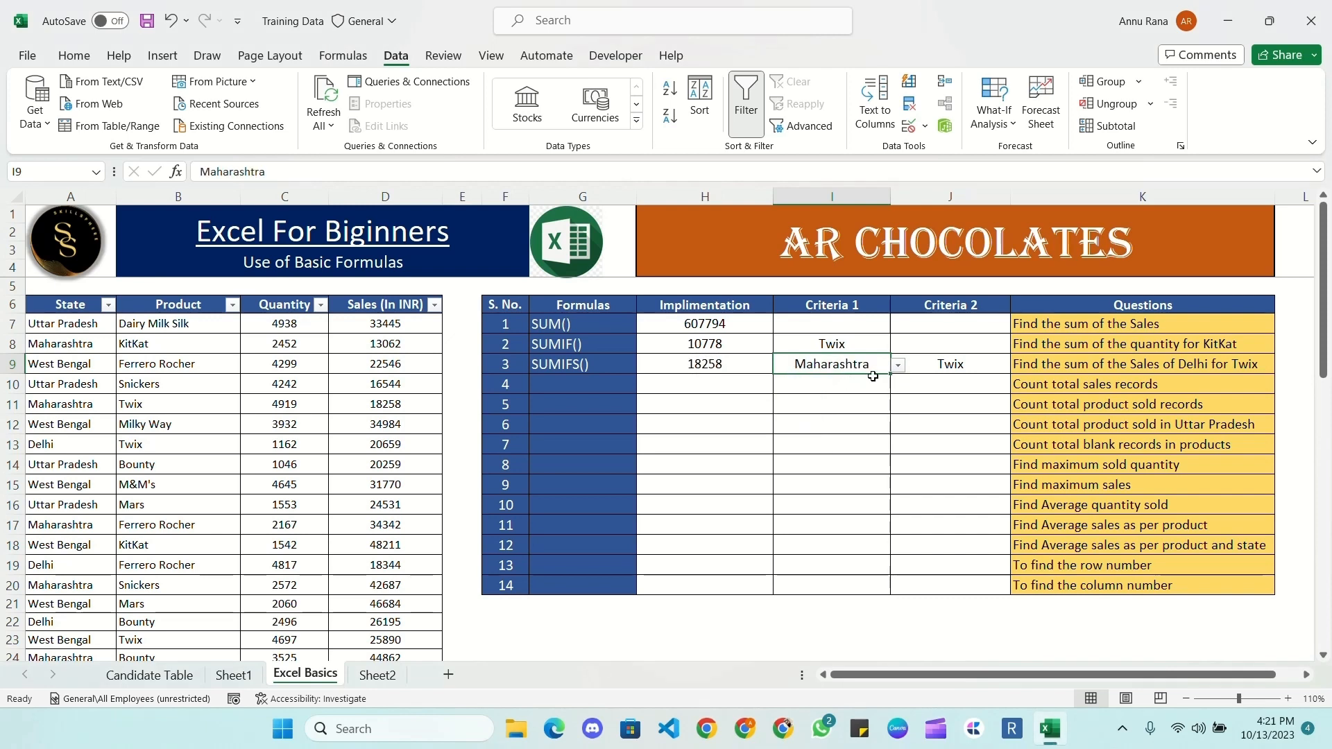
left_click(899, 366)
left_click(808, 381)
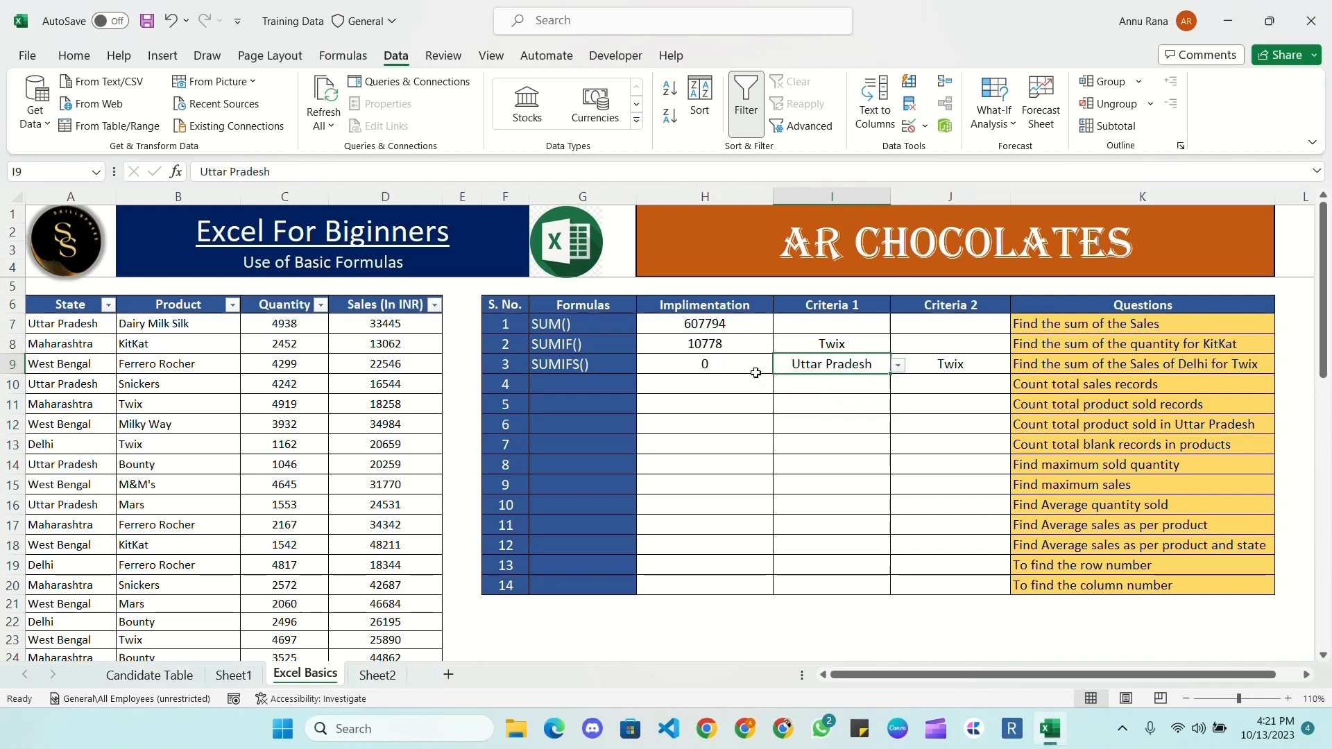
left_click(900, 367)
left_click(789, 425)
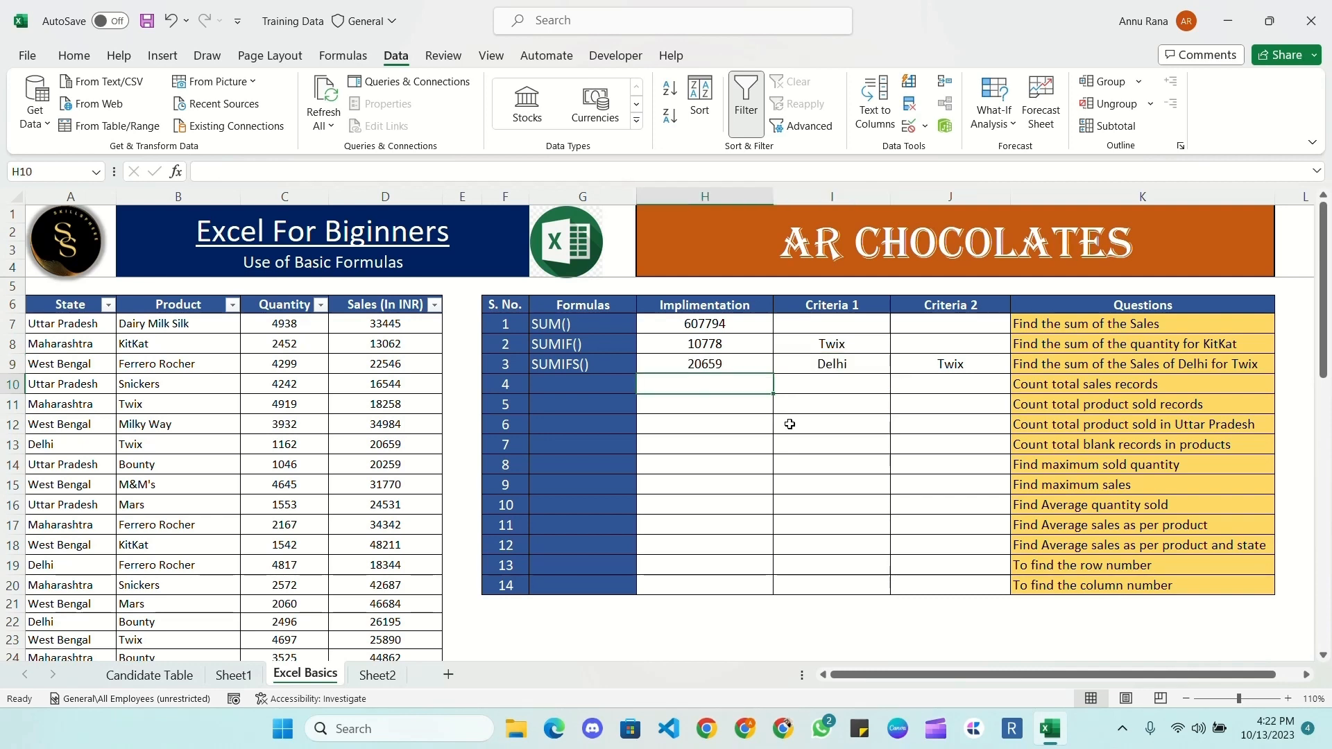
key("Up")
key("Right")
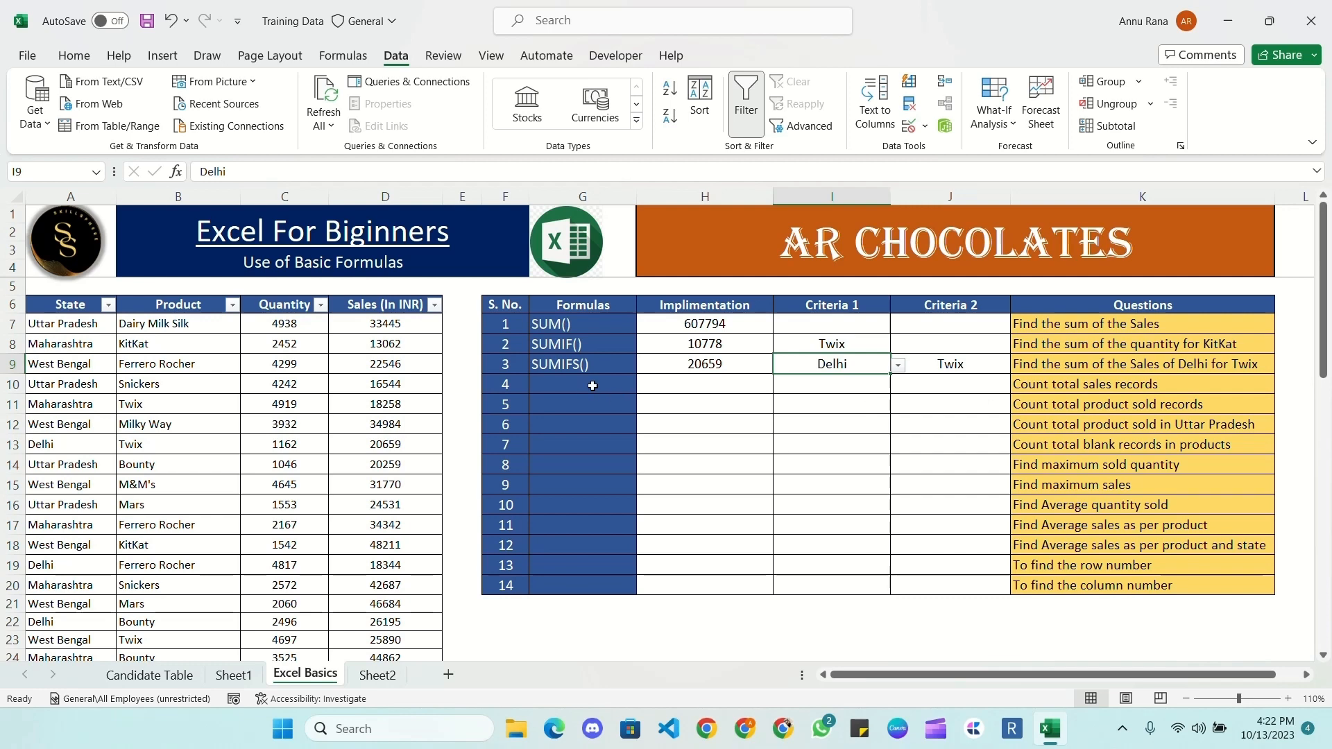
- Choose COUNT() as the formula name for question 4 in cell G10
left_click(593, 385)
left_click(650, 391)
left_click(620, 387)
left_click(644, 386)
left_click(588, 408)
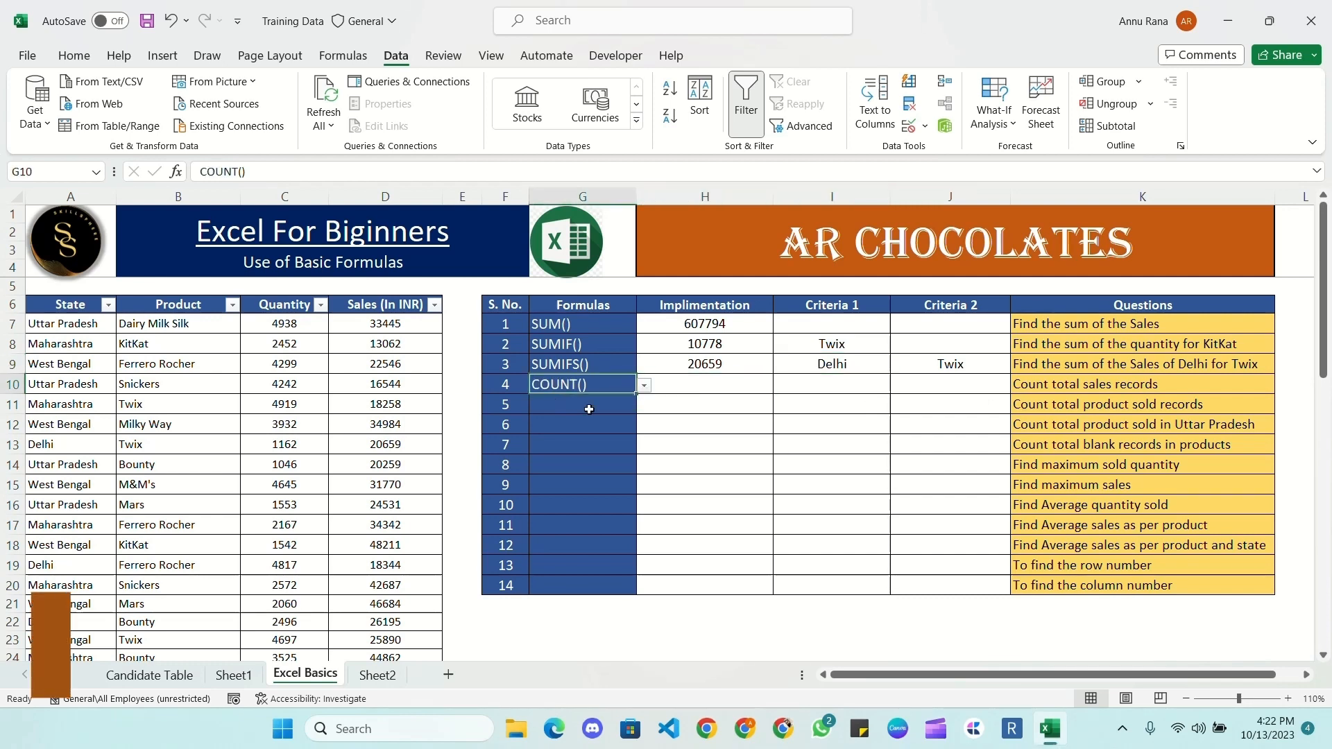
- Enter =COUNT($D$7:$D$26) in H10 to count the total sales records
key("Right")
type("=")
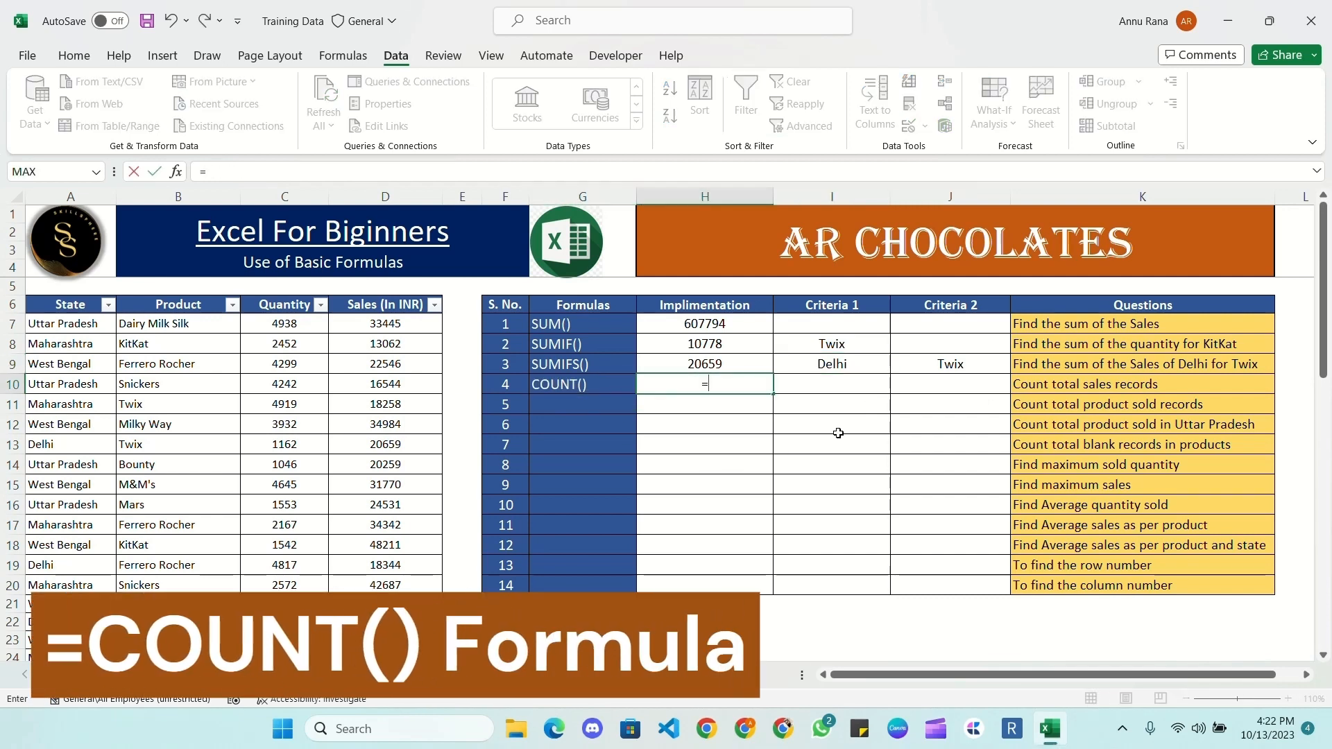
type("COUNT(")
left_click(398, 323)
key("ctrl+shift+Down")
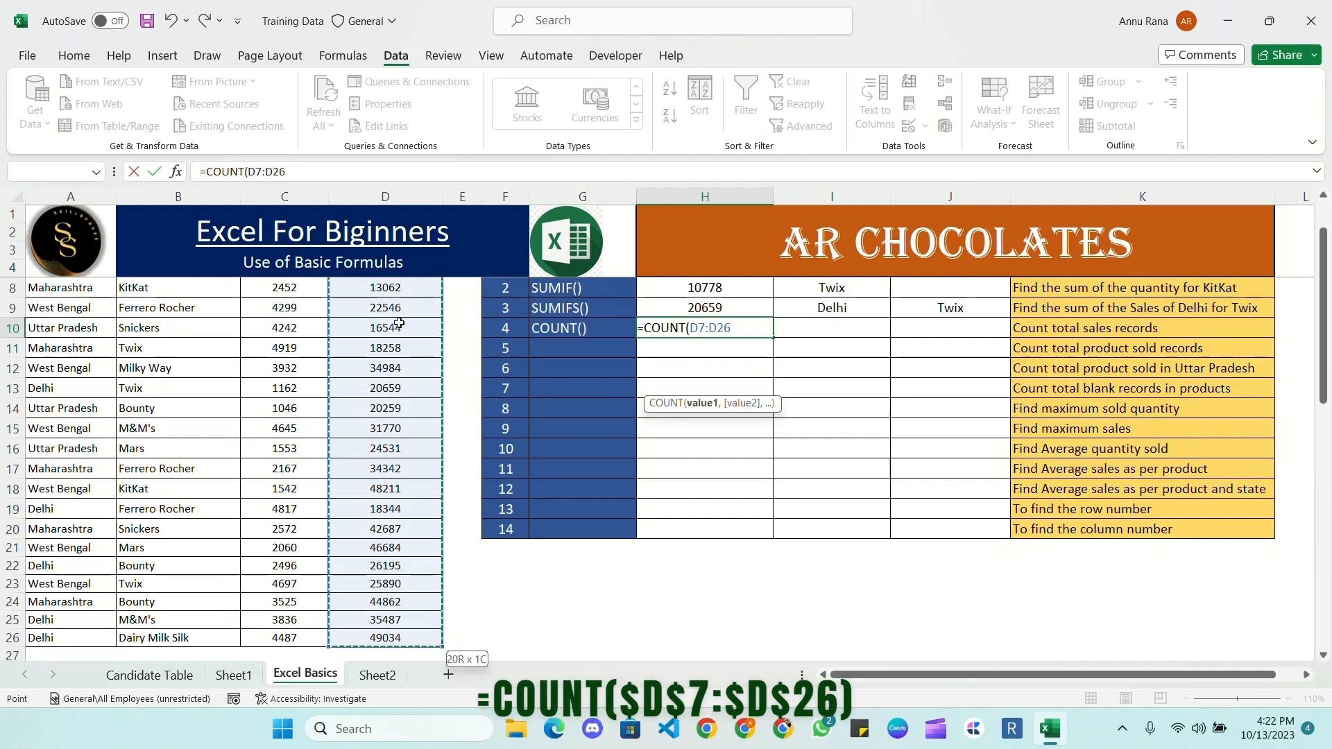
key("F4")
type(")")
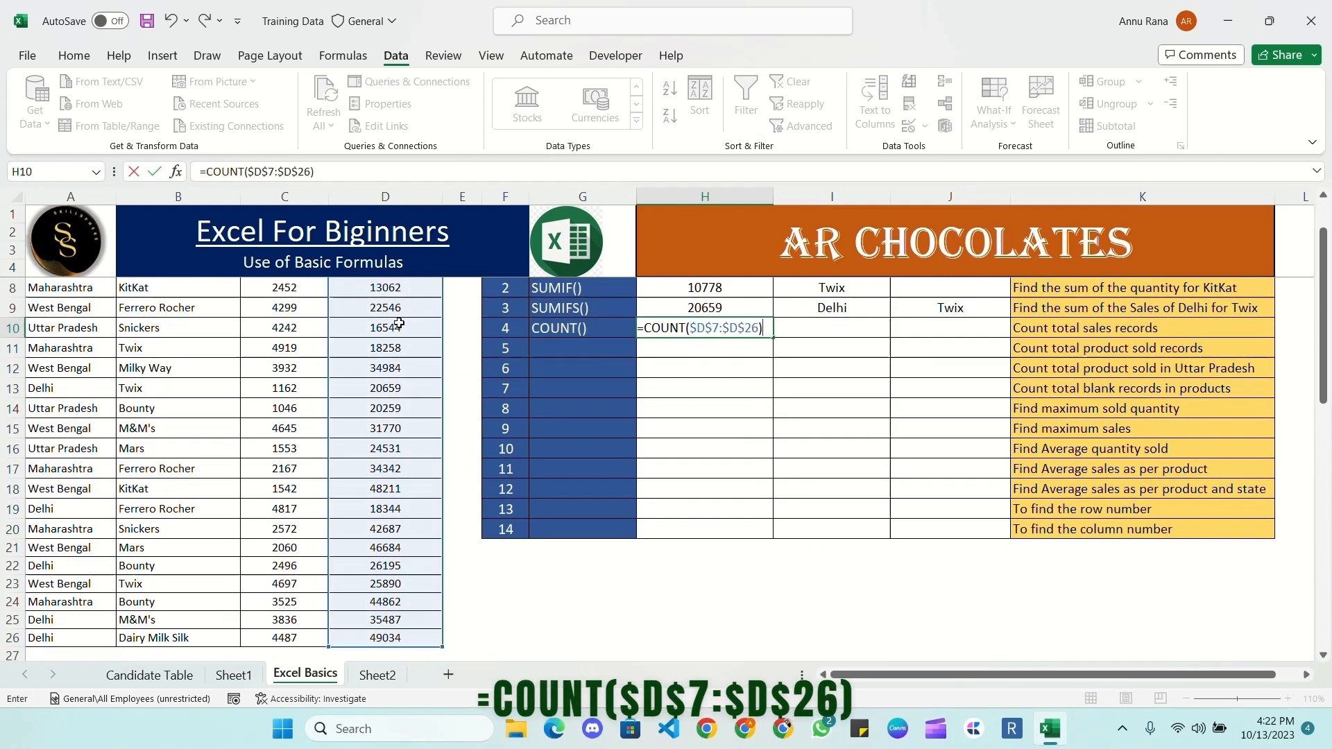
key("Return")
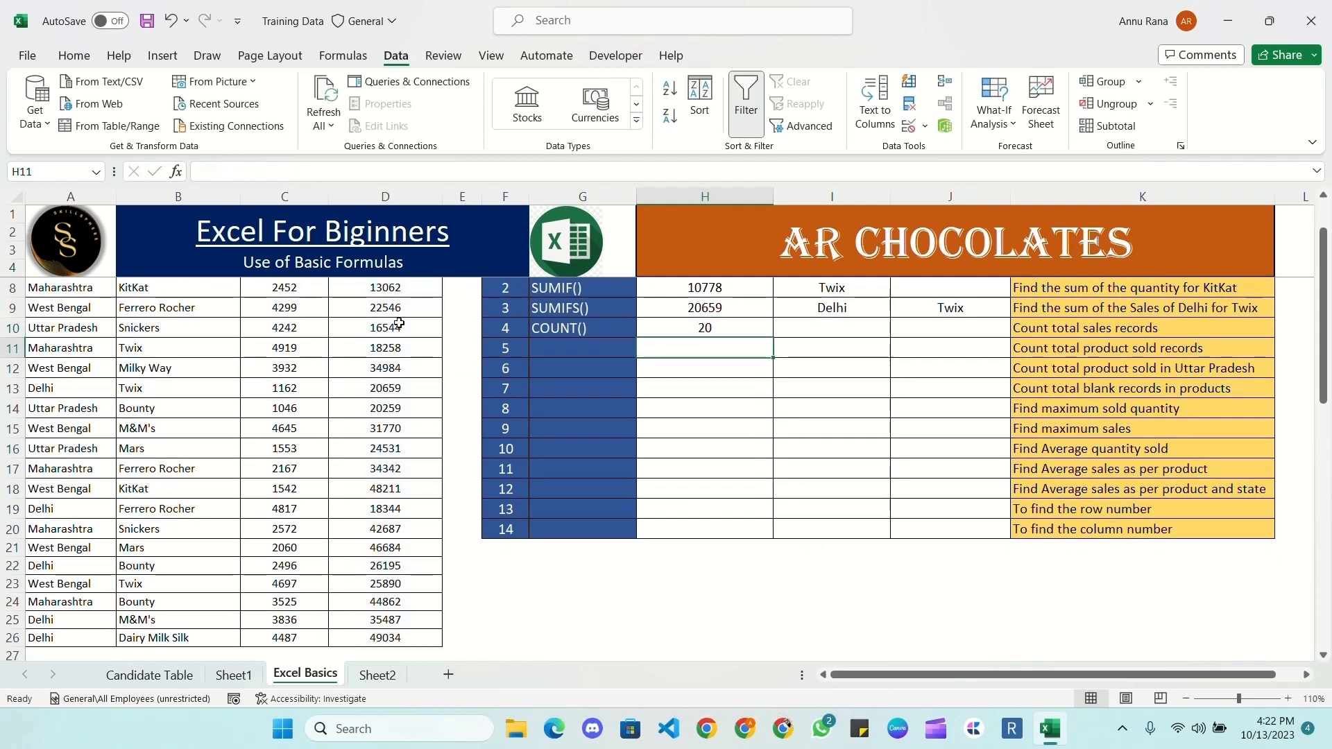
scroll(680, 378, "up", 1)
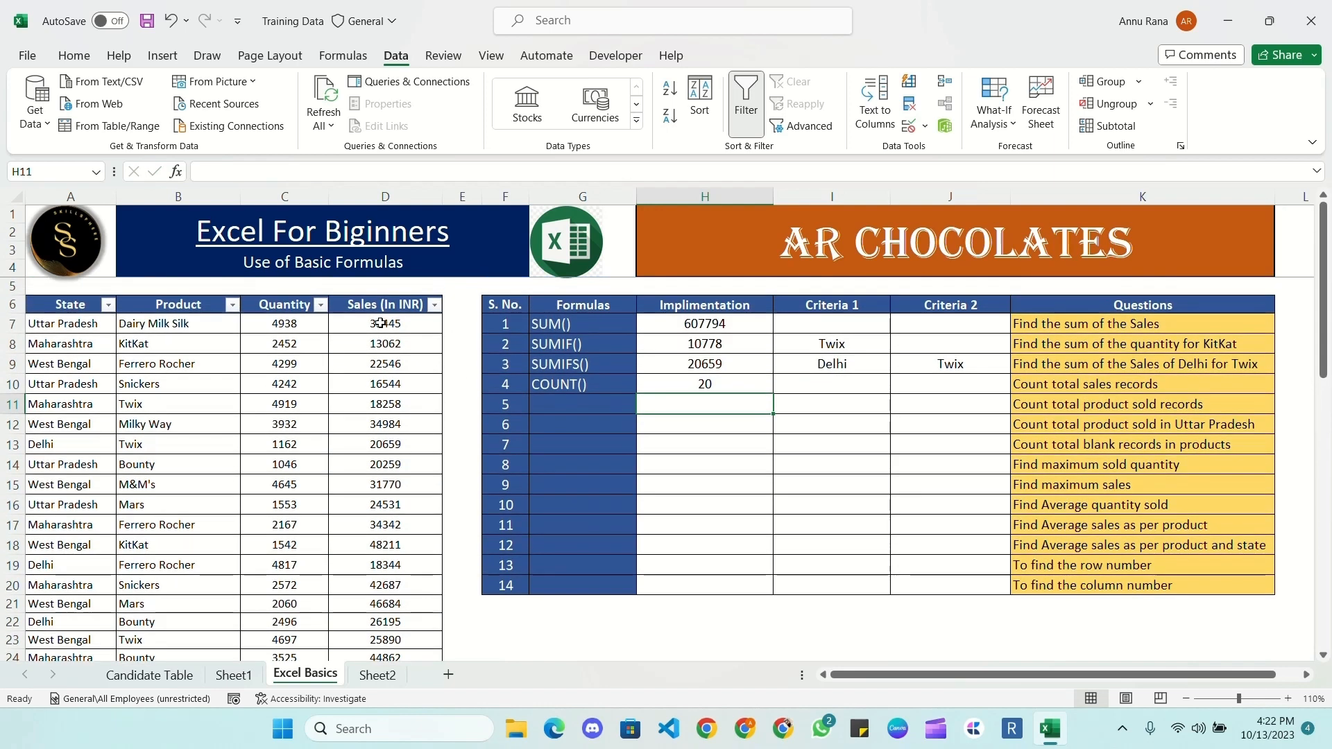
- Choose COUNTA() as the formula name for question 5 in cell G11
scroll(410, 456, "down", 3)
scroll(410, 456, "up", 3)
left_click(590, 405)
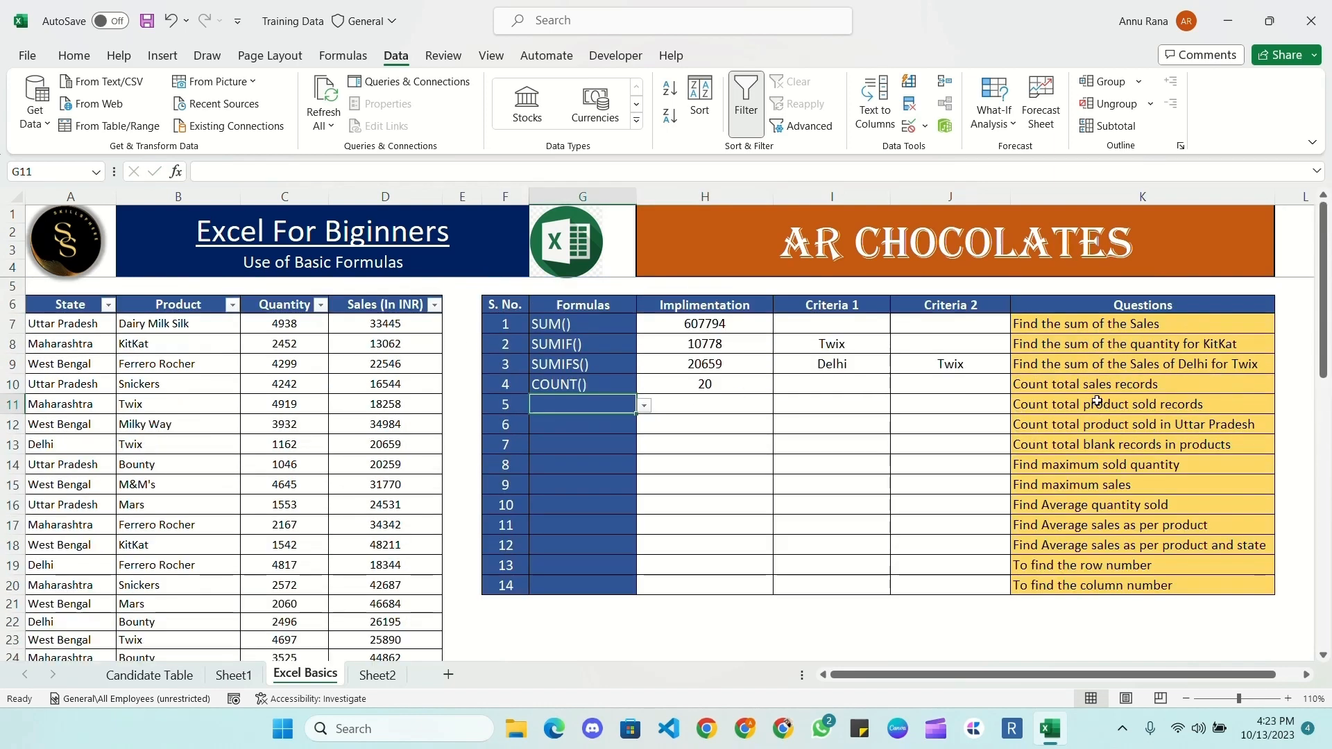
left_click(1047, 405)
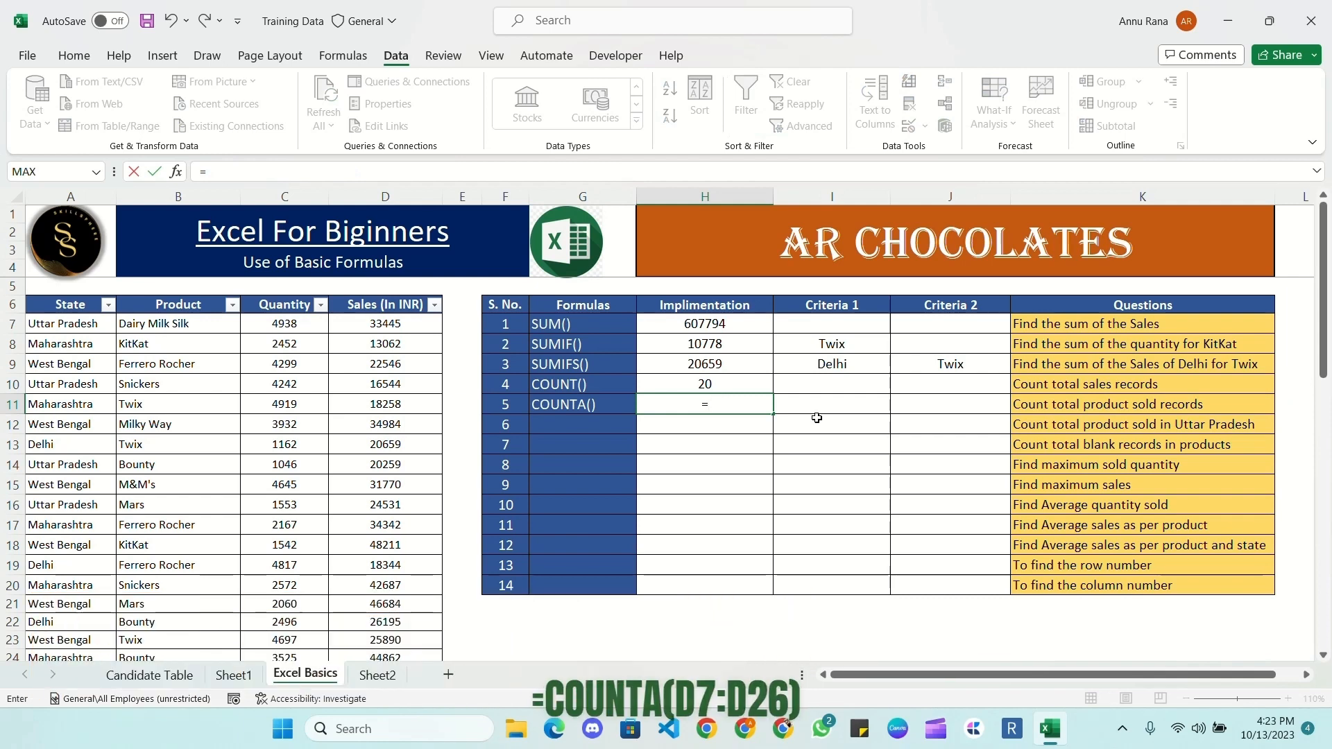
- Enter =COUNTA(D7:D26) in H11 to count the non-empty cells of the Sales column
type("counta")
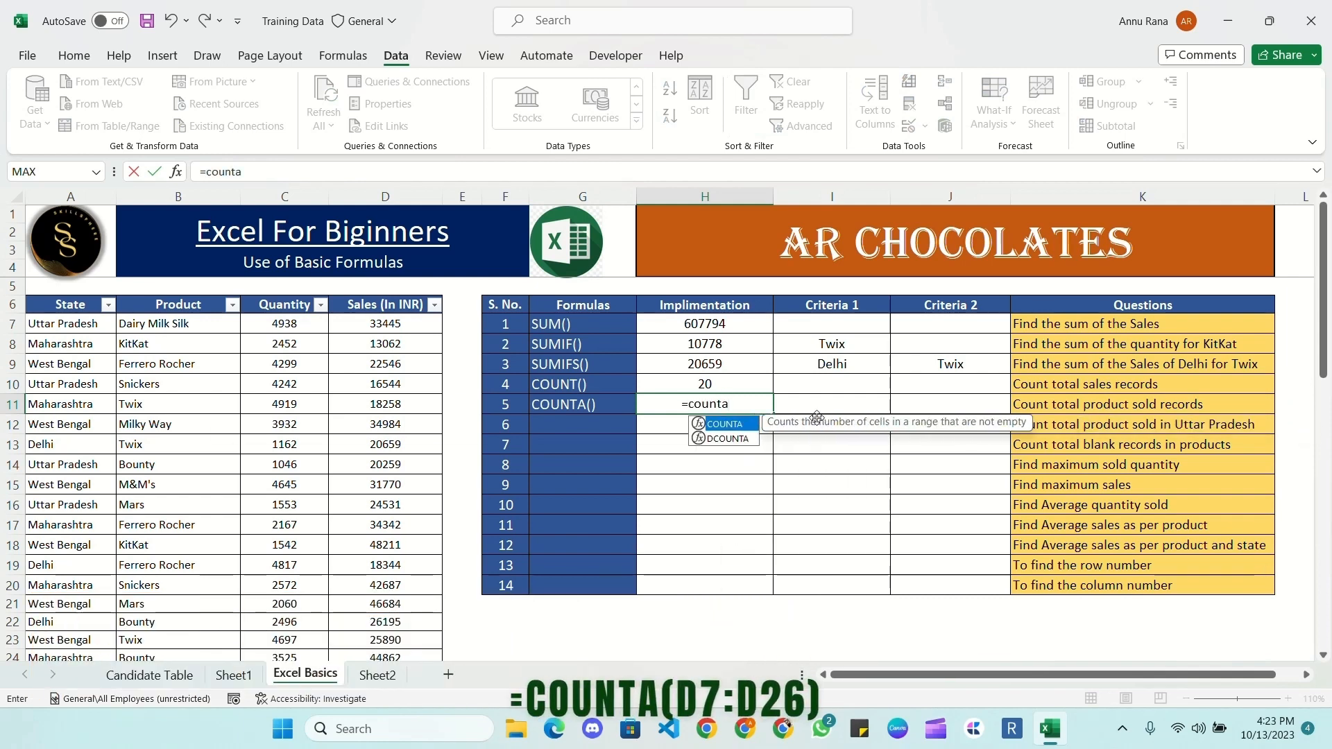
key("Tab")
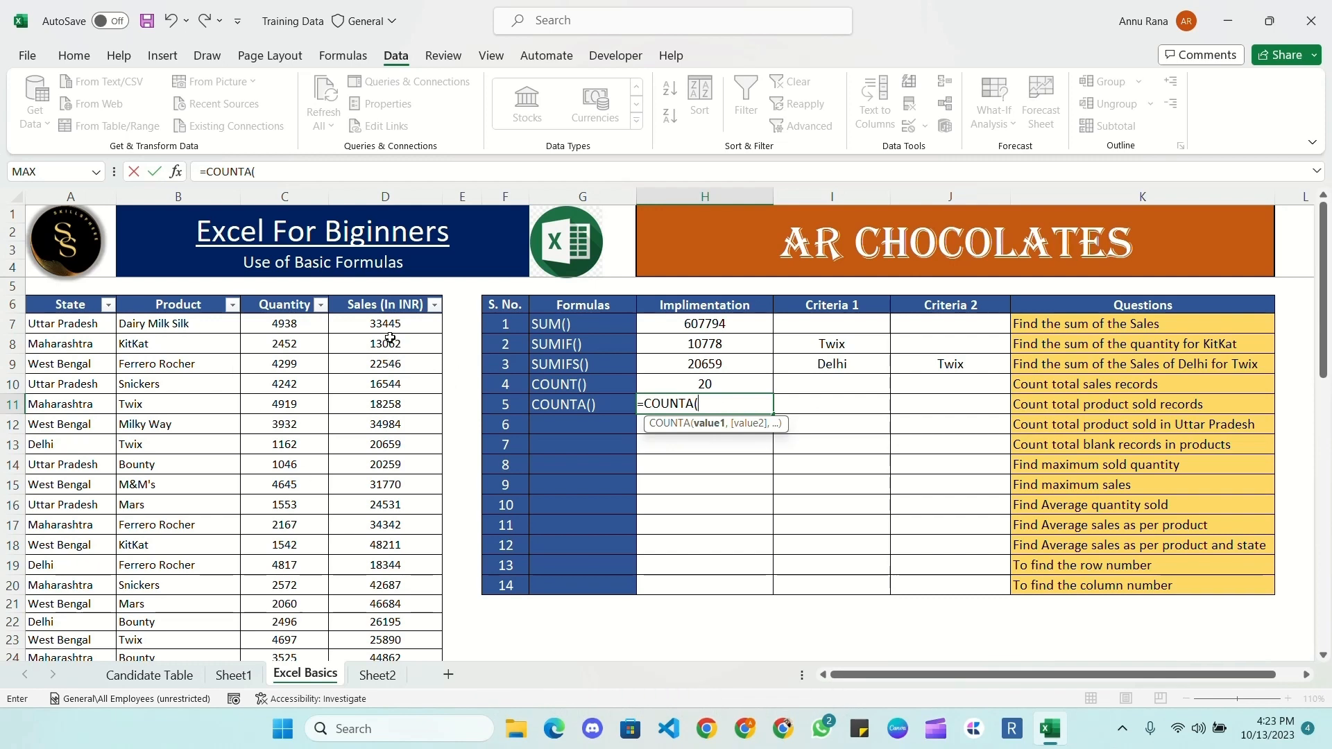
left_click_drag(402, 326, 464, 427)
key("Return")
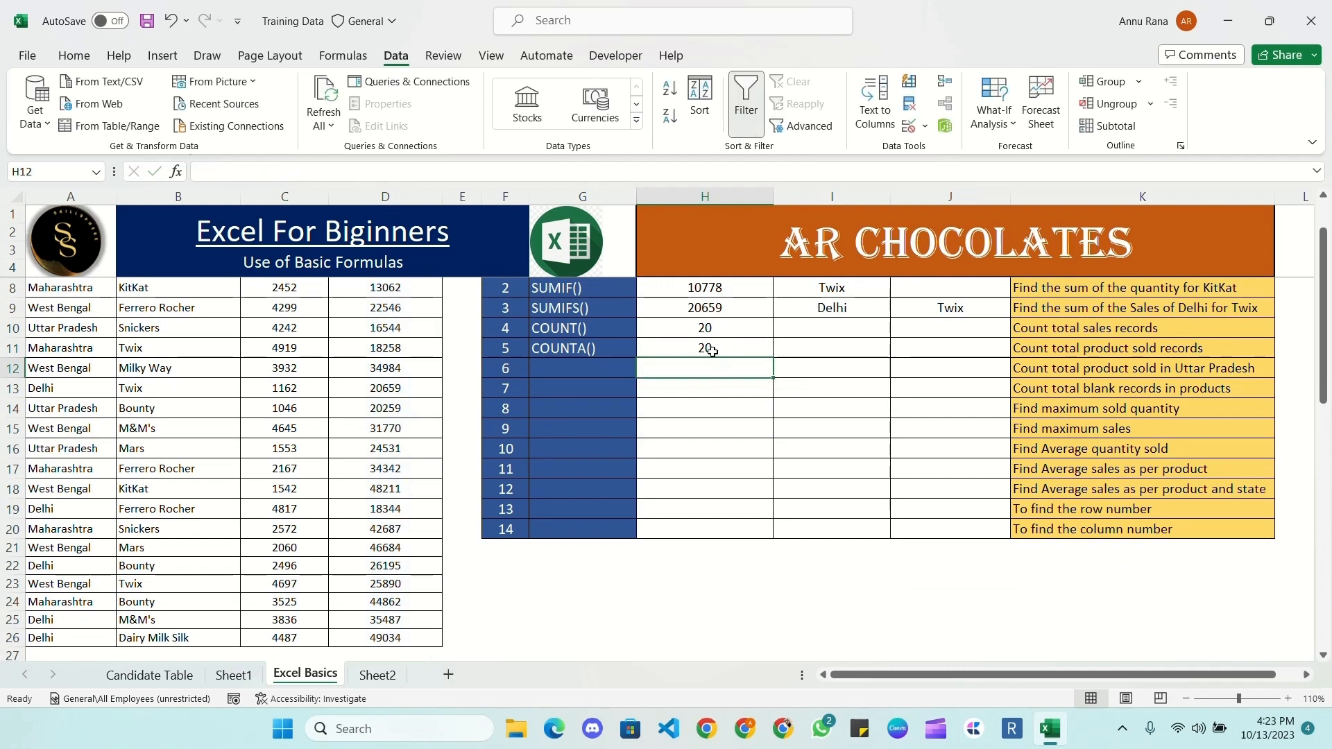
- Replace the formula in H11 with =COUNTA(B7:B26) to count the product sold records in the Product column
scroll(708, 351, "up", 1)
left_click(701, 409)
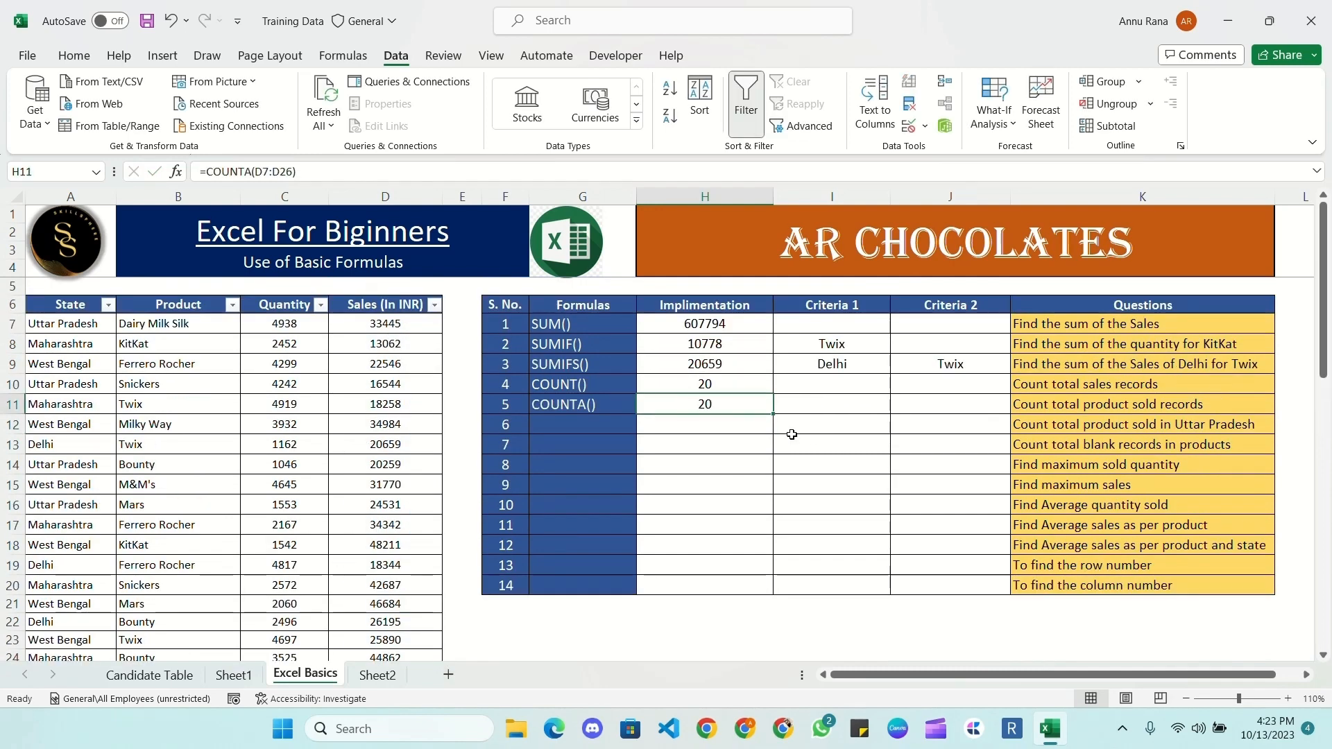
type("=")
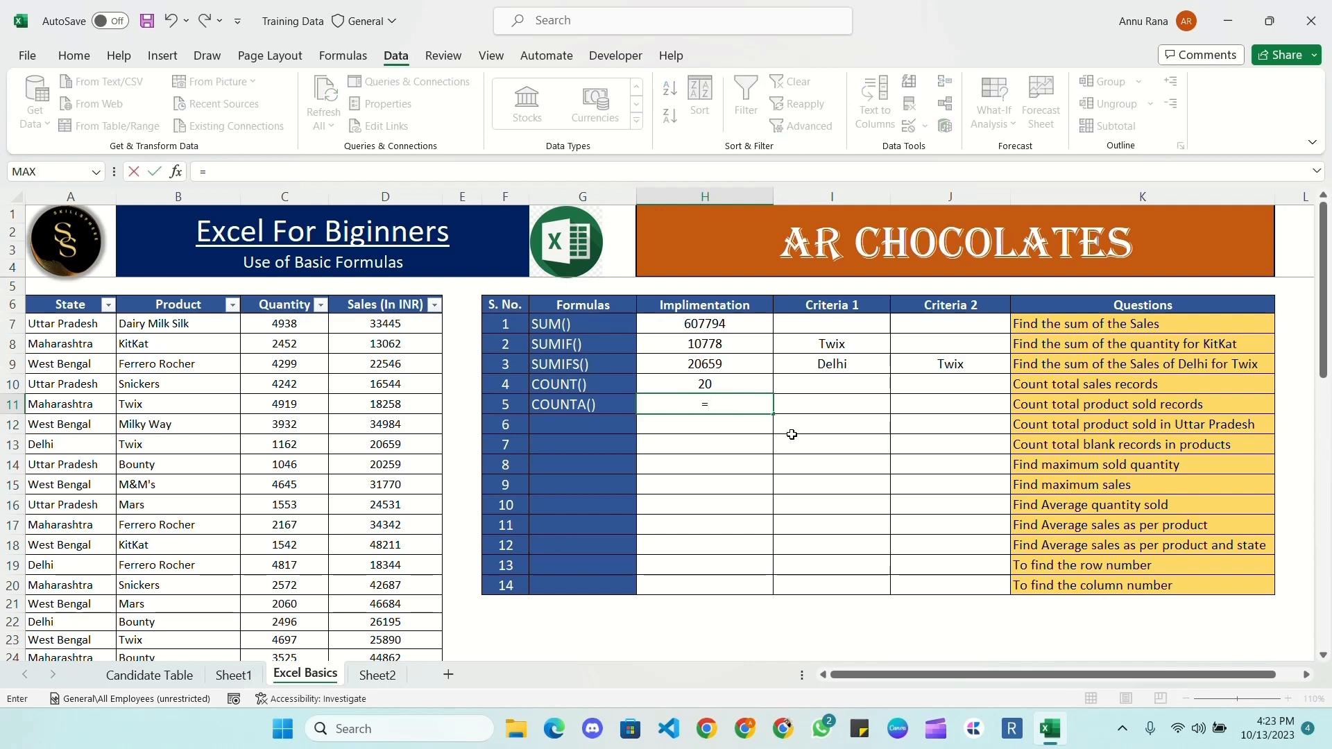
type("counta")
key("Tab")
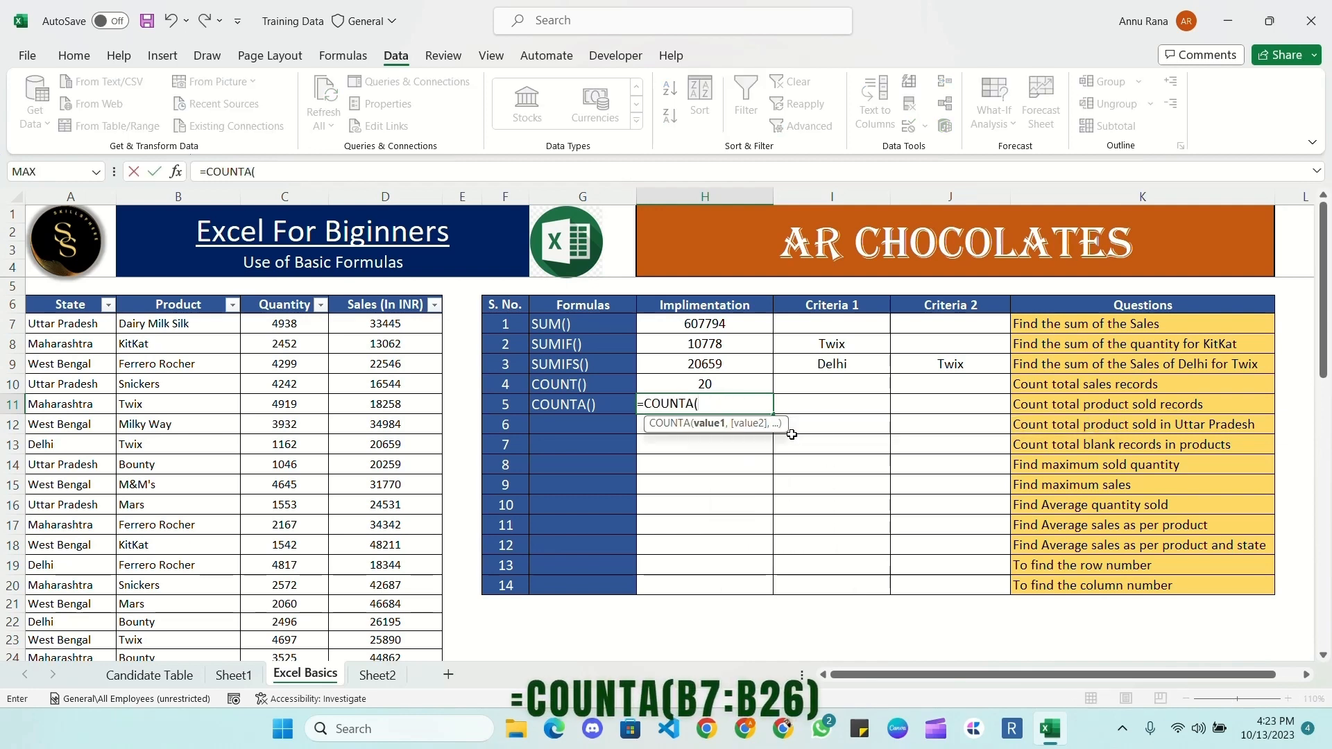
left_click(195, 322)
key("ctrl+shift+Down")
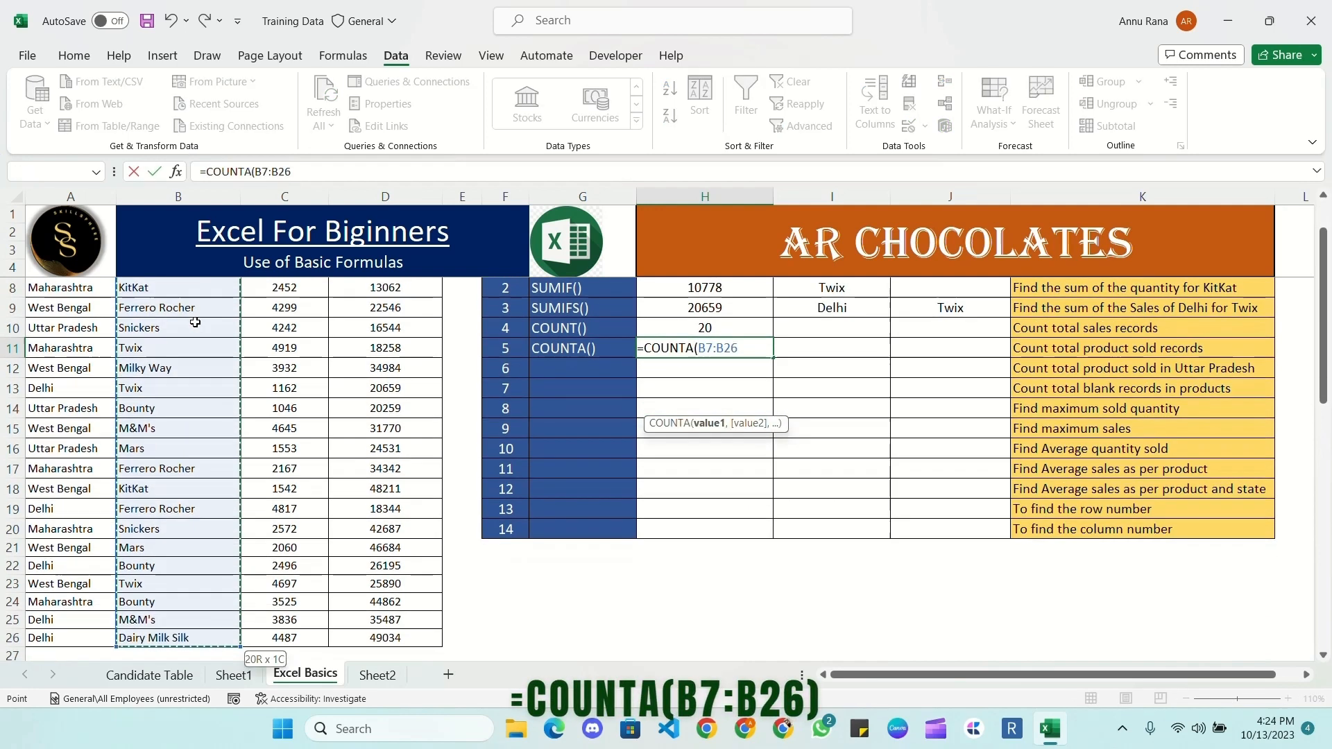
key("Return")
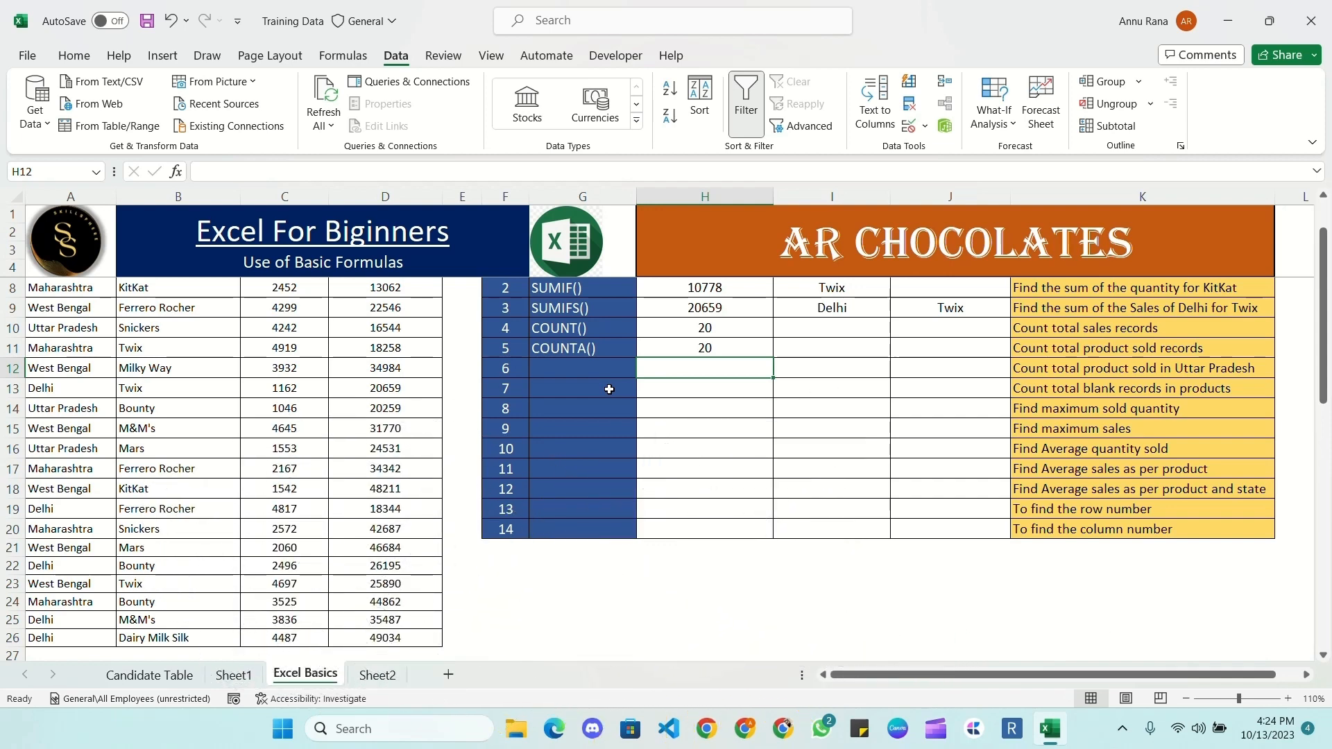
left_click(703, 349)
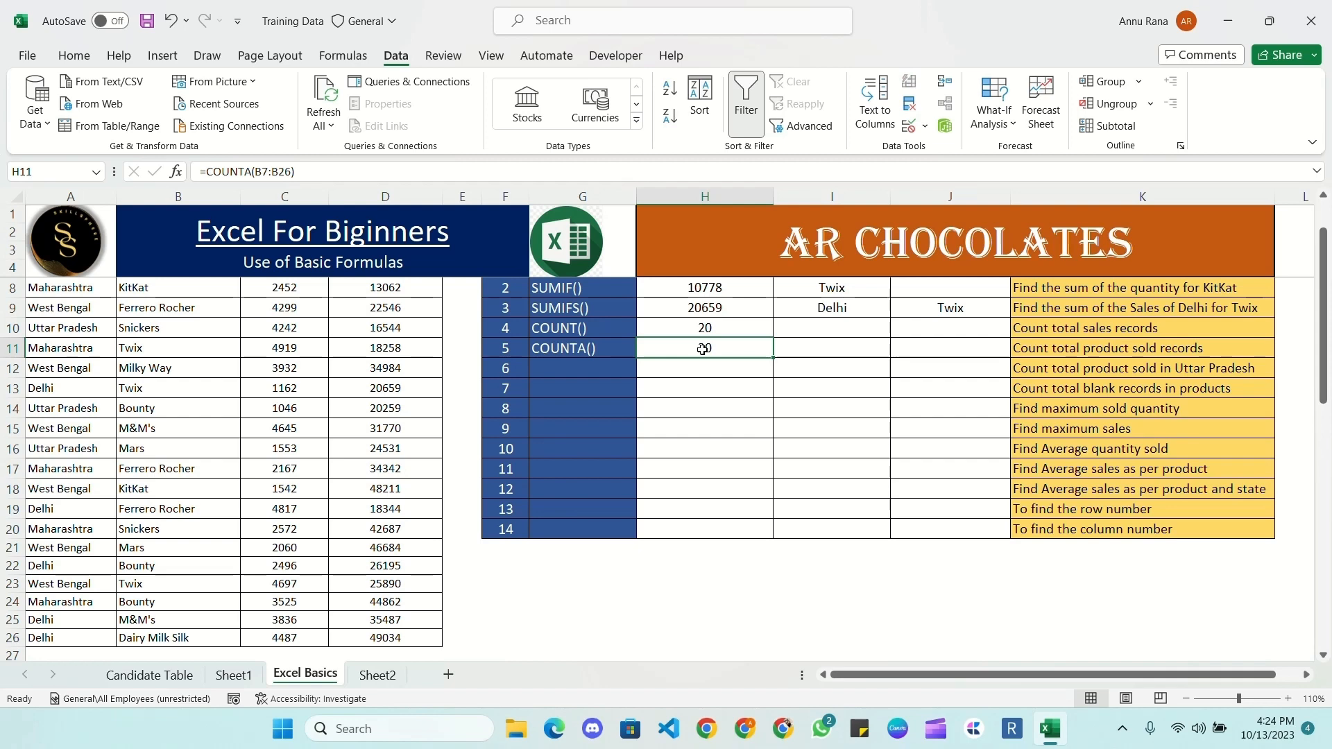
scroll(582, 421, "up", 1)
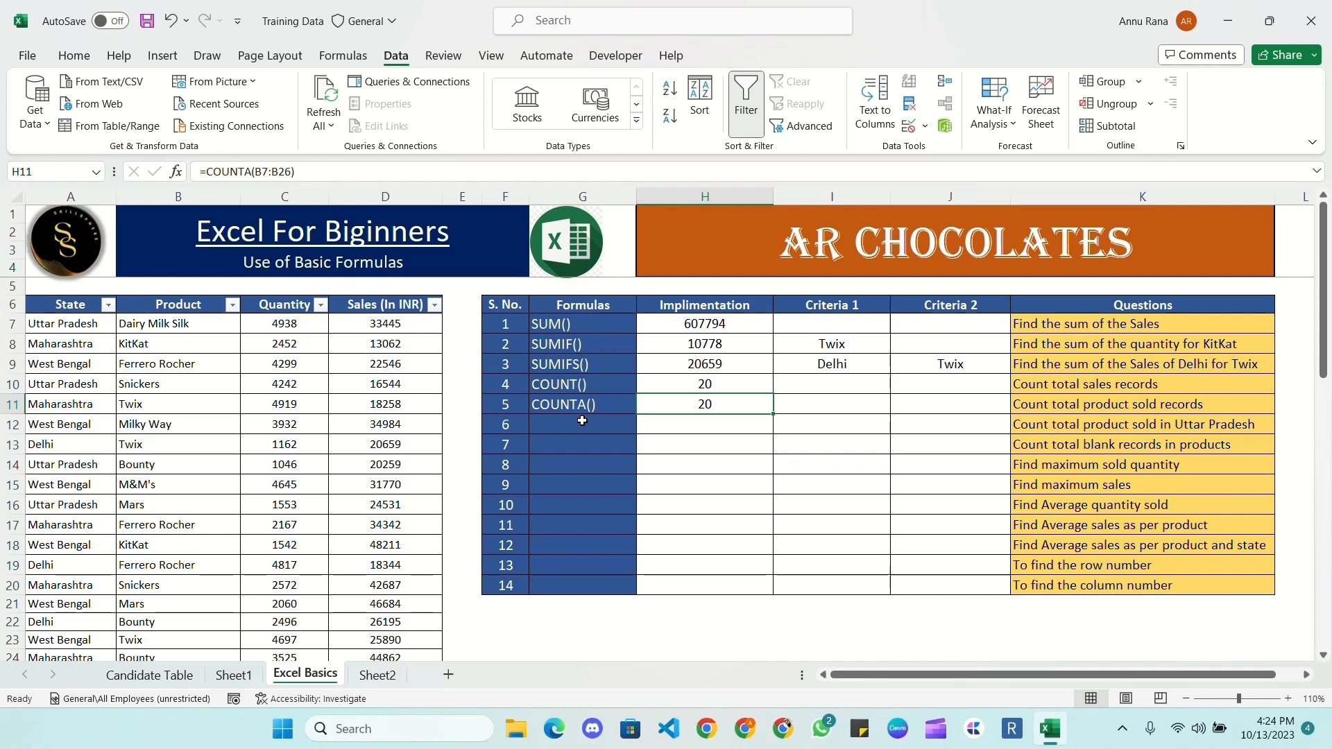
- Enter the text abc as the sales value in D13 and compare the COUNT and COUNTA results
left_click(388, 444)
type("abc")
key("Return")
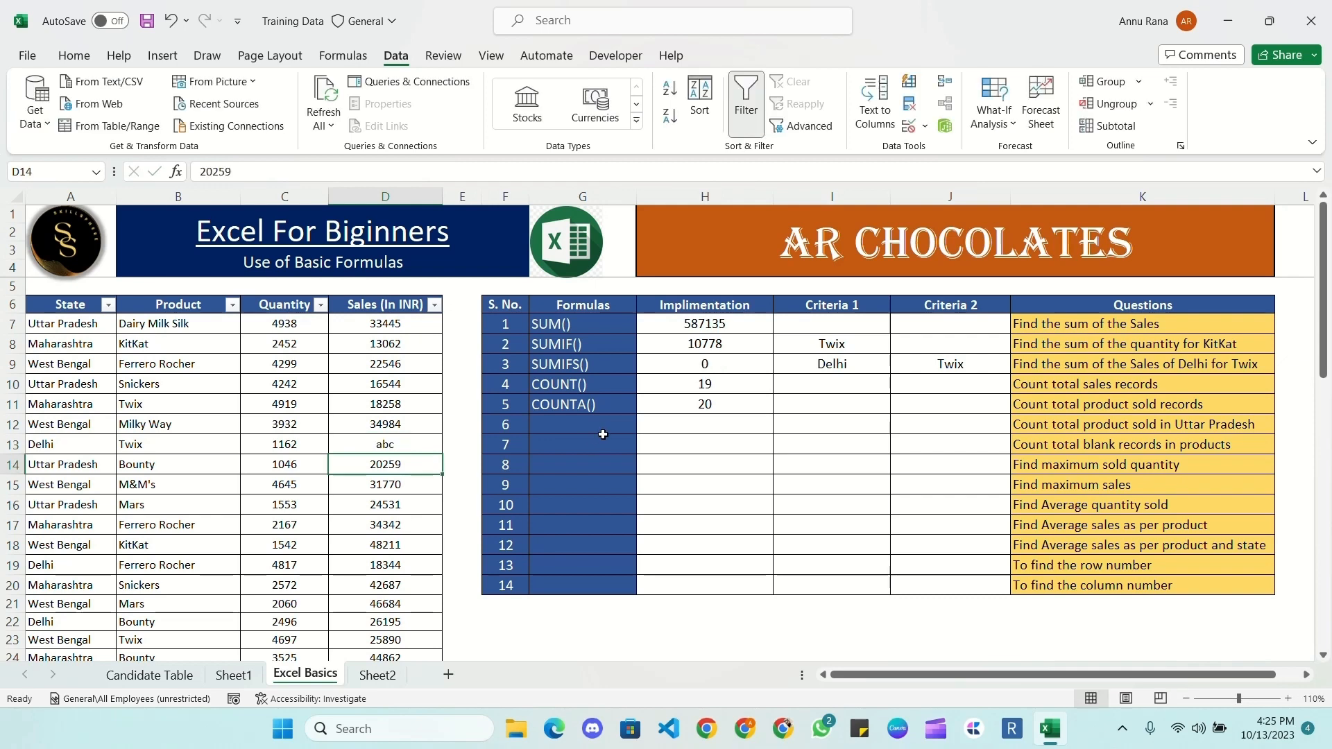
left_click(655, 384)
left_click(578, 386)
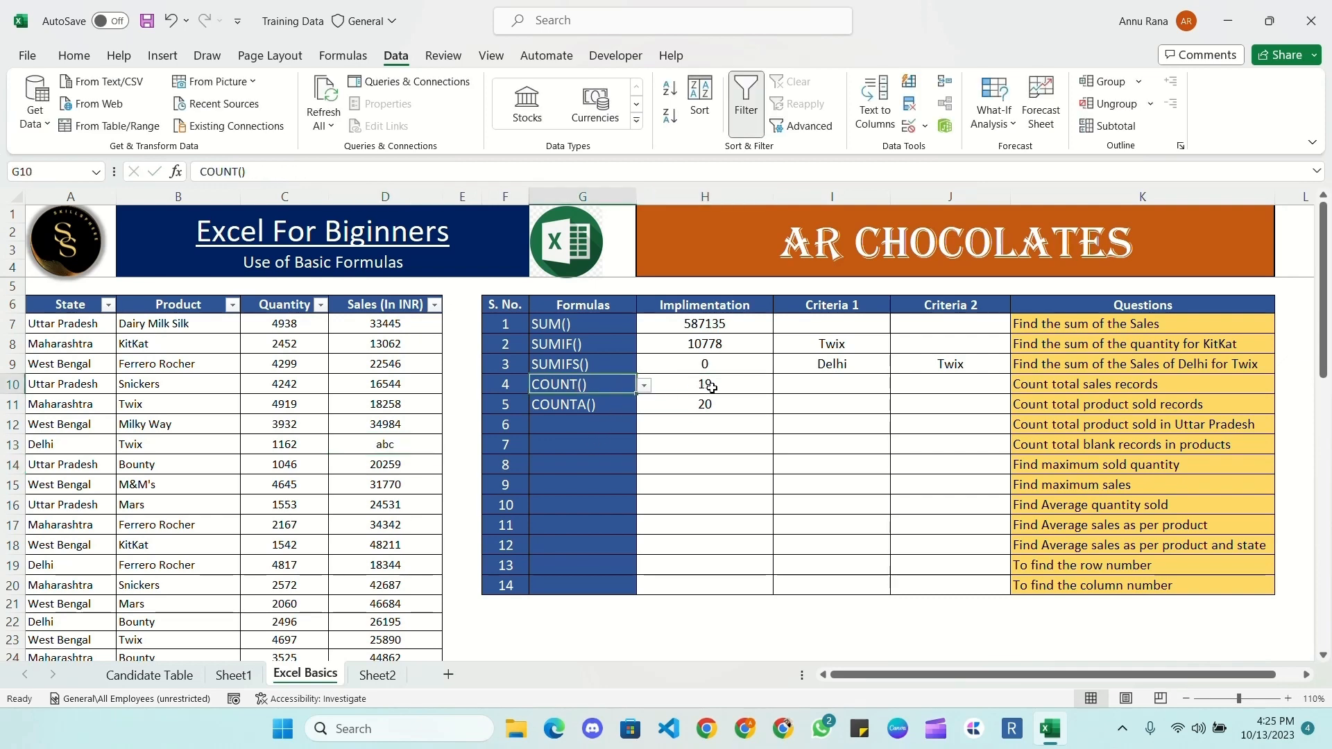
left_click(383, 444)
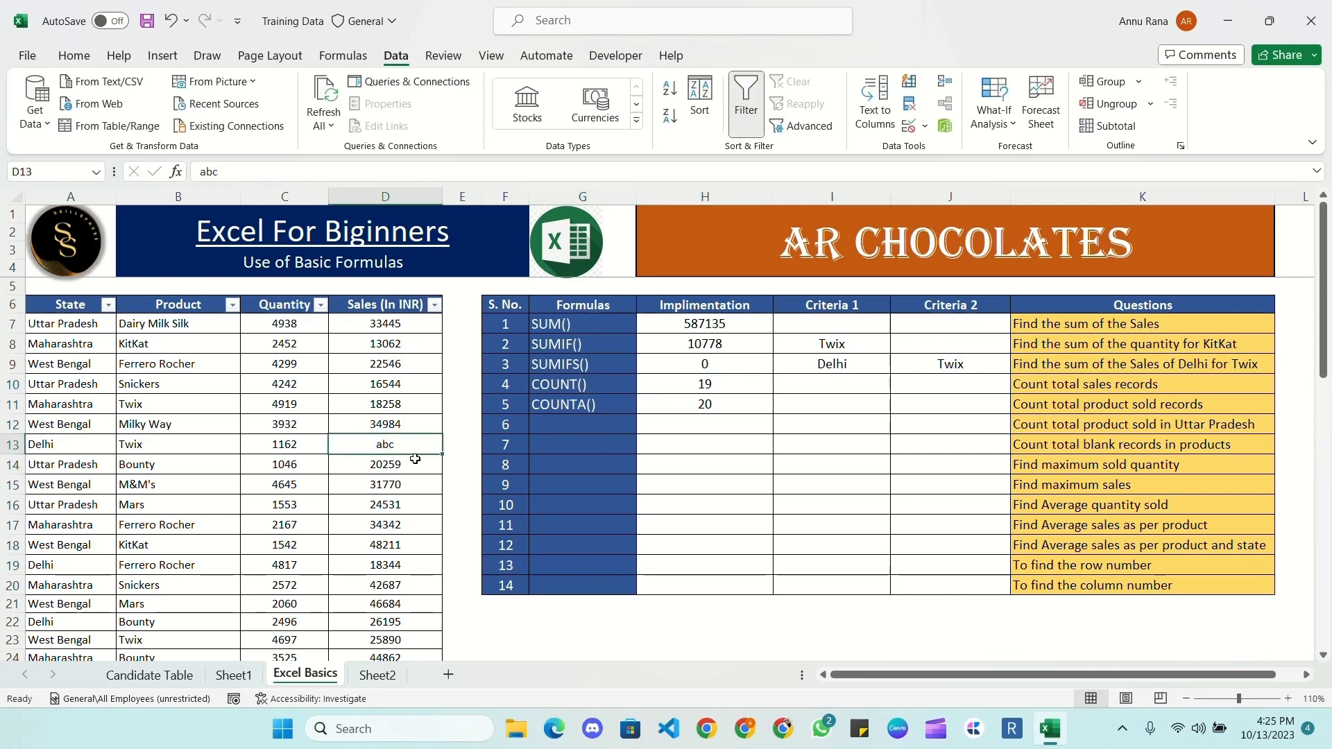
left_click(720, 402)
- Enter the number 123 as the product in B13 and check the COUNTA result in H11
left_click(215, 447)
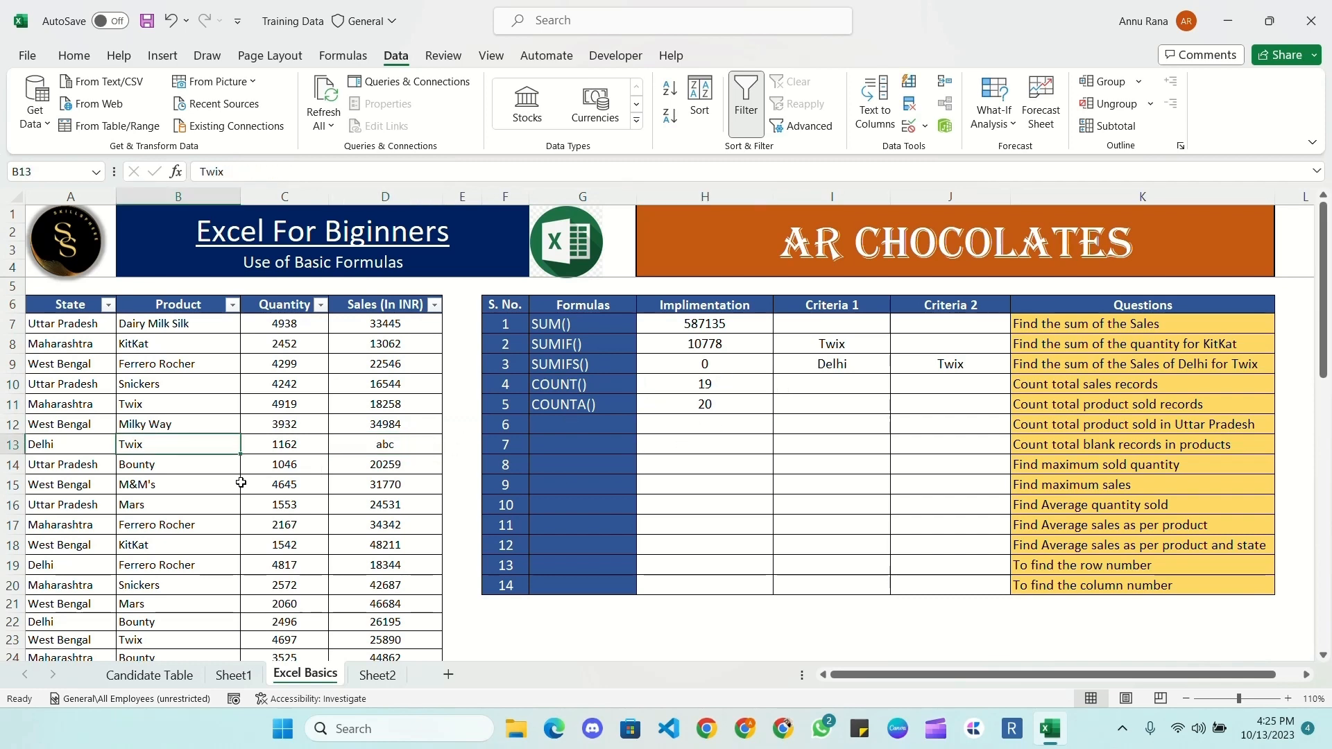
type("123")
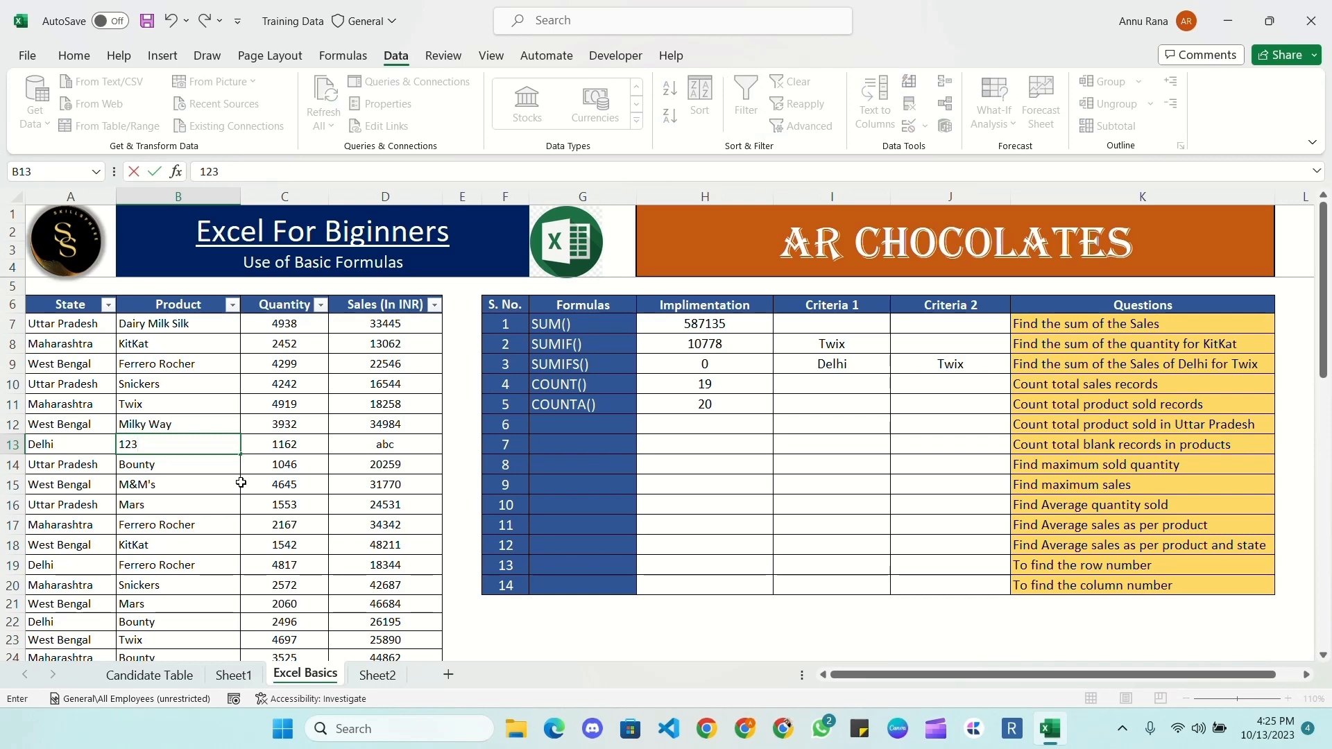
left_click(701, 405)
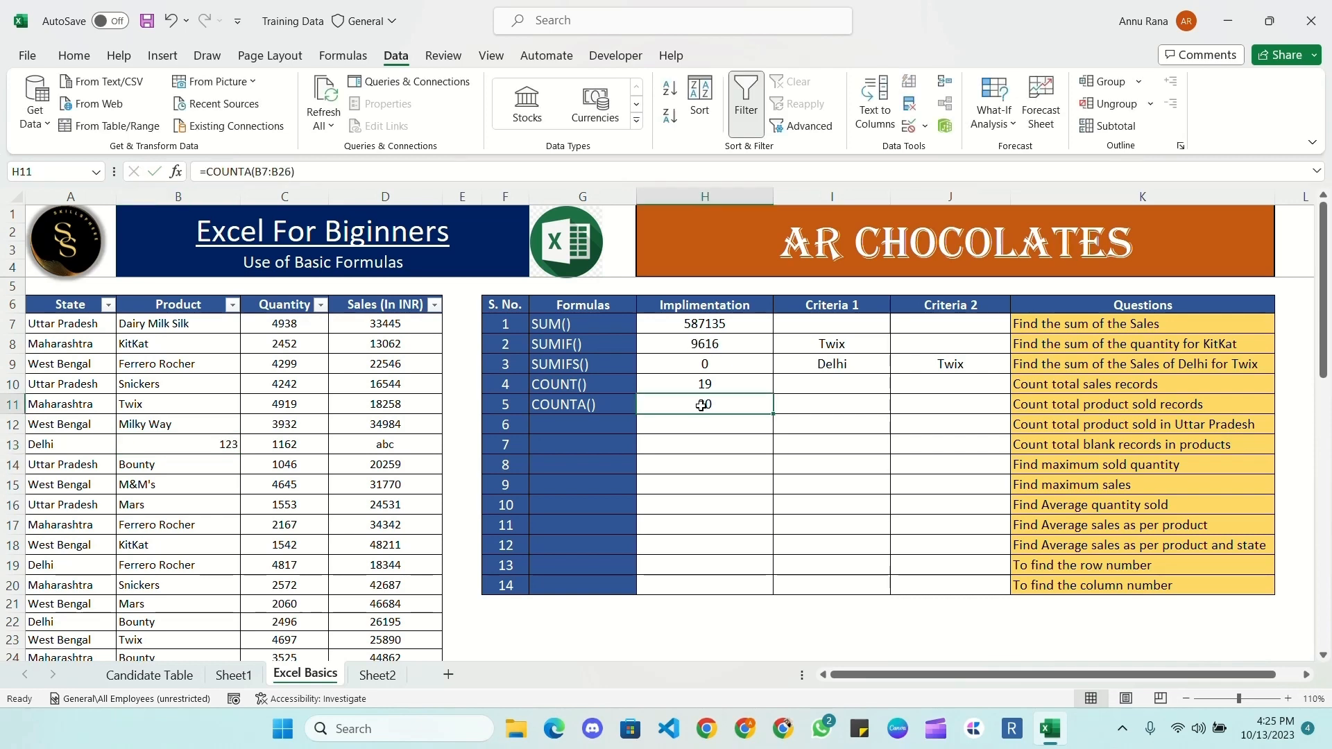
left_click(171, 445)
left_click(165, 366)
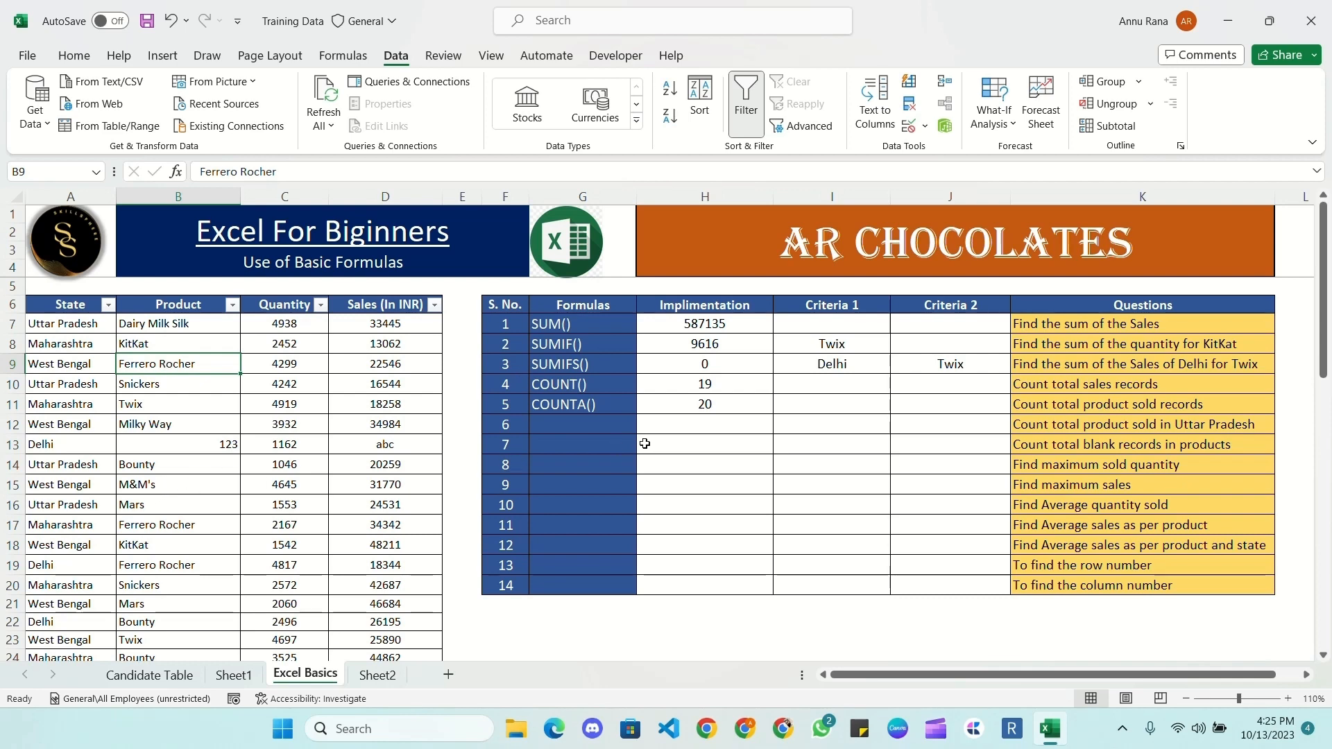
- Compare the COUNT and COUNTA rows once more and undo the test entries in B13 and D13
left_click(577, 383)
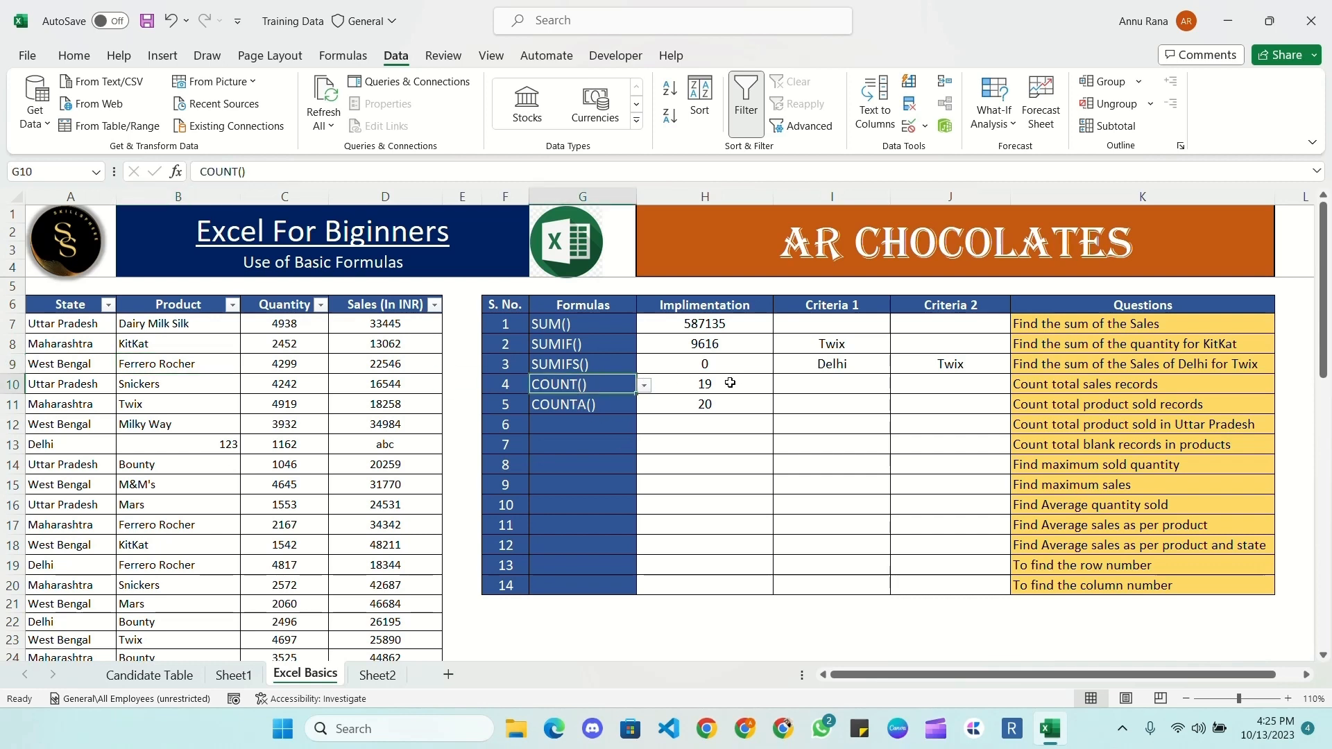
left_click(546, 403)
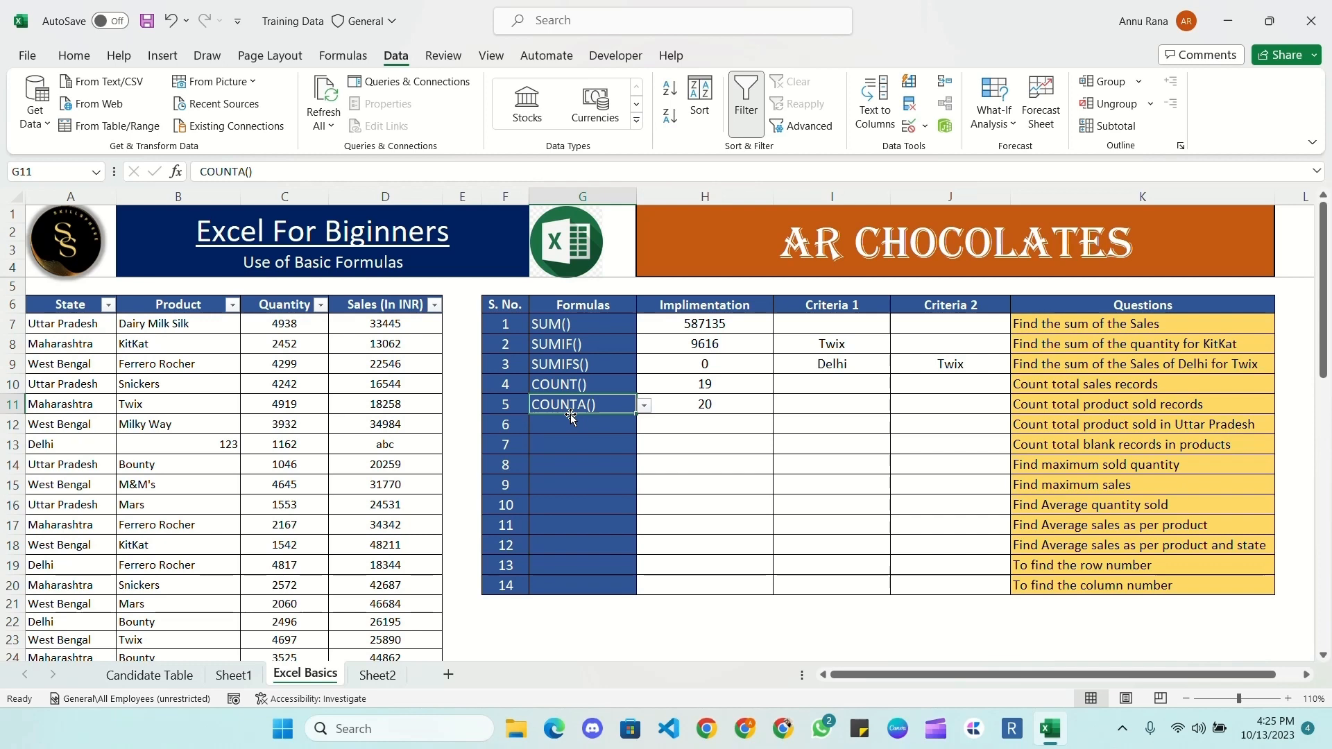
left_click(223, 444)
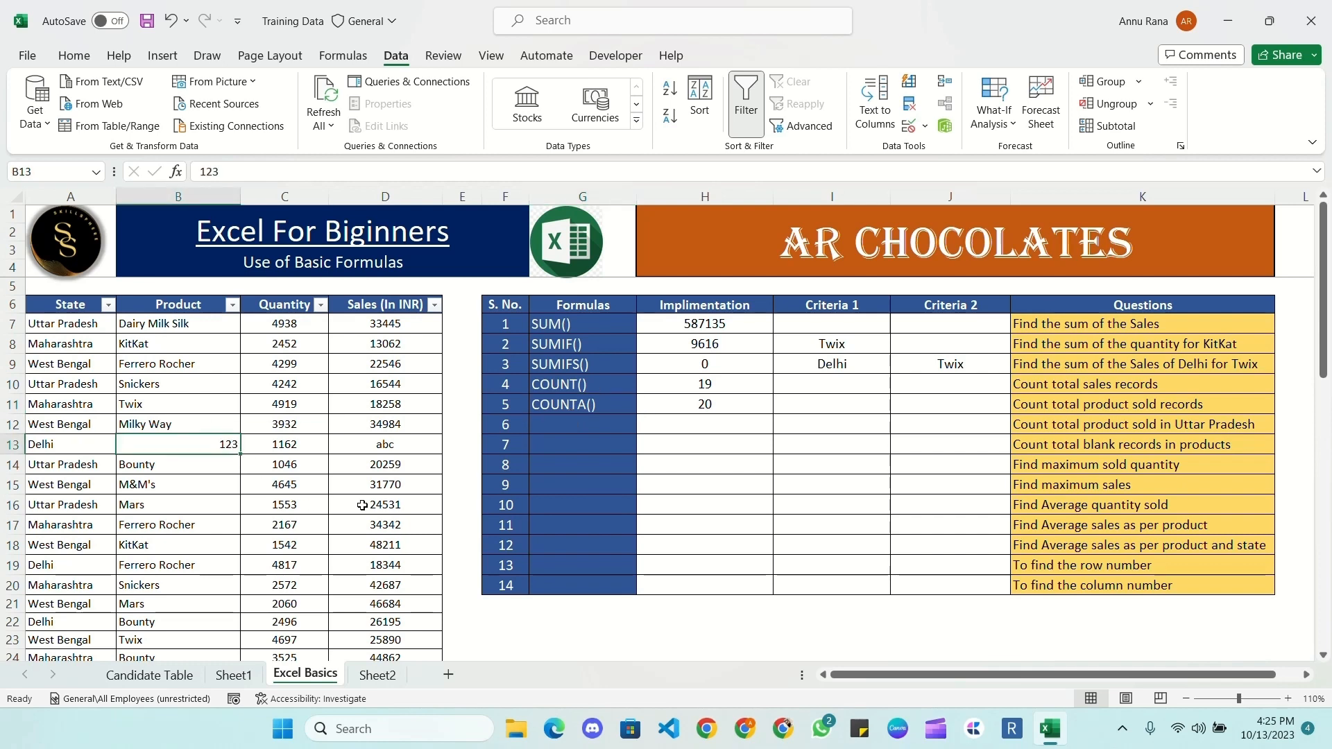
key("ctrl+z")
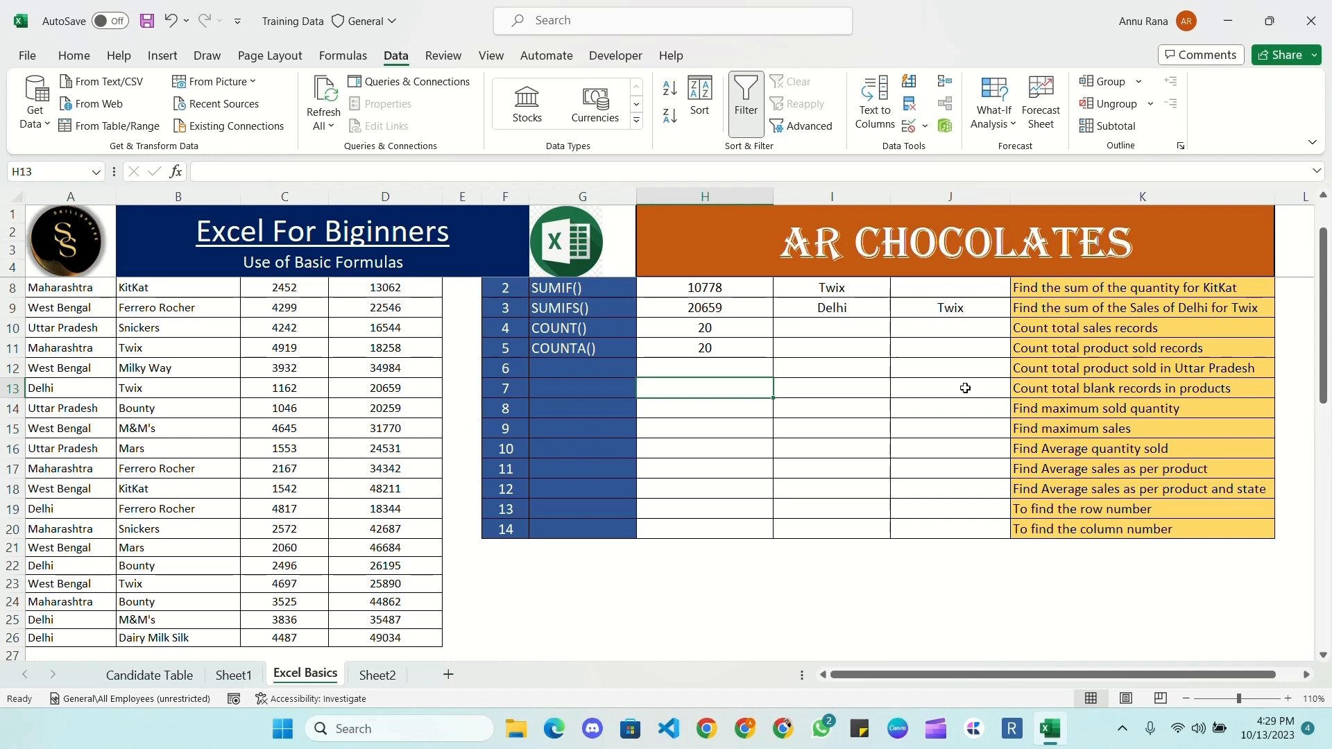
- Copy the state drop-down cell I9 into I12 as the criteria cell for question 6
left_click(797, 367)
key("ctrl+c")
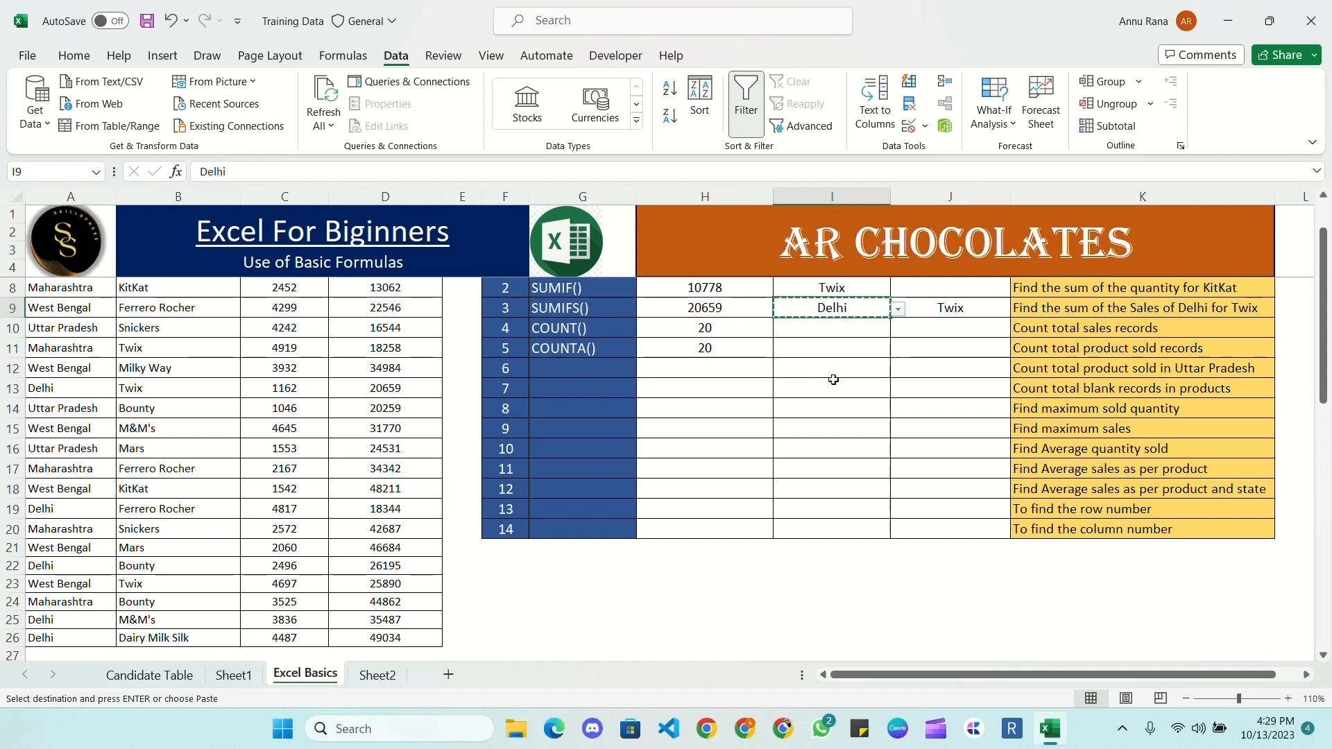
left_click(841, 366)
key("ctrl+v")
left_click(897, 371)
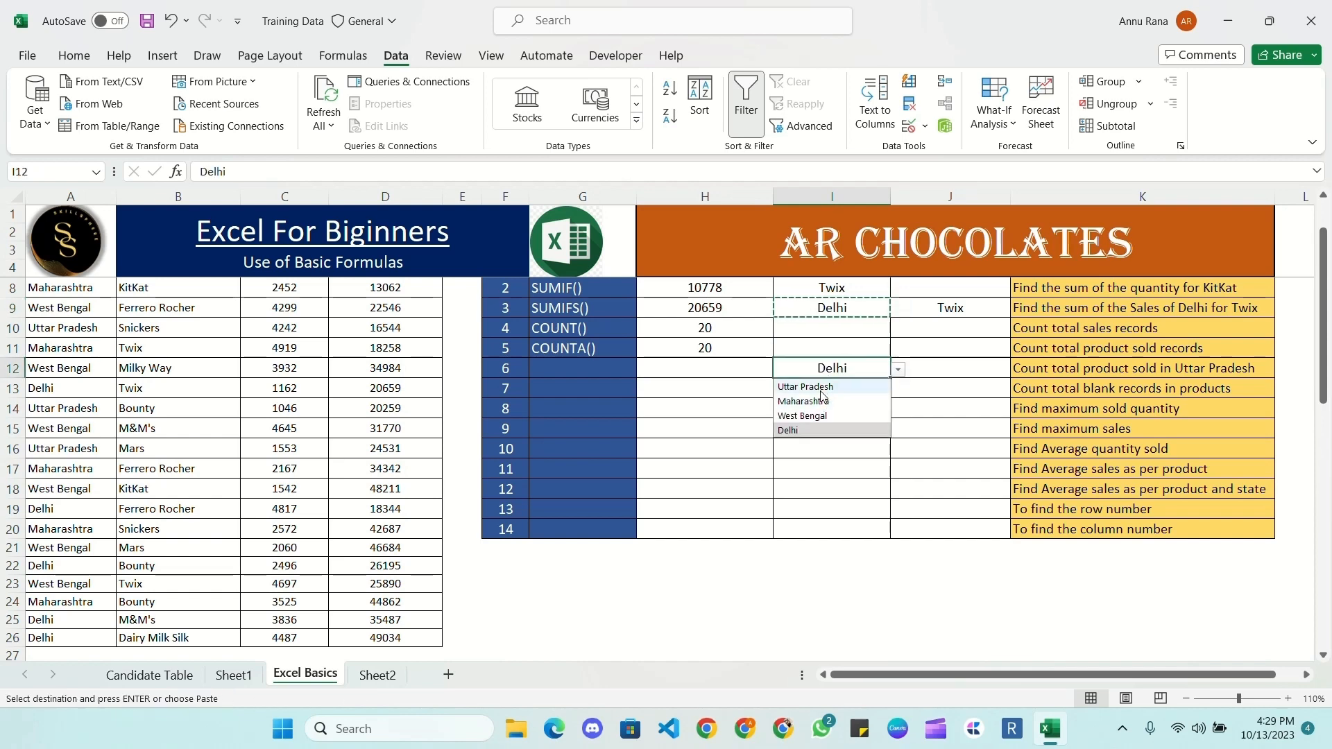
left_click(816, 443)
- Choose COUNTIF() as the formula name in G12 and Uttar Pradesh as the state criterion in I12
left_click(622, 374)
left_click(646, 373)
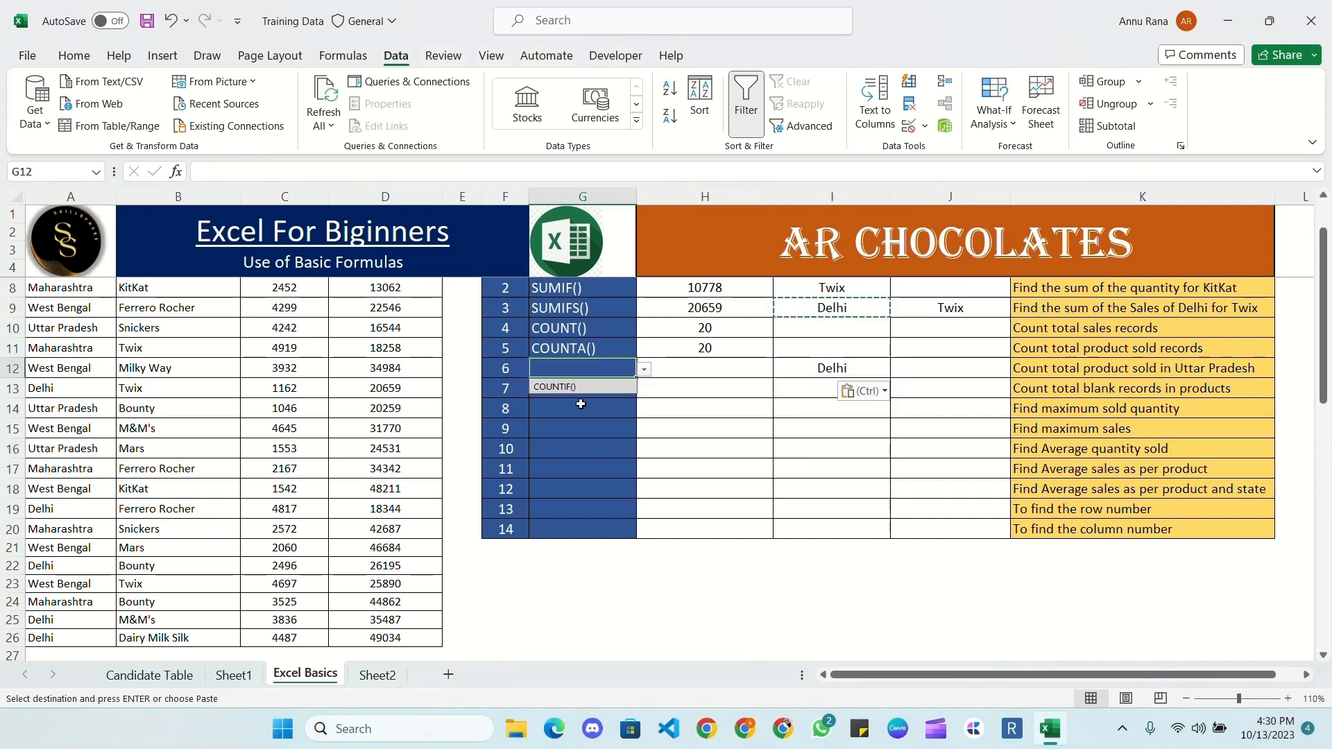
left_click(564, 390)
left_click(725, 369)
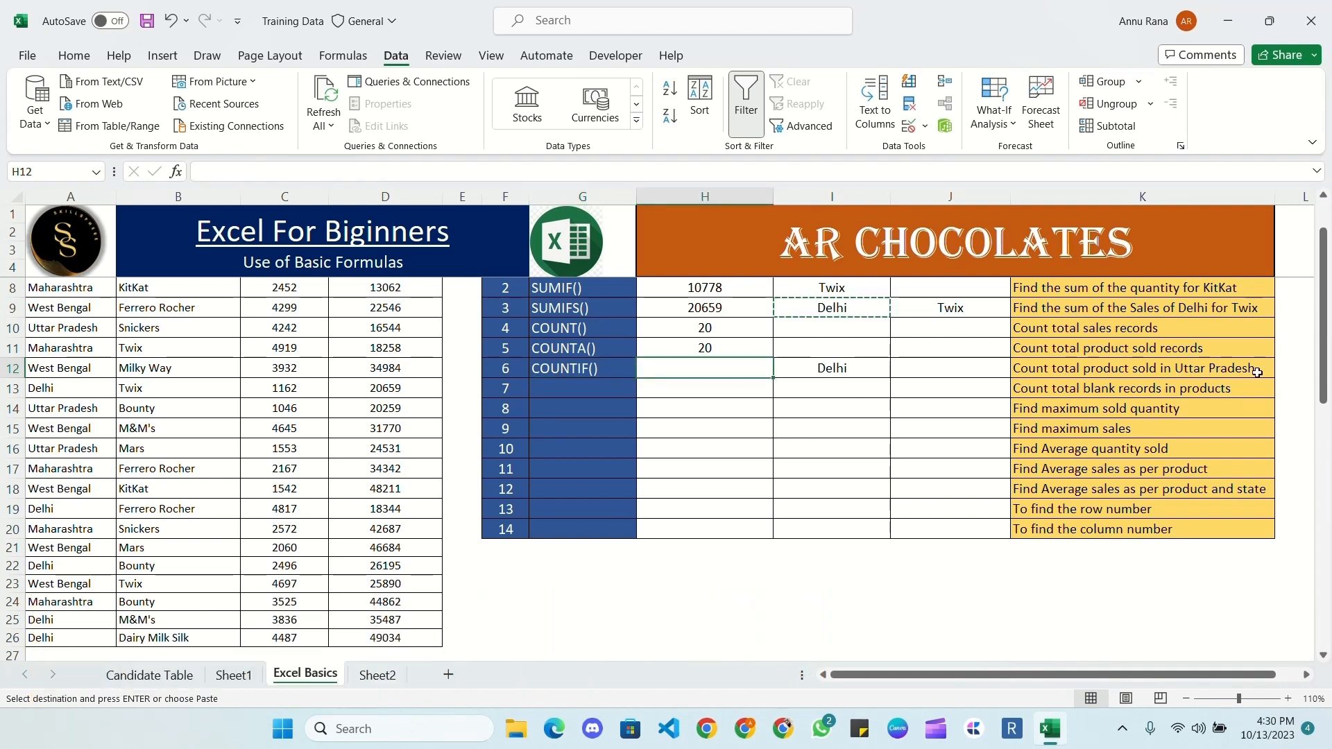
left_click(859, 374)
left_click(898, 372)
left_click(822, 387)
- Enter =COUNTIF($A$7:$A$26,I12) in H12 to count the products sold in the chosen state
left_click(735, 371)
type("=COUNTIF(")
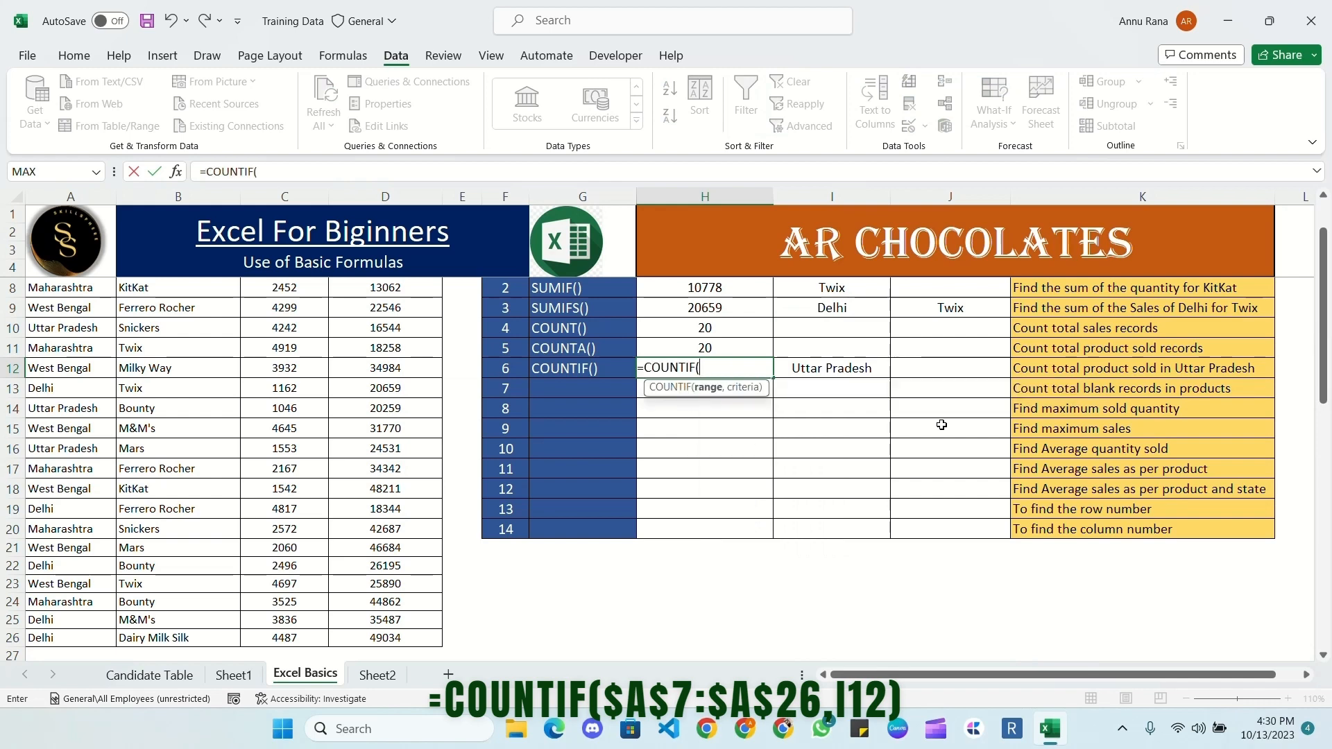
scroll(941, 425, "up", 1)
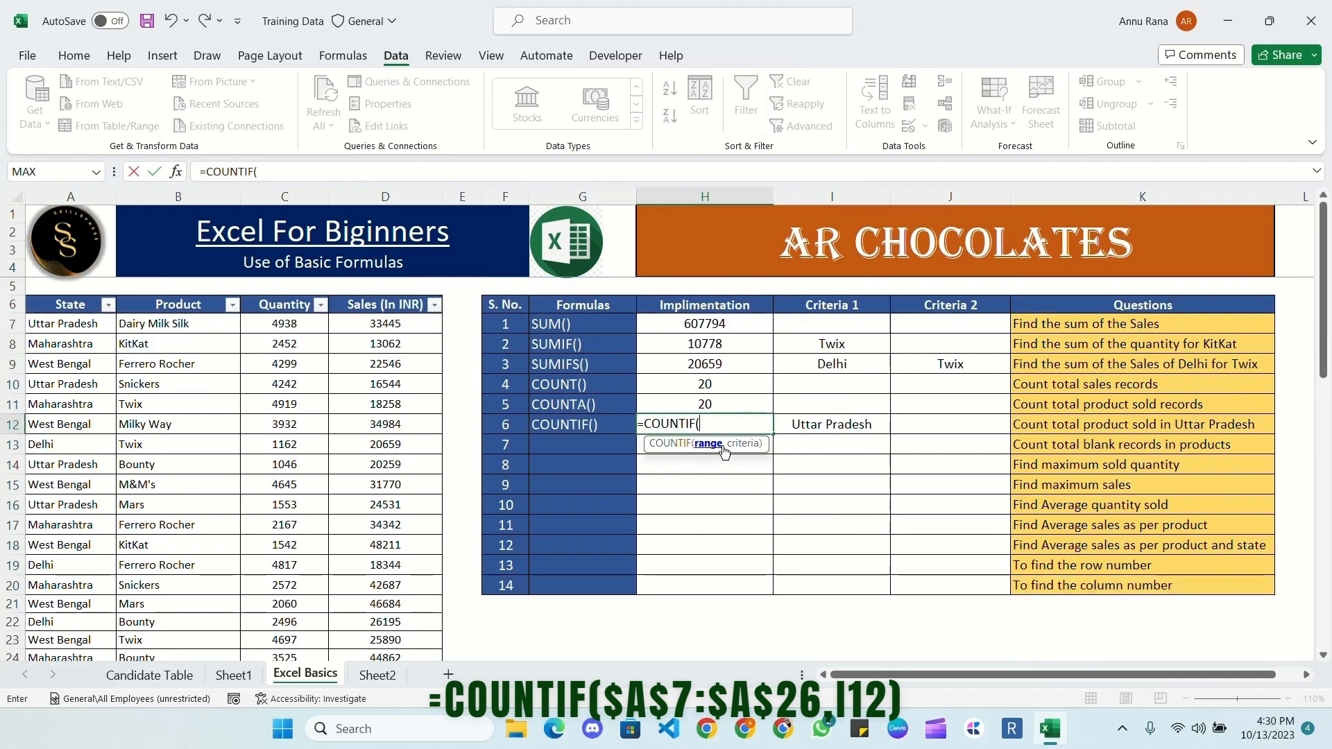
left_click(93, 325)
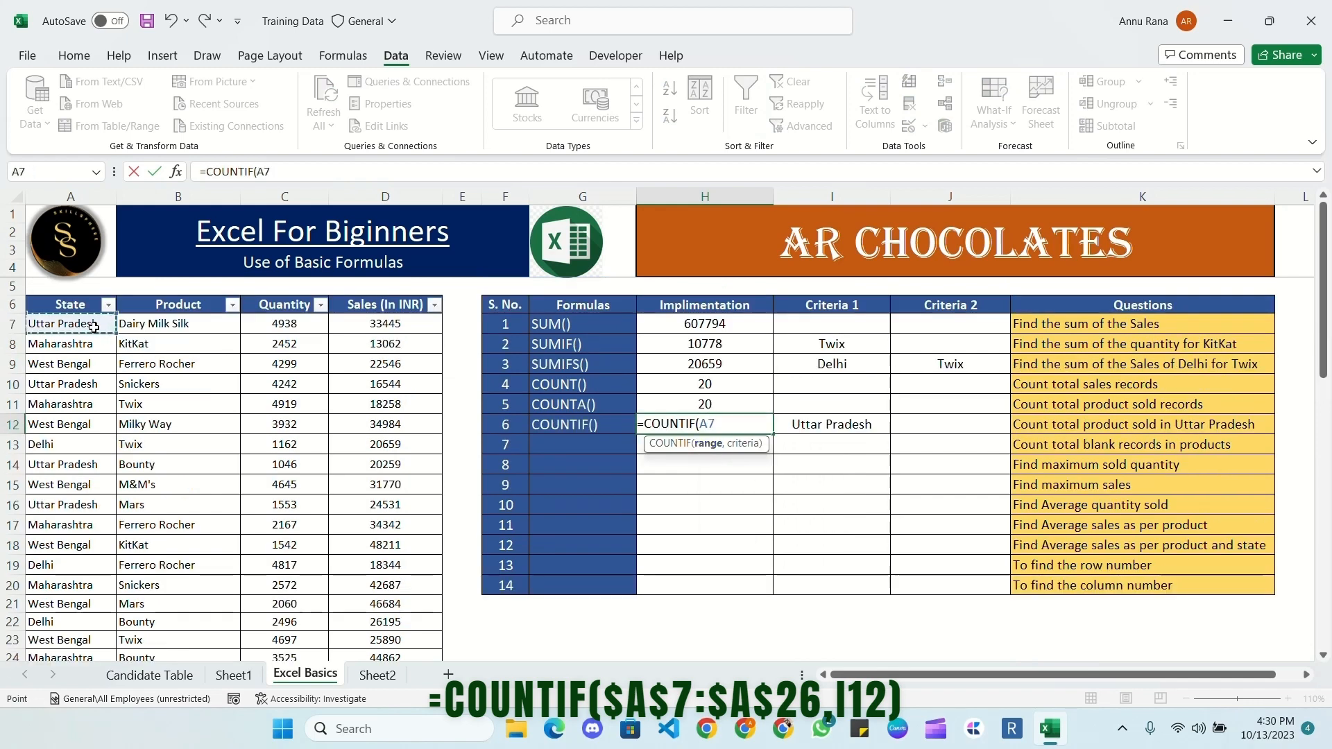
key("ctrl+shift+Down")
key("F4")
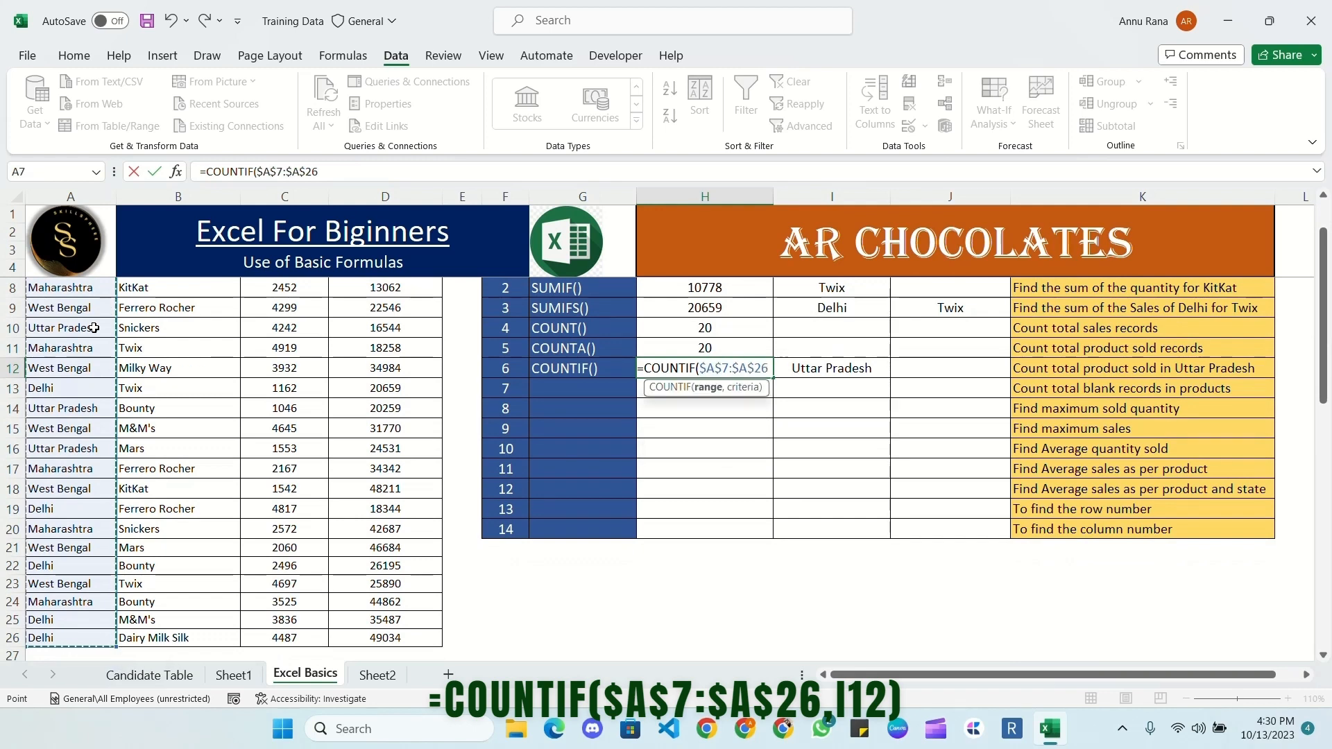
type(",")
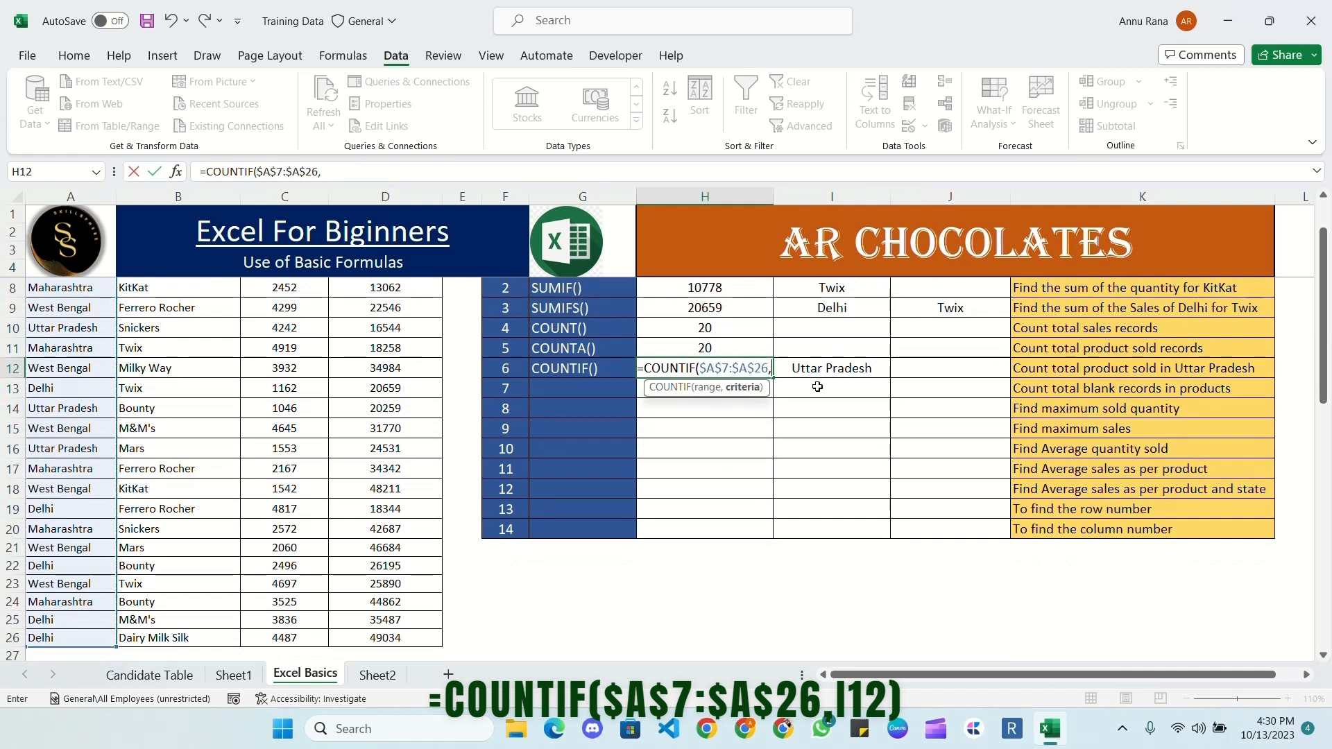
left_click(839, 368)
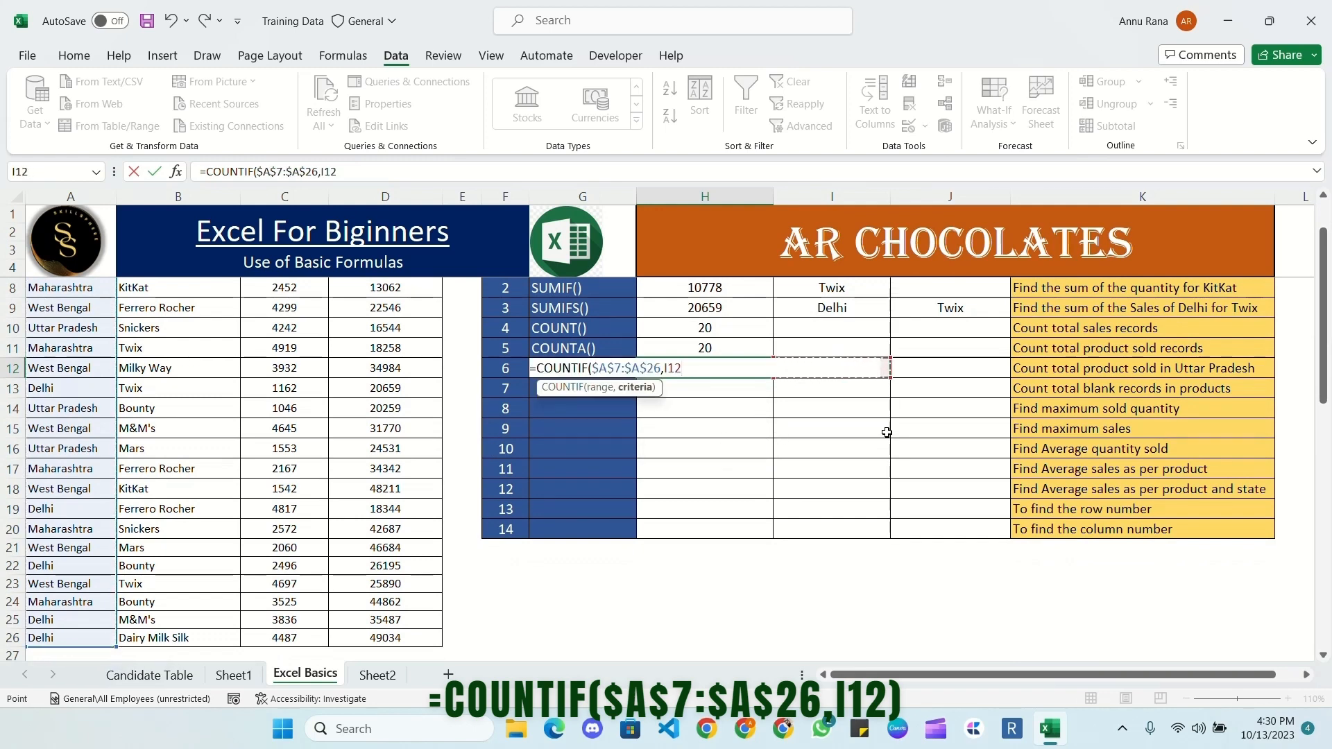
type(")")
key("Return")
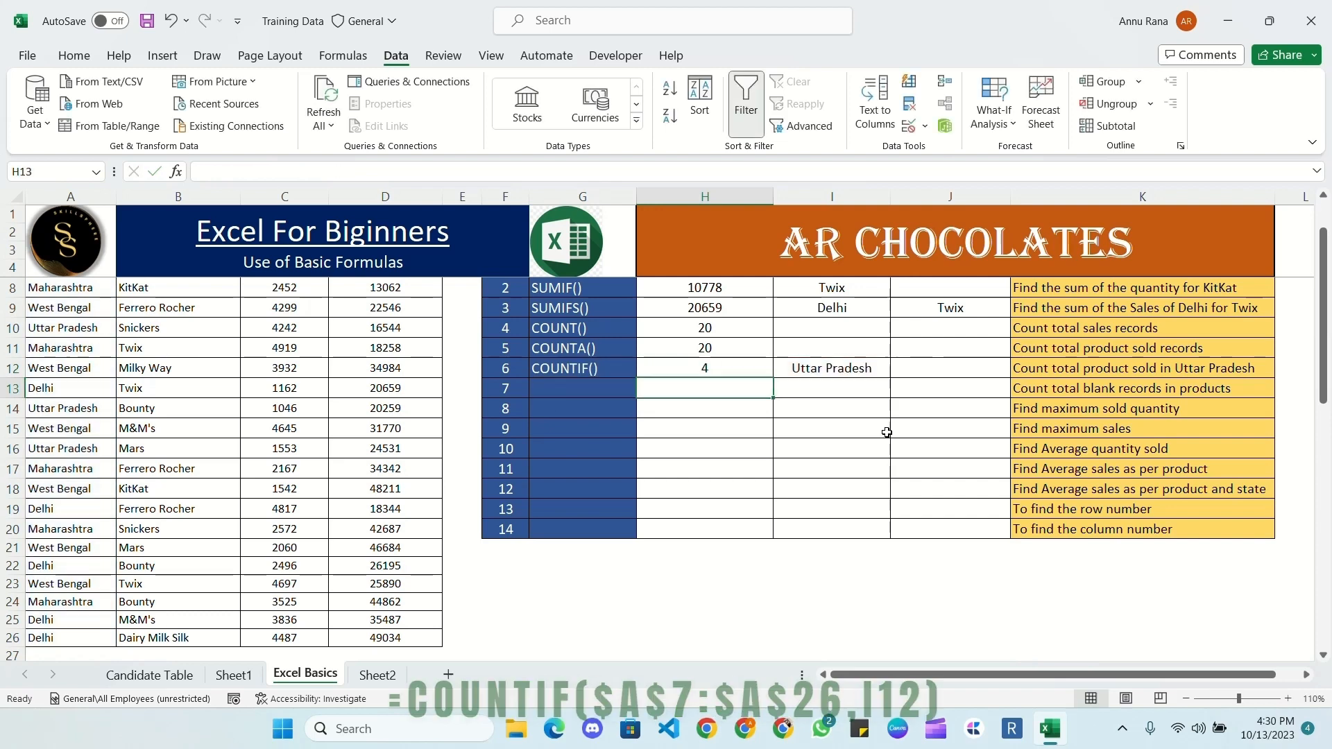
- Test the COUNTIF result by switching the state criterion in I12 to Maharashtra, West Bengal and finally Delhi
left_click(847, 368)
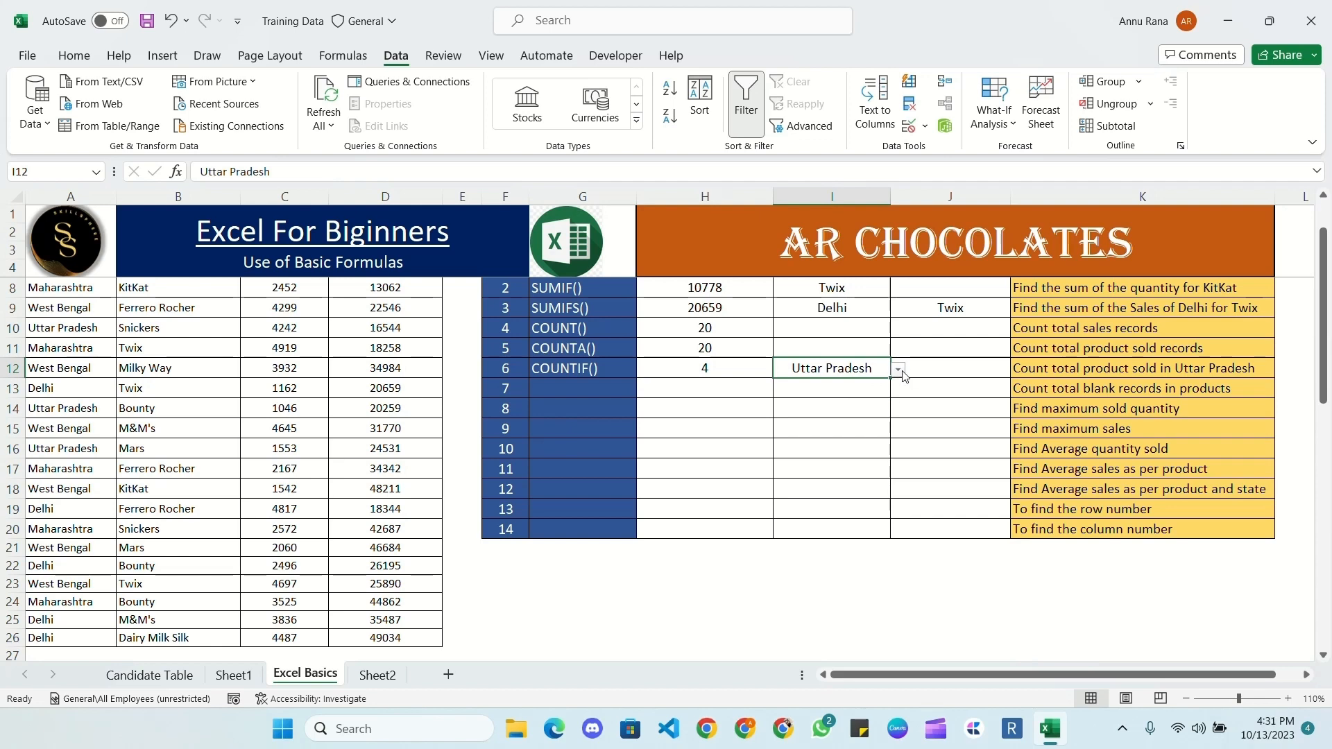
left_click(899, 370)
left_click(807, 402)
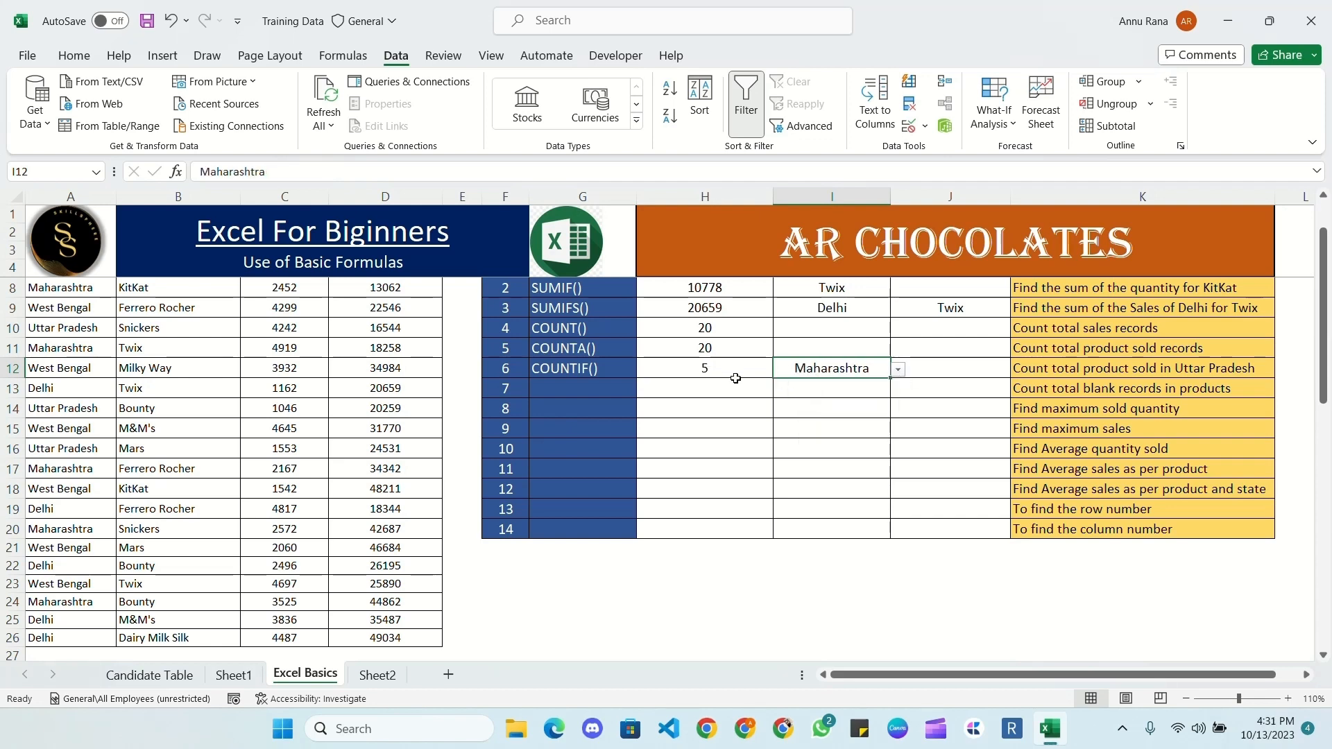
left_click(899, 370)
left_click(810, 416)
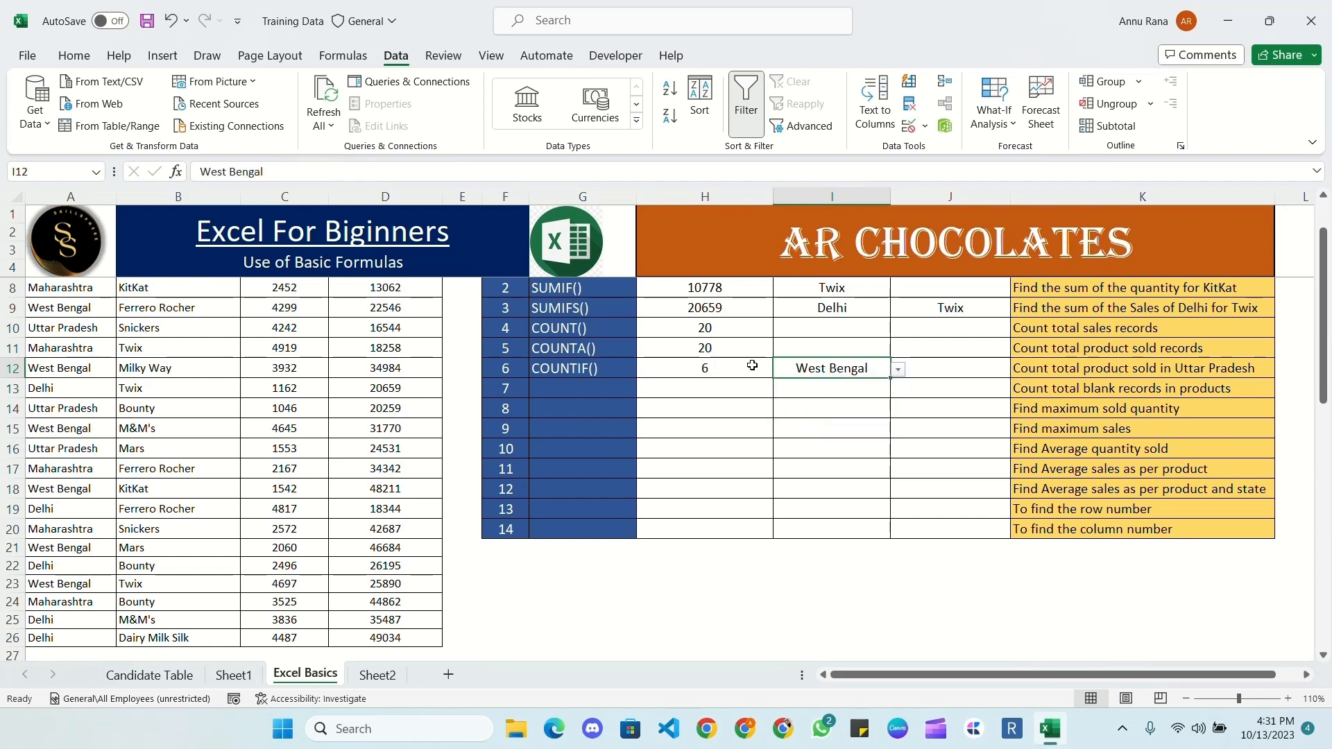
left_click(898, 370)
left_click(809, 430)
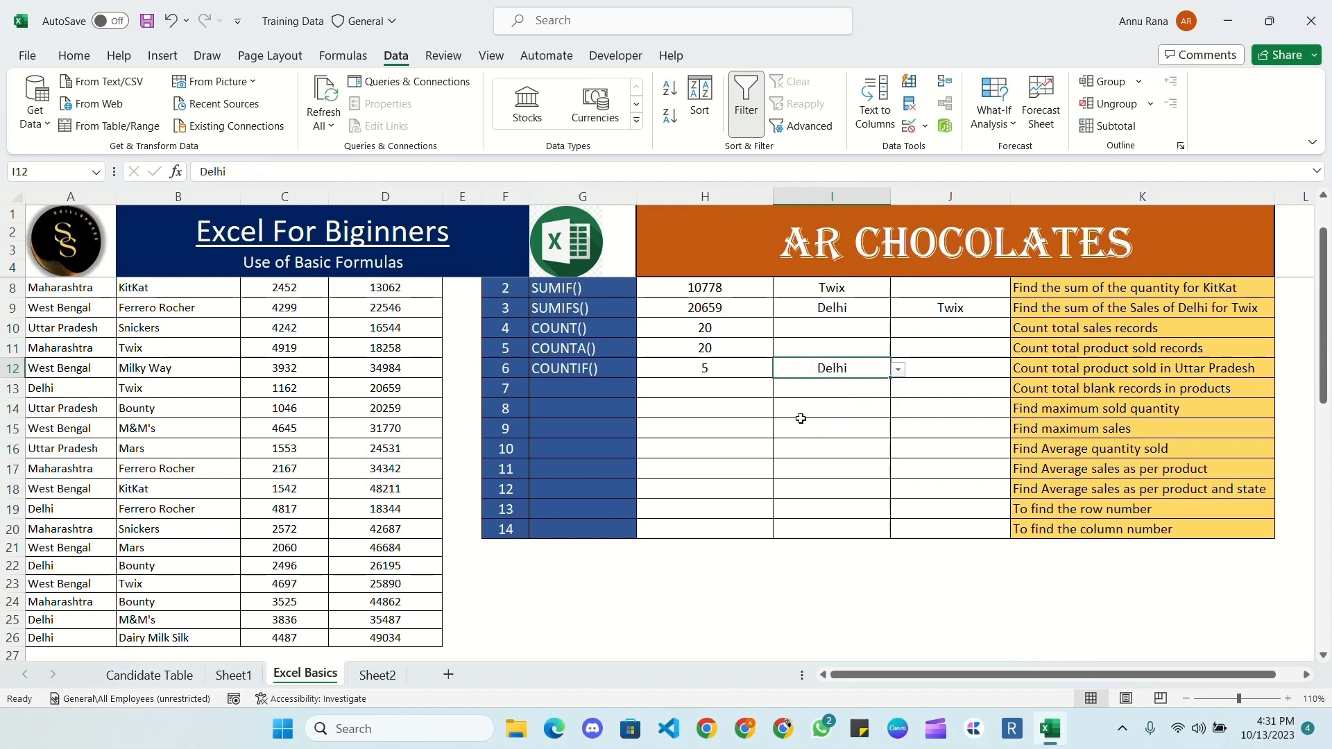
left_click(816, 389)
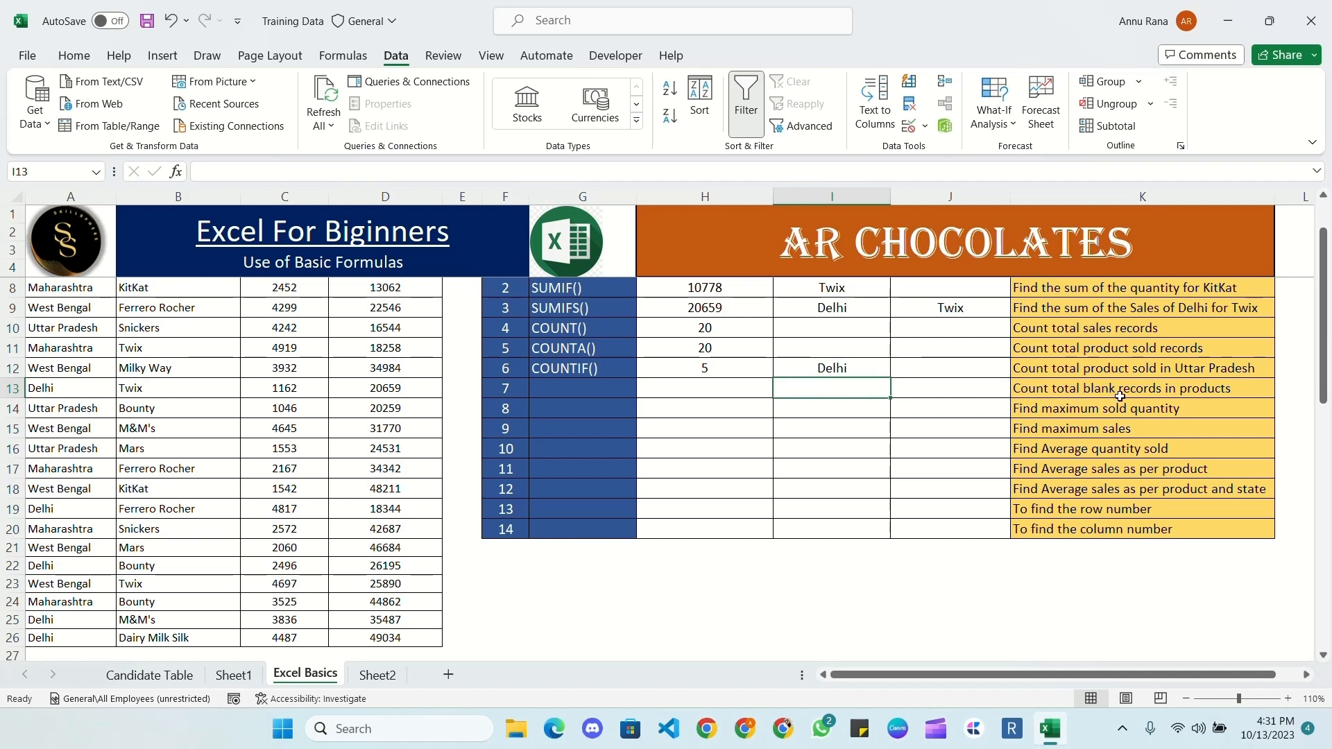
- Clear the product names in B13, B16 and B20 to create blank test records
scroll(177, 389, "up", 1)
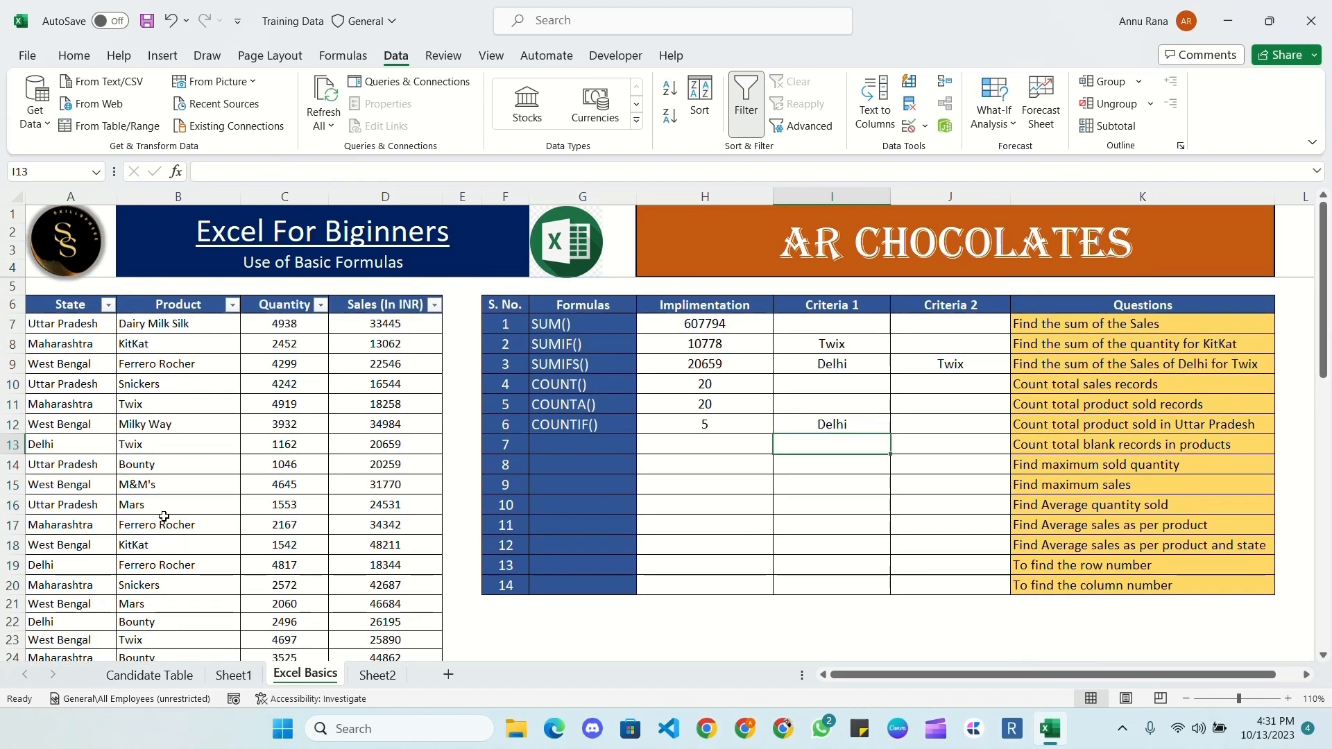
left_click(229, 505)
key("Delete")
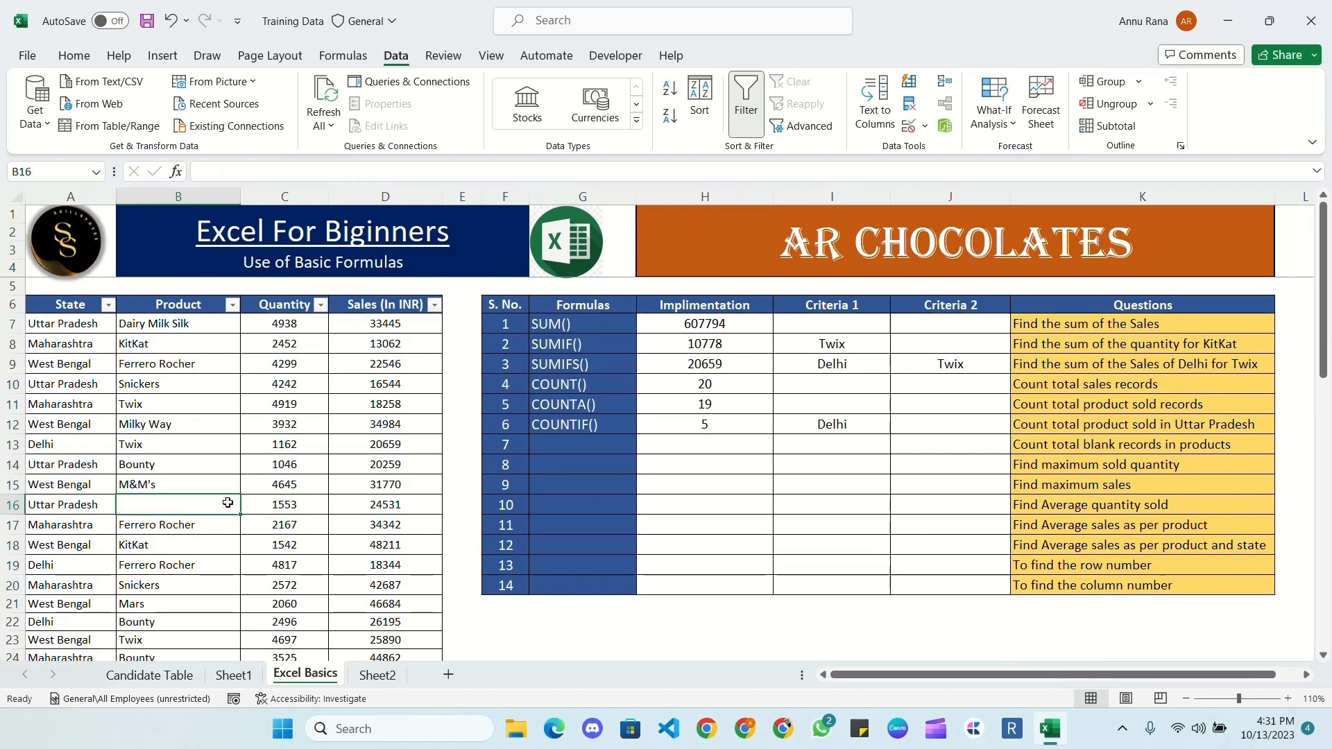
left_click(179, 584)
key("Delete")
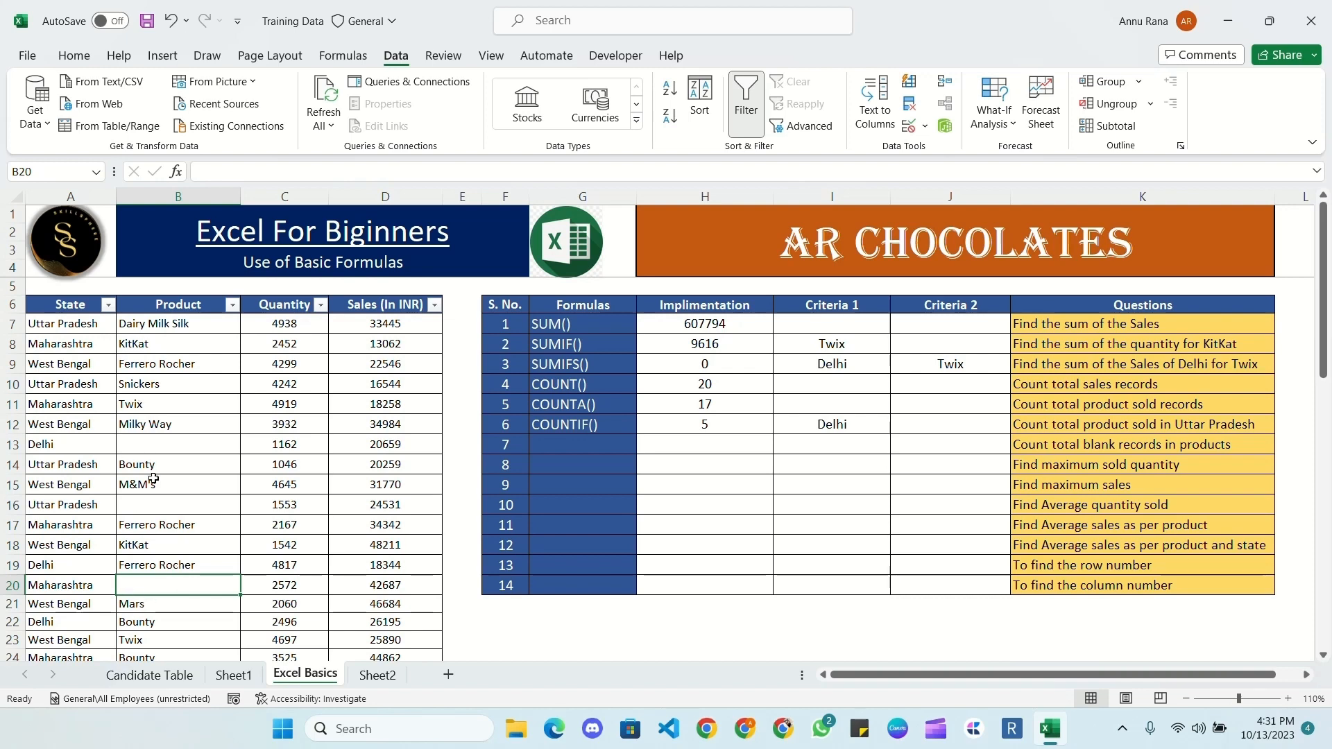
left_click(180, 326)
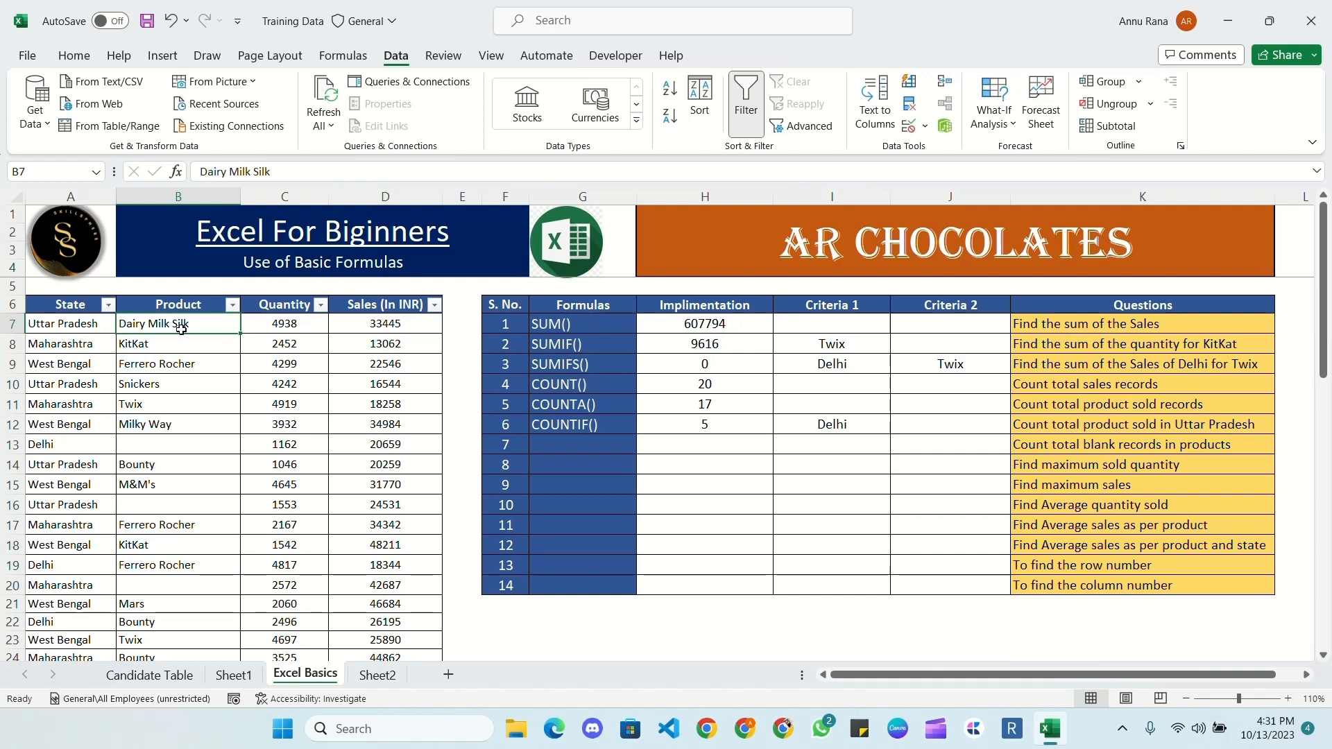
- Choose COUNTBLANK() as the formula name in G13 and enter =COUNTBLANK(B7:B26) in H13 to count blank product records
left_click(581, 448)
key("ctrl+v")
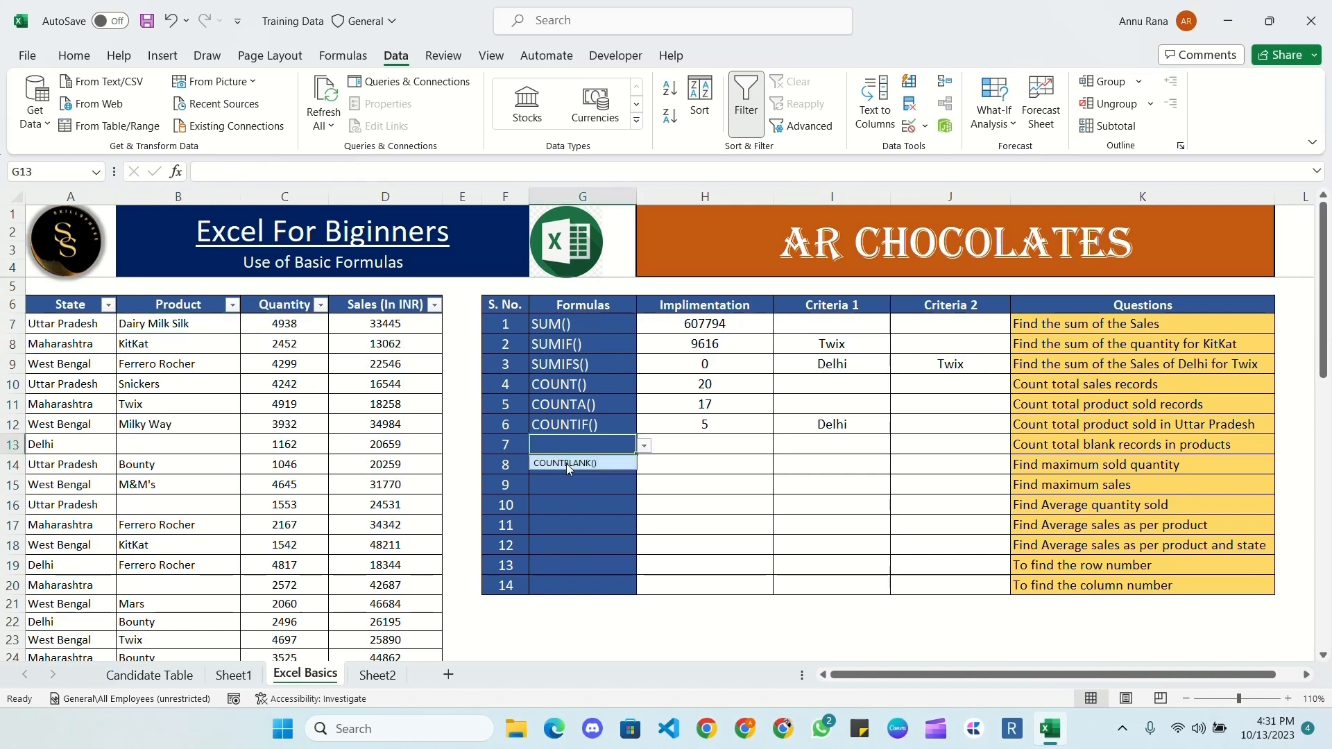
left_click(739, 446)
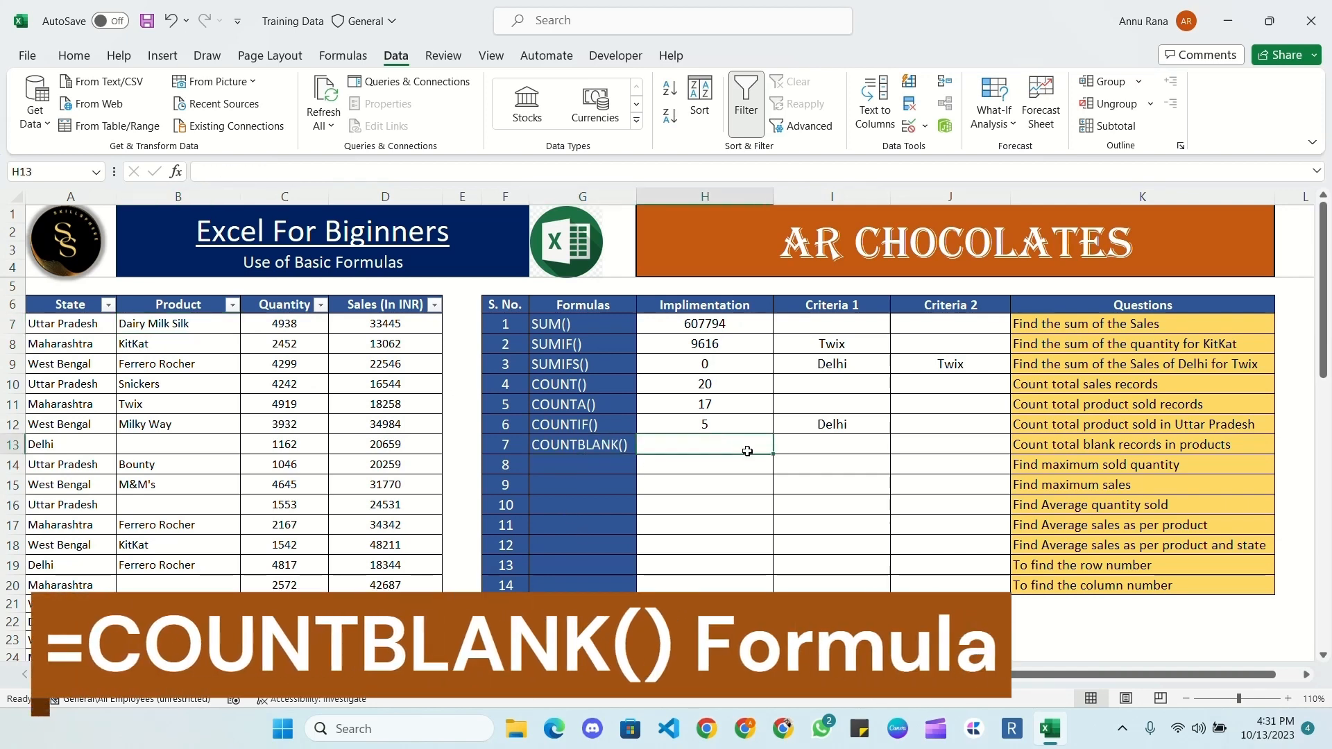
type("=cOUNTBLANK(")
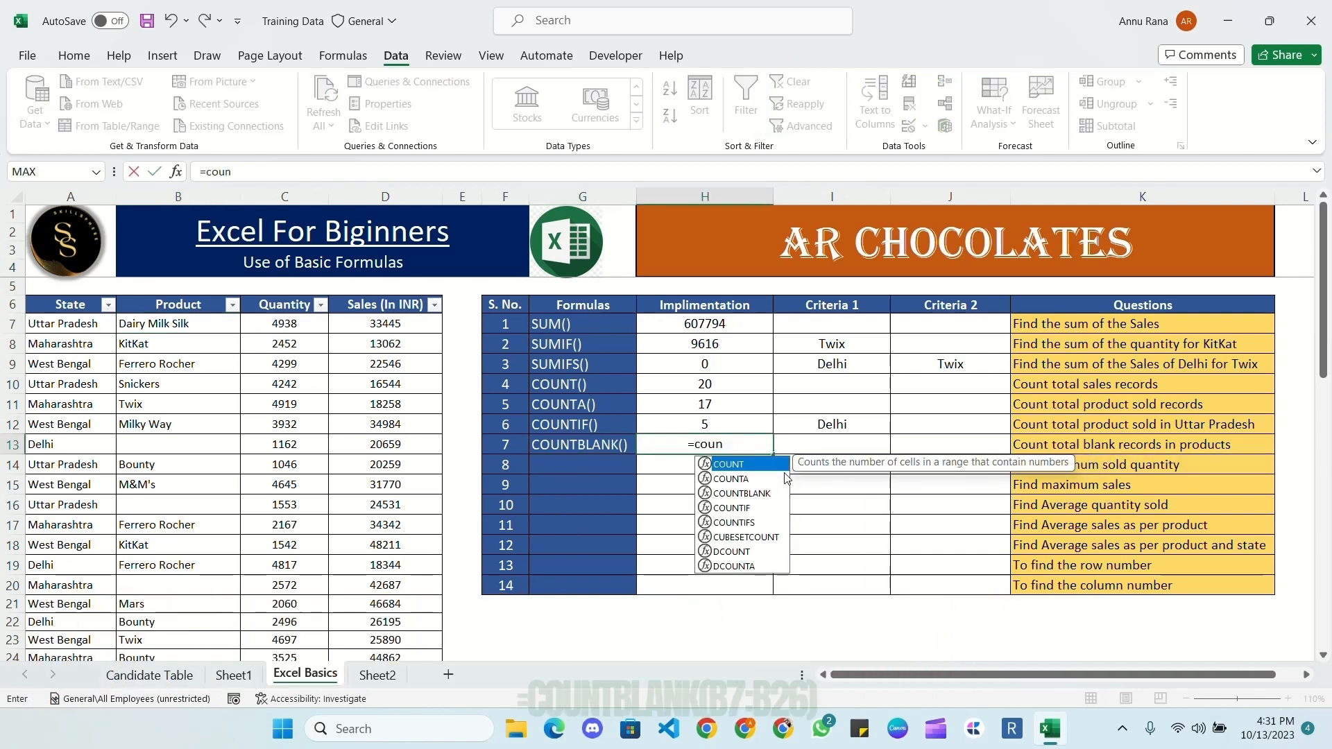
key("Tab")
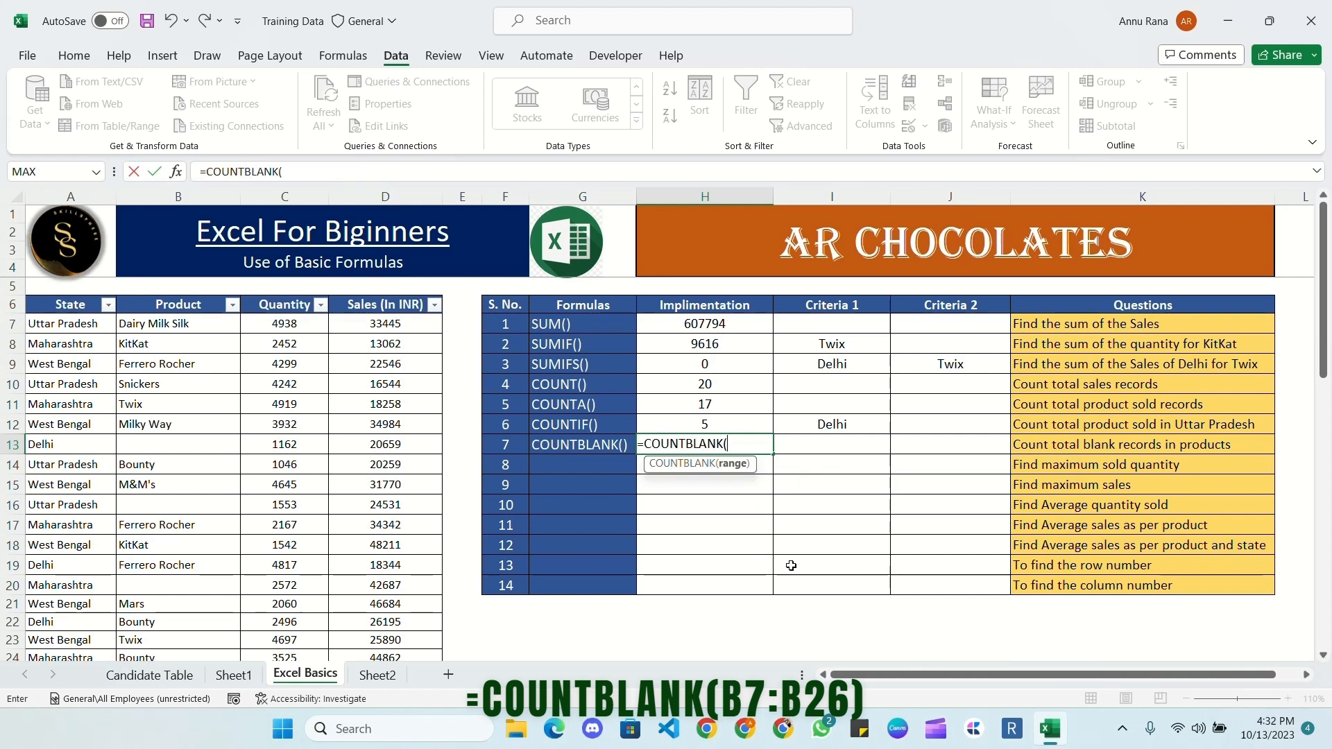
mouse_move(178, 324)
left_mouse_down()
mouse_move(178, 427)
mouse_move(179, 324)
left_mouse_up()
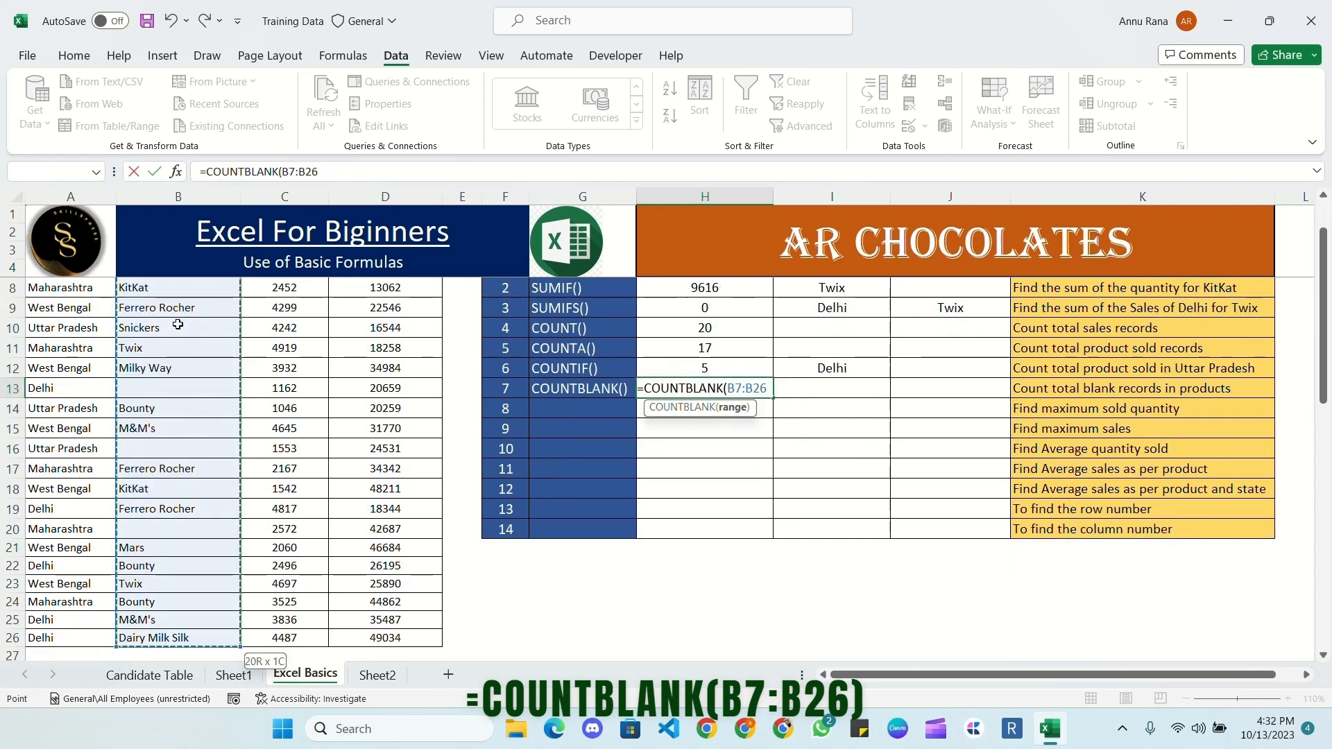
type(")")
key("Return")
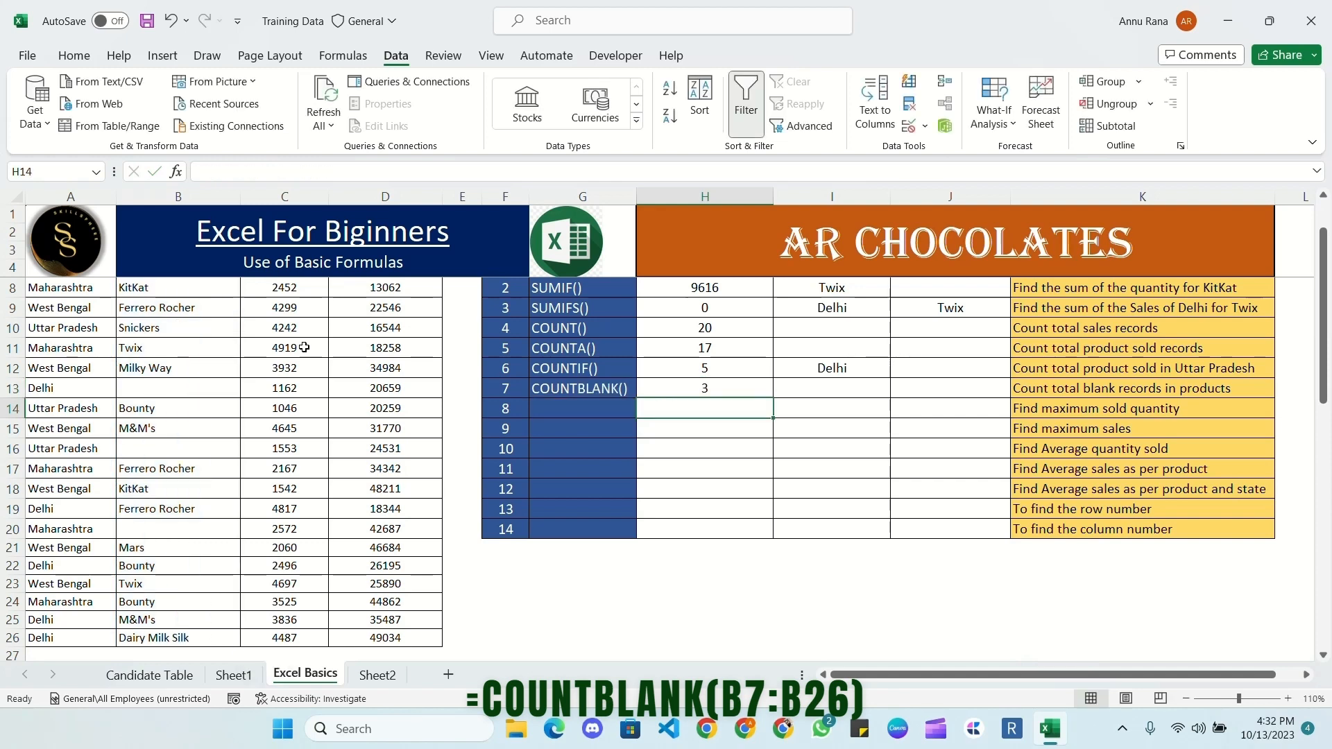
- Check the COUNTBLANK cell against the empty product cells B13, B16 and B20, and restore the cleared product names
left_click(696, 388)
left_click(153, 389)
left_click(152, 449)
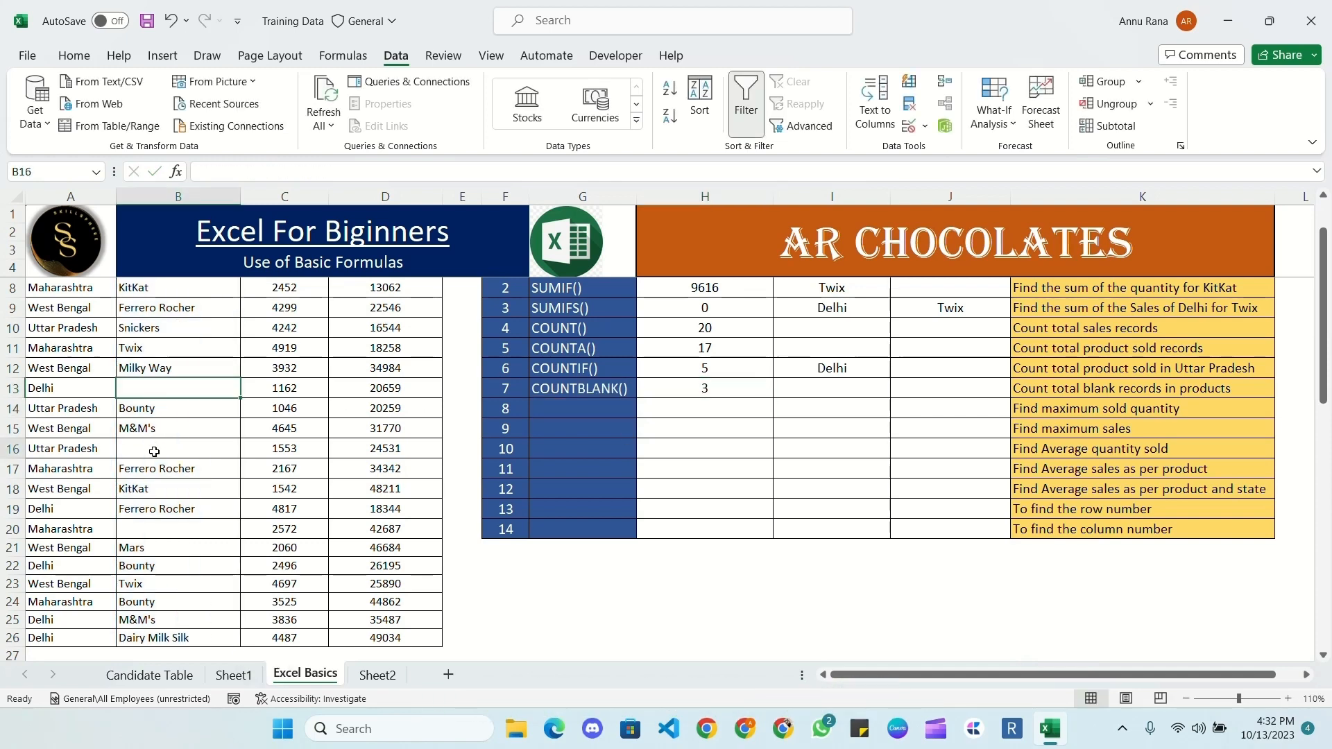
left_click(152, 534)
scroll(599, 531, "up", 1)
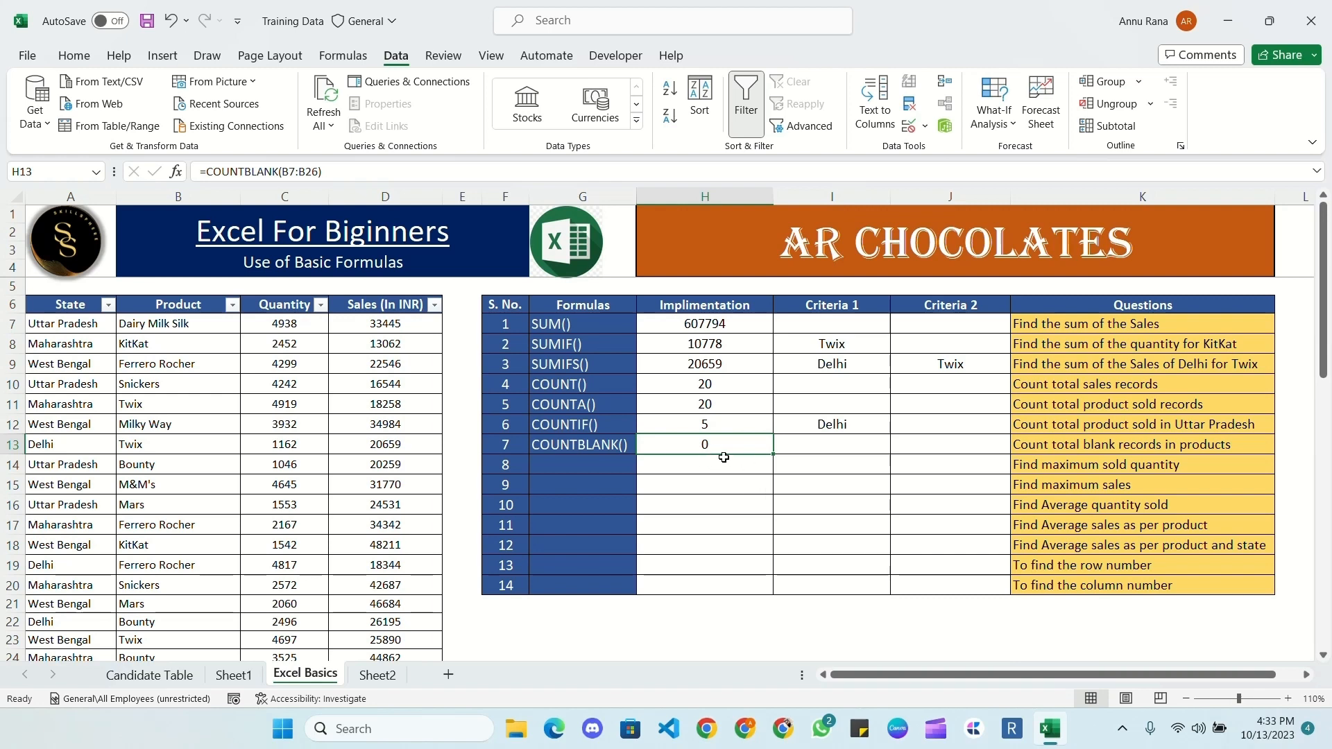
- Review the sales data range and set MAX() as the formula name in G14 for question 8
left_click_drag(58, 321, 414, 652)
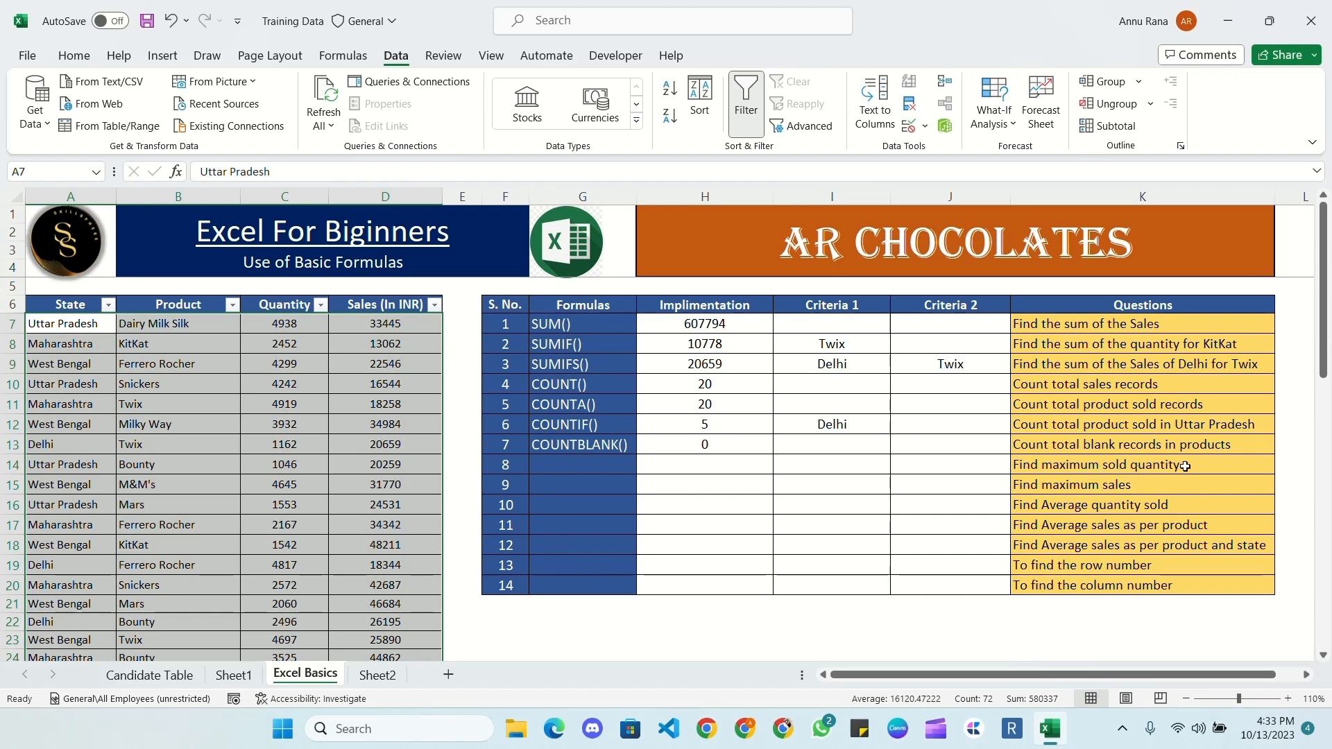
left_click(752, 462)
left_click(820, 467)
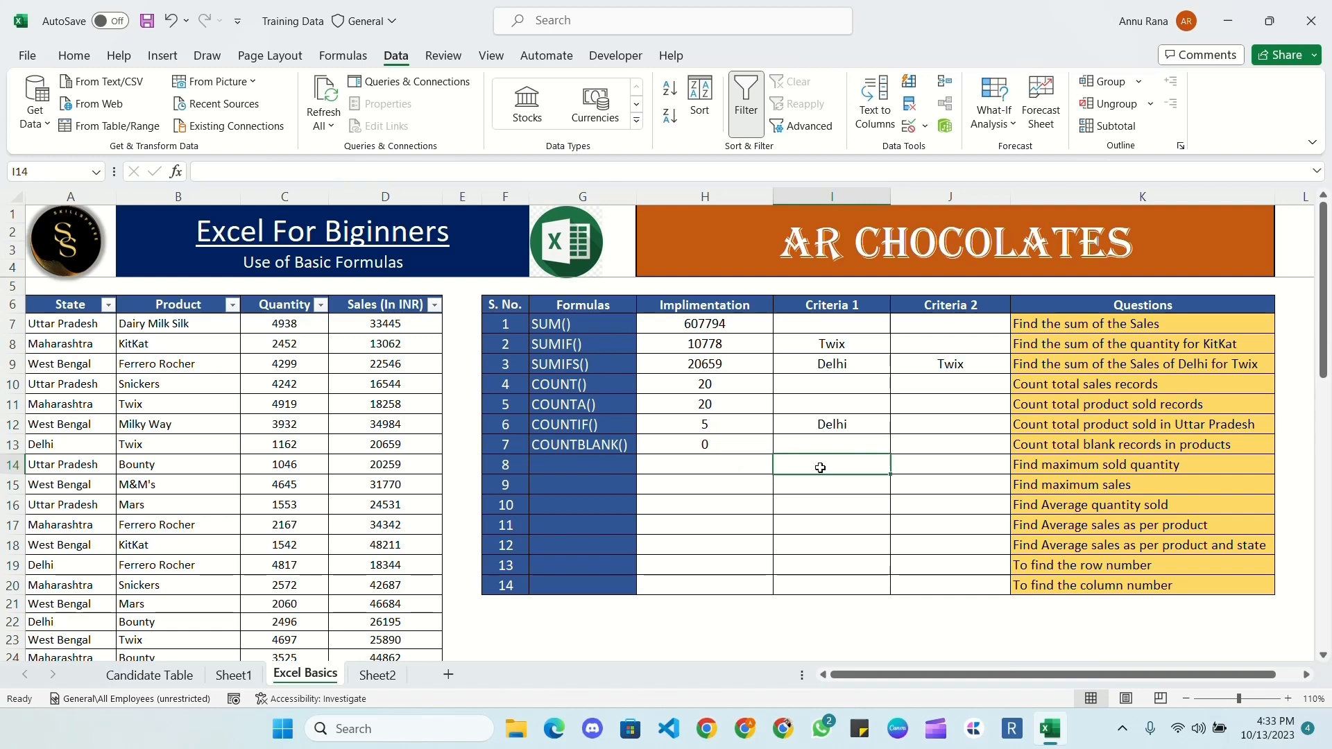
scroll(820, 468, "down", 2)
left_click(576, 394)
type("MAX()")
key("Tab")
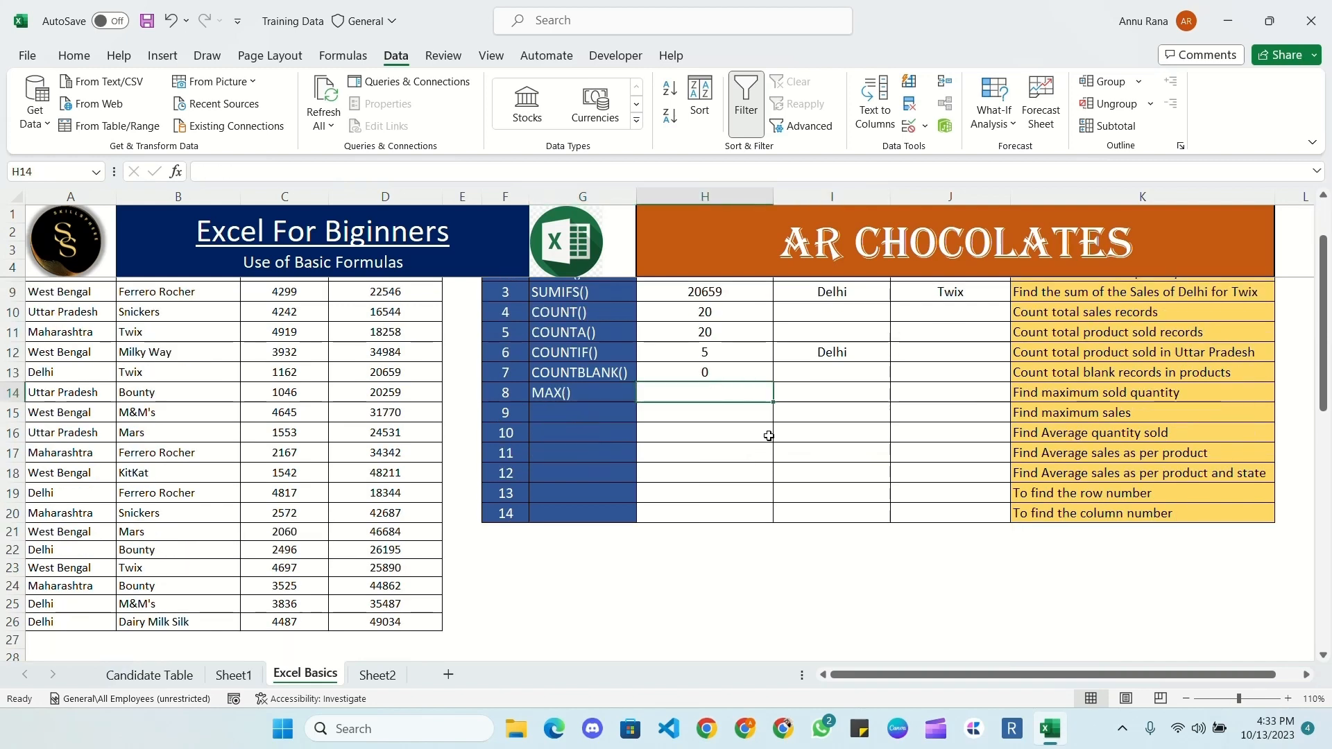
- Enter =MAX(C7:C26) in H14 to find the maximum sold quantity
type("=")
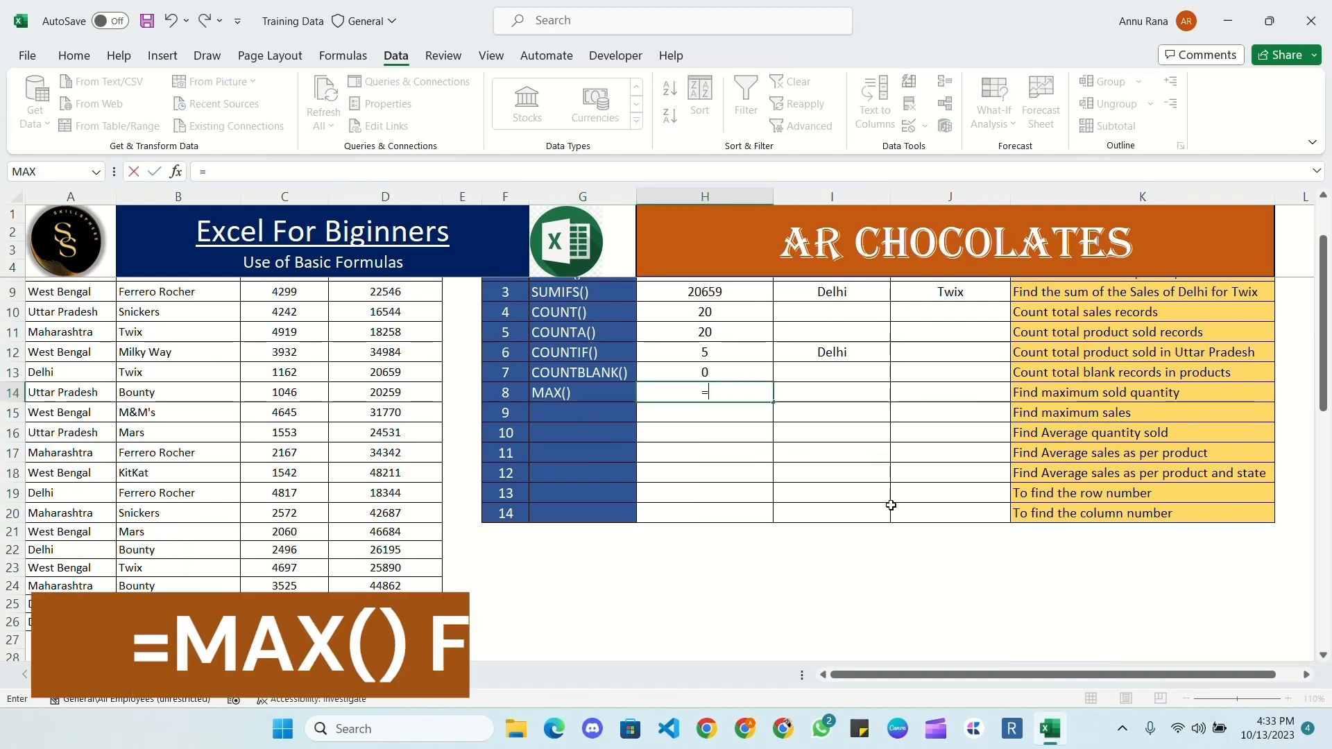
type("MAX(")
scroll(891, 505, "up", 2)
left_click(285, 321)
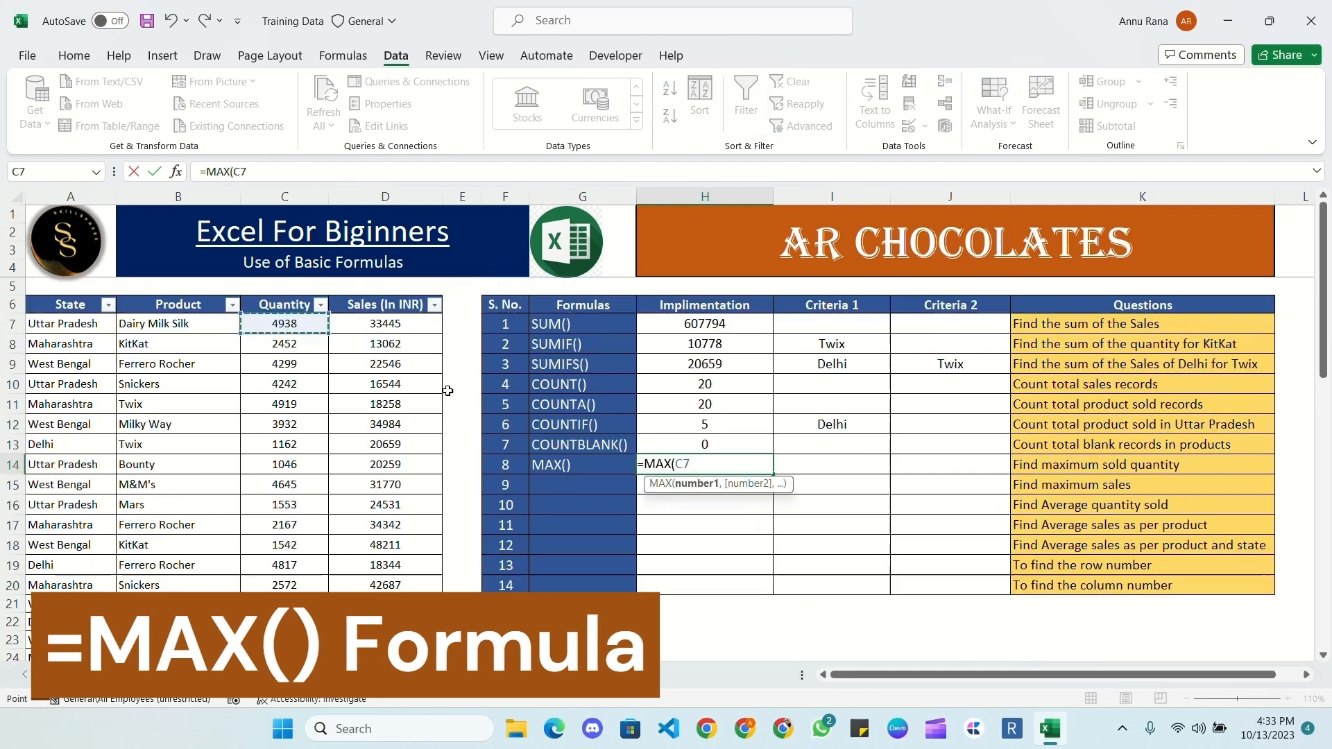
key("ctrl+shift+Down")
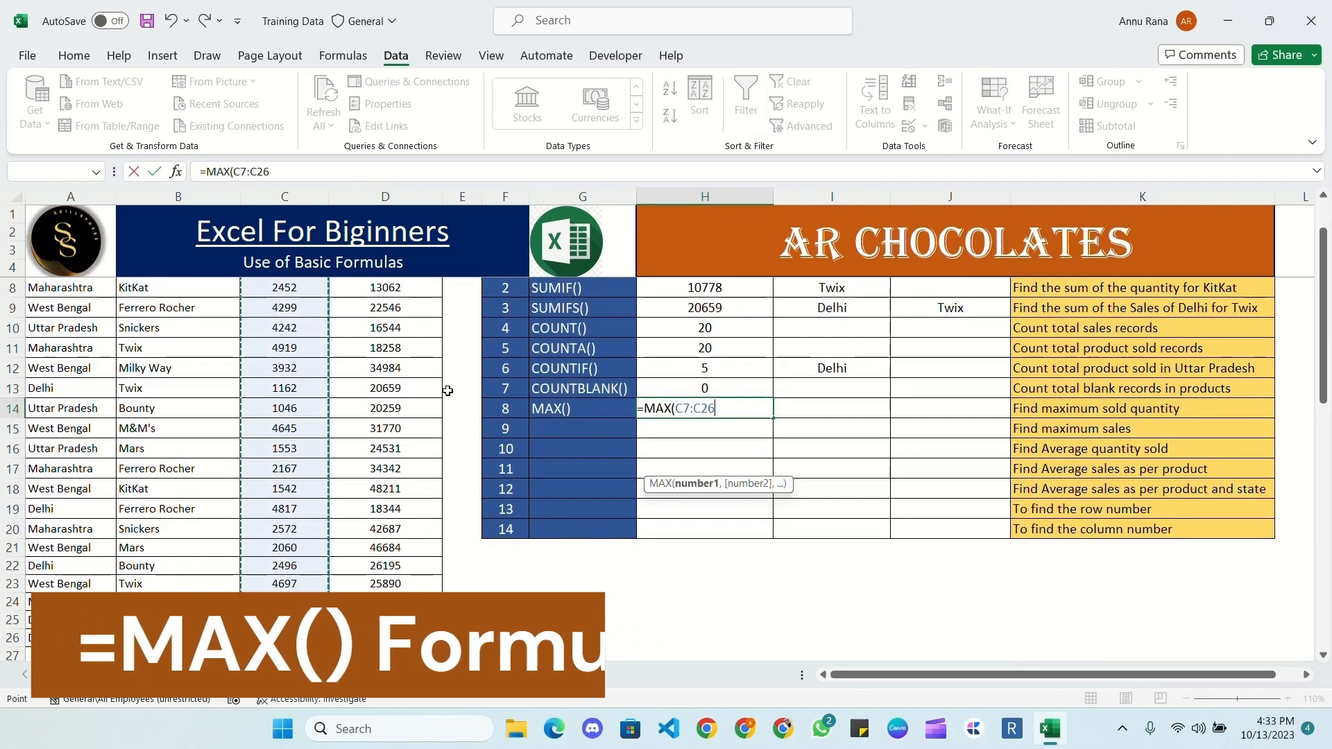
type(")")
key("Return")
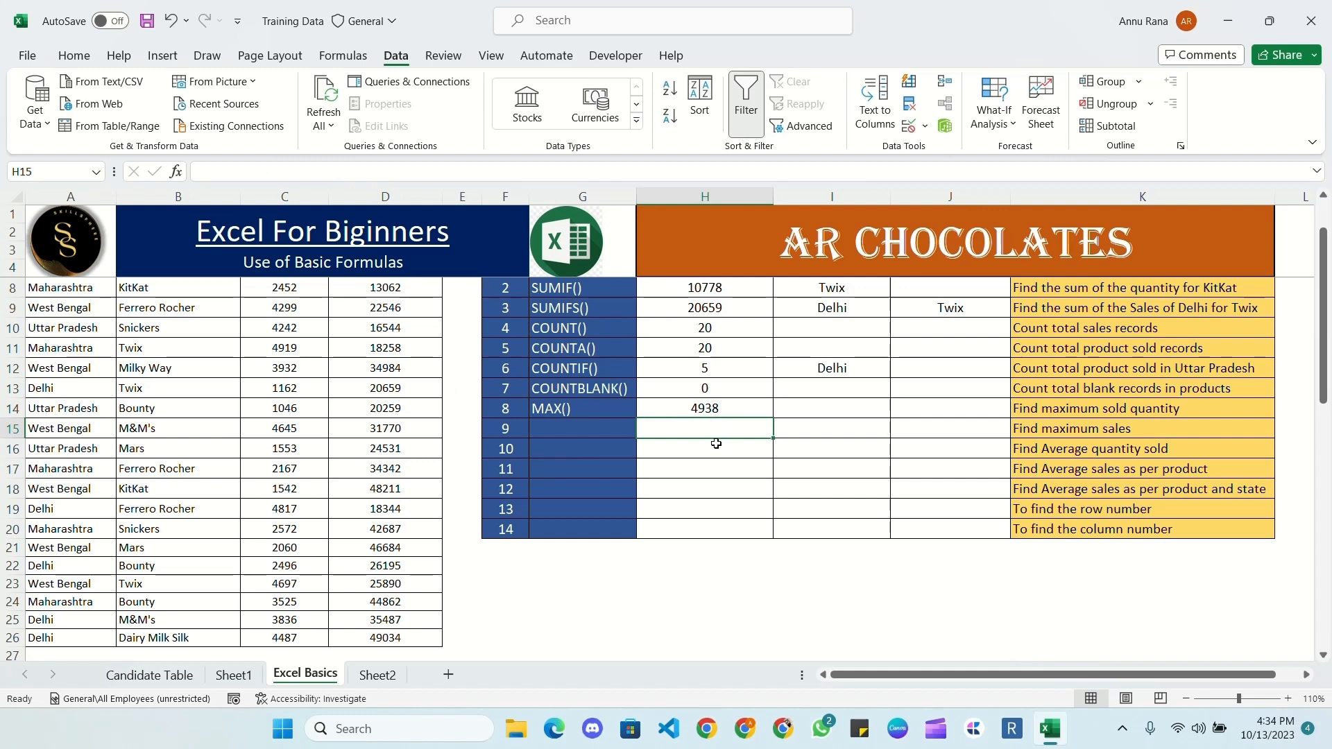
- Examine the Quantity column and the Twix record in row 11 to check the maximum quantity
scroll(291, 482, "down", 1)
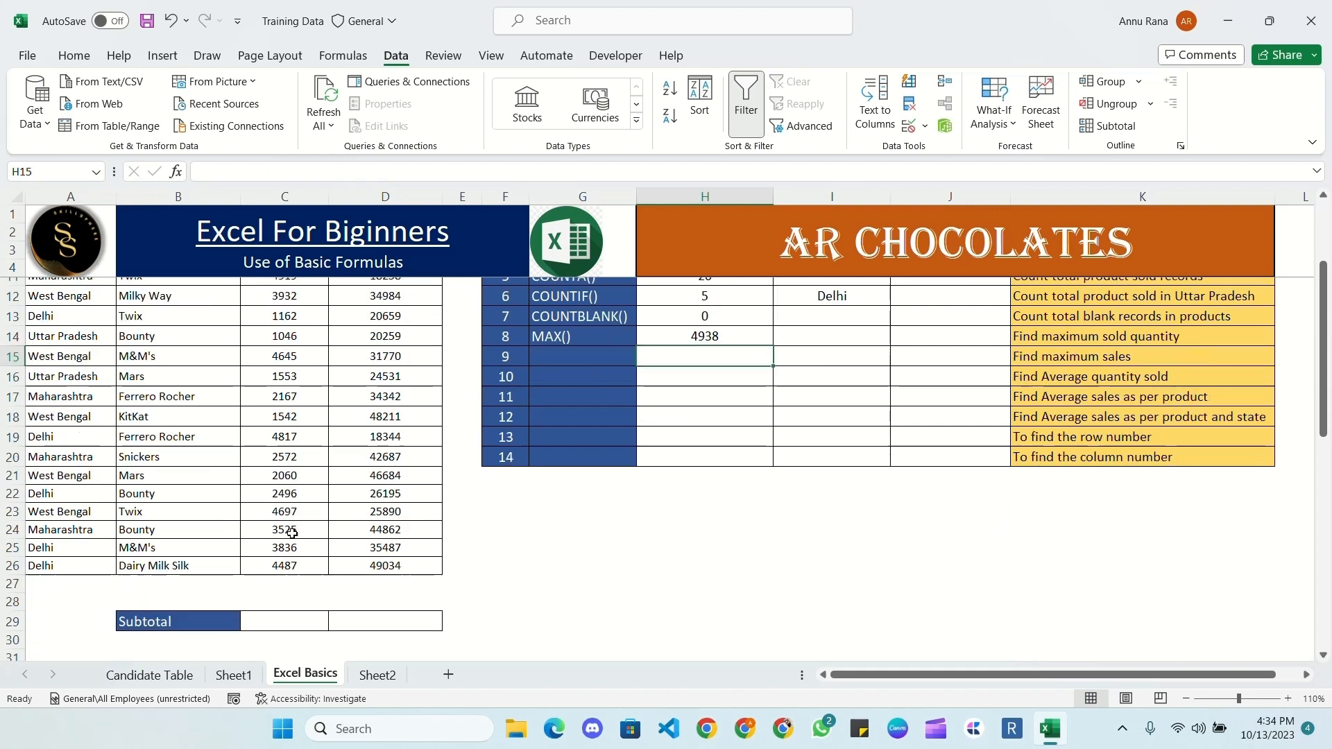
scroll(288, 357, "up", 1)
left_click(287, 349)
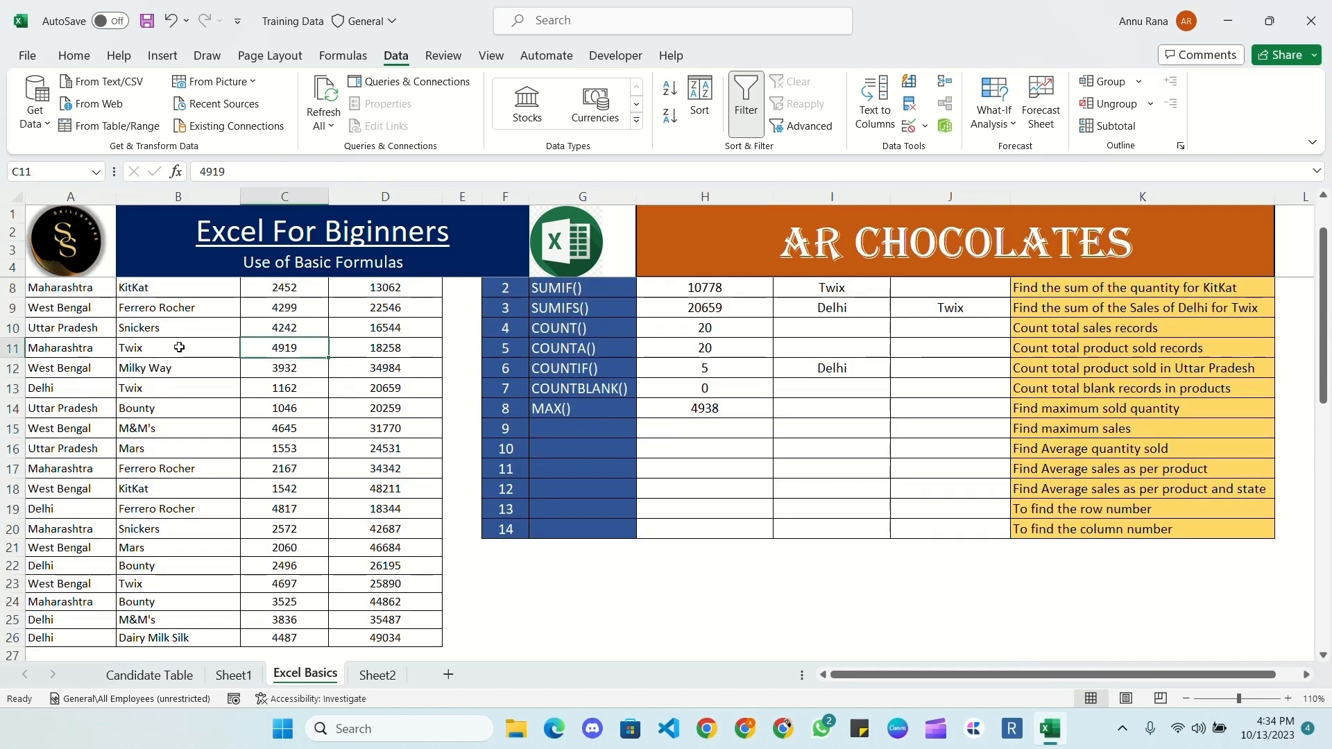
left_click(127, 348)
scroll(83, 347, "up", 1)
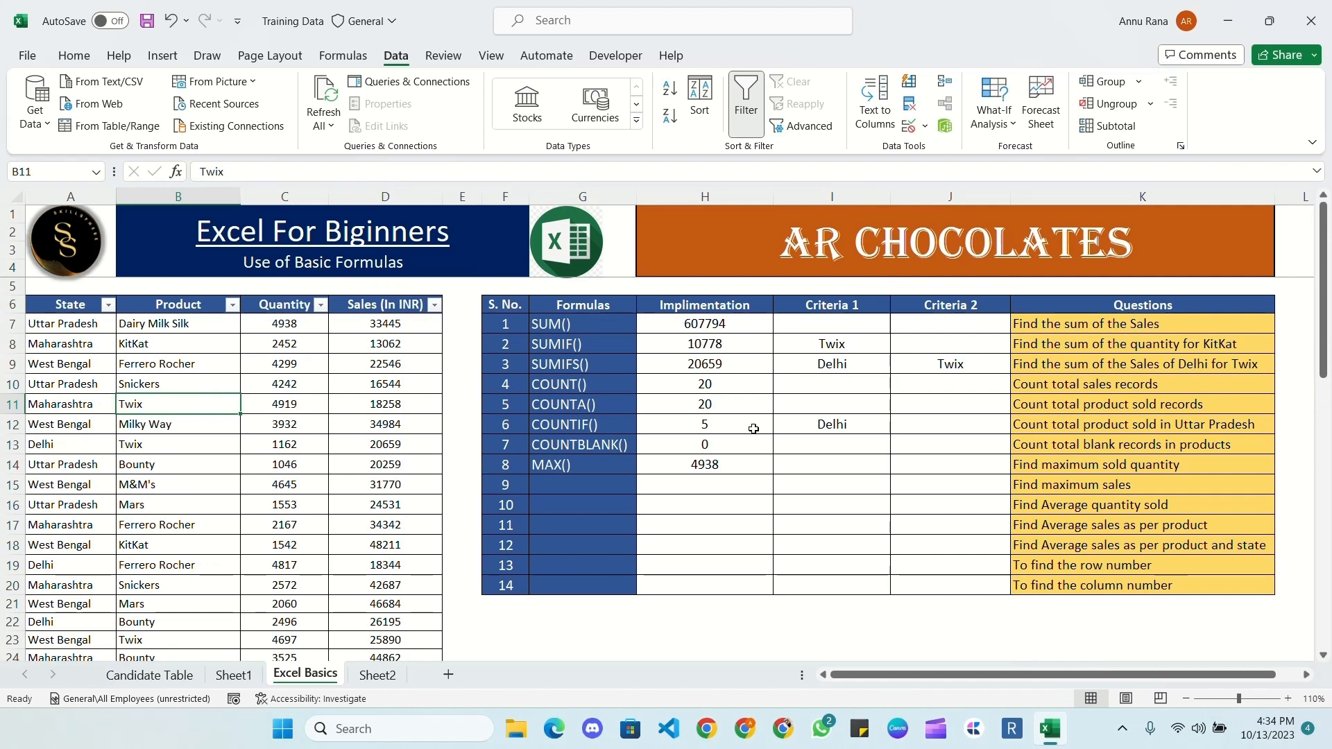
- Choose MIN() as the formula name in G15 for question 9
left_click(736, 484)
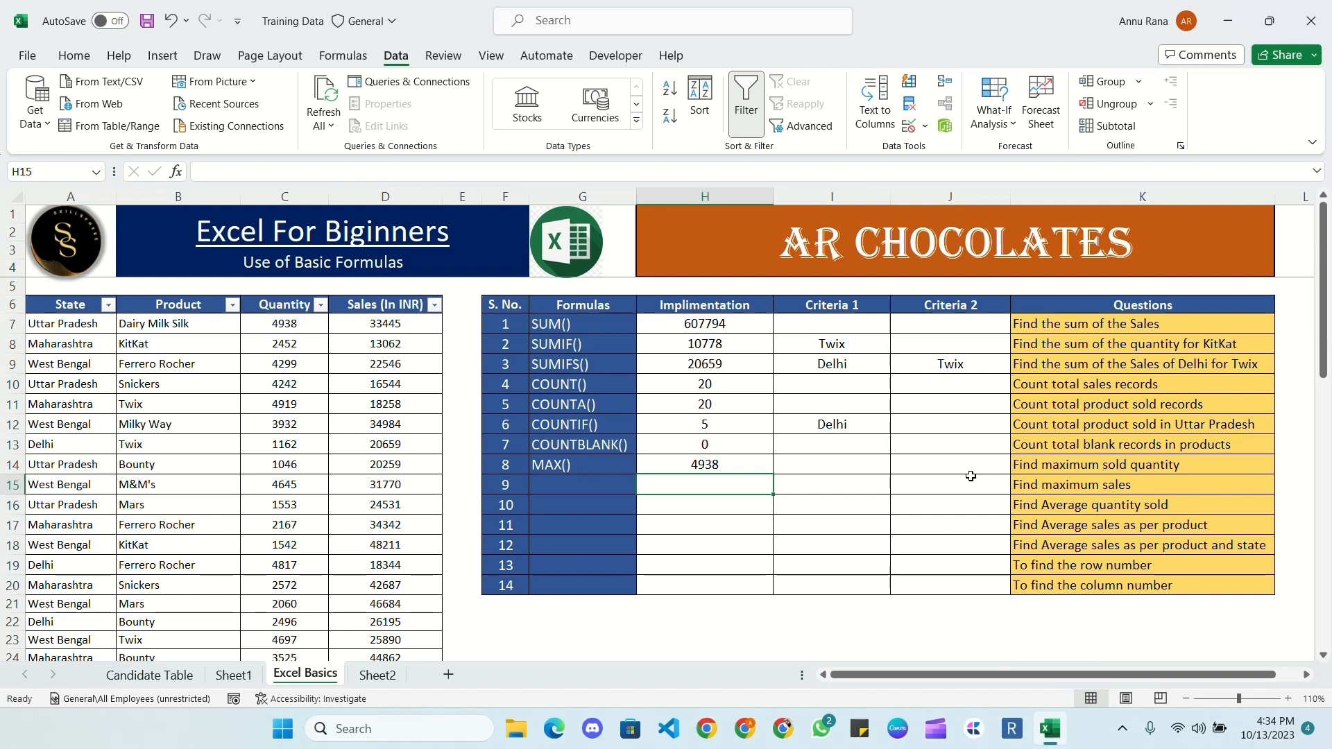
left_click(619, 490)
left_click(644, 486)
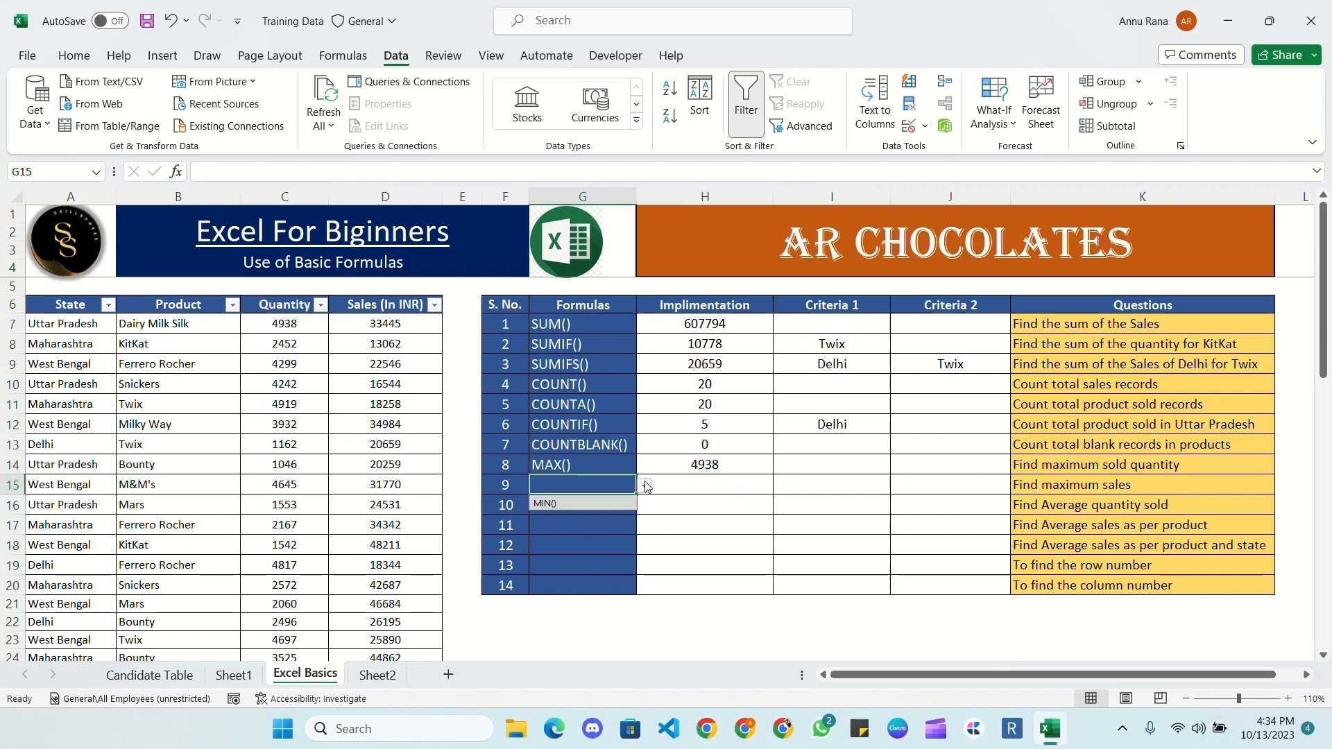
left_click(572, 505)
- Enter =MIN(D7:D26) in H15 to find the lowest value in the Sales column
left_click(705, 485)
type("=min")
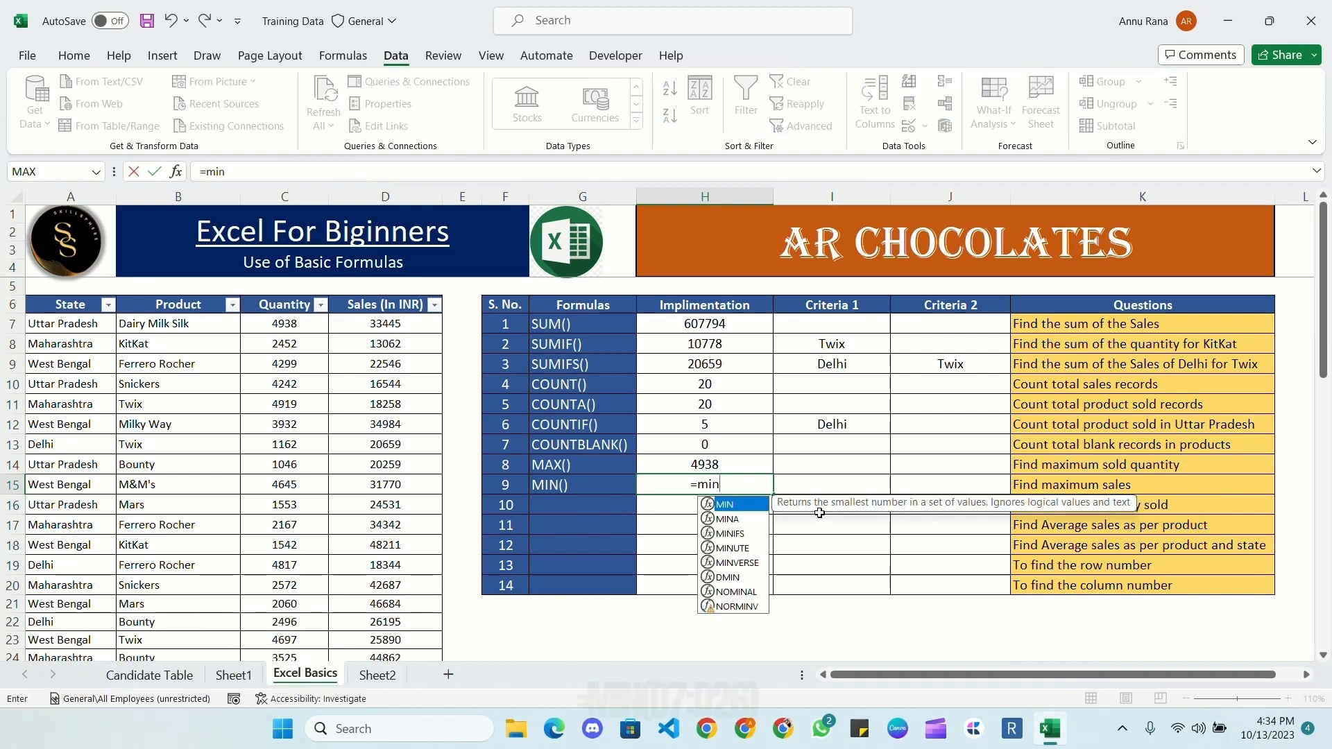
key("Tab")
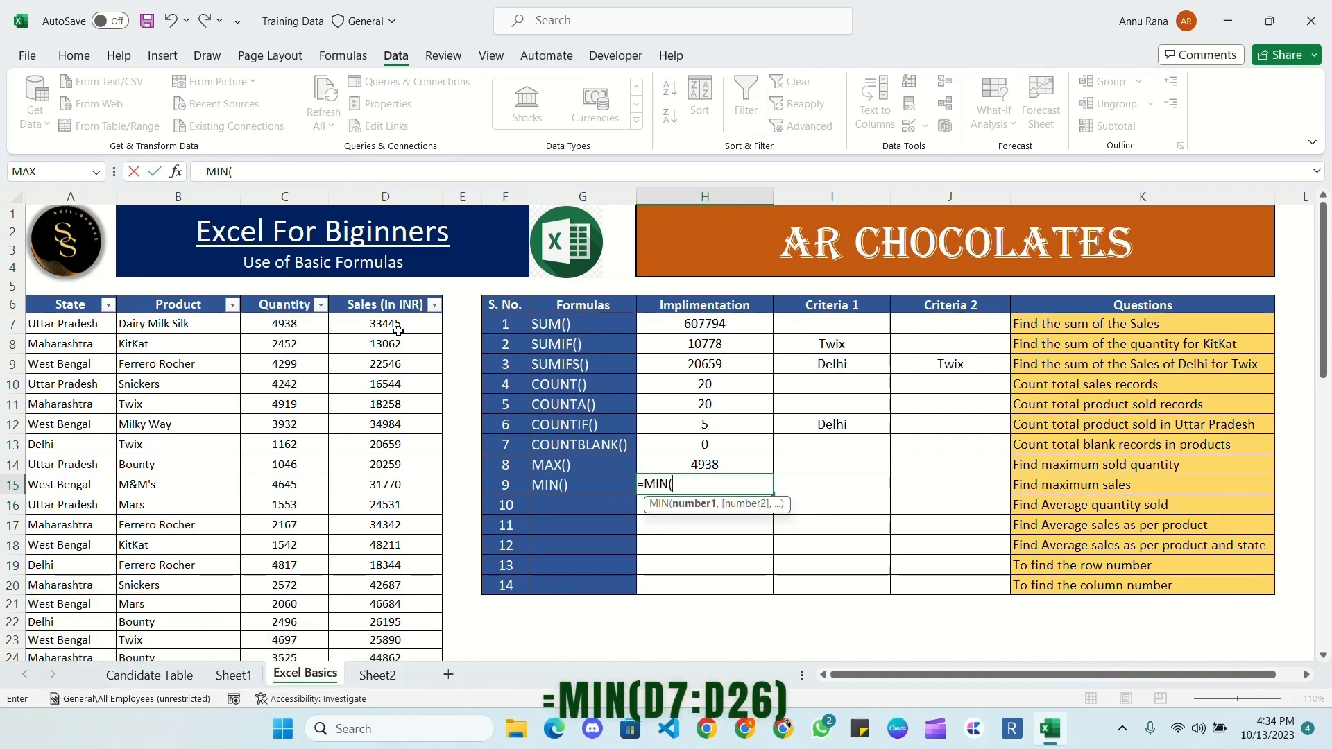
left_click(402, 323)
key("ctrl+shift+Down")
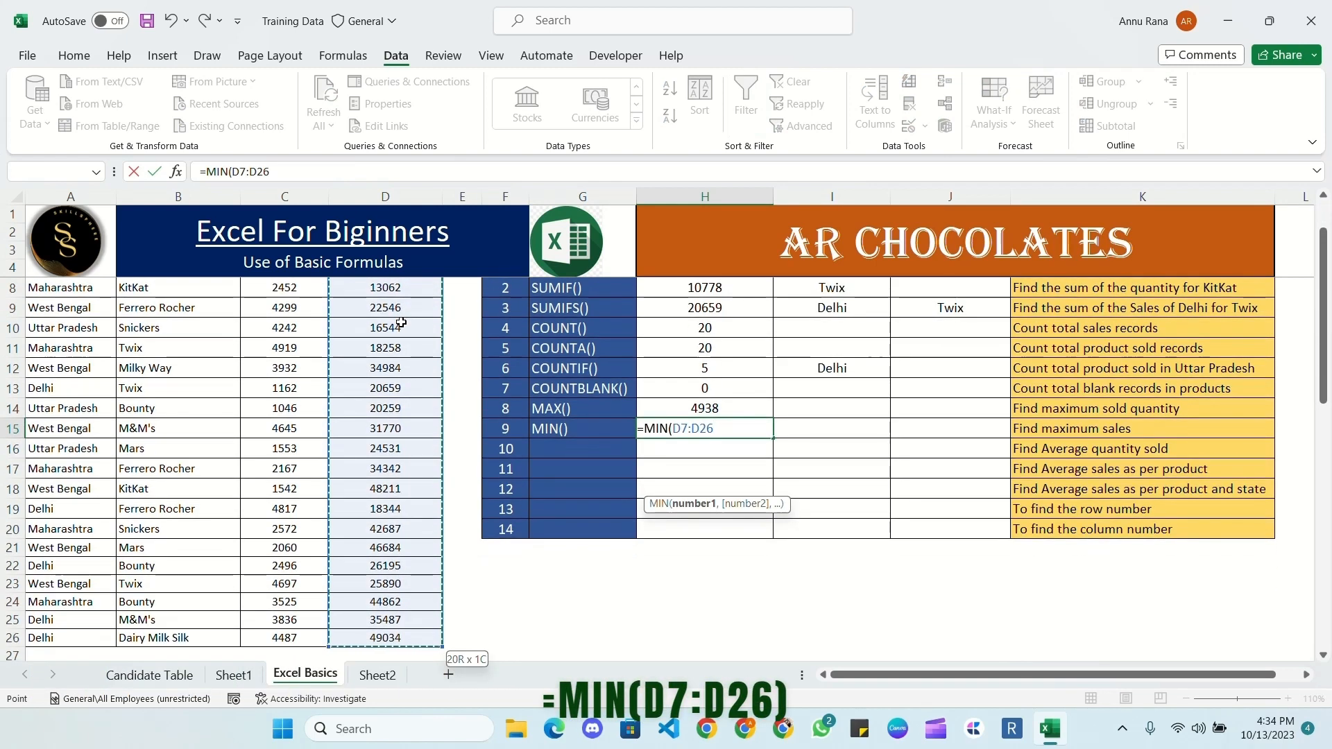
type(")")
key("Return")
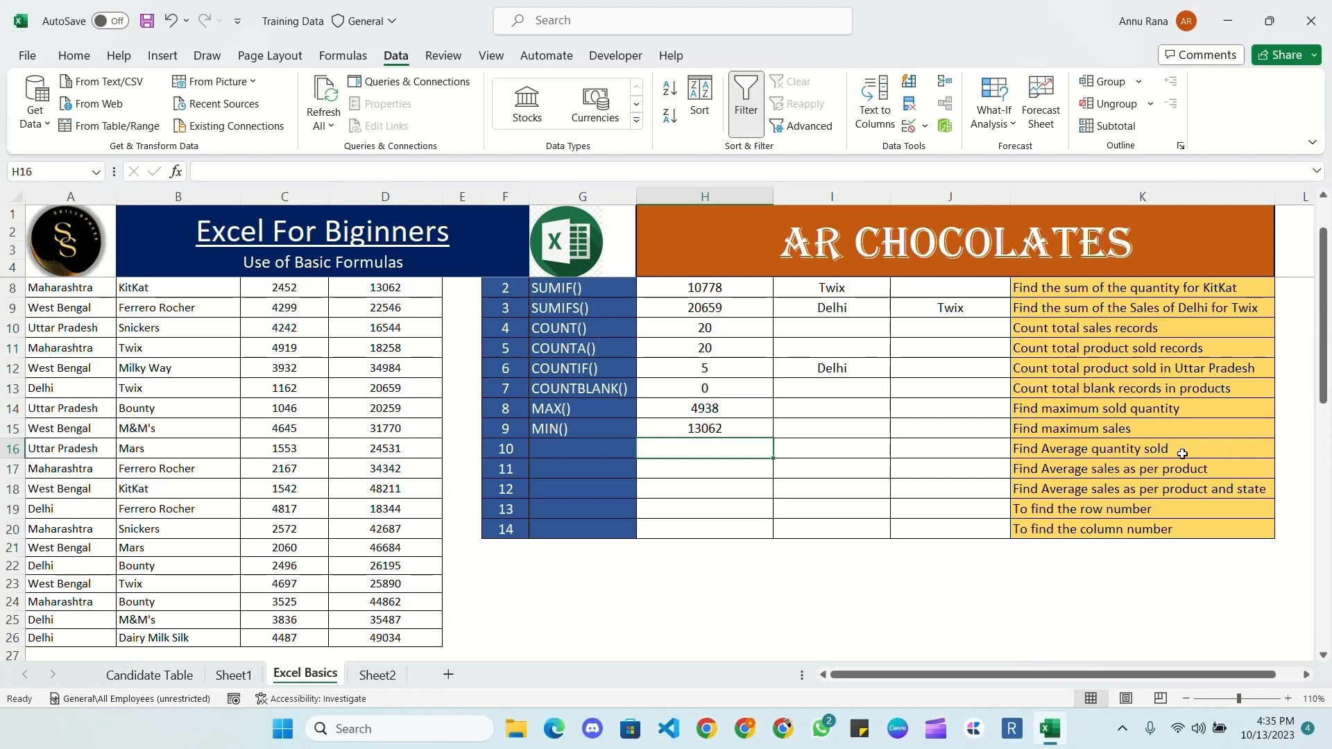
- Set AVERAGE() as the formula name in G16 and enter =AVERAGE(C7:C26) in H16 for the average quantity sold
left_click(611, 452)
type("AVERAGE()")
left_click(653, 451)
type("=")
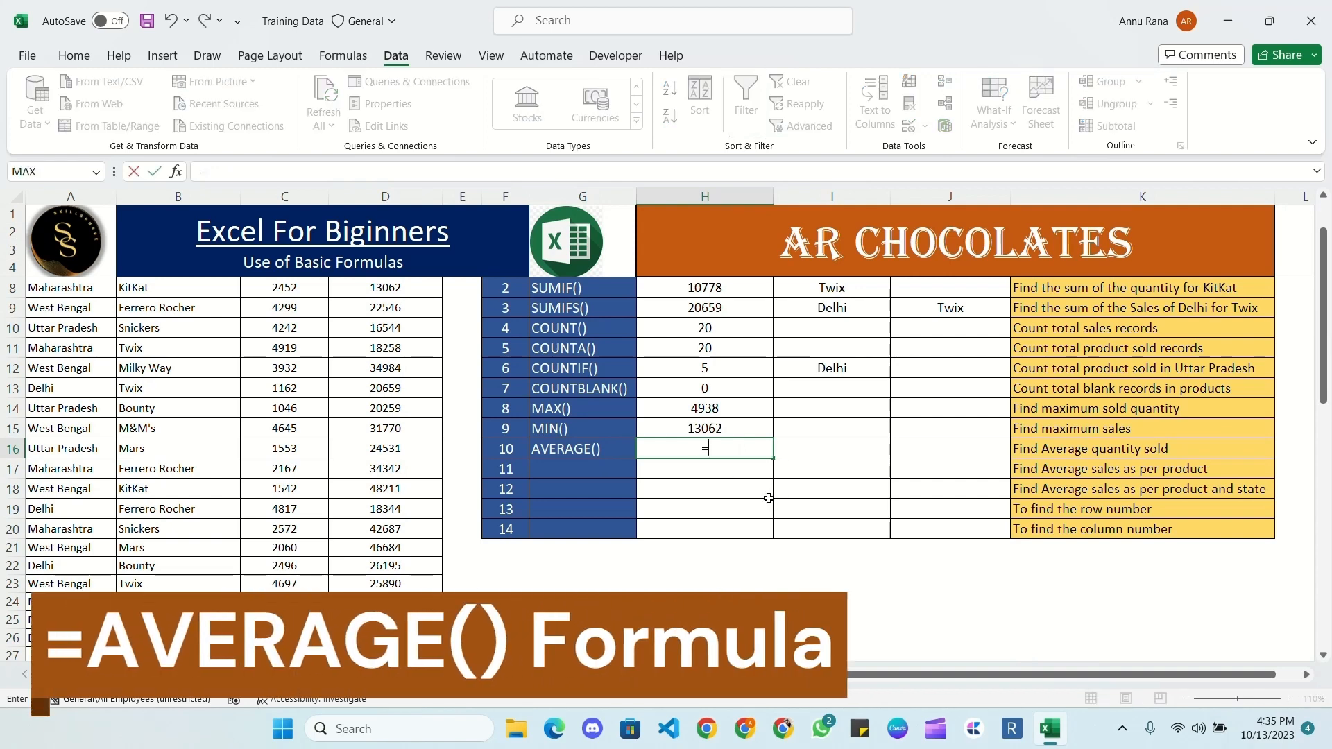
type("avera")
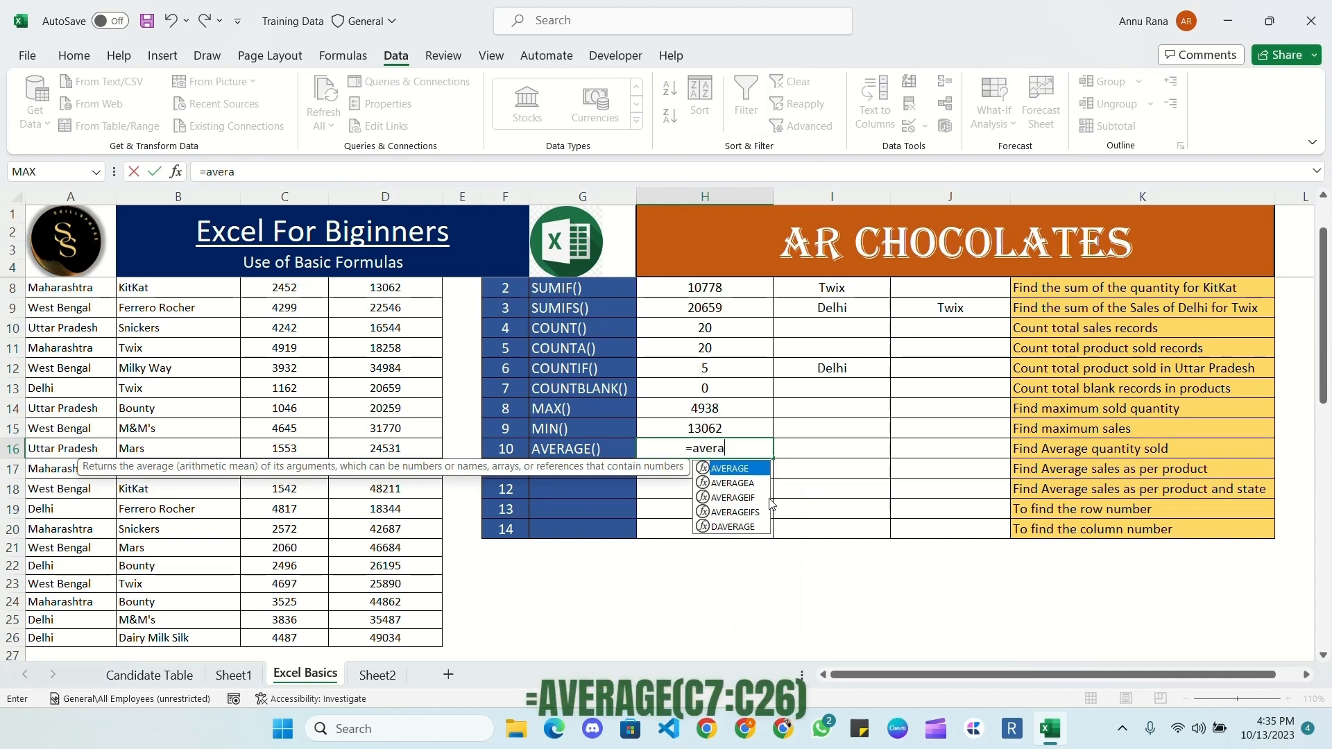
key("Tab")
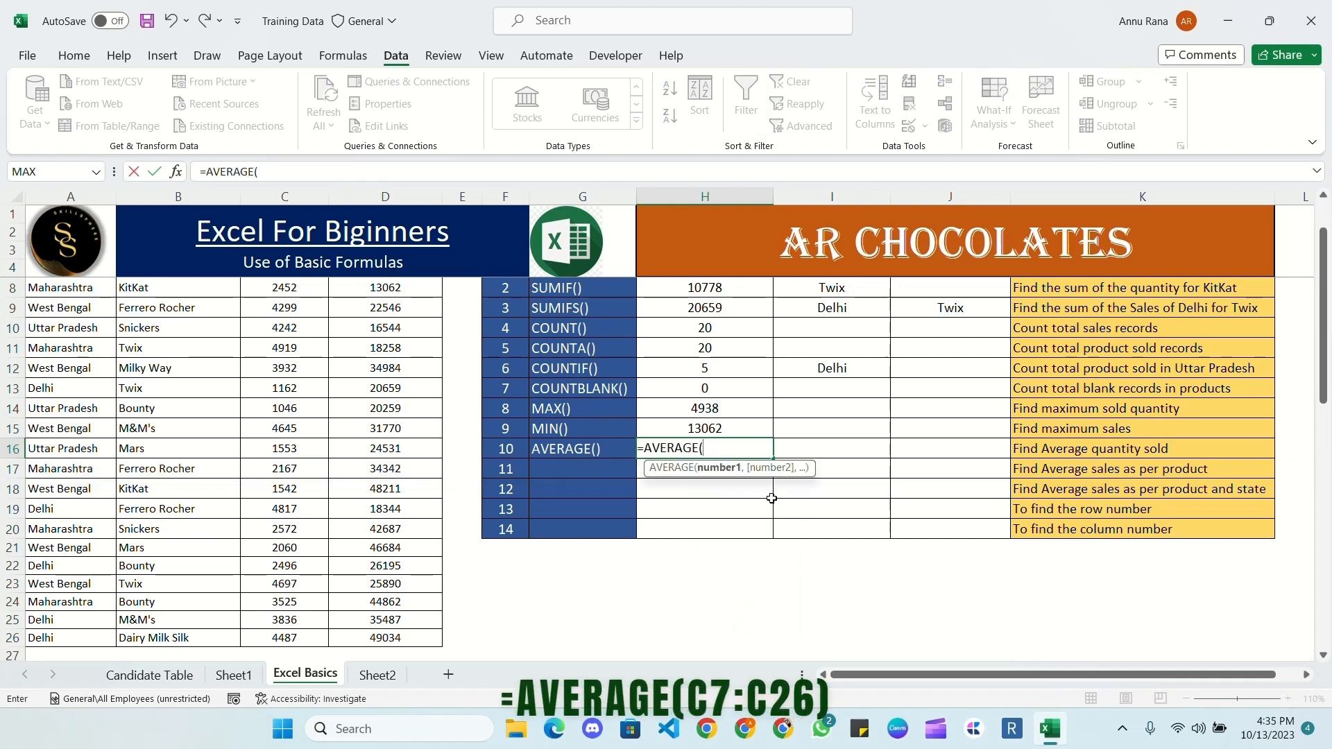
scroll(770, 499, "up", 1)
left_click(293, 322)
key("ctrl+shift+Down")
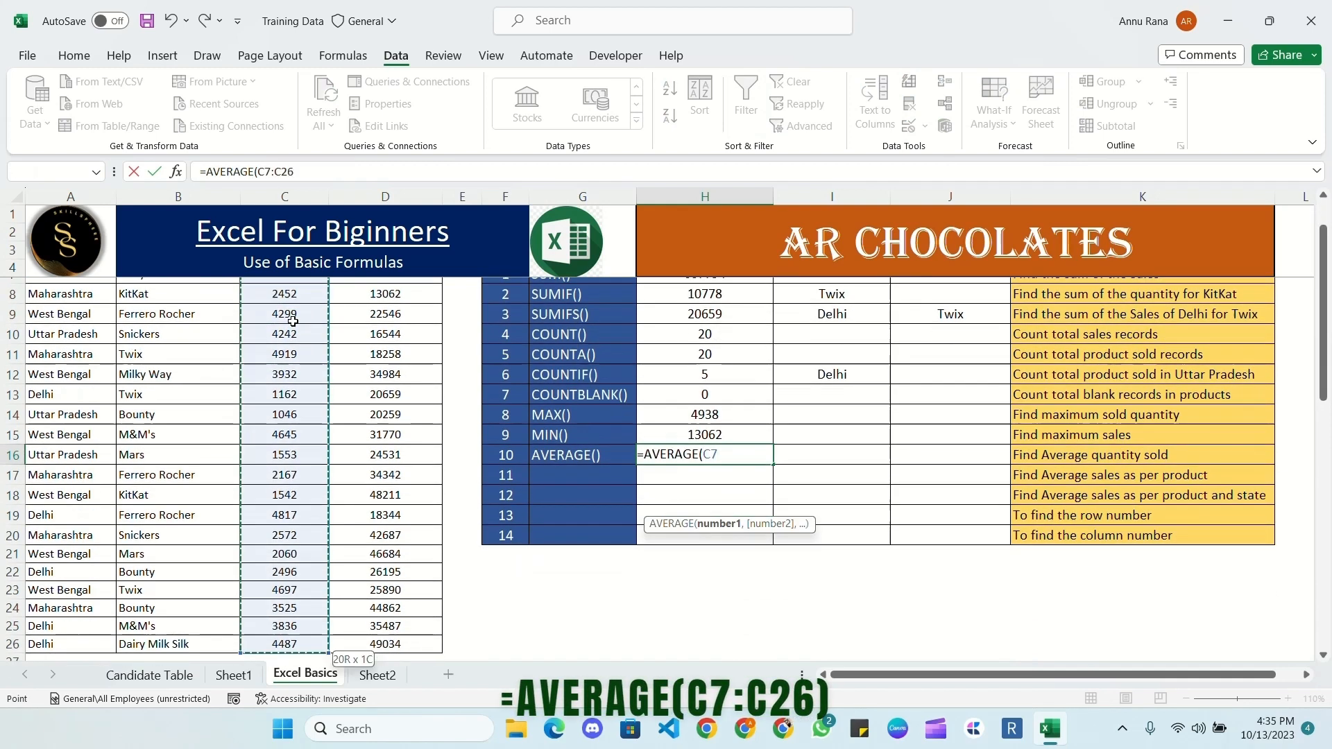
key("Return")
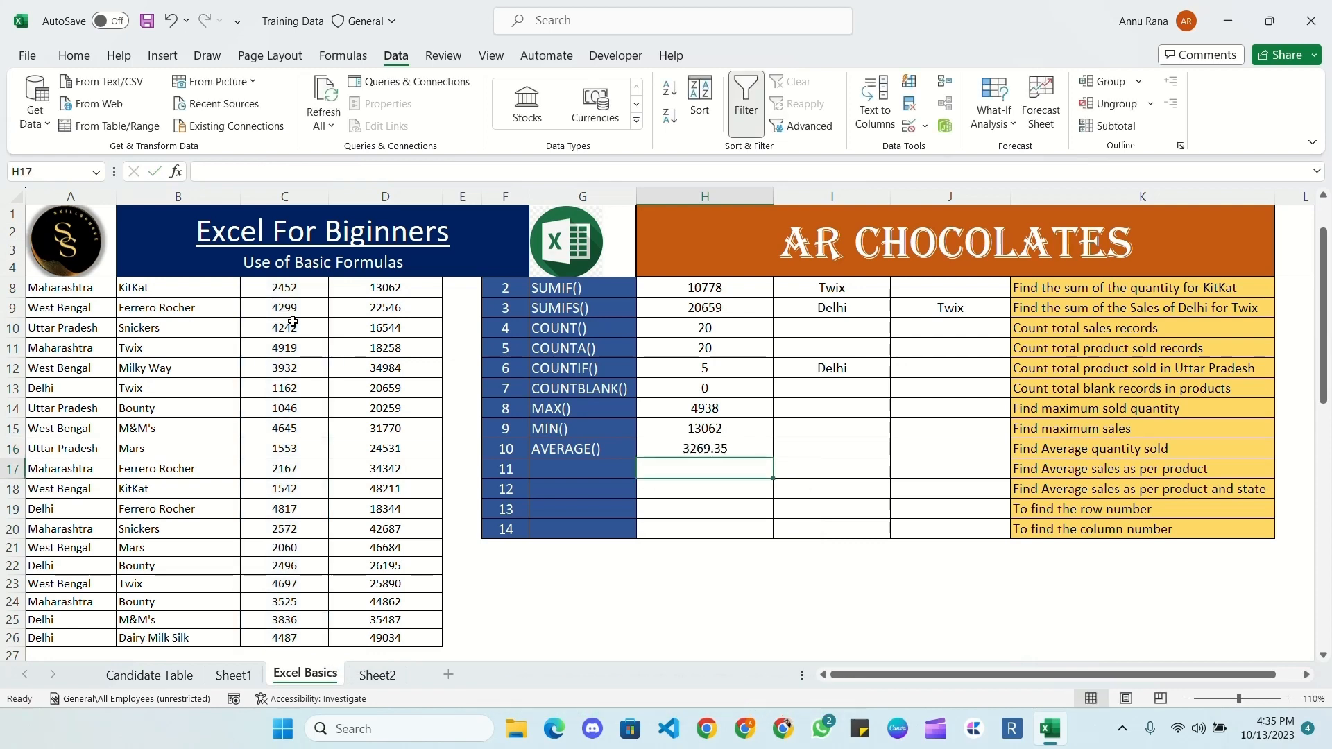
- Format the average quantity in H16 to display without decimal places
left_click(725, 448)
left_click(74, 56)
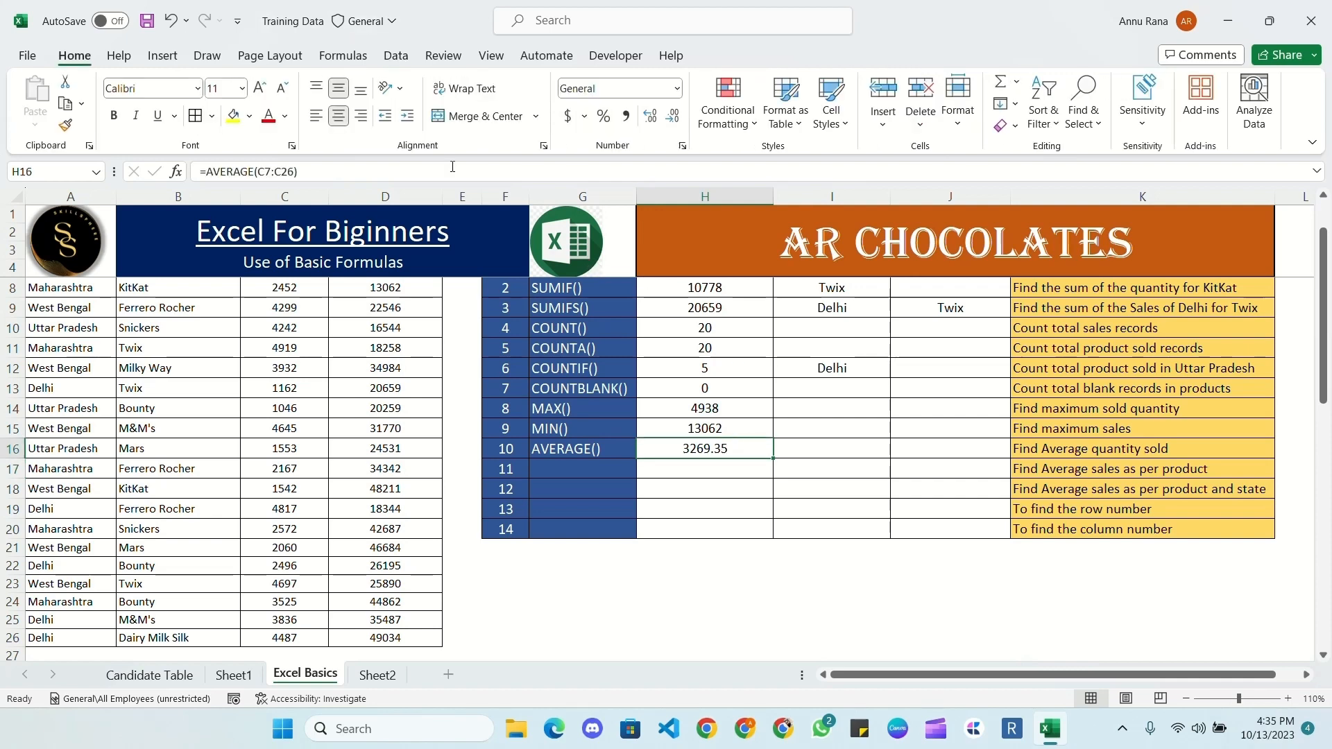
double_click(672, 116)
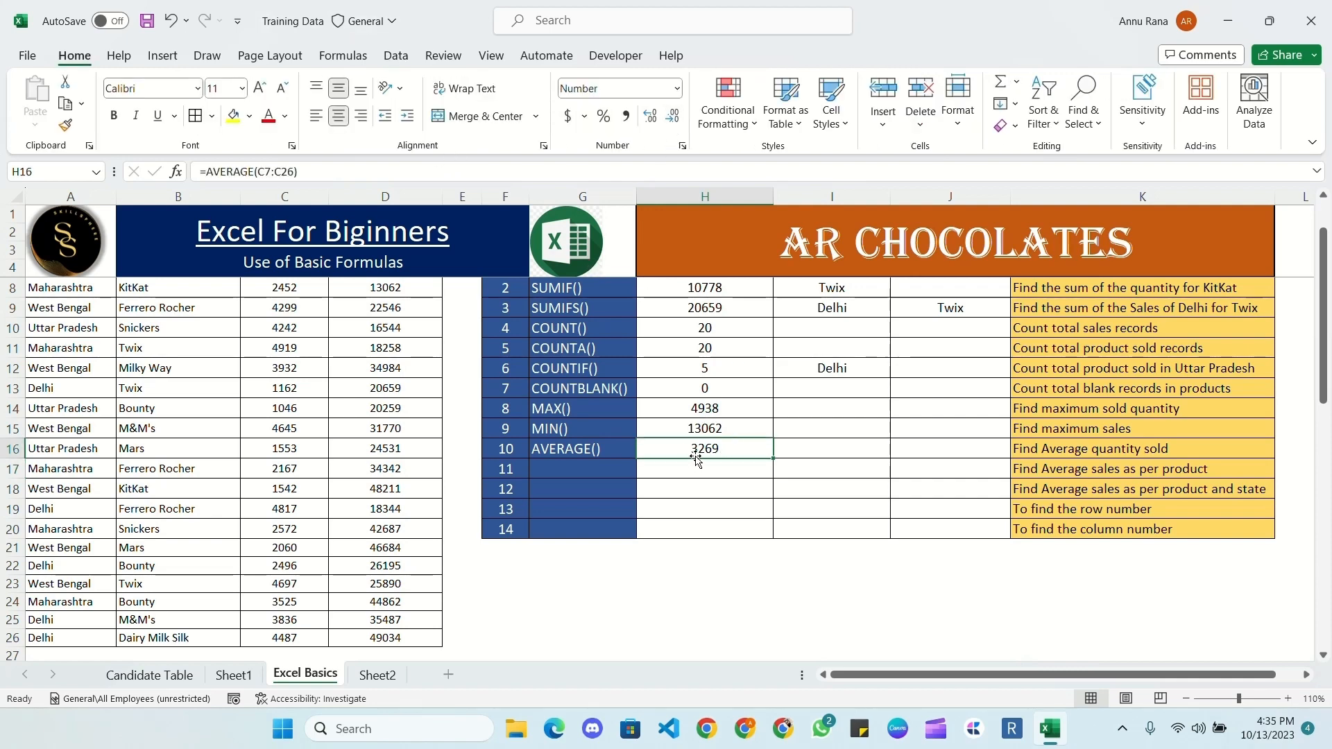
- Choose AVERAGEIF() as the formula name in G17 for question 11
left_click(701, 469)
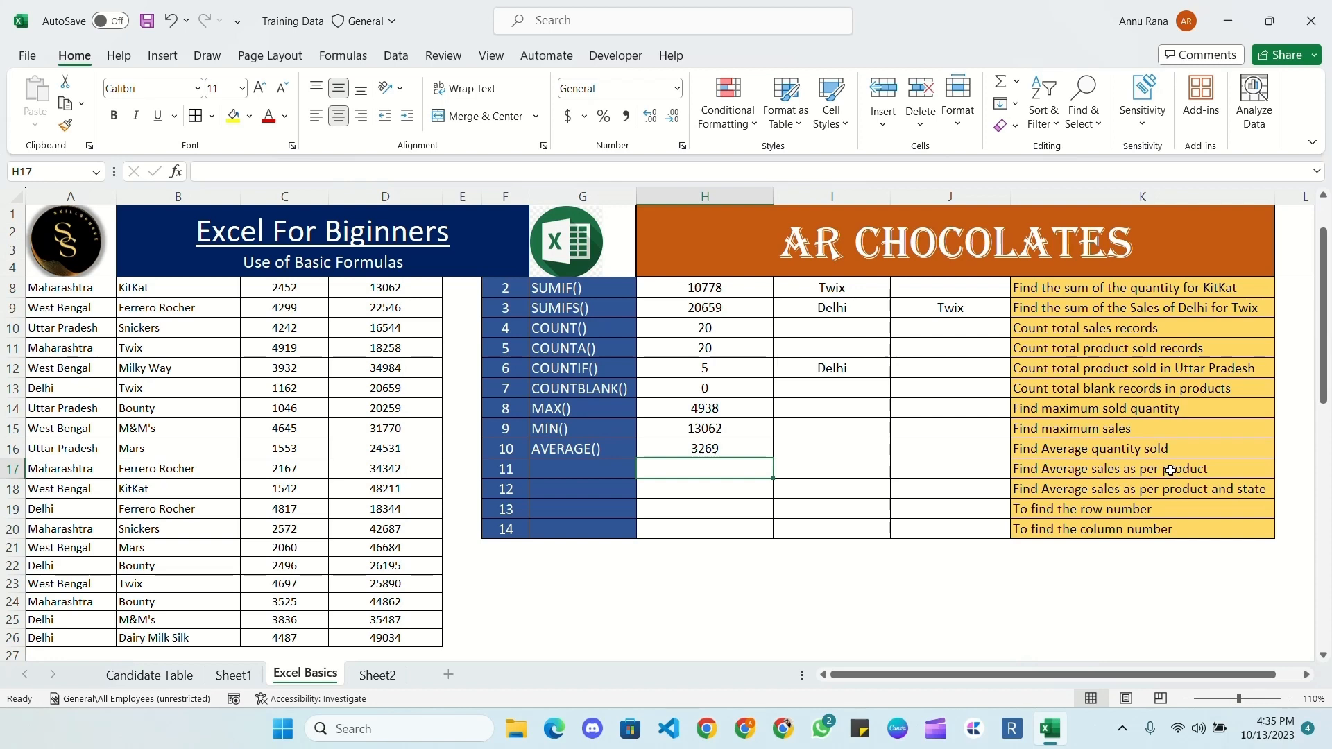
key("Right")
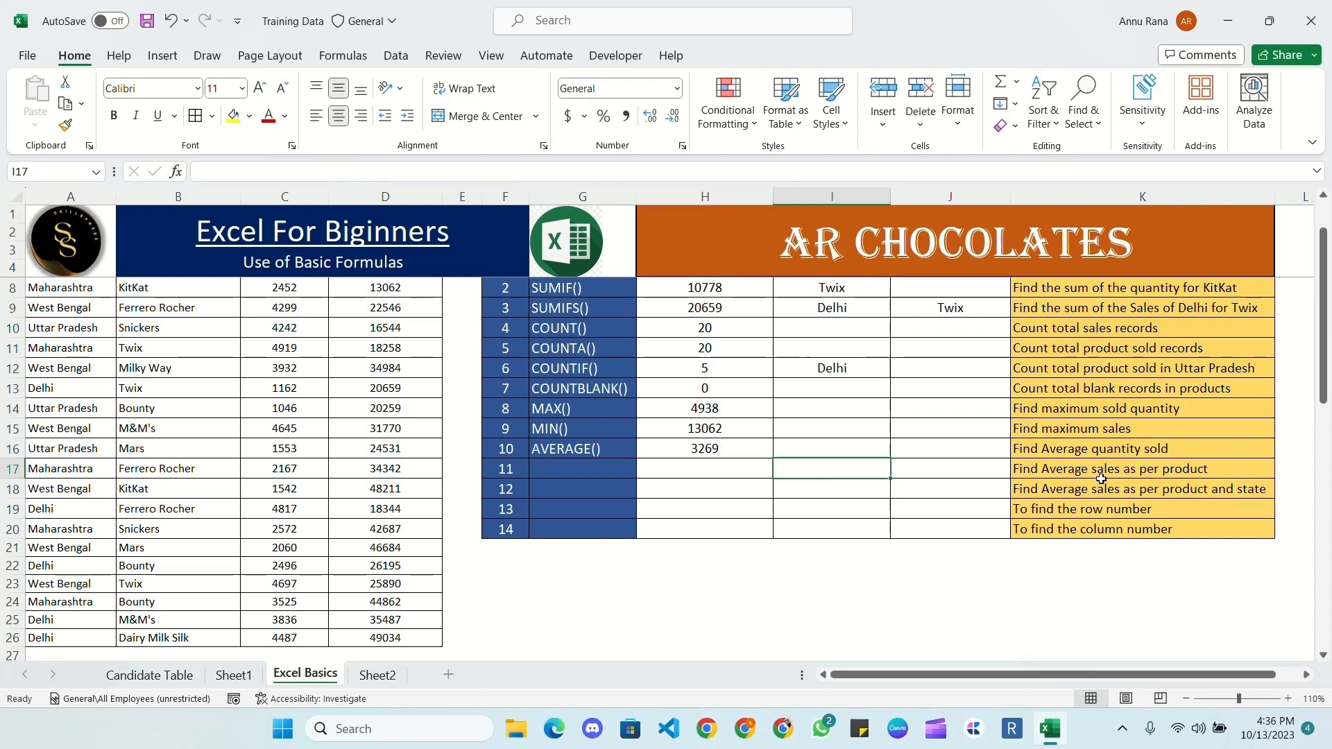
left_click(600, 475)
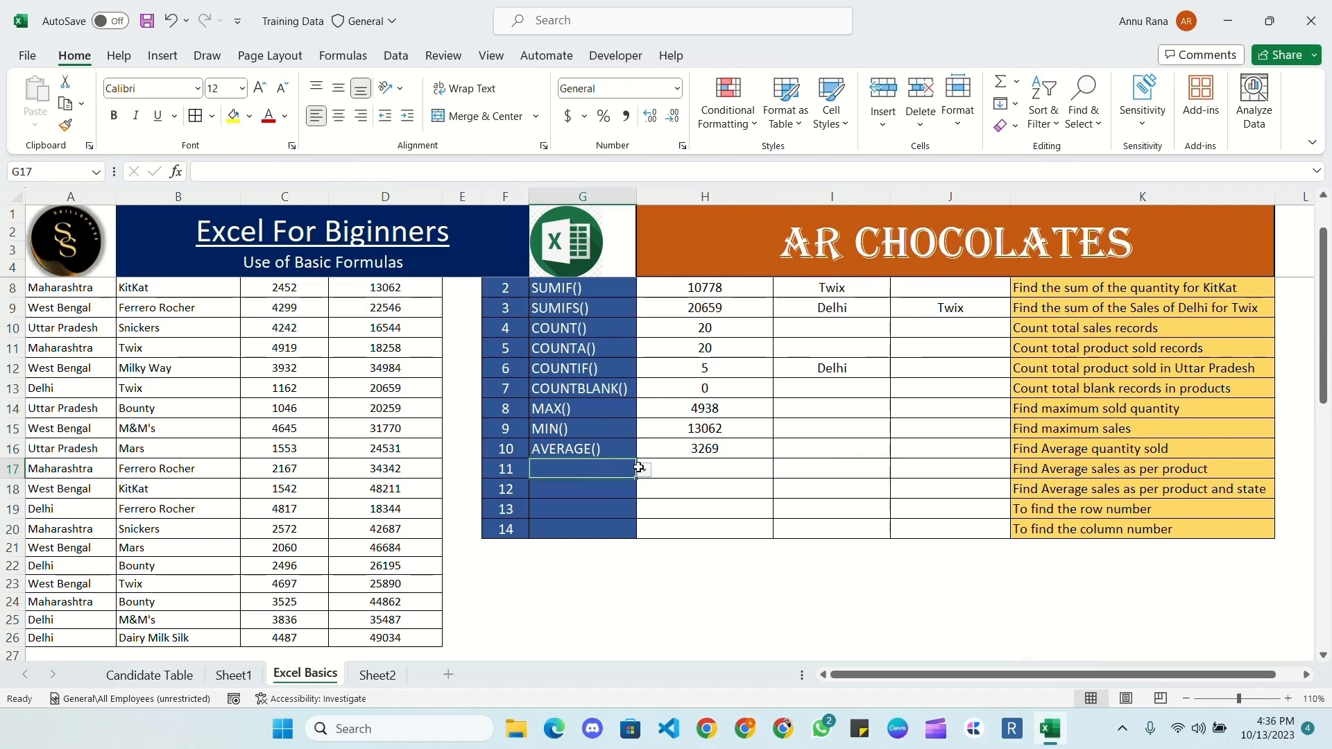
left_click(645, 469)
left_click(580, 488)
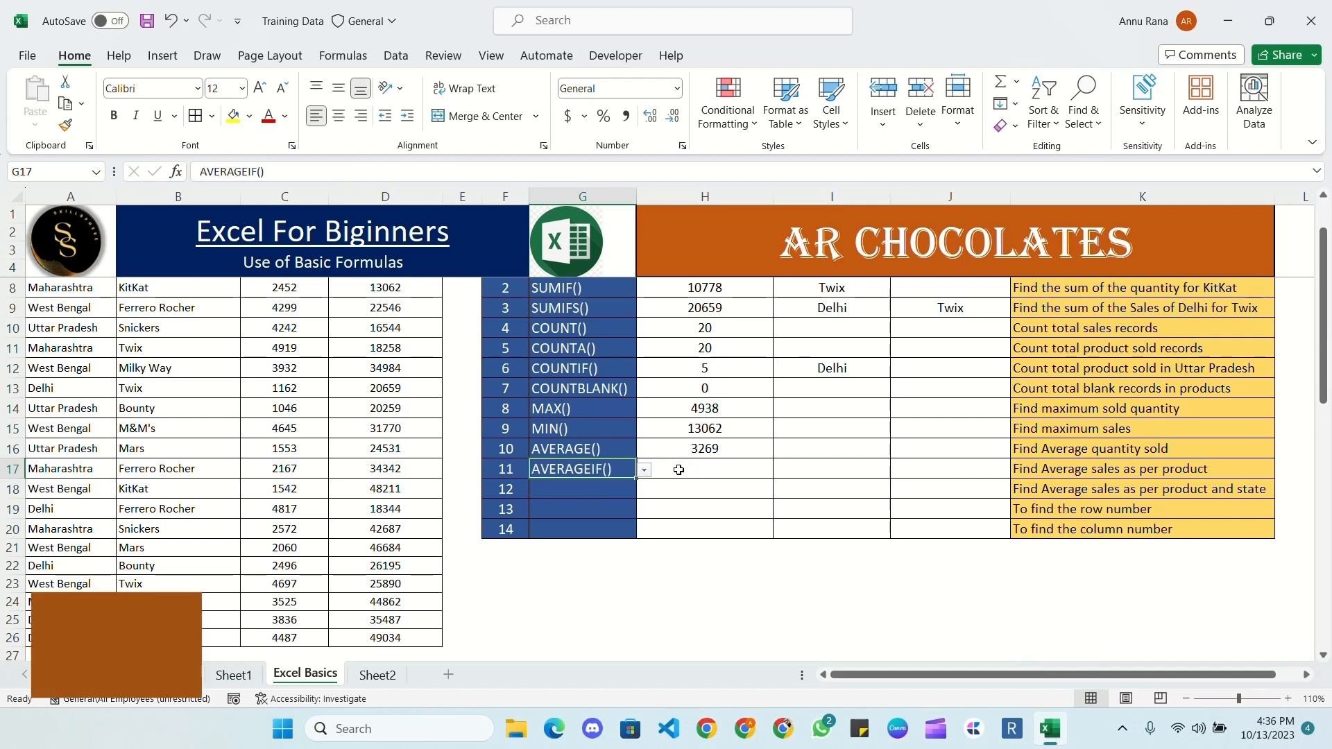
- Enter =AVERAGEIF(B7:B26,I17,D7:D26) in H17 to average the sales by product
left_click(684, 468)
type("=")
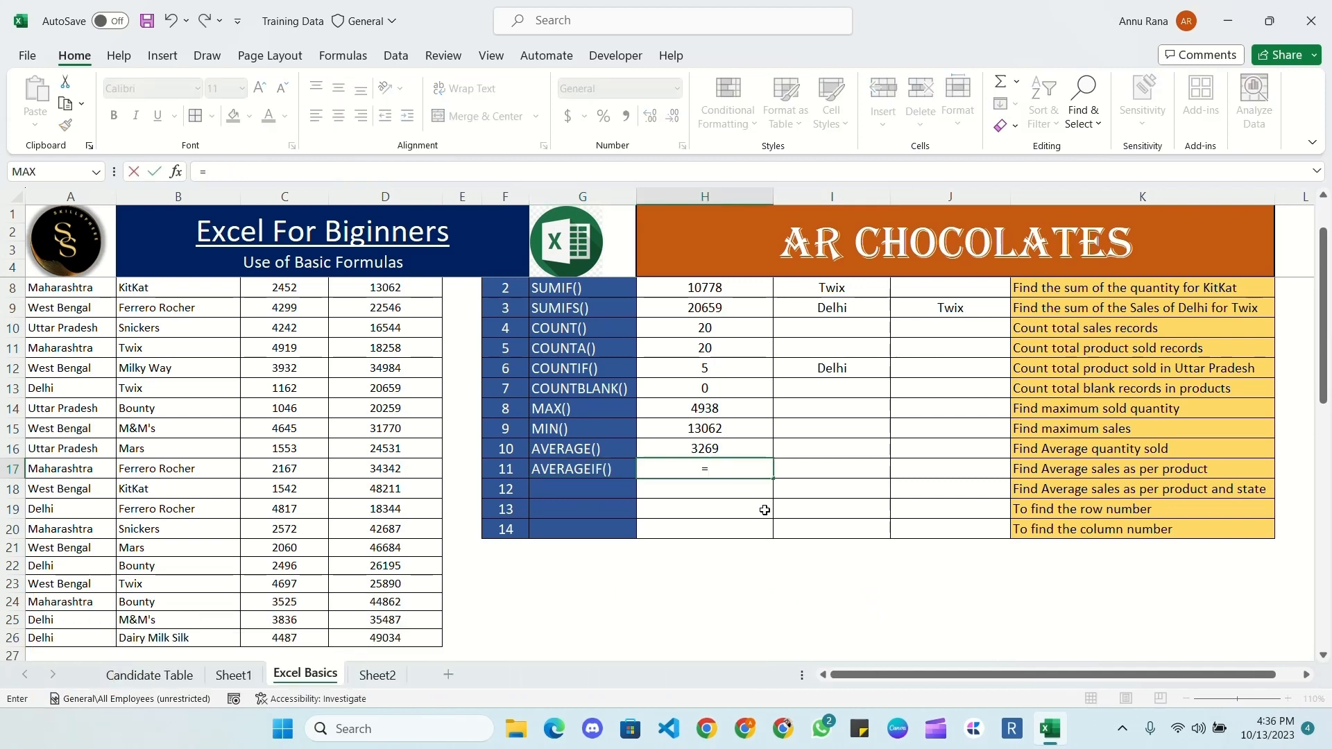
type("avera")
double_click(762, 518)
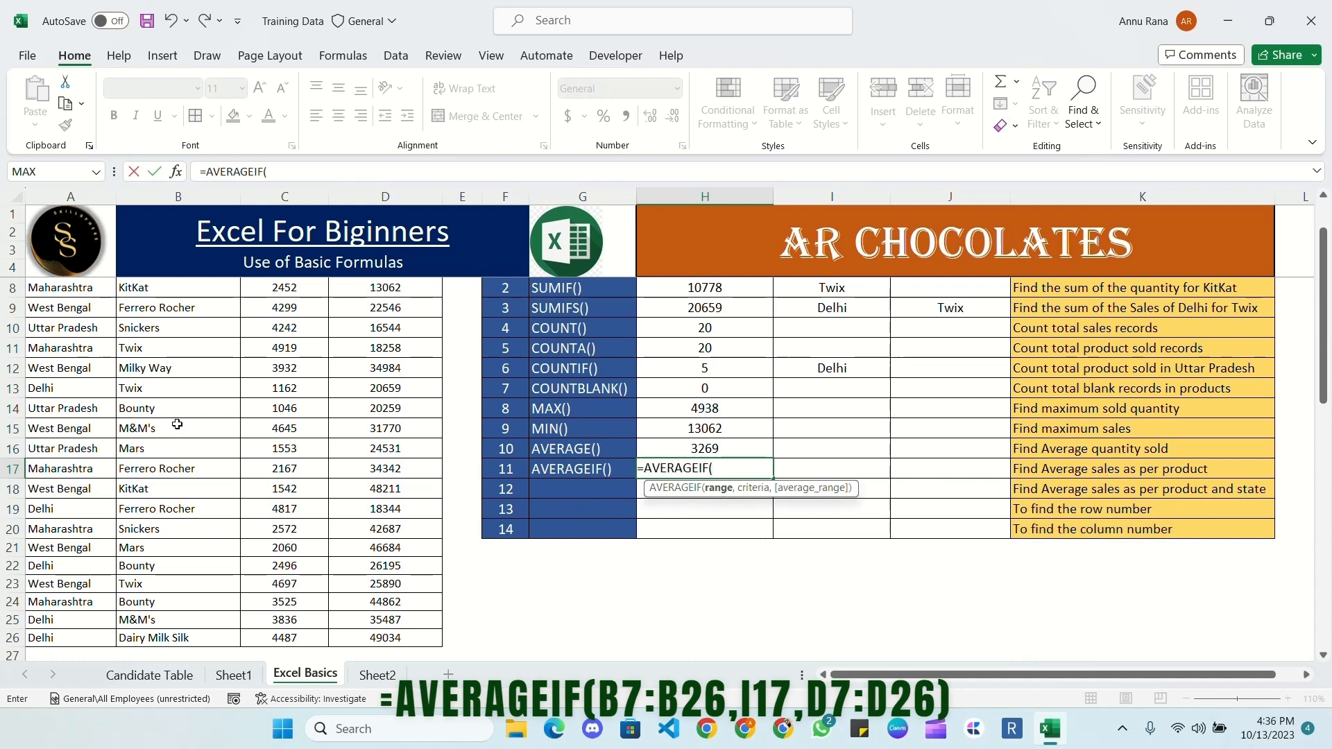
scroll(178, 425, "up", 1)
left_click(179, 323)
key("ctrl+shift+Down")
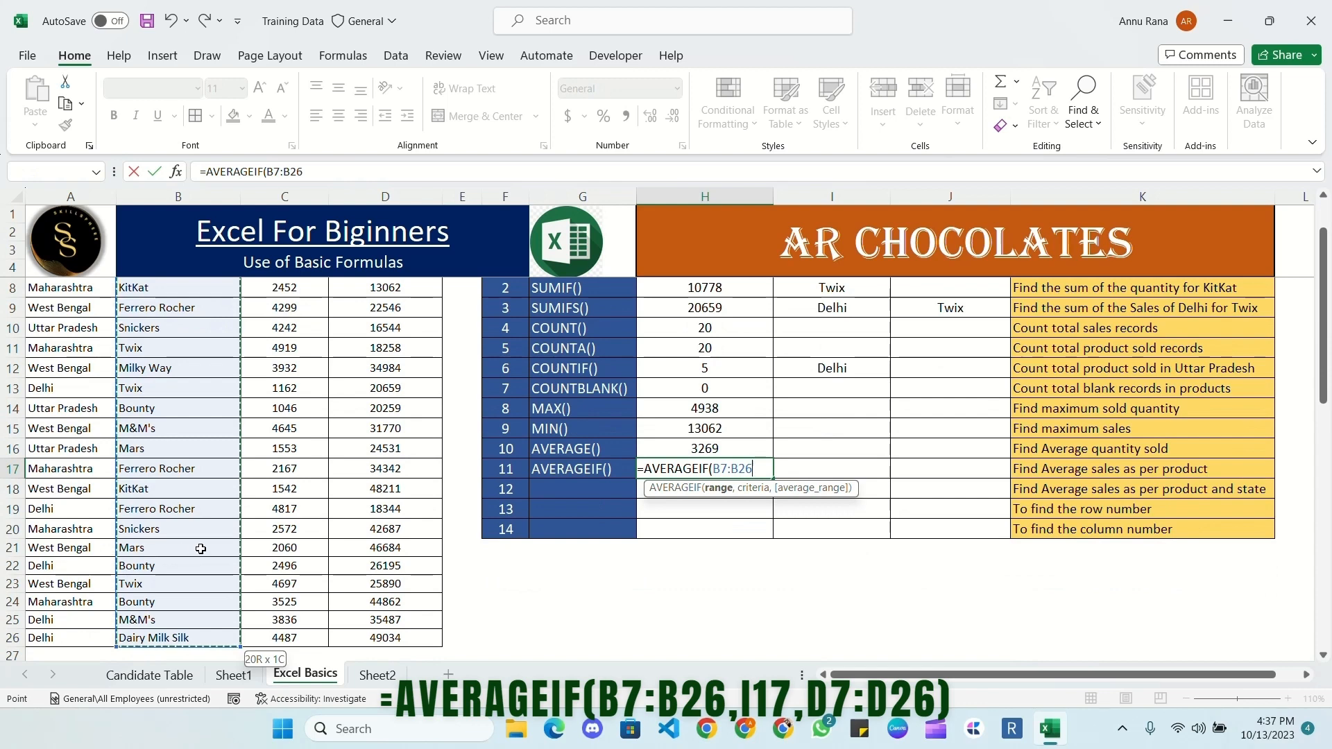
type(",")
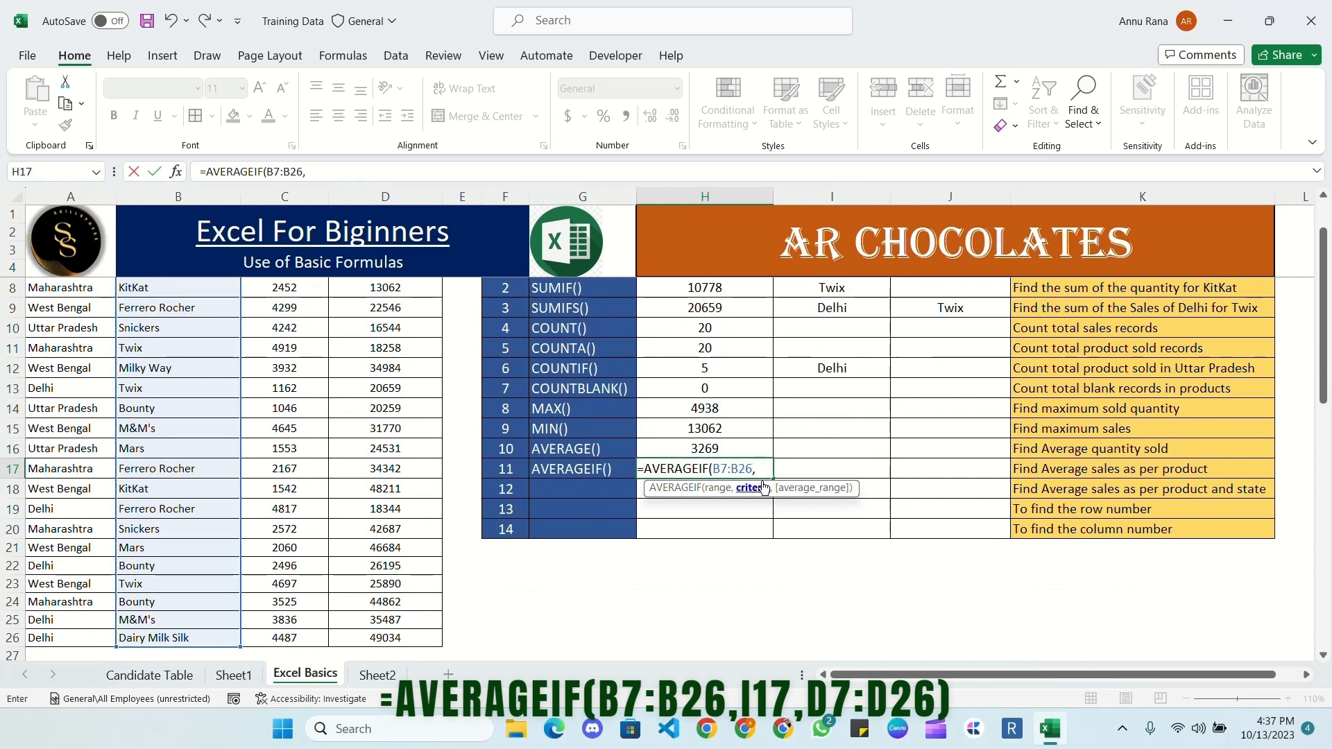
left_click(838, 469)
type(",")
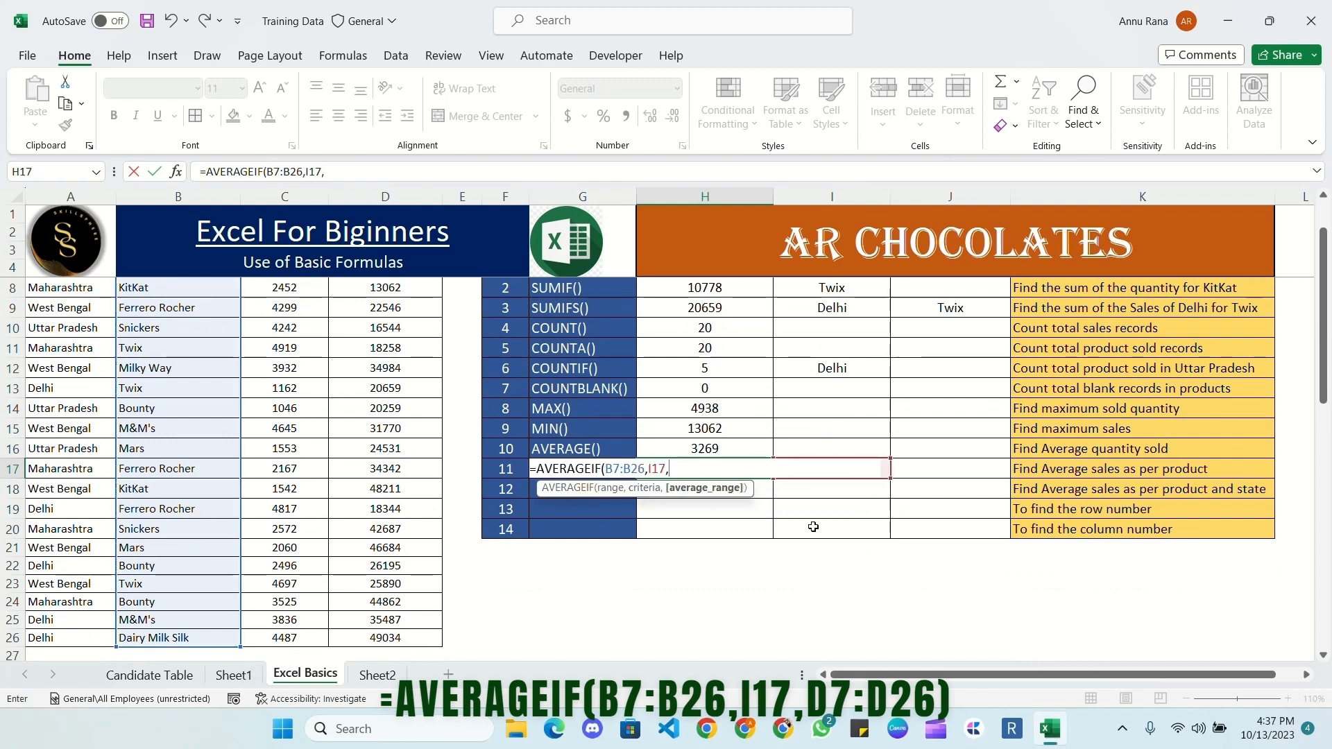
scroll(381, 308, "up", 1)
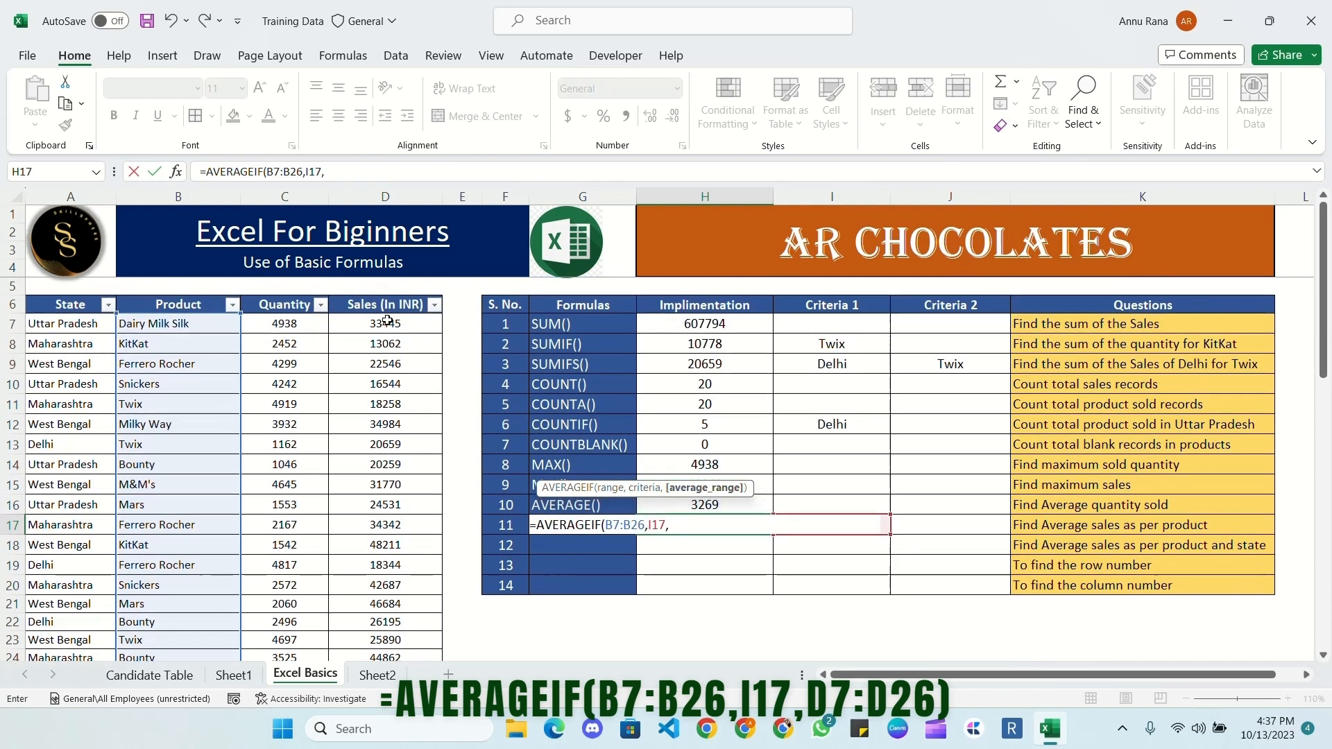
left_click(396, 323)
key("ctrl+shift+Down")
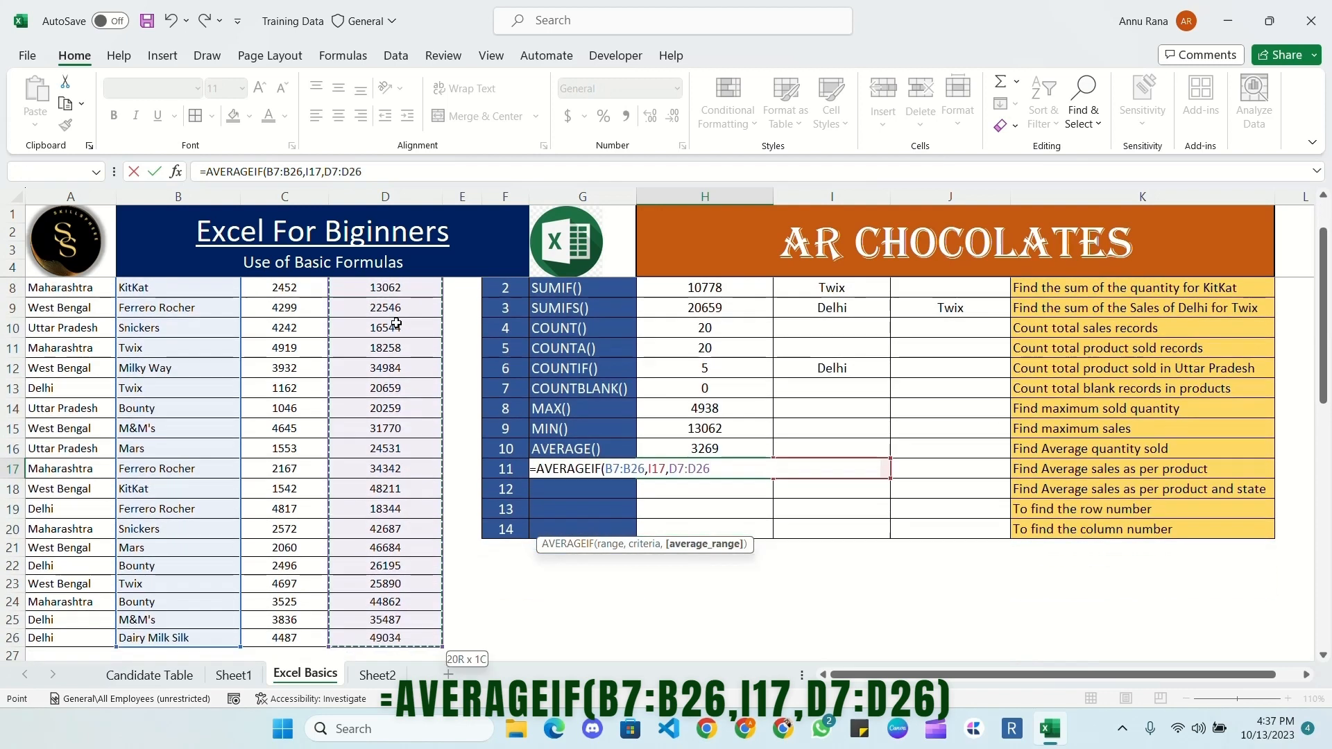
type(")")
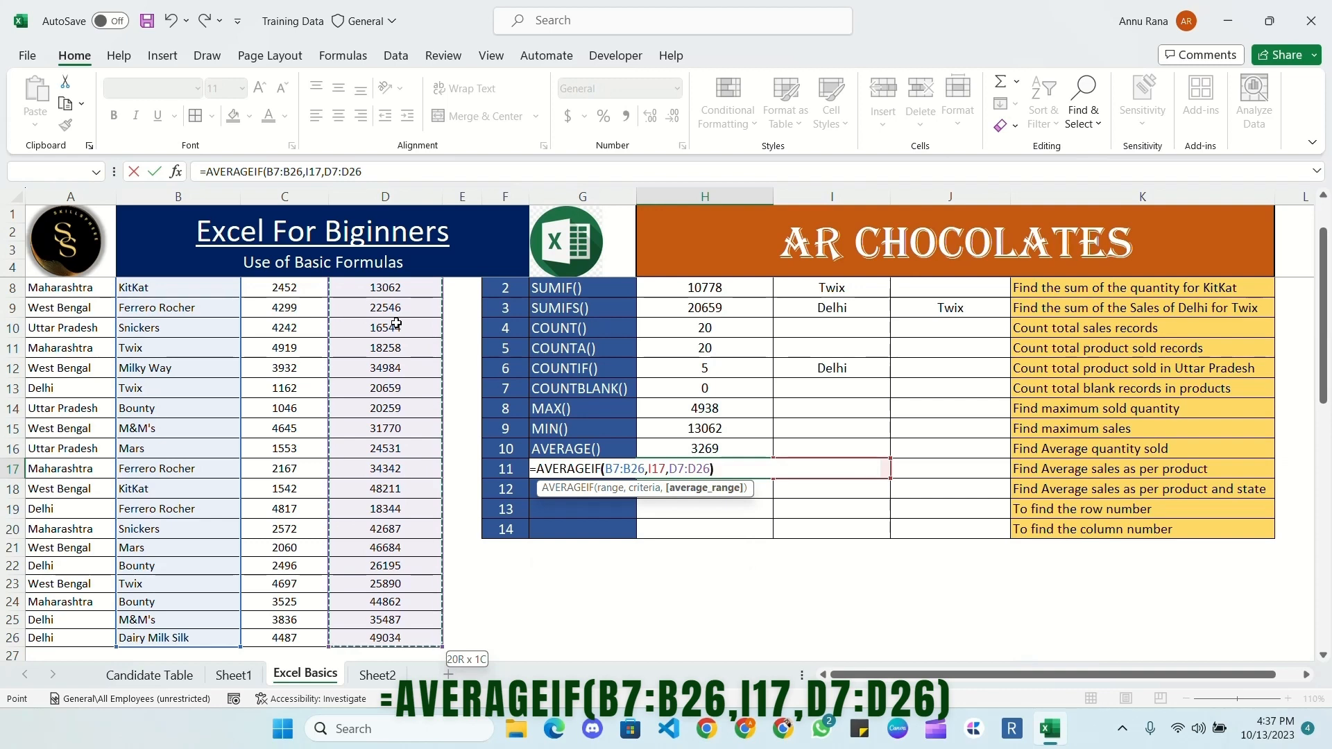
key("Return")
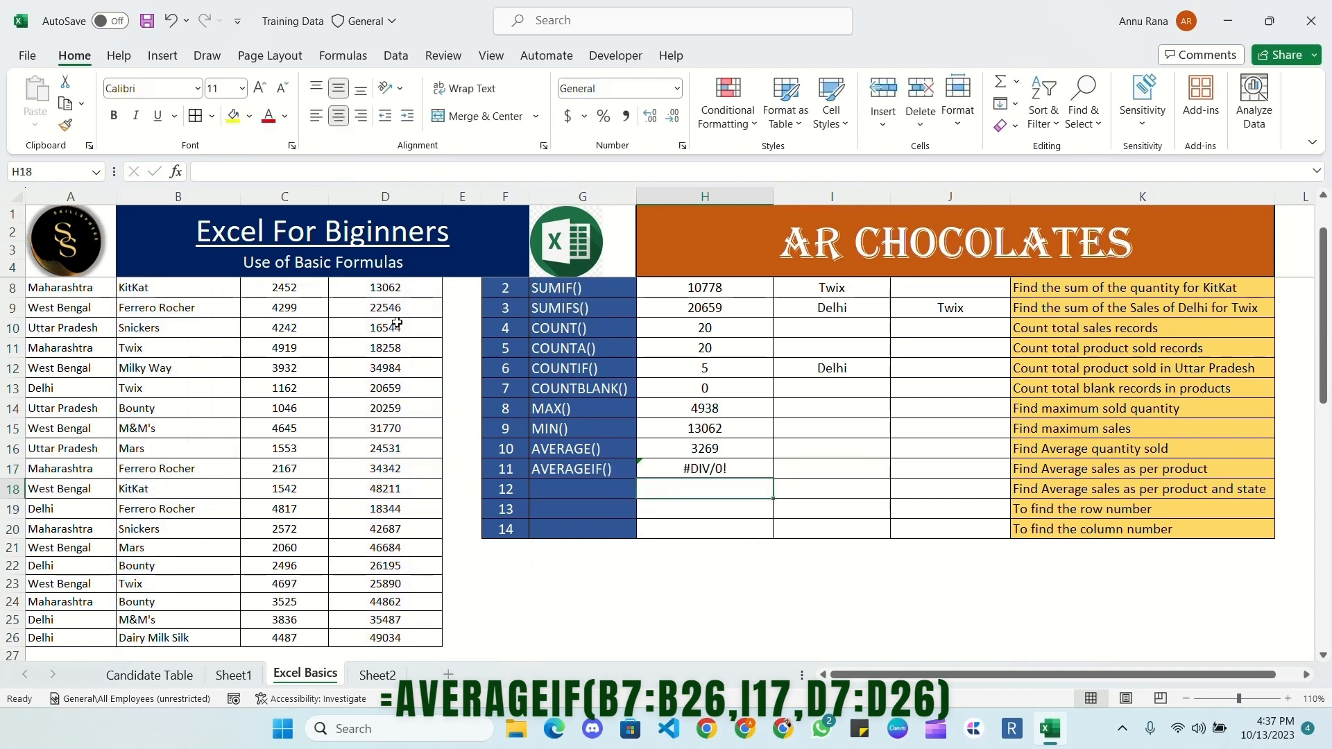
- Copy the Twix criterion from I8 into I17, including its product drop-down
left_click(876, 472)
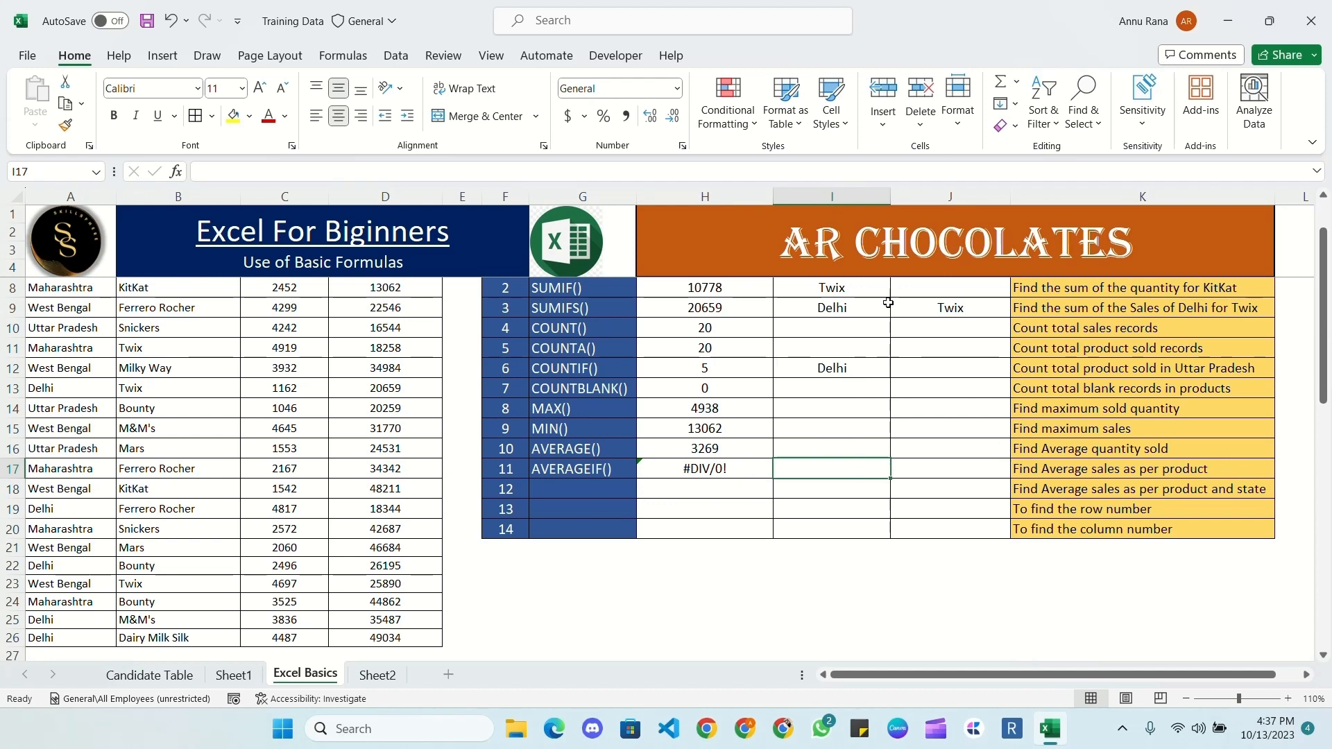
left_click(867, 290)
key("ctrl+c")
left_click(835, 466)
key("ctrl+v")
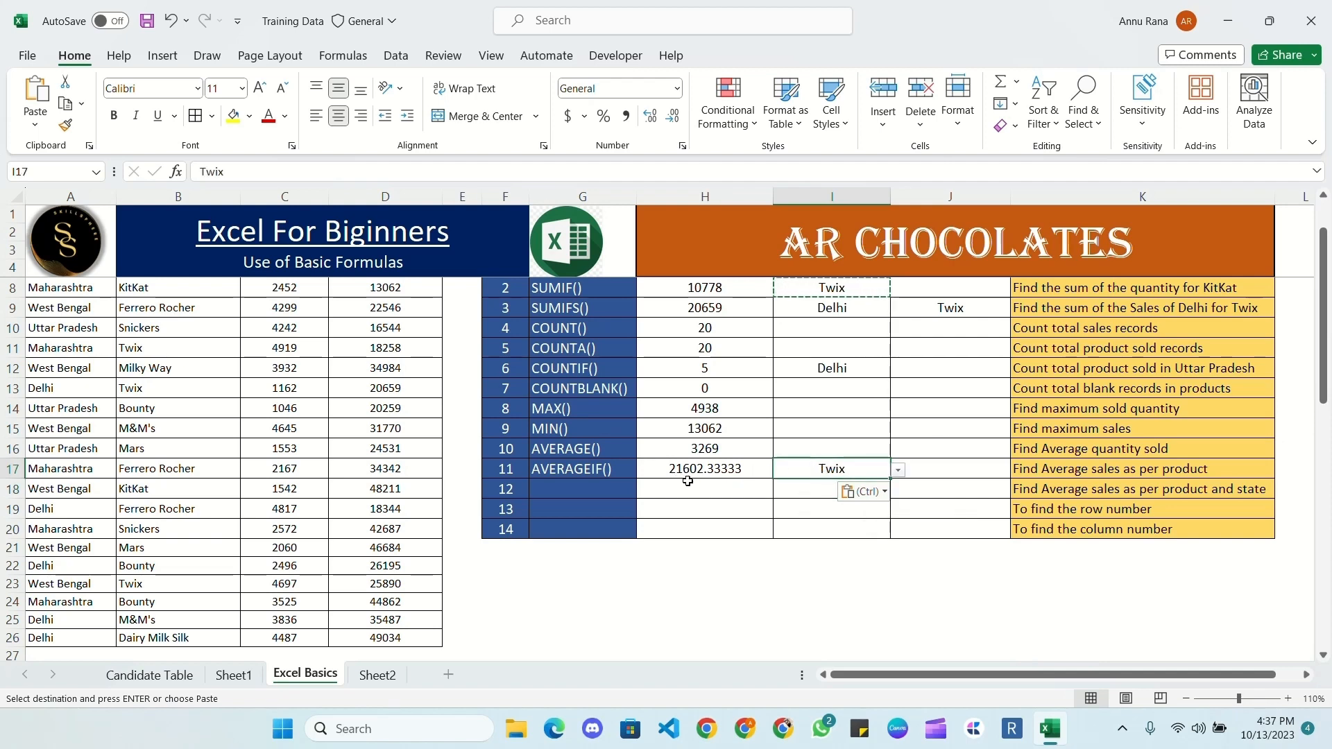
- Format the average sales result in H17 to display without decimal places
left_click(711, 474)
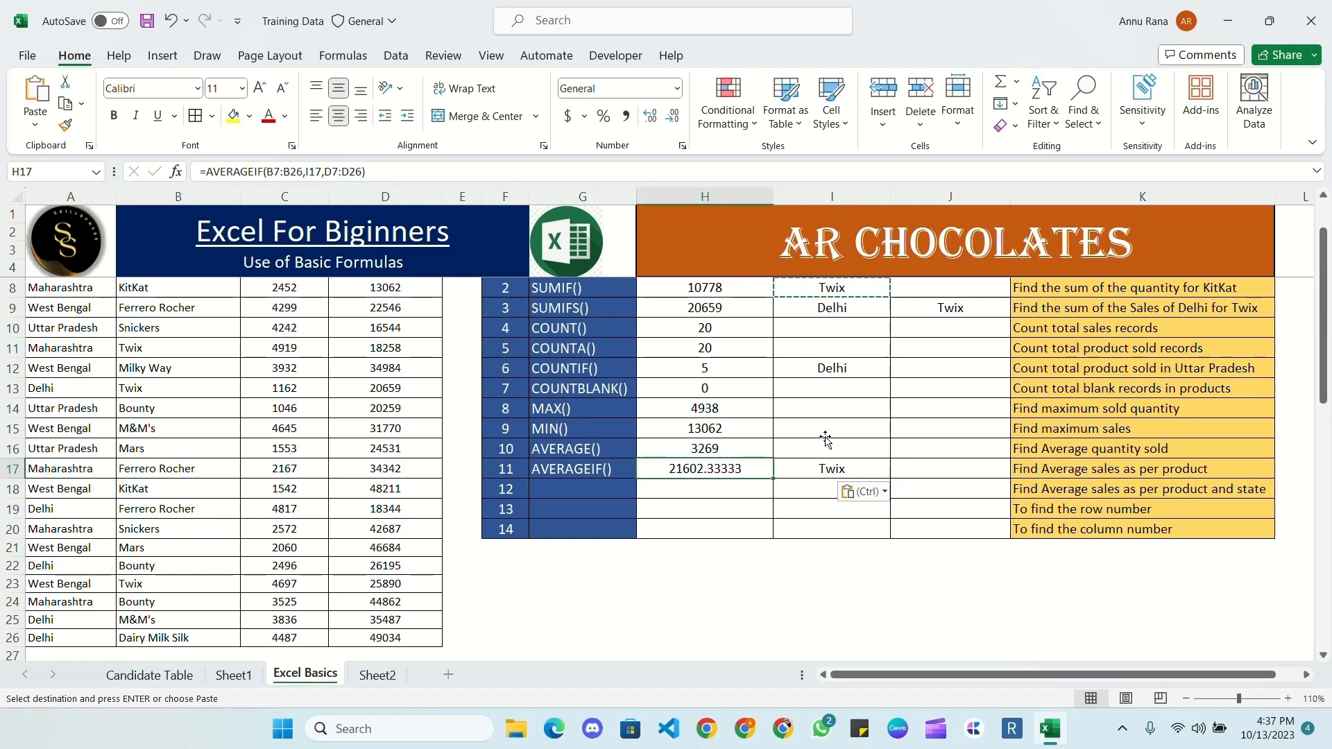
left_click(679, 116)
left_click(680, 116)
left_click(680, 117)
left_click(680, 116)
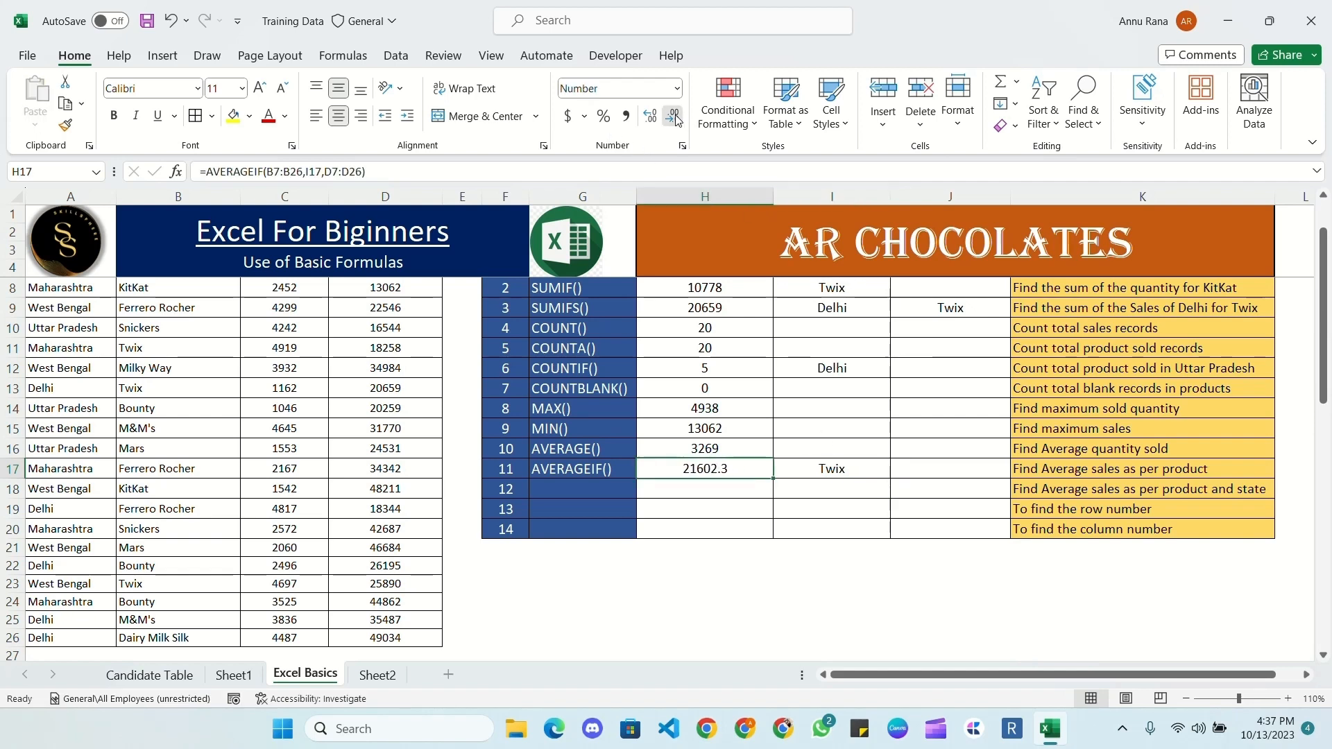
left_click(680, 116)
- Switch the product criterion in I17 through Milky Way, Ferrero Rocher and KitKat, ending with M&M's, to test the AVERAGEIF result
left_click(832, 469)
left_click(898, 471)
left_click(804, 560)
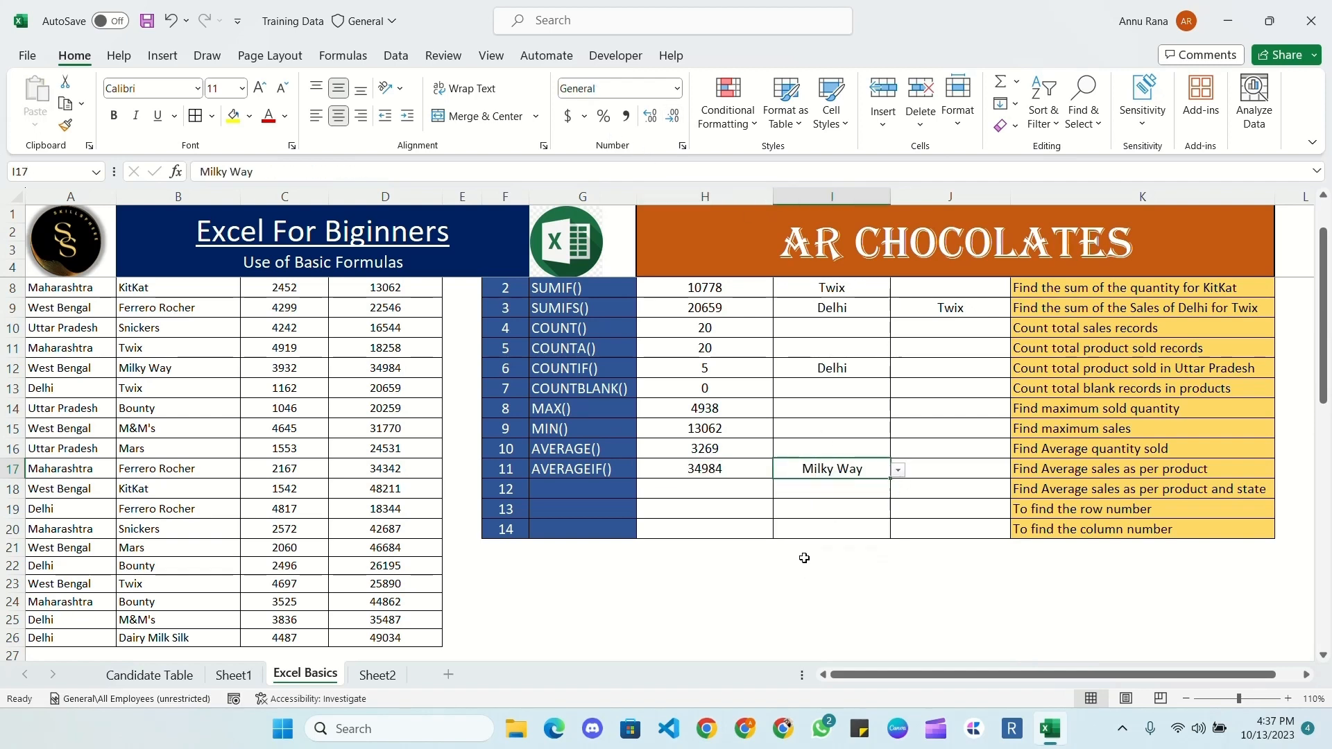
left_click(898, 471)
left_click(808, 516)
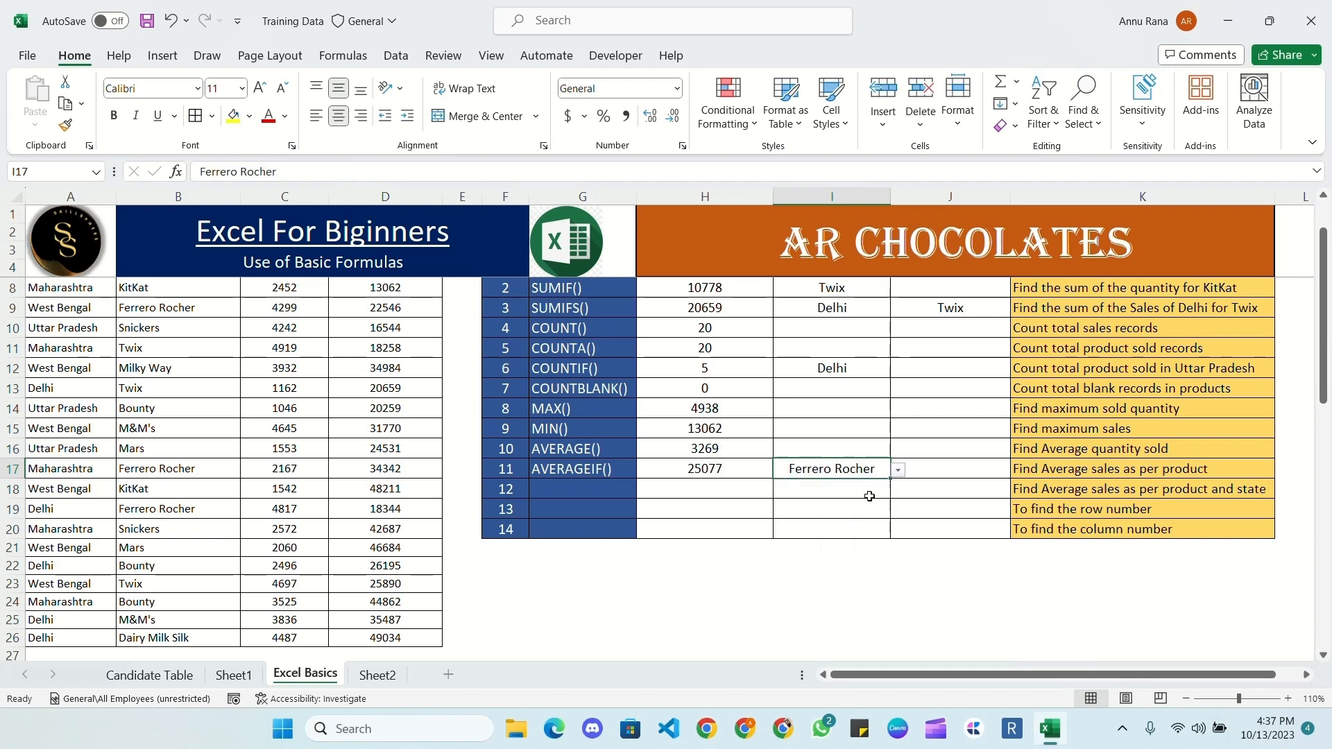
left_click(901, 475)
left_click(868, 474)
left_click(898, 471)
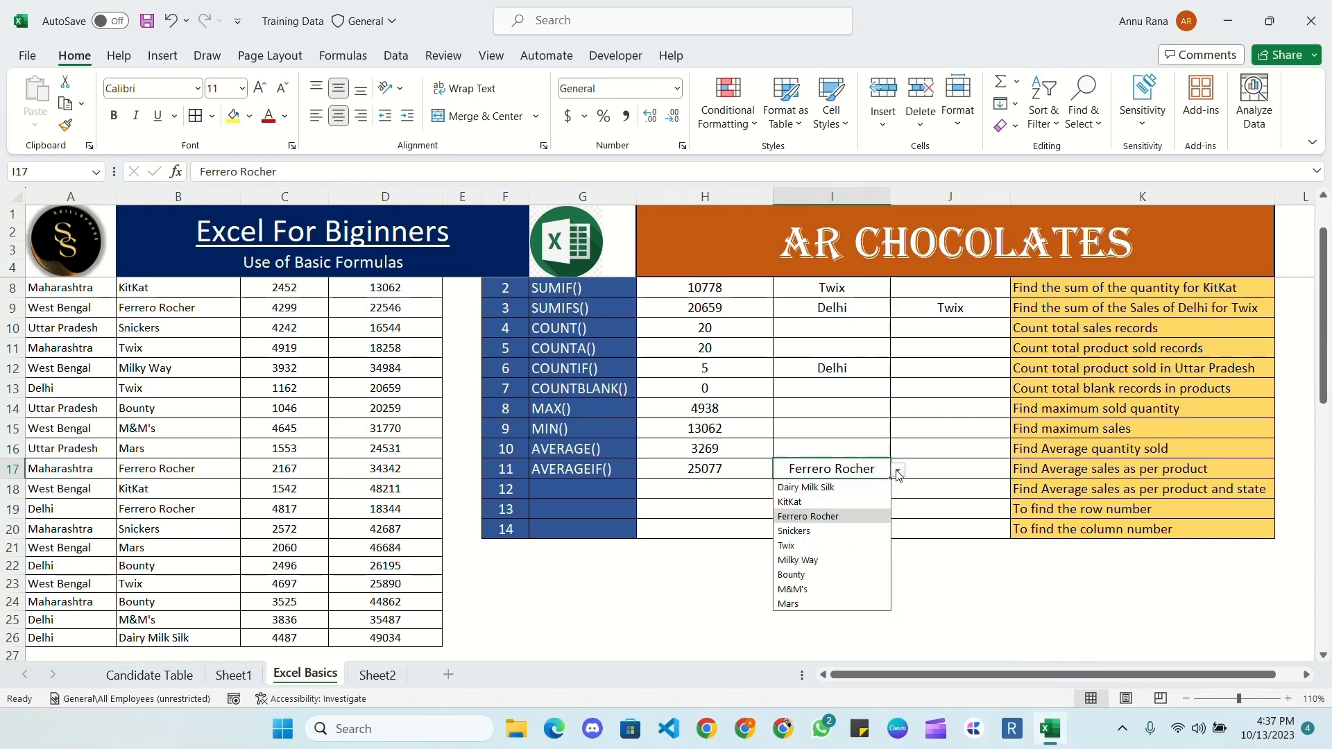
left_click(818, 505)
left_click(897, 471)
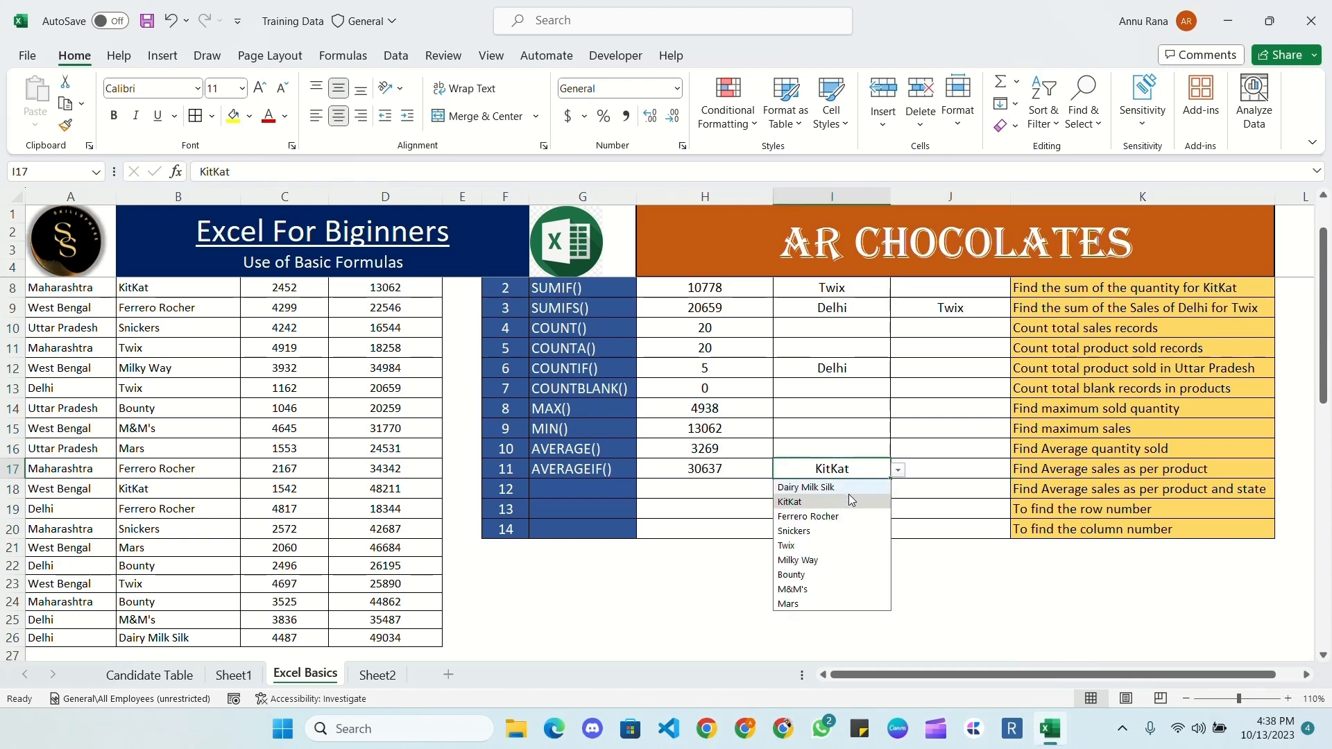
left_click(842, 487)
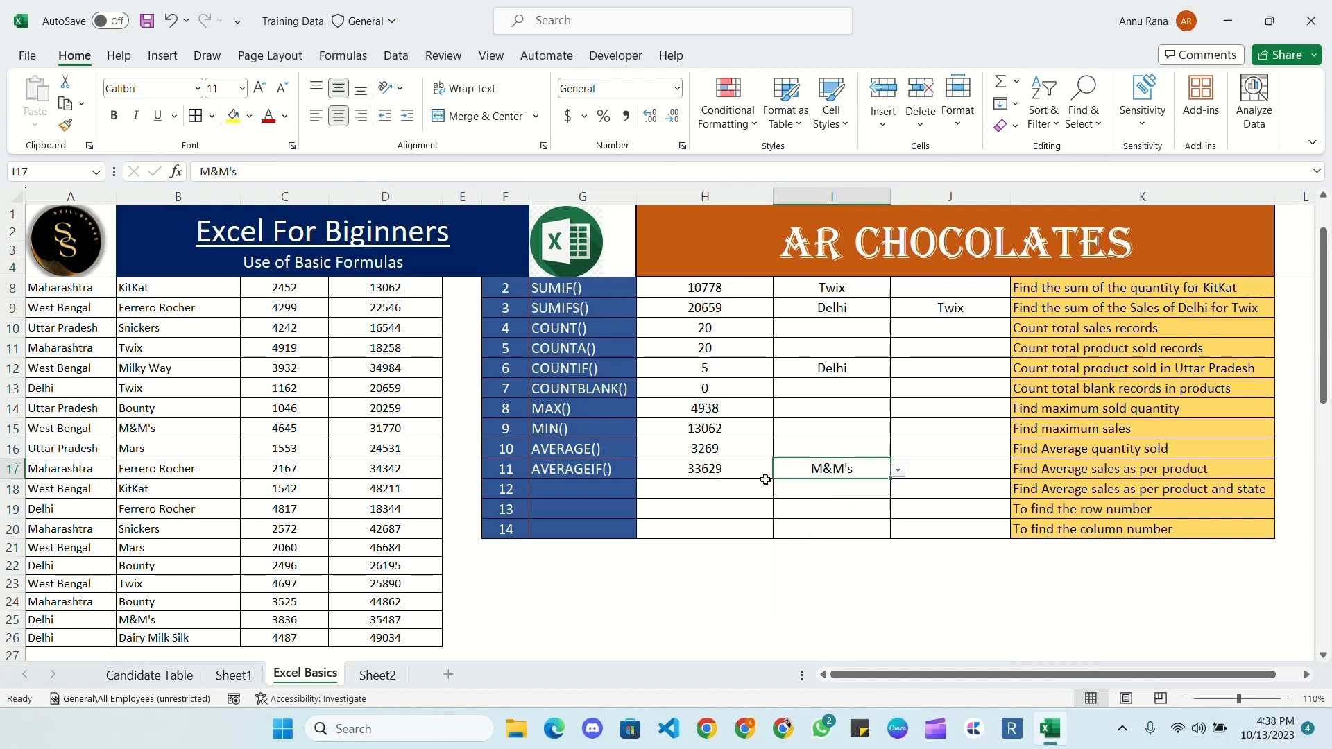
left_click(730, 469)
left_click(867, 473)
- Copy the Delhi criterion from I12 into I18 as the state for question 12
scroll(838, 388, "up", 1)
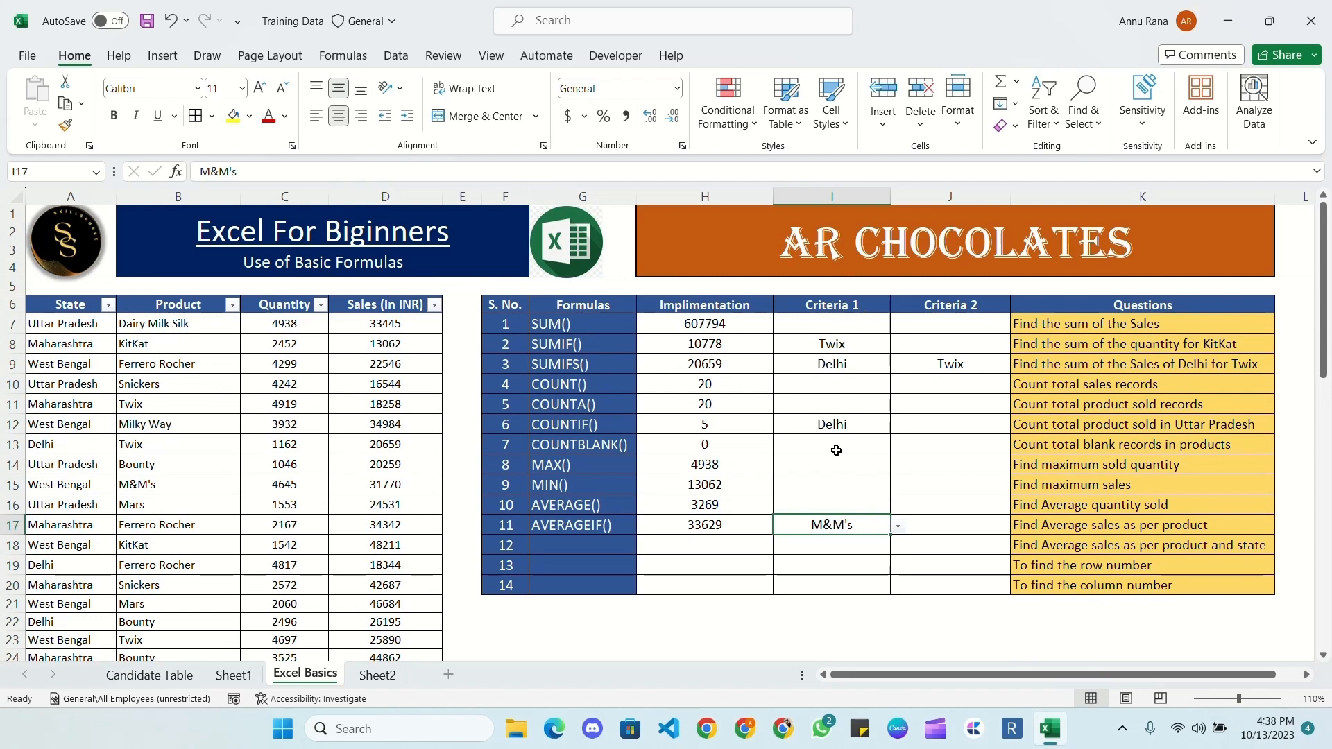
left_click(839, 422)
key("ctrl+c")
left_click(840, 544)
key("ctrl+v")
- Copy the Twix criterion from J9 into J18 and check the state drop-down list in I18
left_click(946, 365)
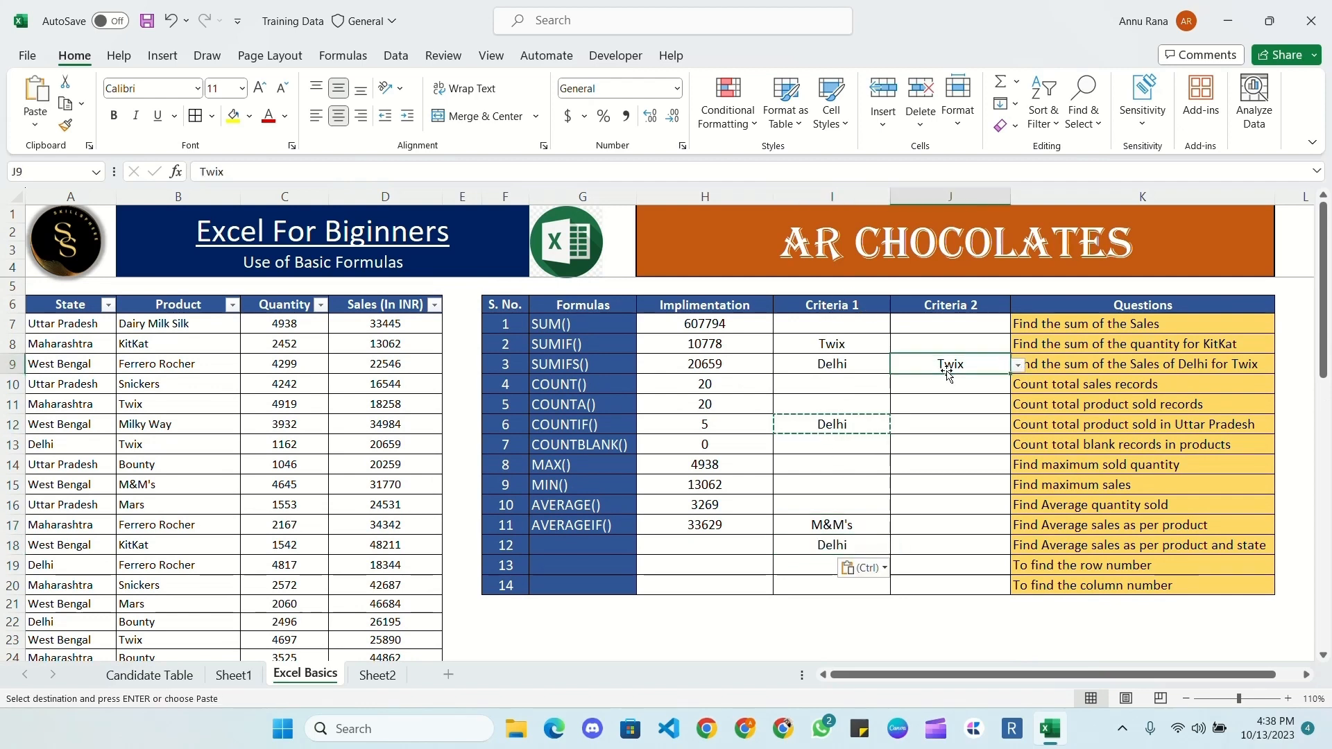
key("ctrl+c")
left_click(916, 545)
key("ctrl+v")
left_click(899, 546)
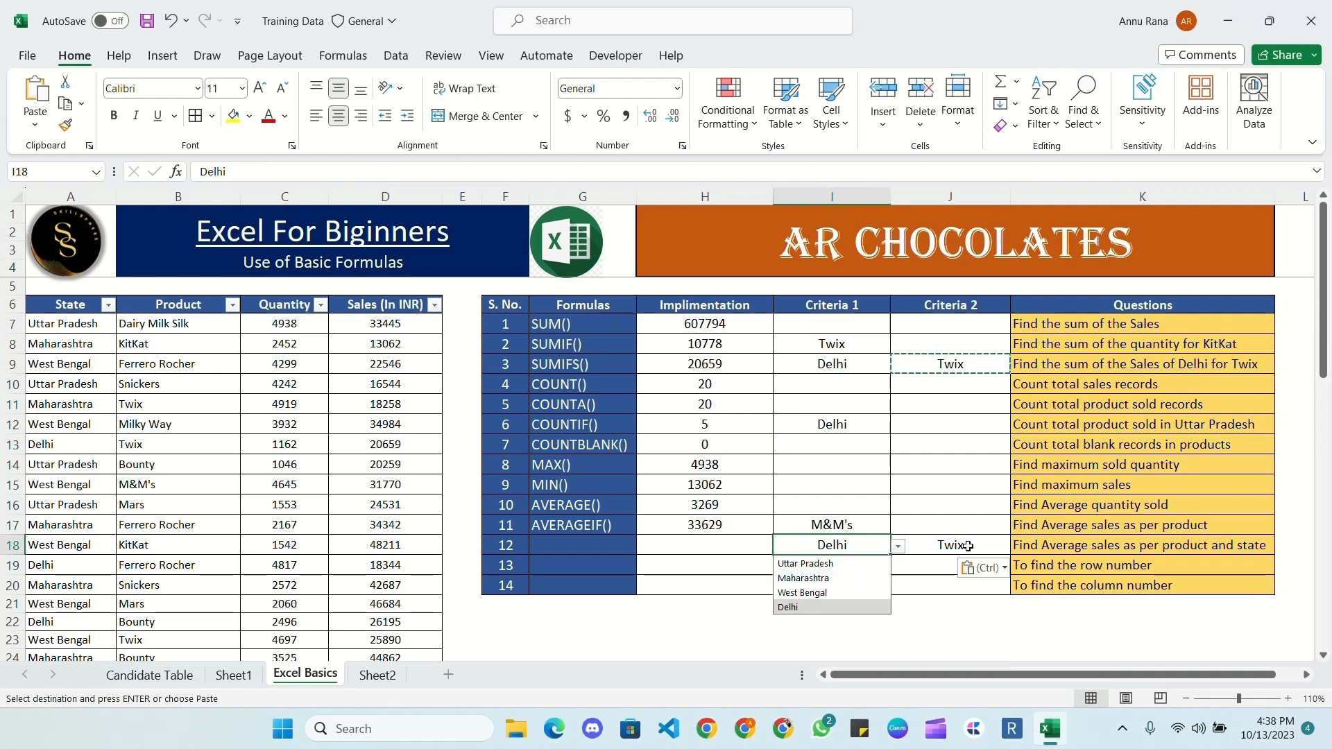
left_click(947, 545)
- Choose AVERAGEIFS() as the formula name in G18 for question 12
left_click(583, 544)
left_click(644, 546)
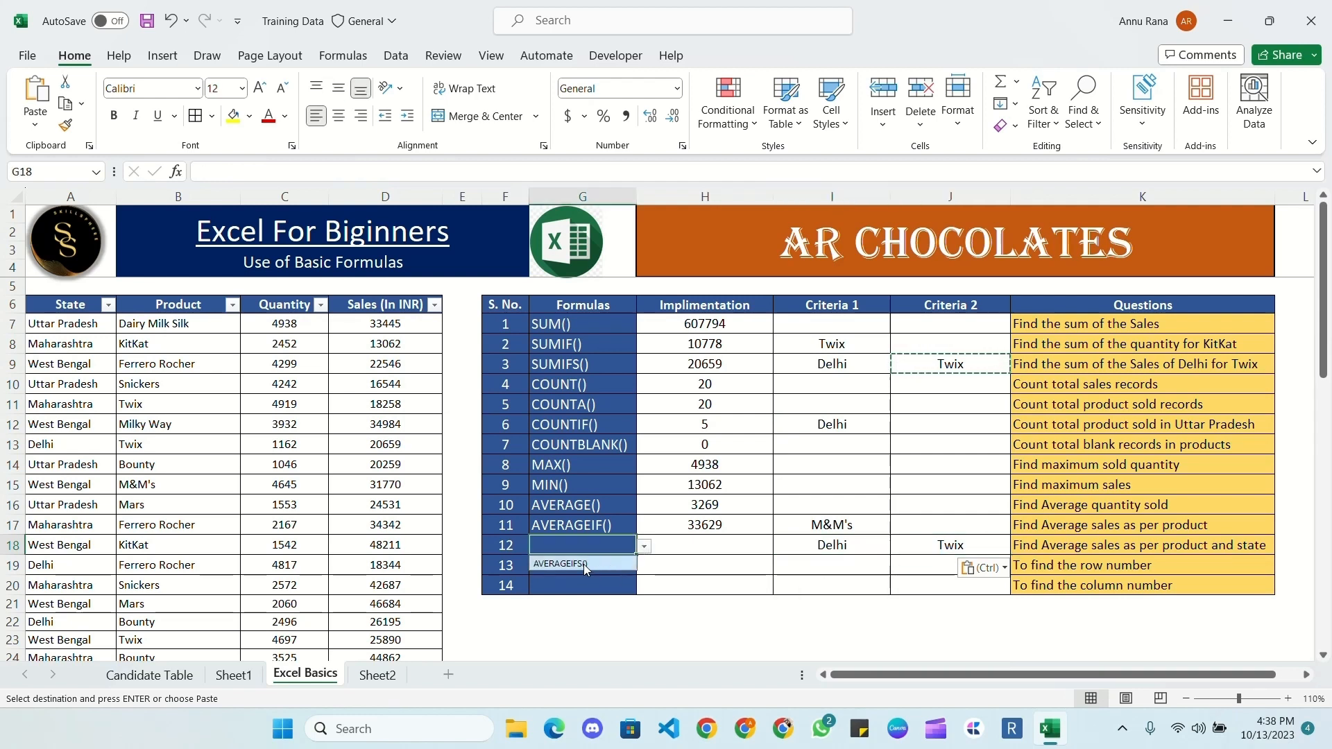
left_click(584, 564)
- Start an AVERAGEIFS formula in H18 with the sales figures D7:D26 as the average range
left_click(684, 542)
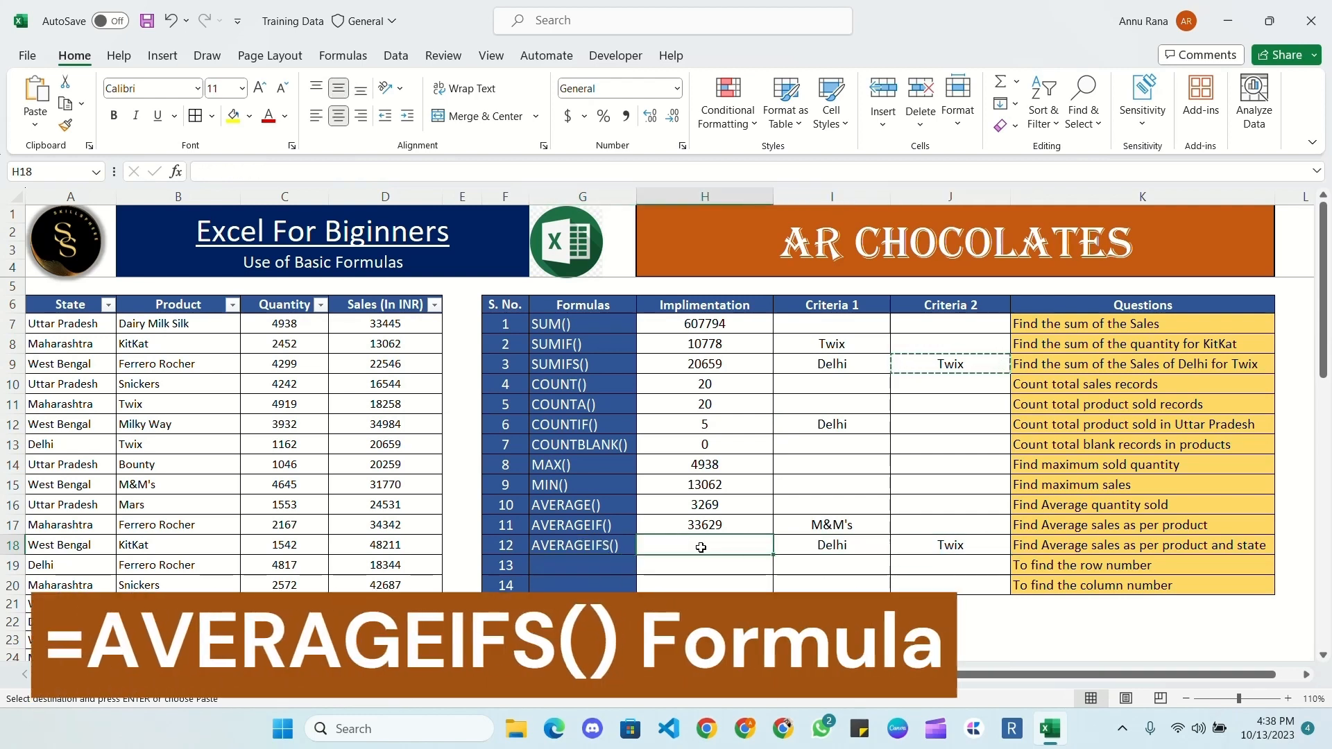
type("=a")
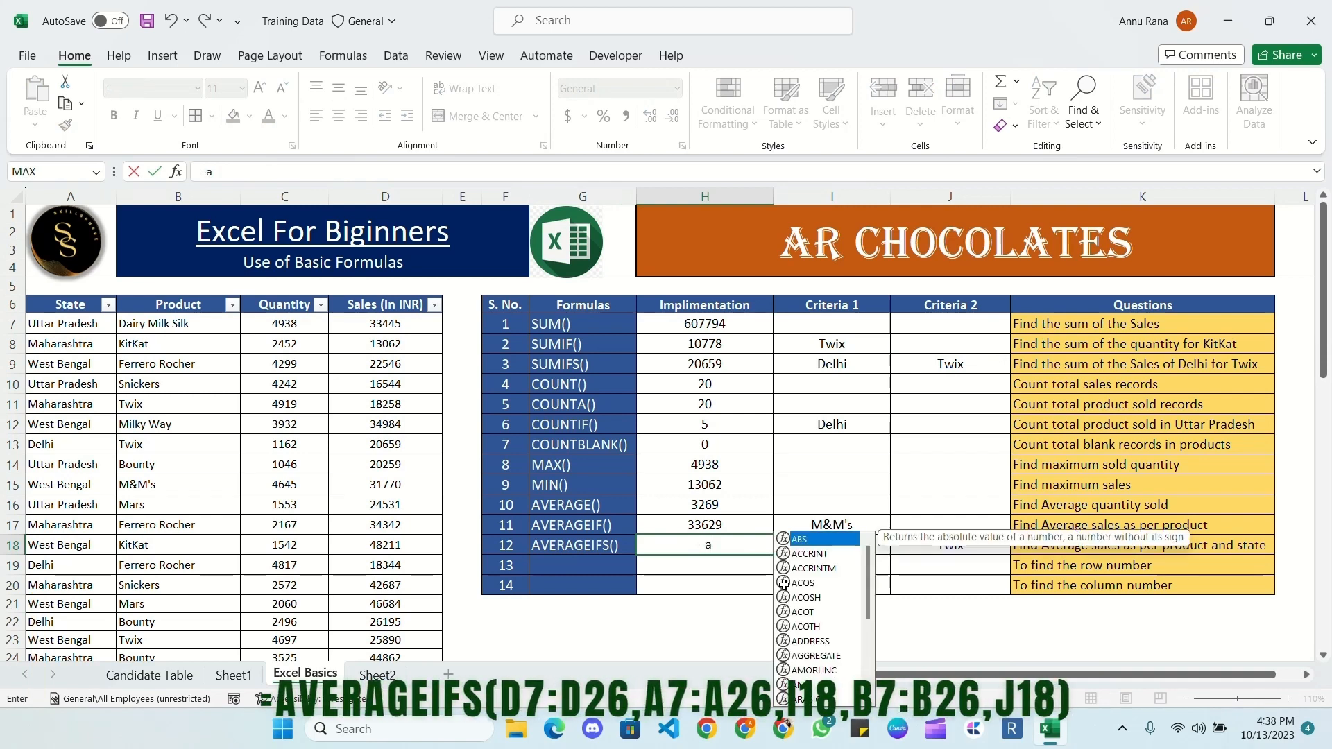
type("verageifs")
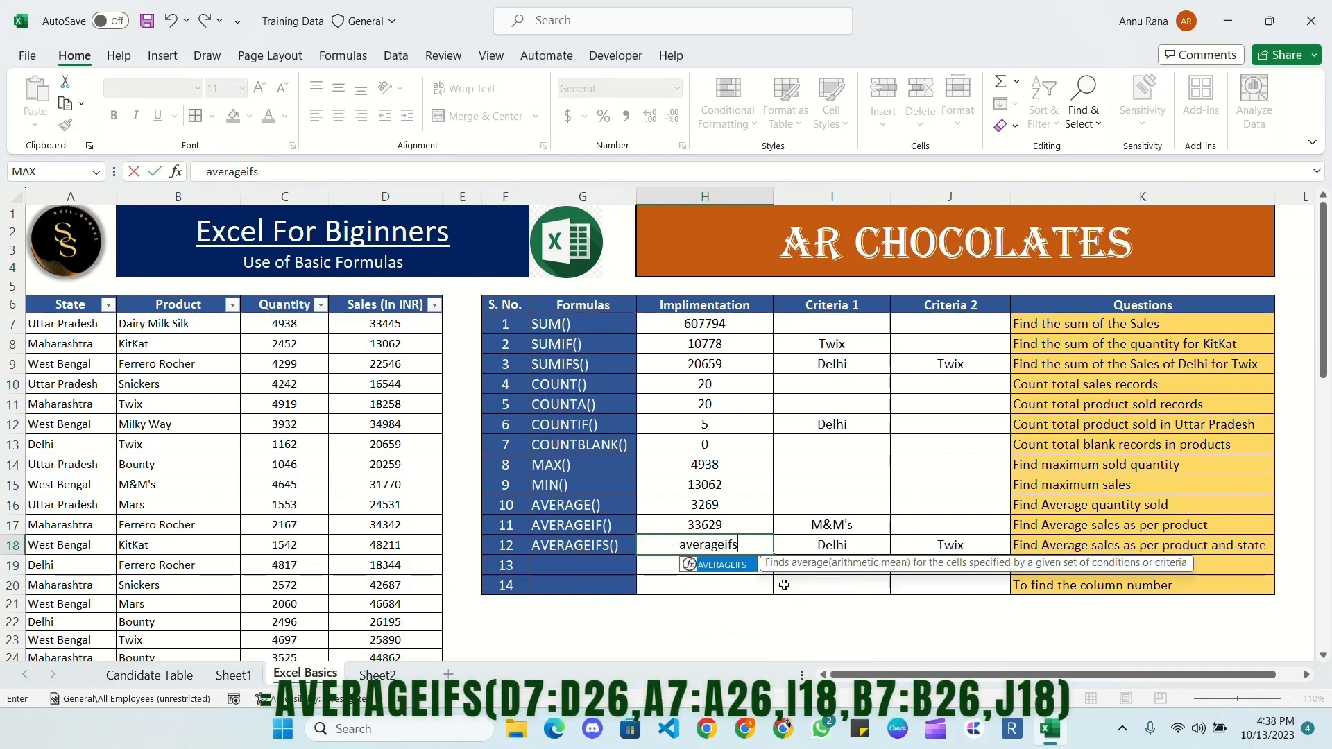
key("Tab")
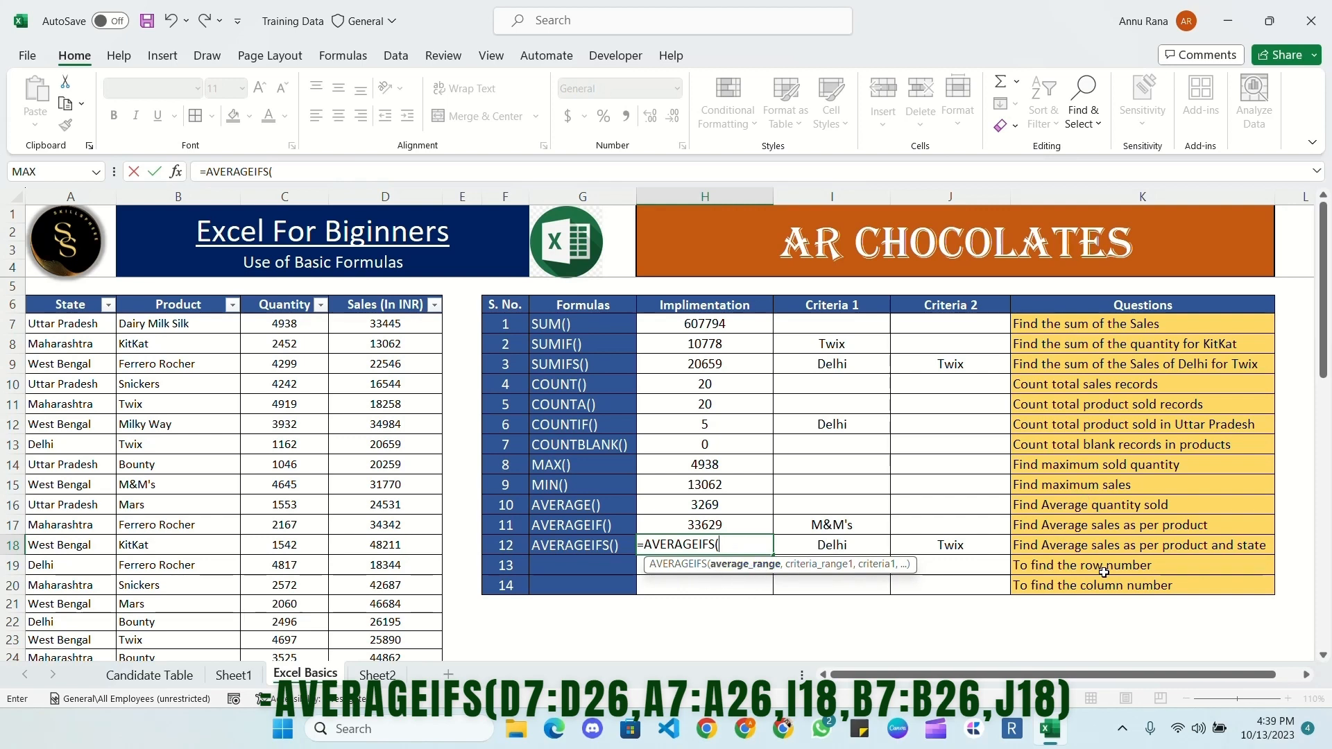
left_click(402, 326)
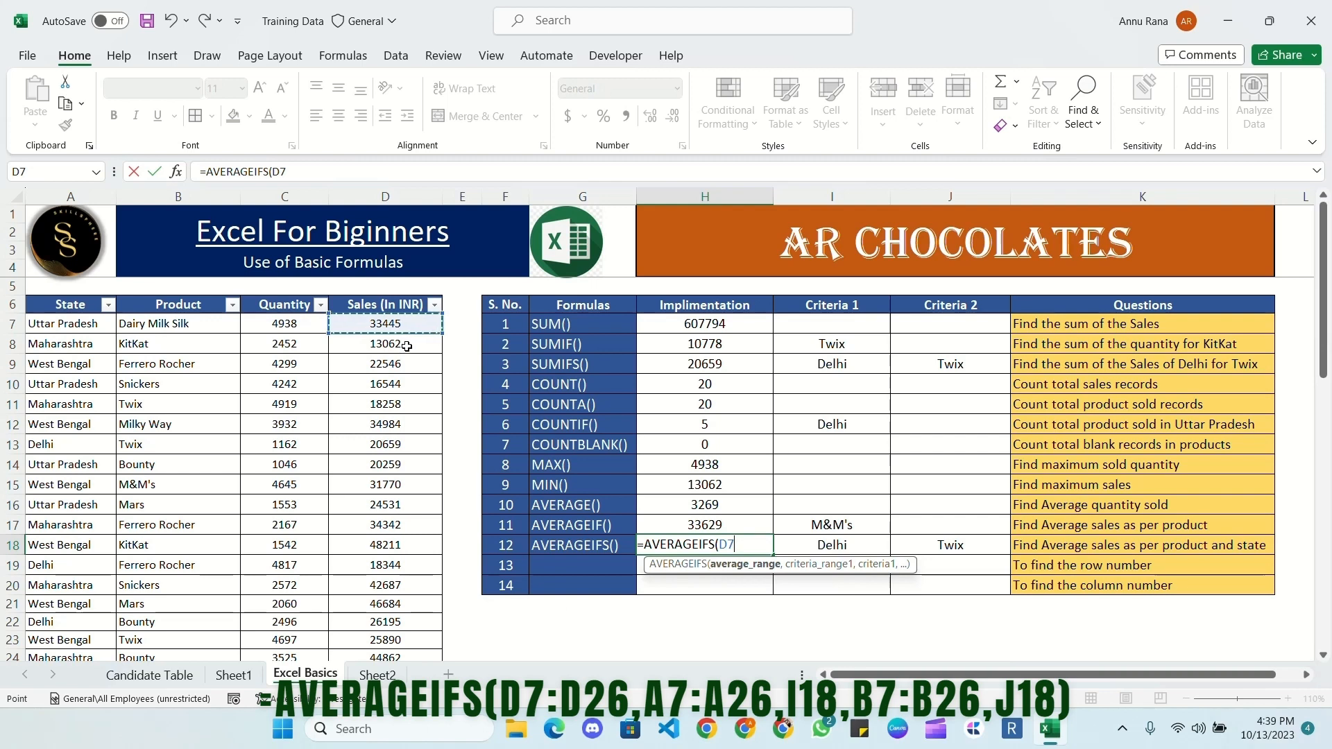
key("ctrl+shift+Down")
type(",")
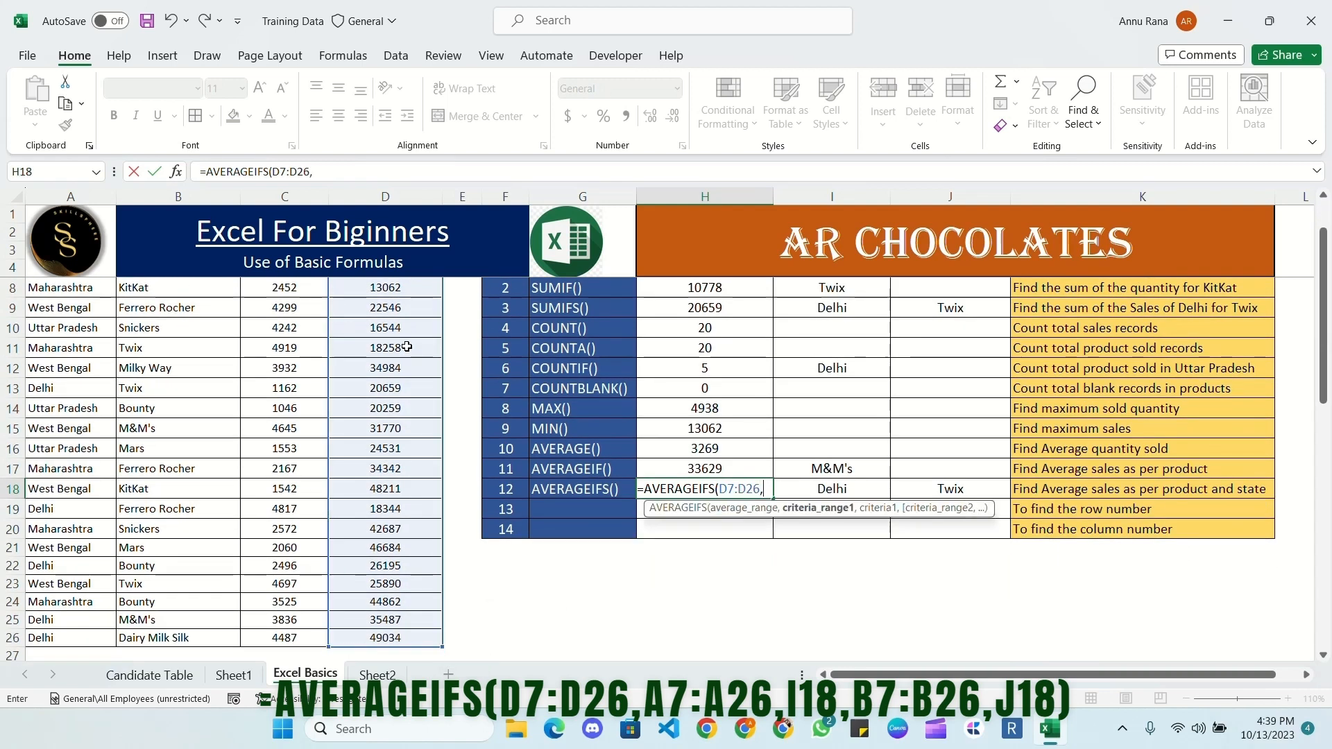
- Add the state column A7:A26 as the first criteria range of the H18 formula, with I18 as its criterion
scroll(858, 525, "up", 1)
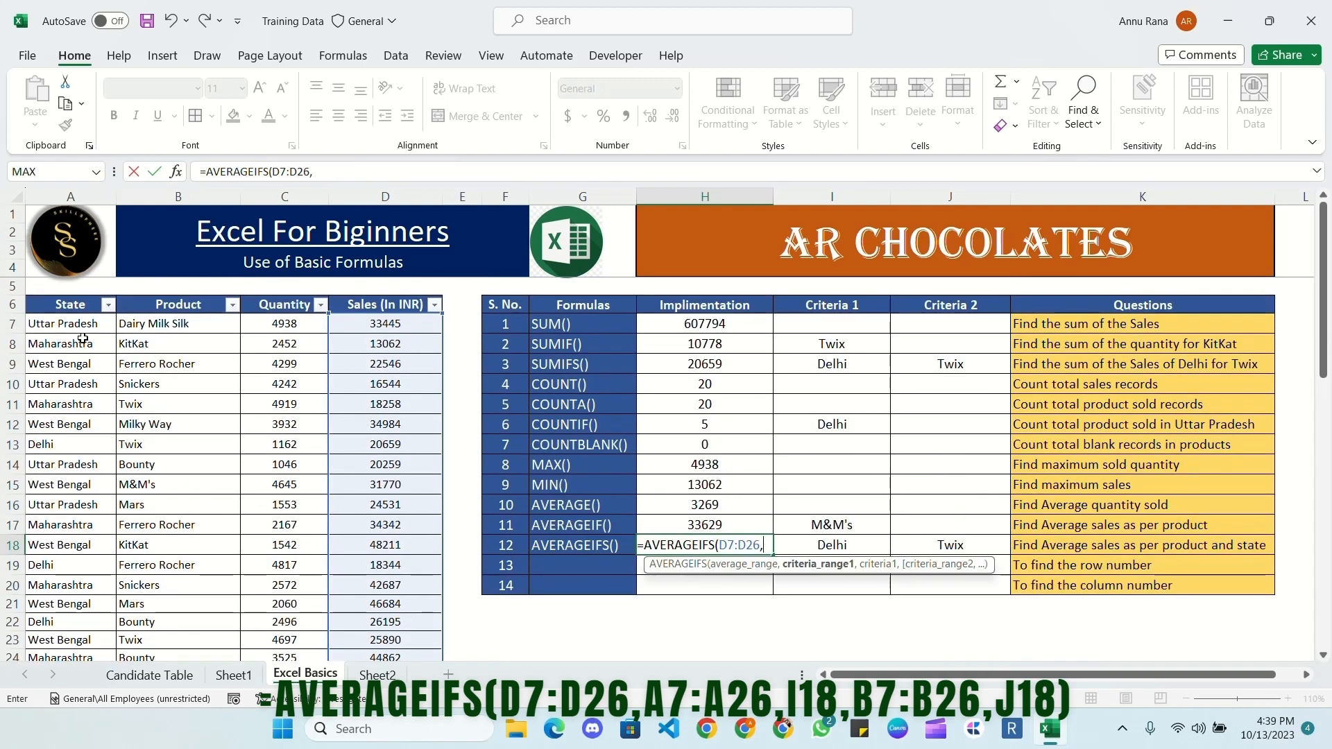
left_click(85, 324)
key("ctrl+shift+Down")
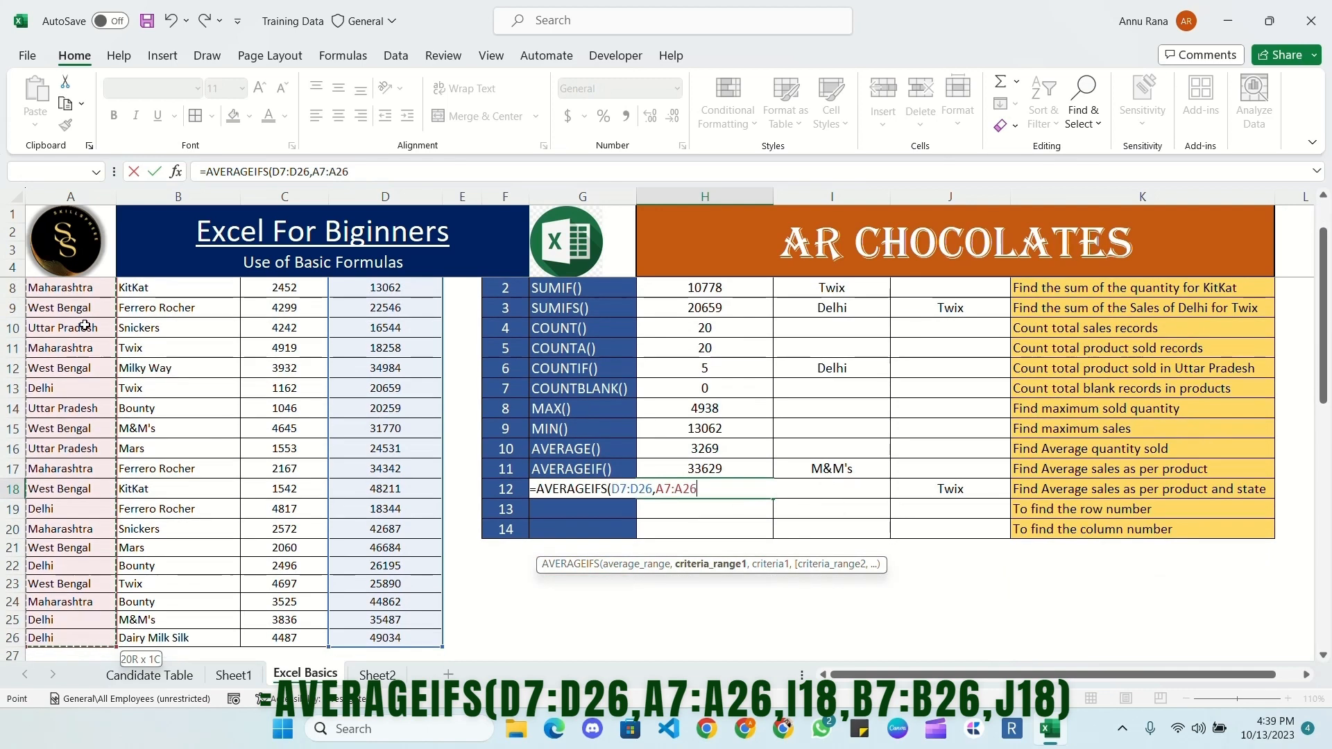
type(",")
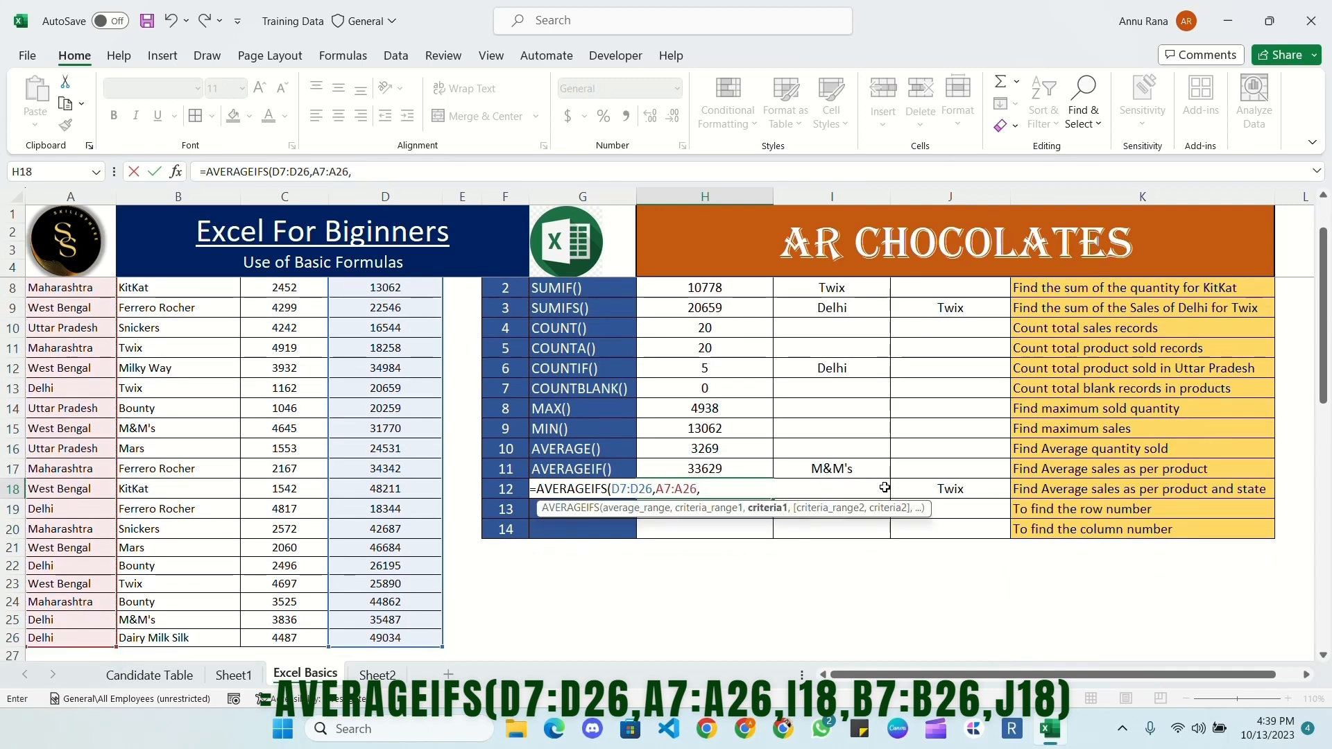
left_click(881, 487)
type(",")
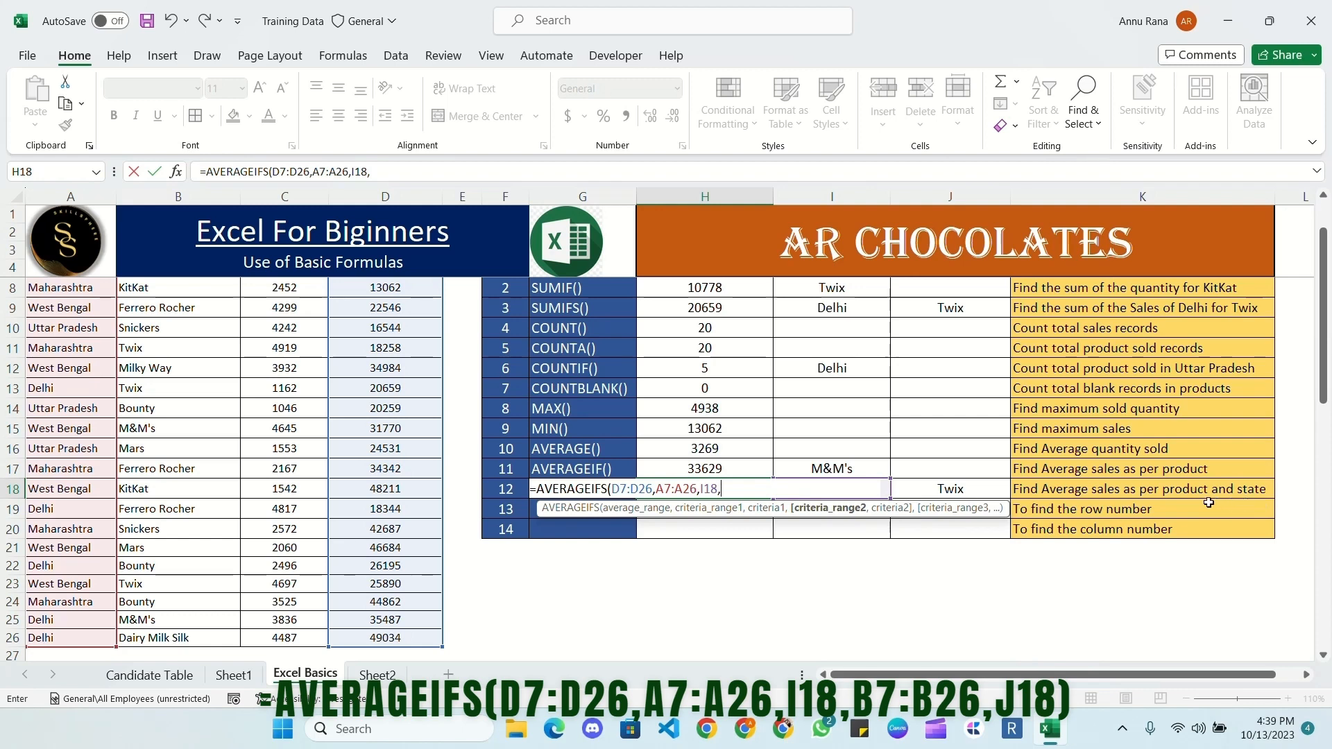
- Complete the H18 formula with the product column B7:B26 as the second criteria range and J18 as its criterion
scroll(200, 355, "up", 1)
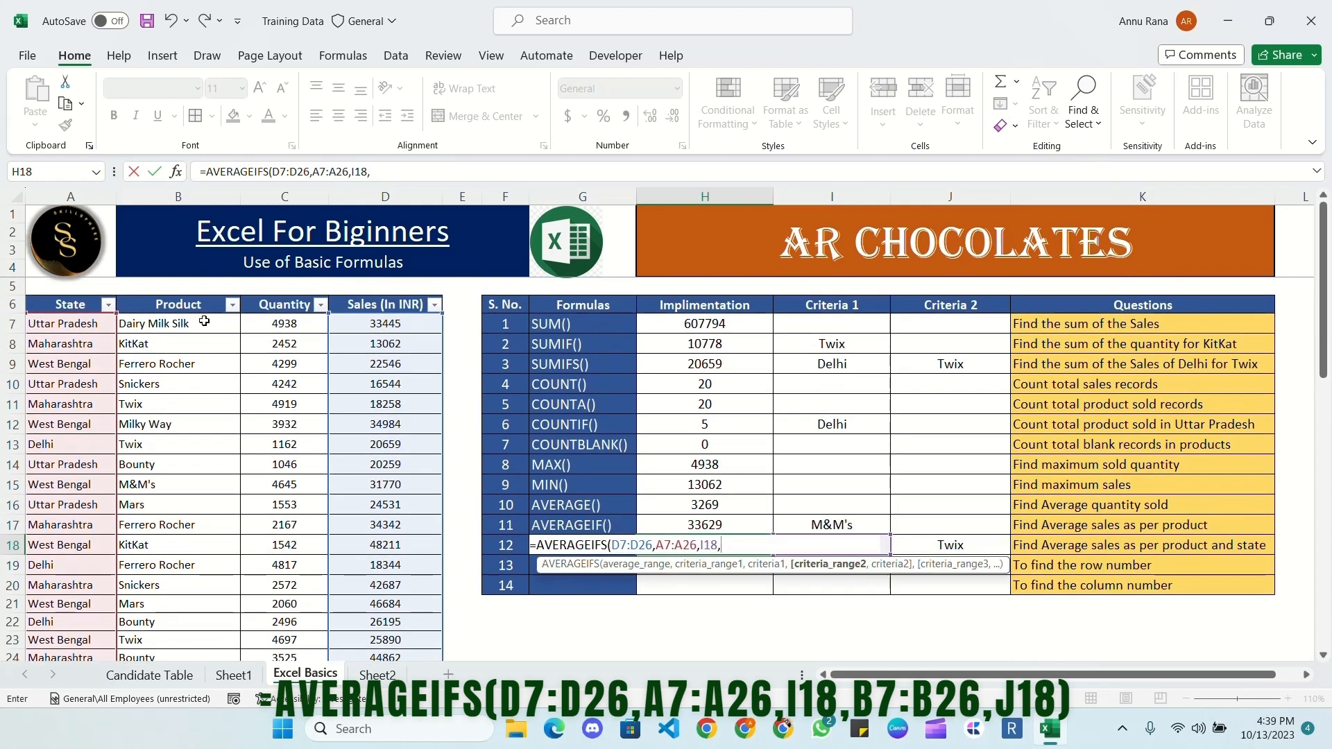
left_click(204, 321)
key("ctrl+shift+Down")
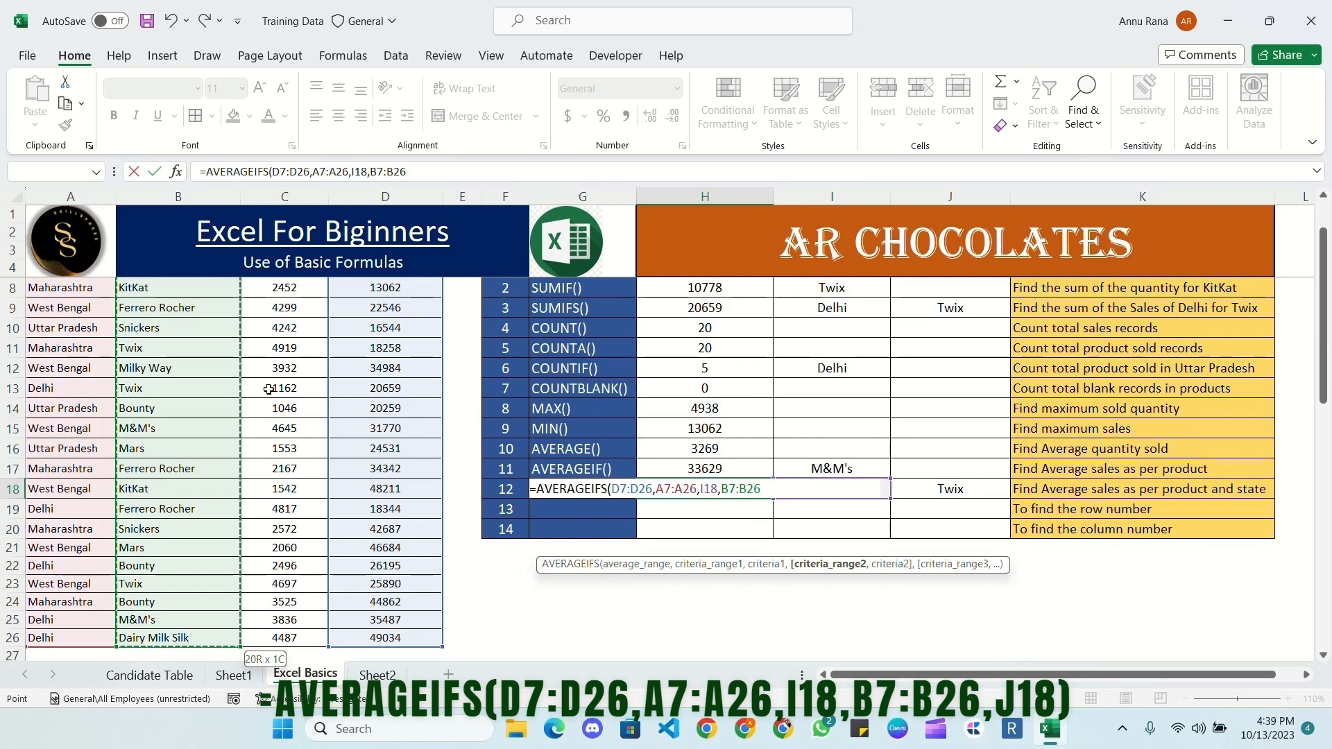
type(",")
left_click(950, 488)
key("Return")
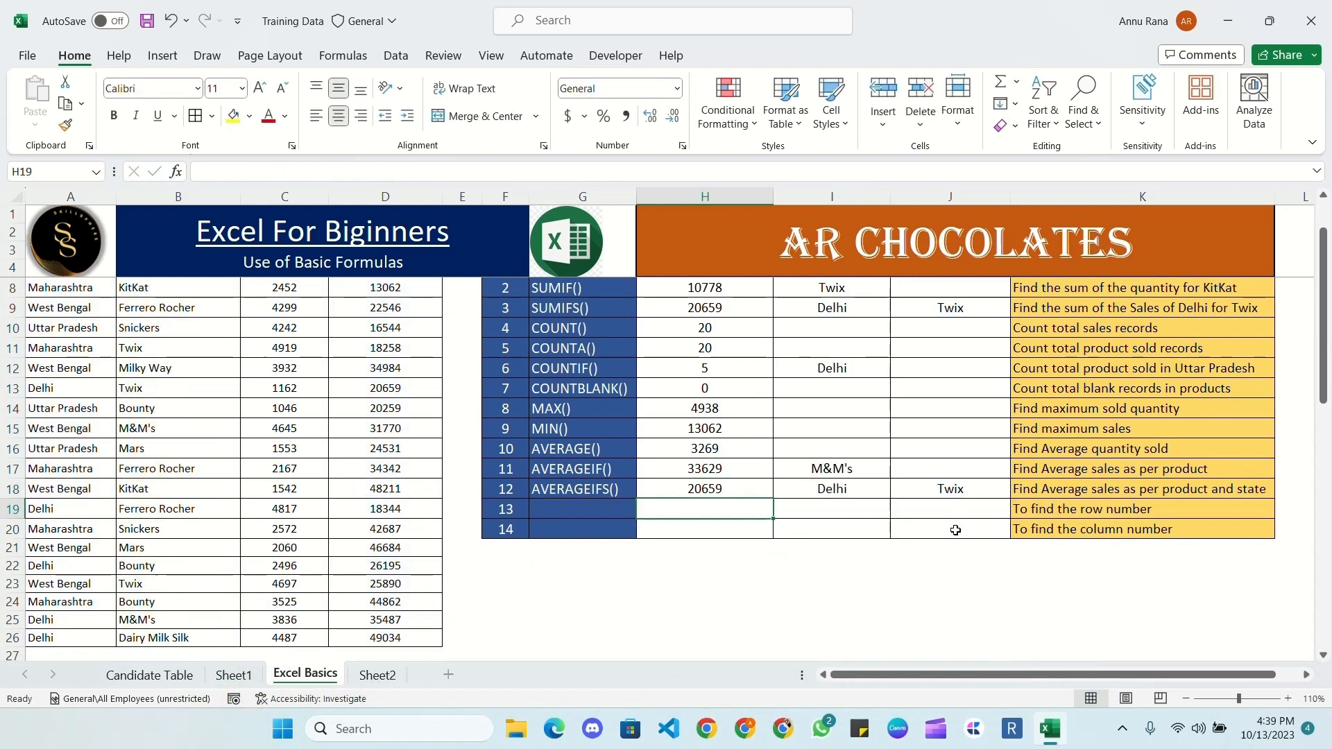
left_click(705, 492)
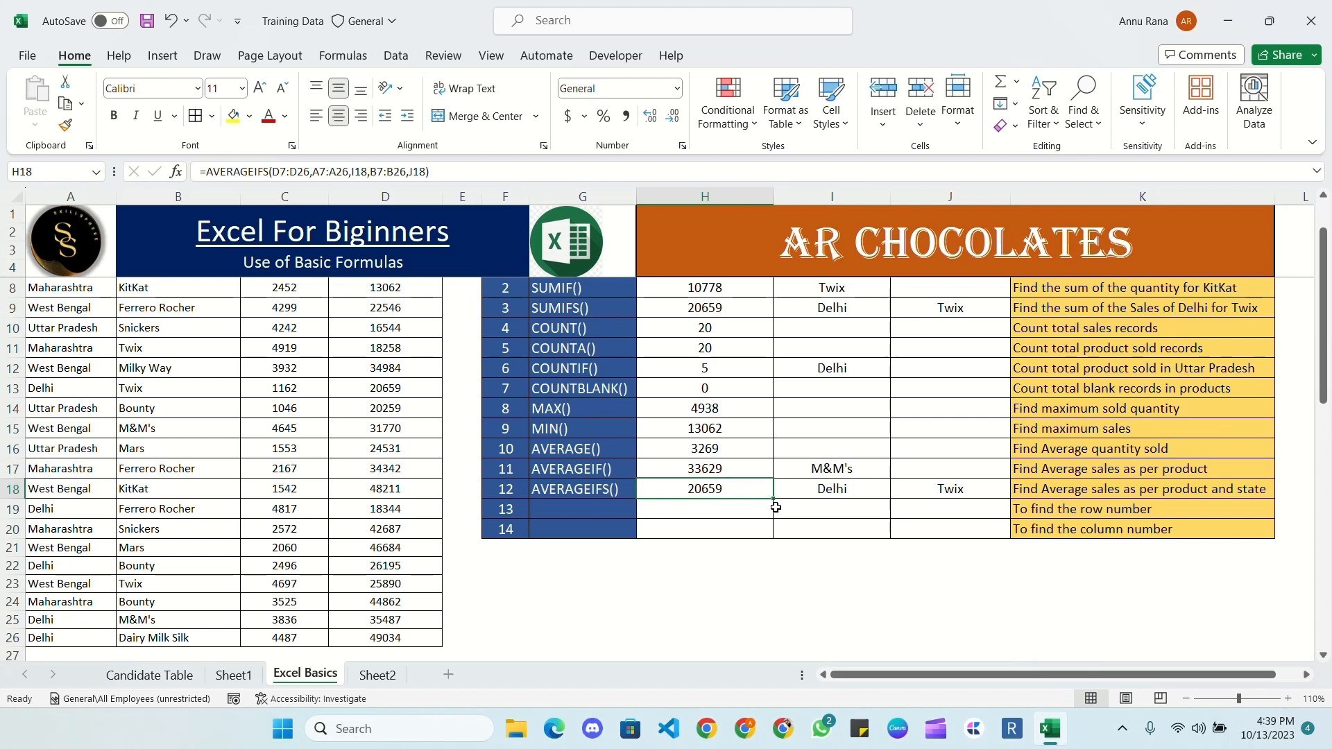
- Change the question 12 criteria to West Bengal in I18 and Ferrero Rocher in J18 to test the AVERAGEIFS result
left_click(874, 497)
left_click(898, 490)
left_click(821, 527)
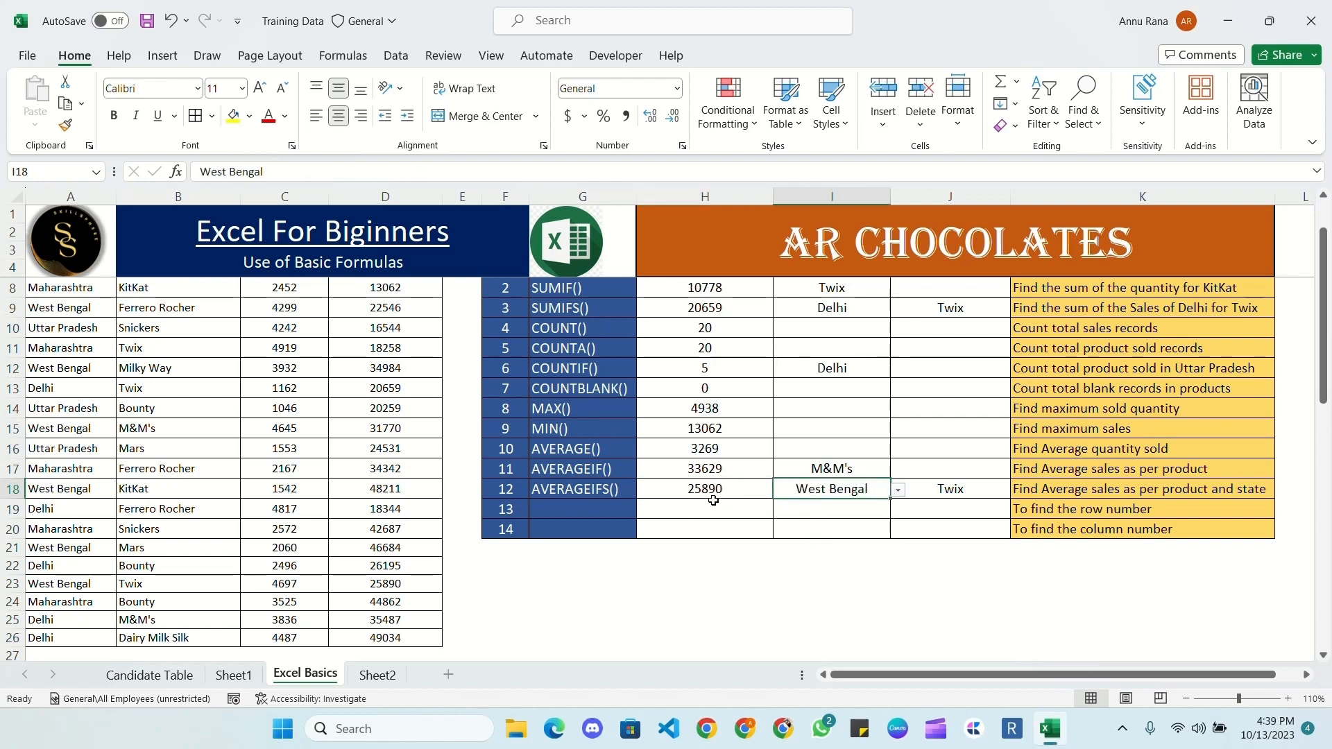
left_click(961, 494)
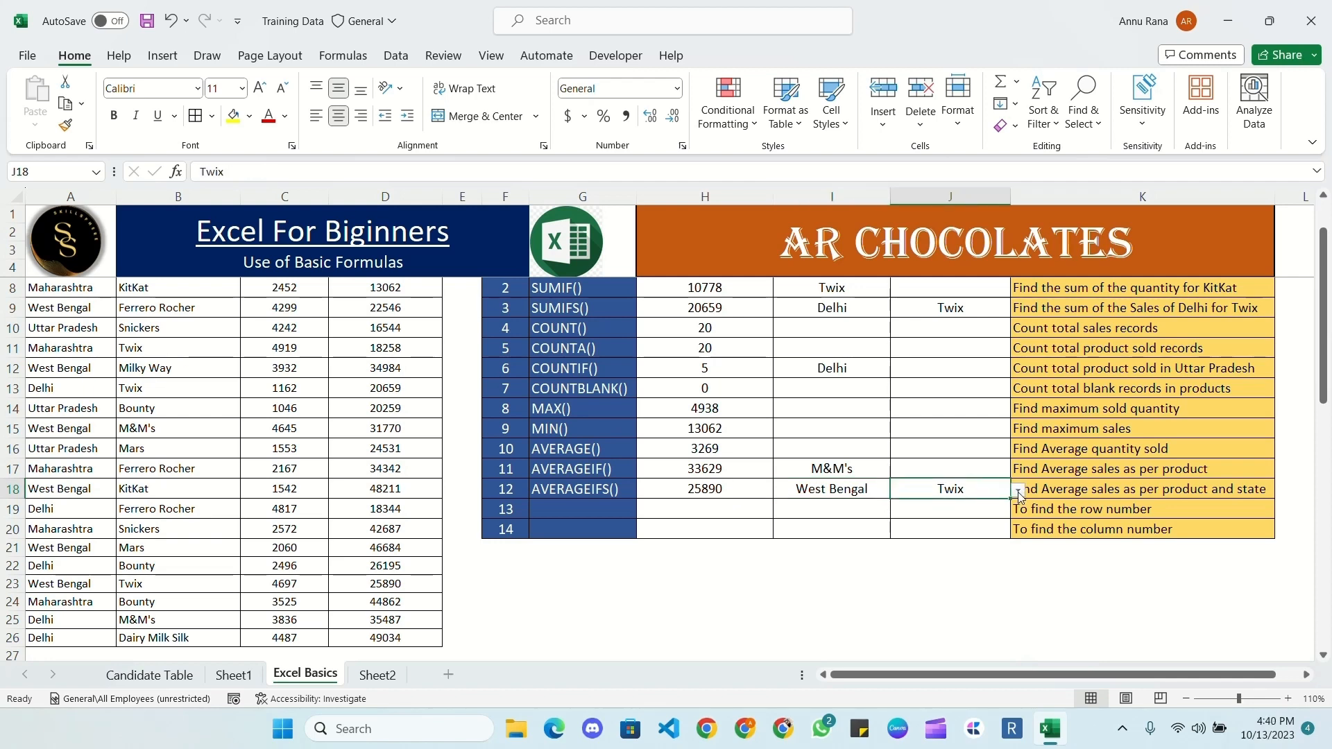
left_click(1018, 491)
left_click(939, 534)
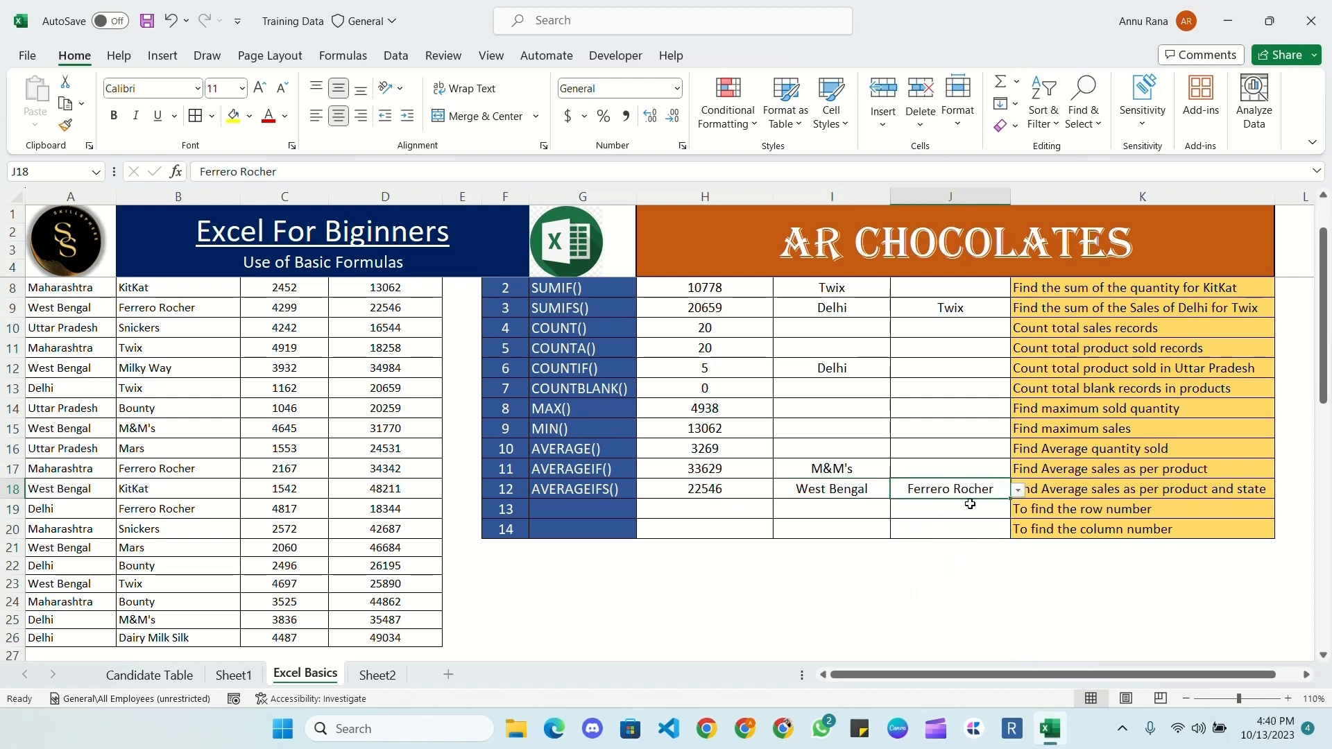
- Choose ROW() as the formula name in G19 for question 13
left_click(711, 508)
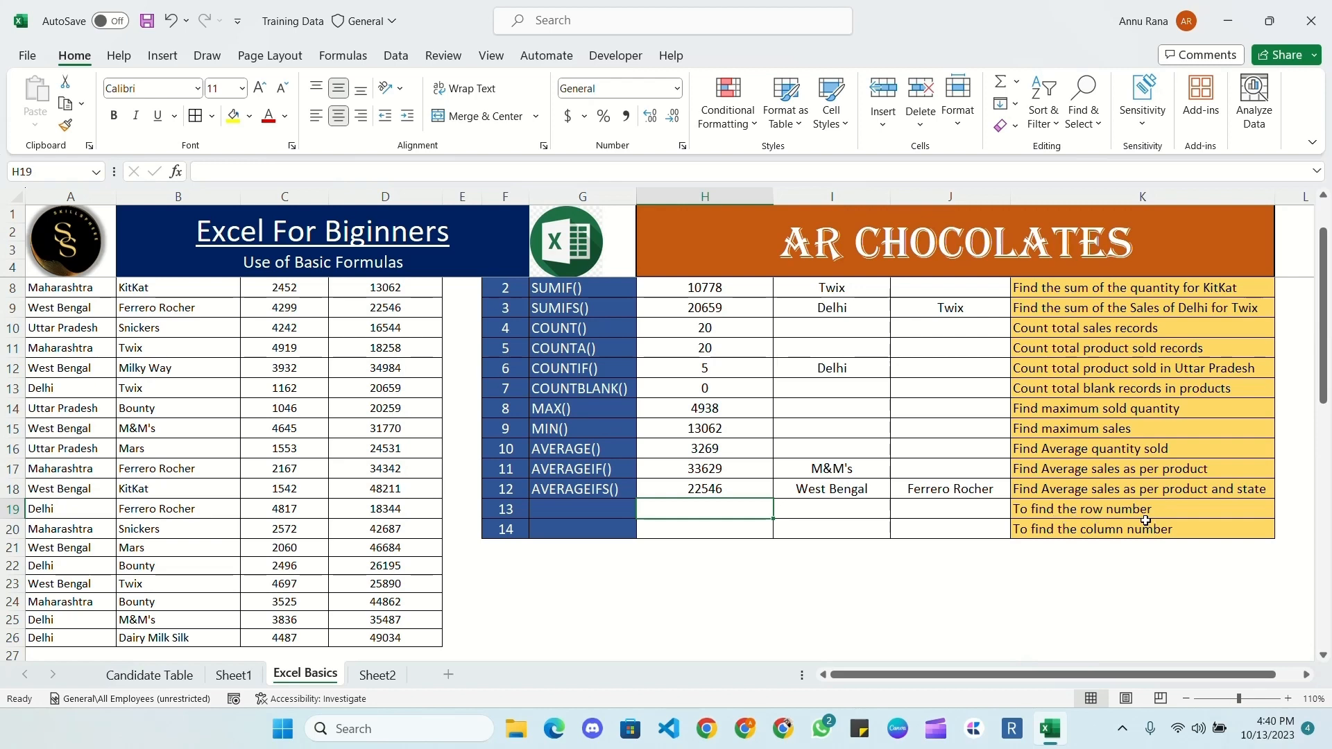
left_click(620, 513)
left_click(644, 510)
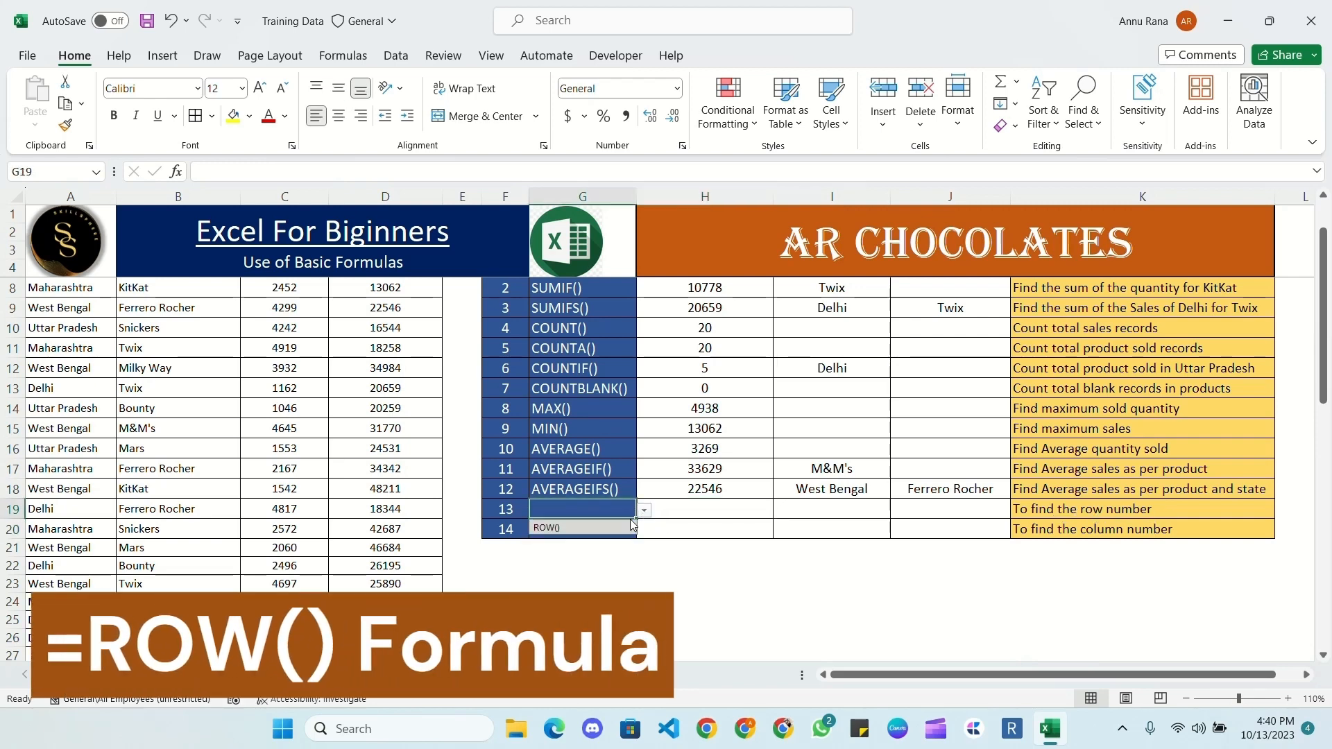
left_click(628, 527)
- Enter =ROW(A10) in H19 to find the row number of cell A10
key("Right")
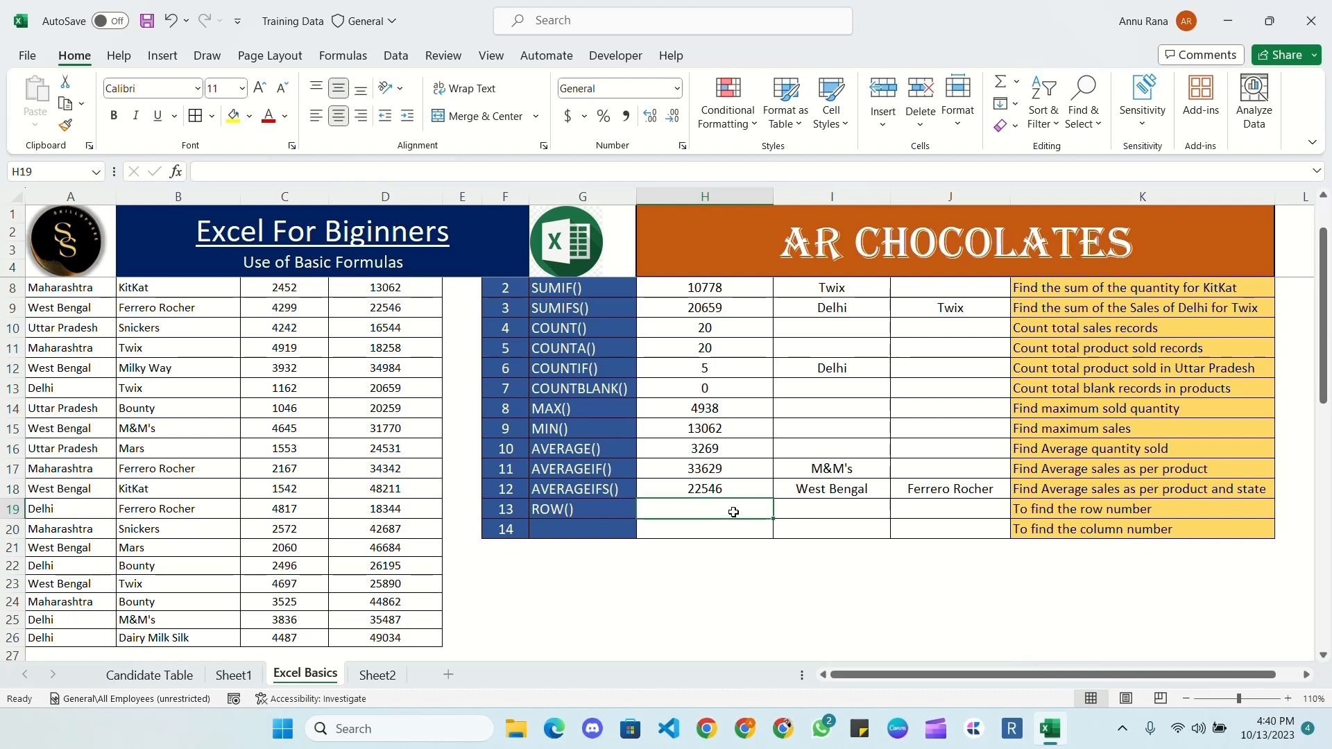
type("=")
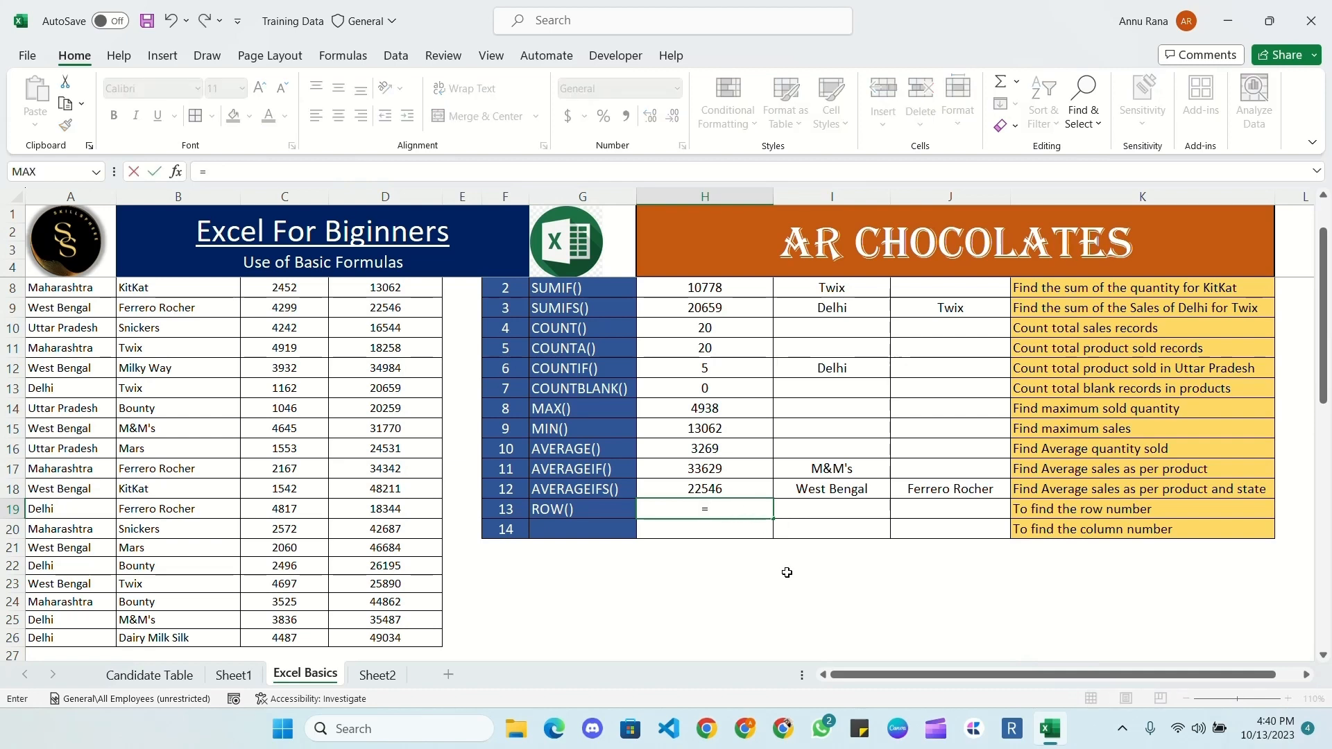
type("row")
key("Tab")
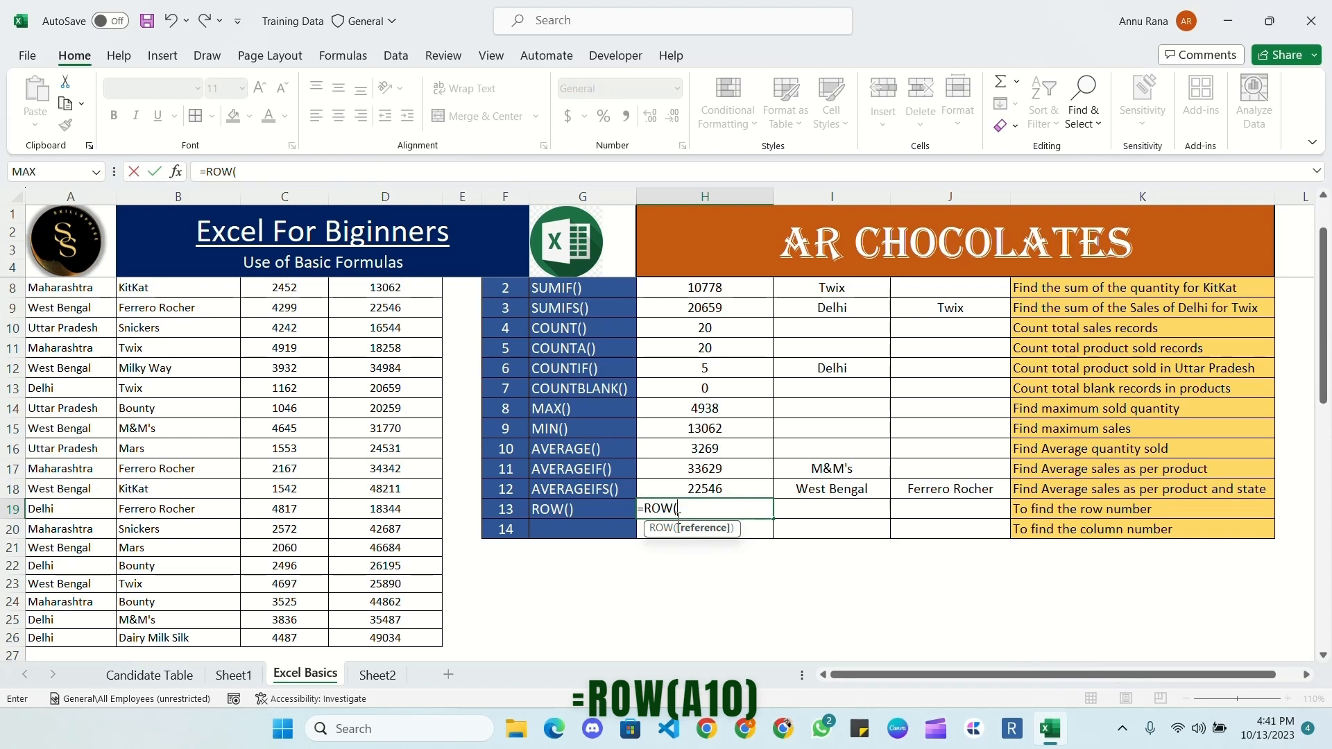
left_click(63, 328)
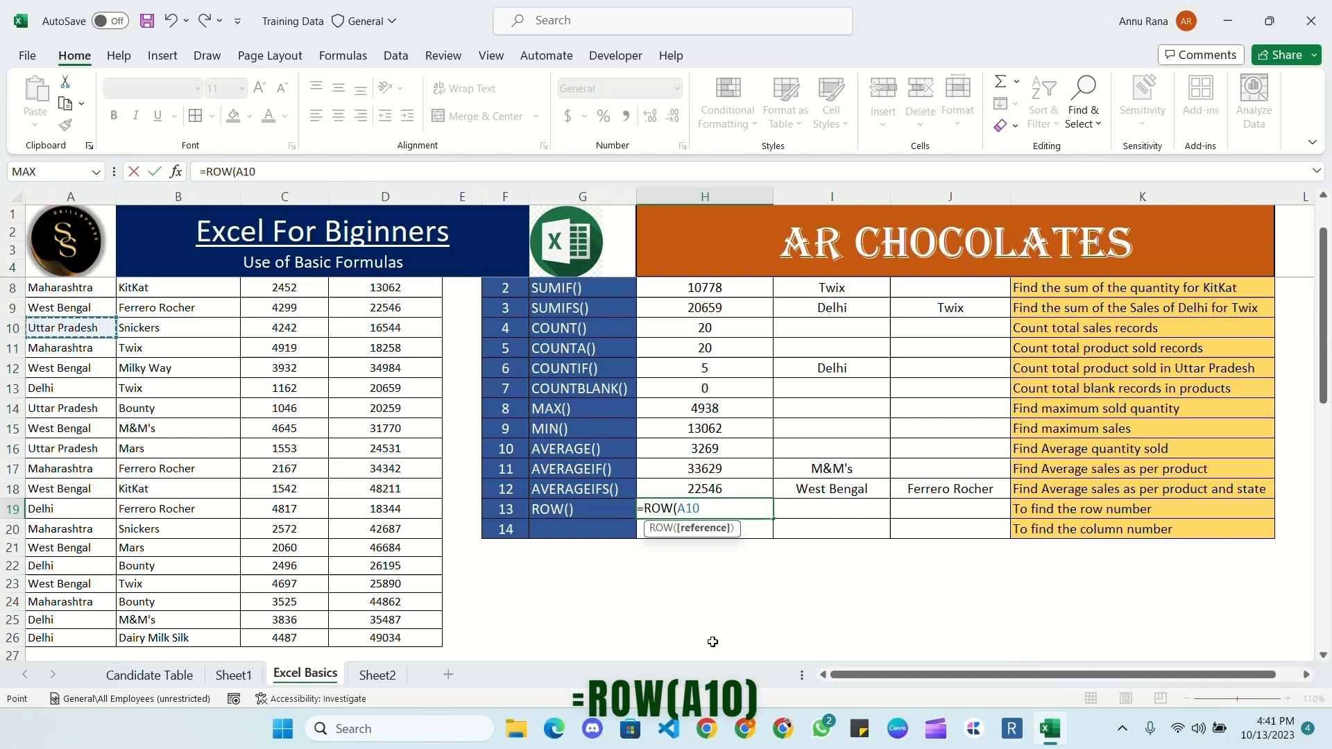
key("Return")
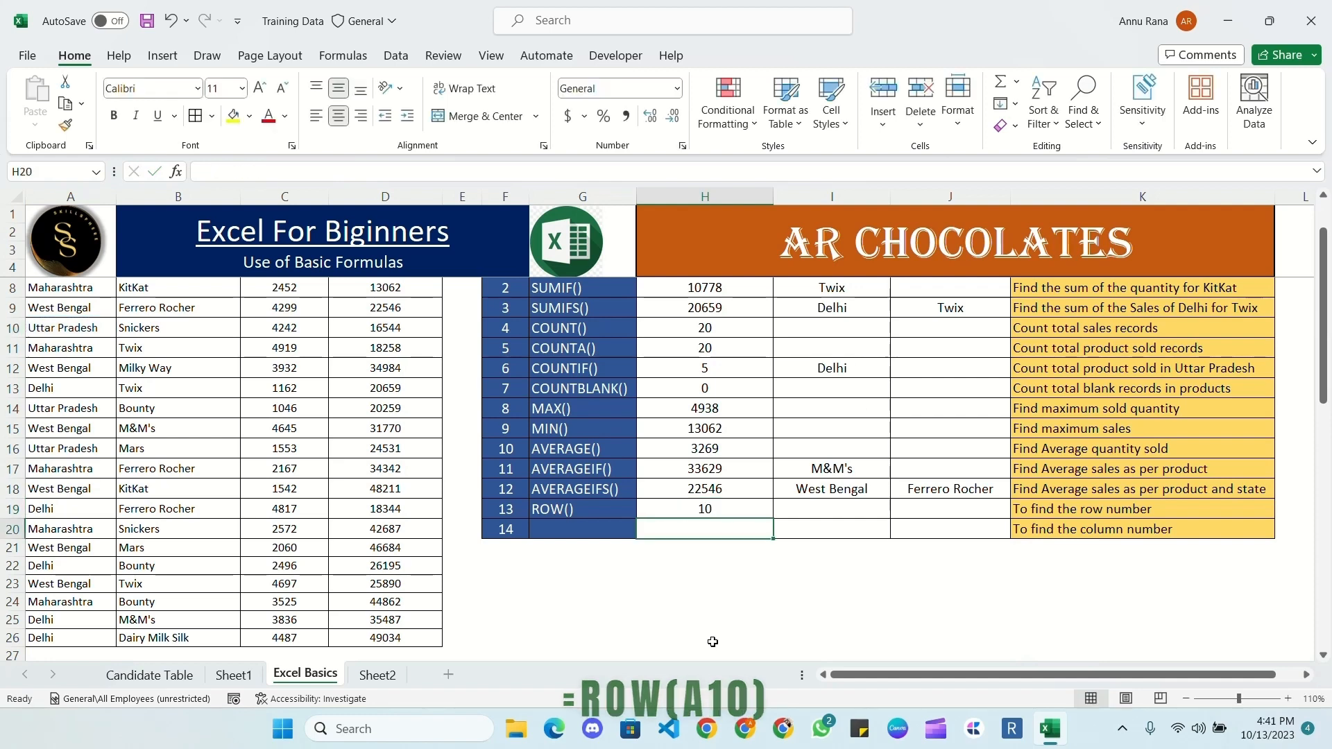
left_click(720, 507)
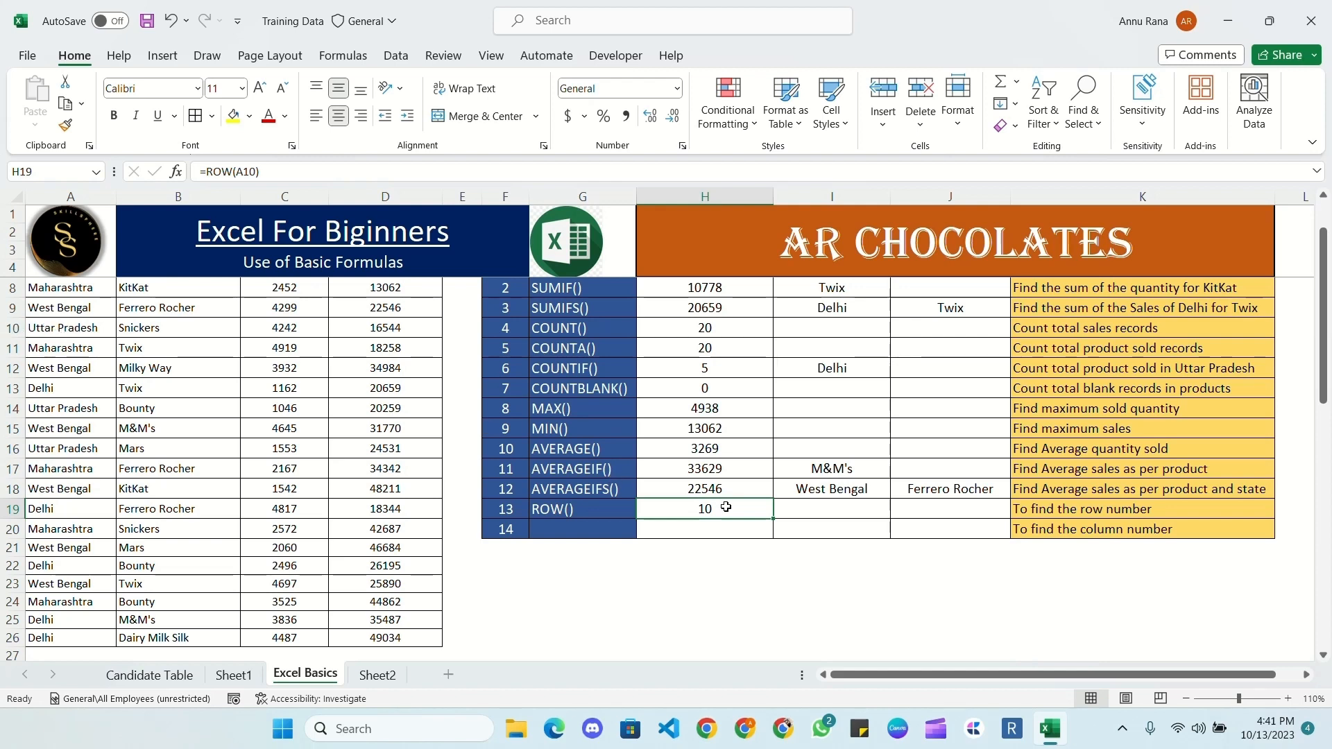
- Enter =ROW() without a reference in I19 to return that cell's own row number
left_click(829, 512)
type("=")
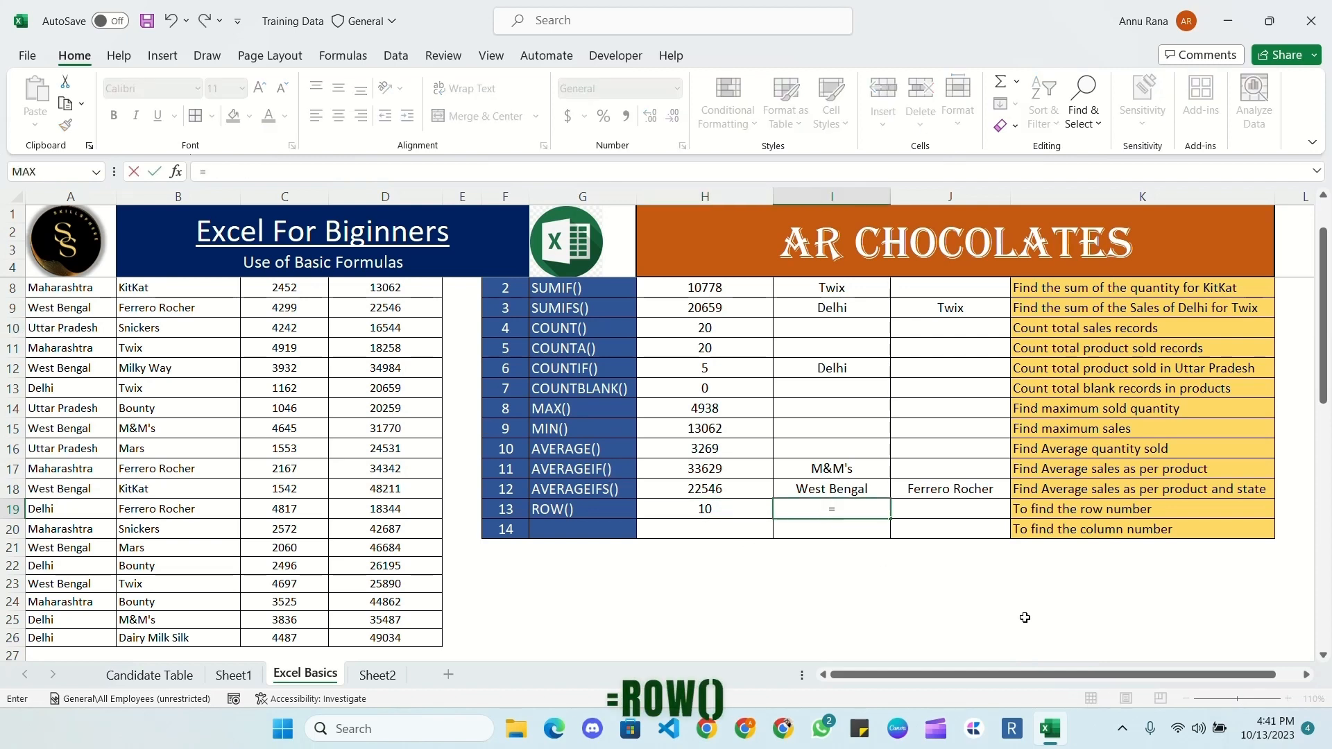
type("row")
key("Tab")
type(")")
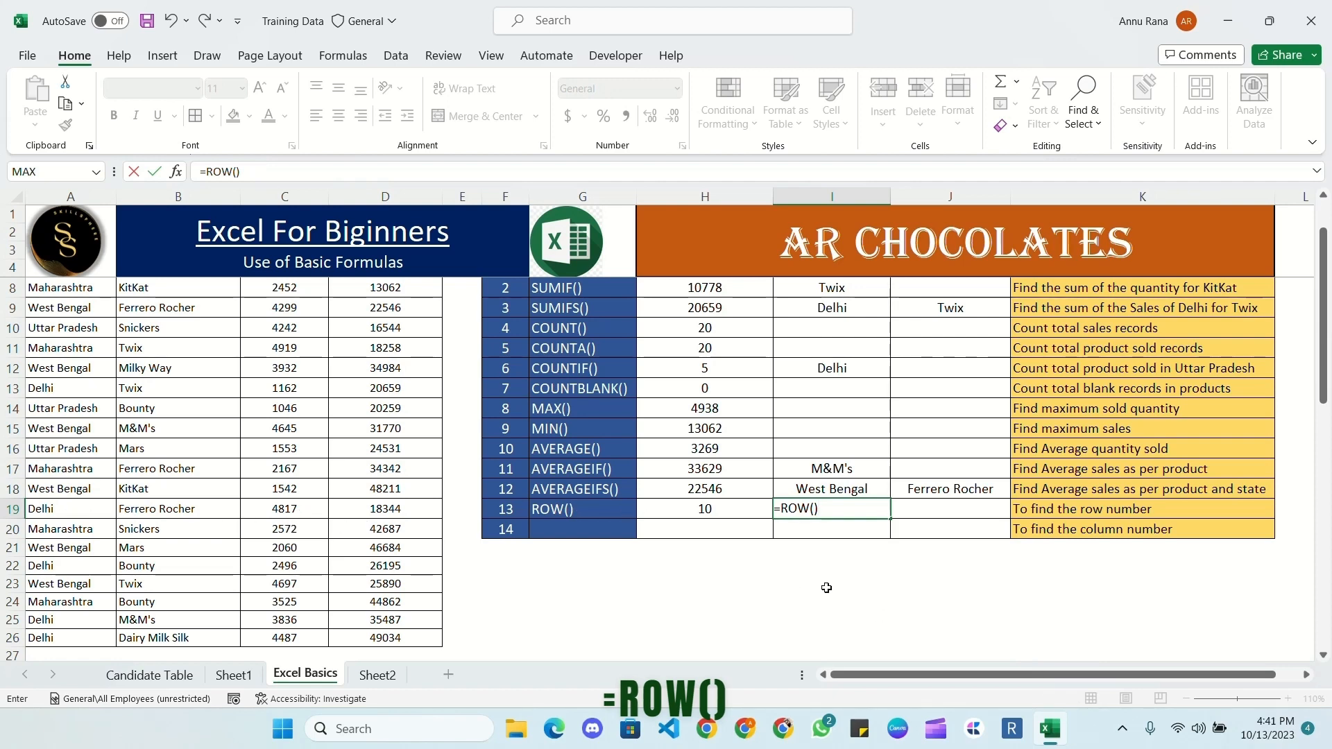
key("Return")
key("Up")
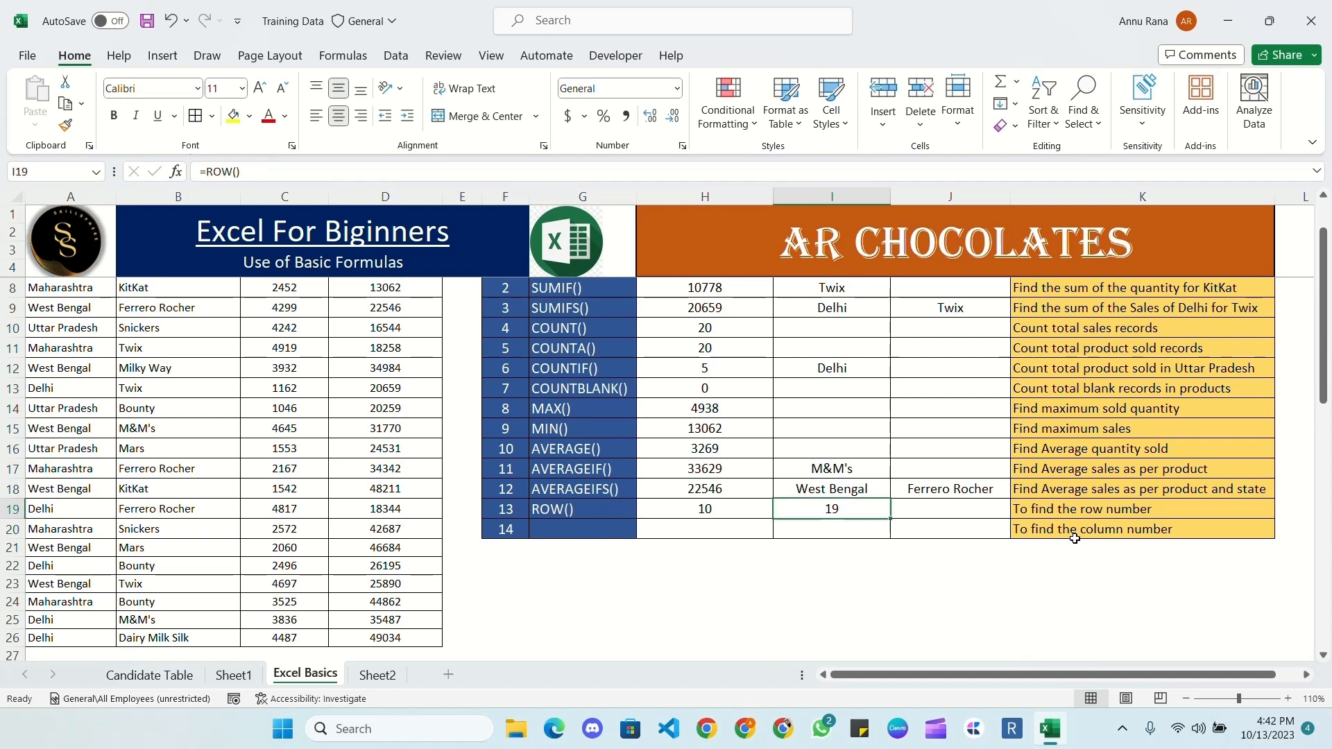
- Choose COLUMN() as the formula name in G20 for question 14
left_click(583, 529)
left_click(644, 529)
left_click(576, 547)
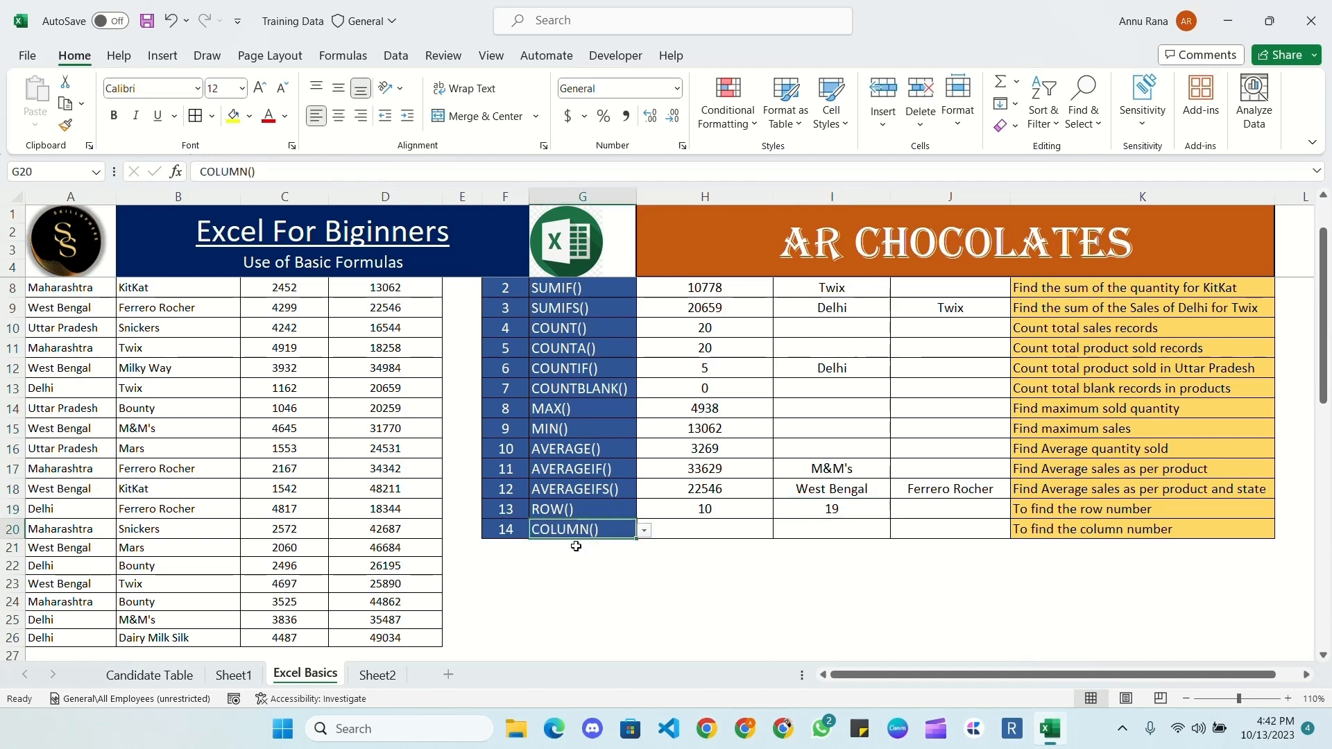
- Enter =COLUMN(G20) in H20 to find the column number of cell G20
left_click(695, 529)
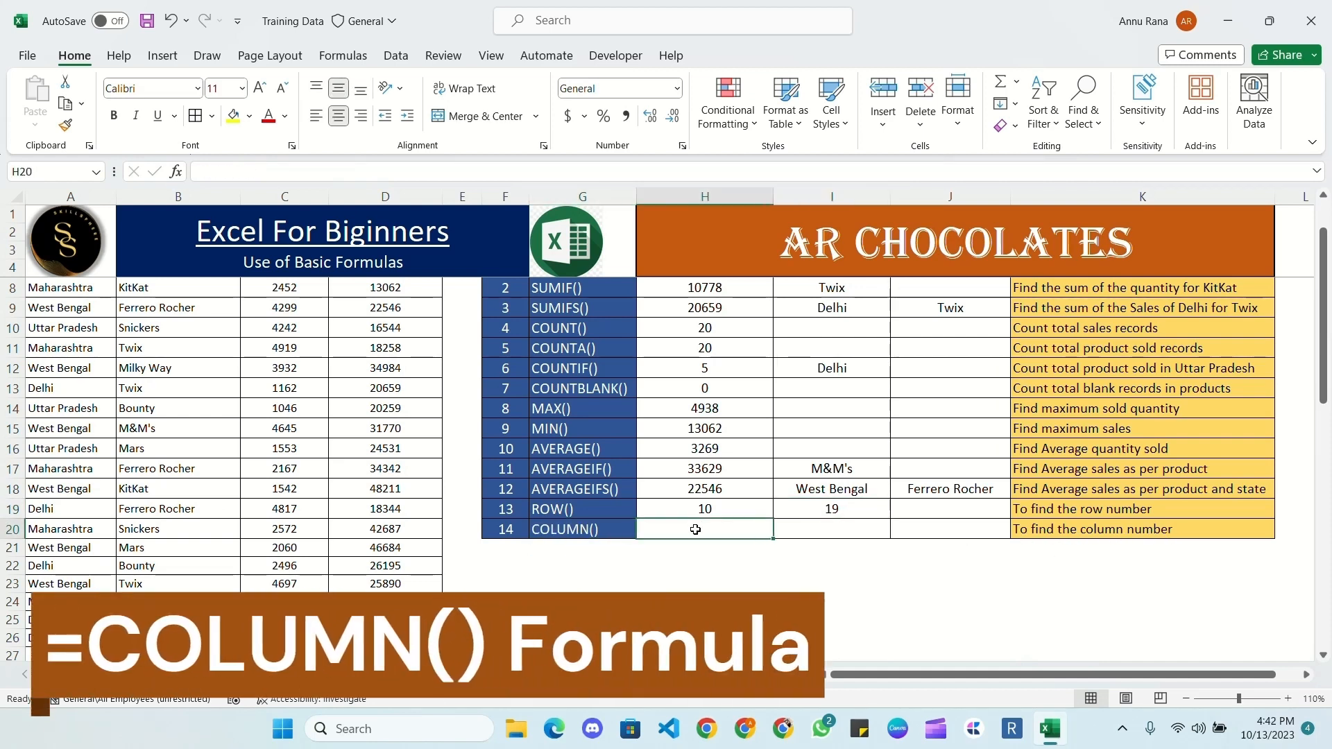
type("=")
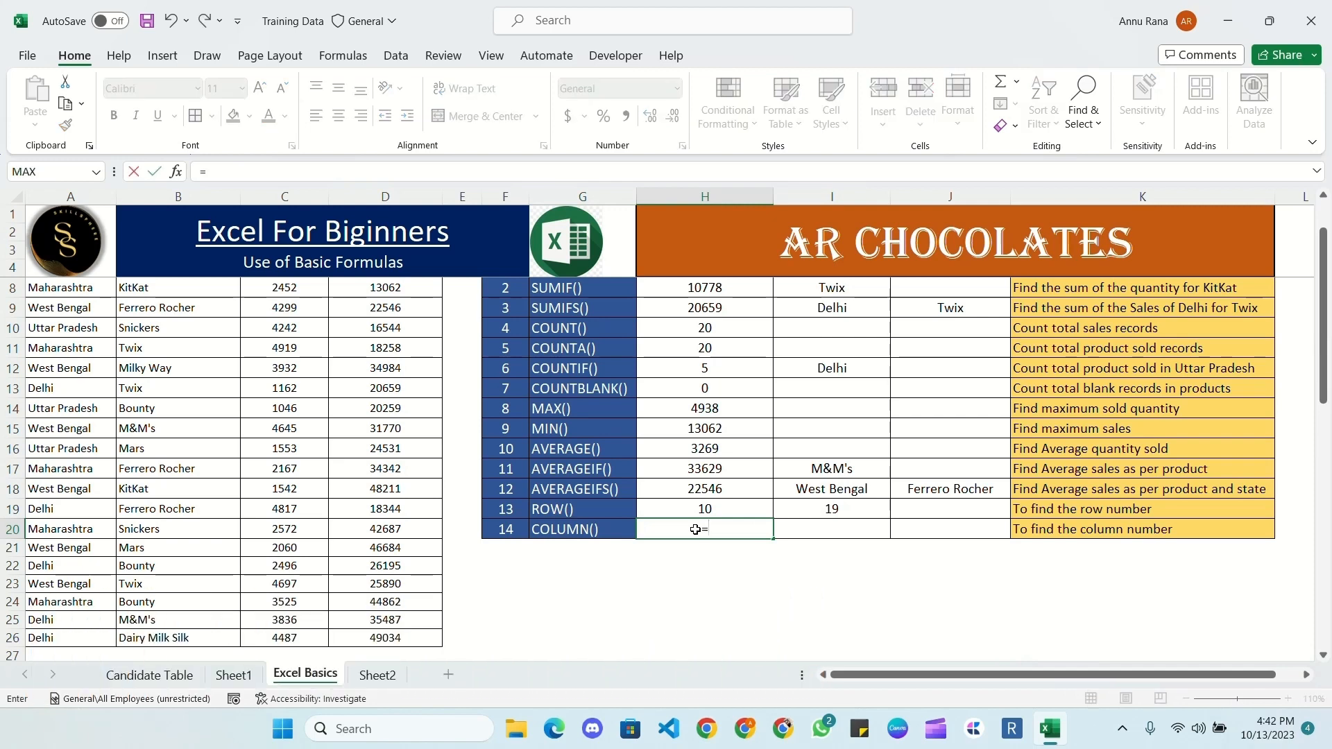
type("col")
key("Tab")
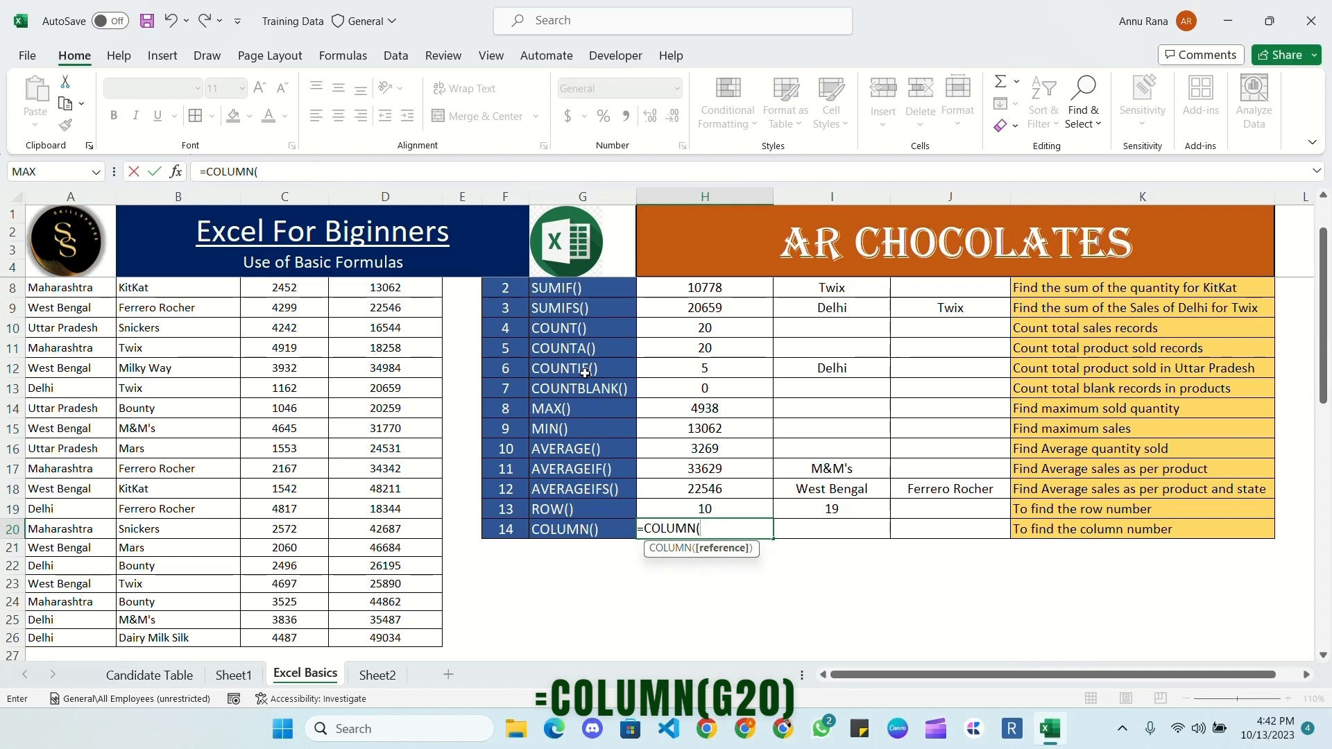
left_click(556, 531)
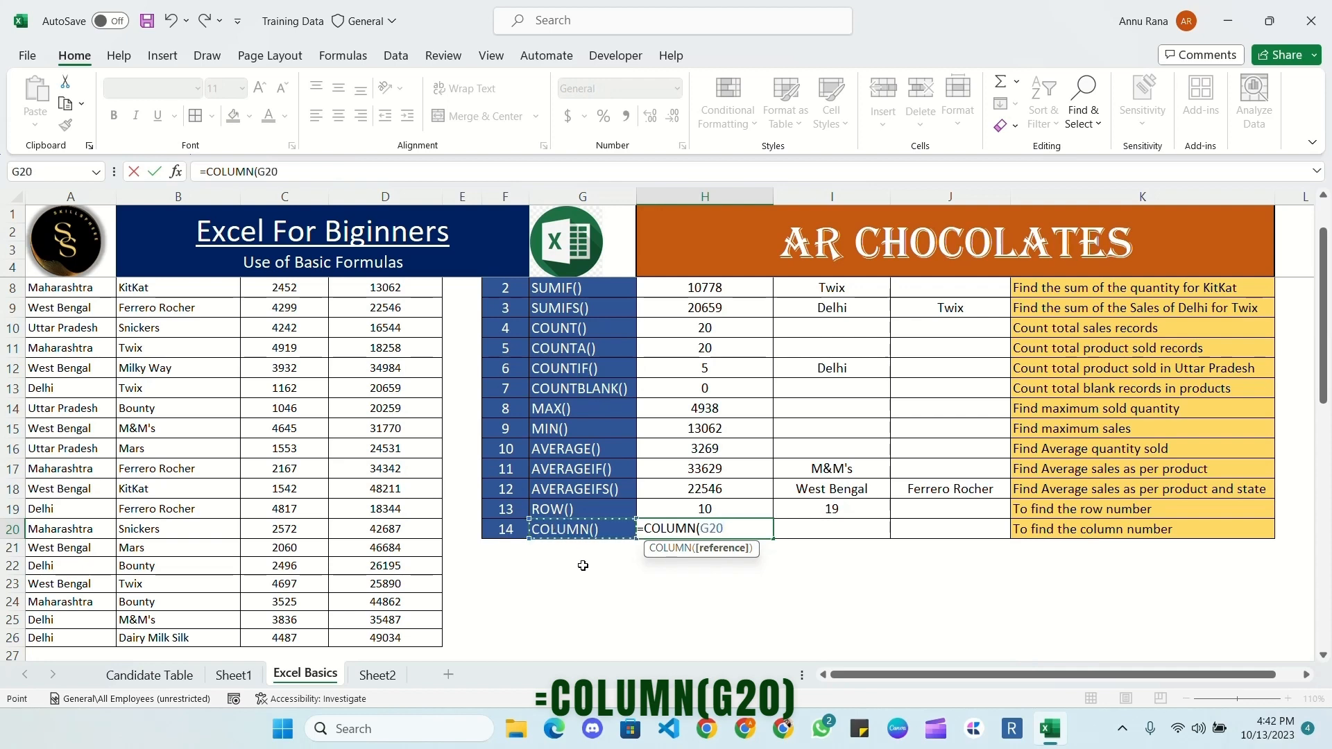
type(")")
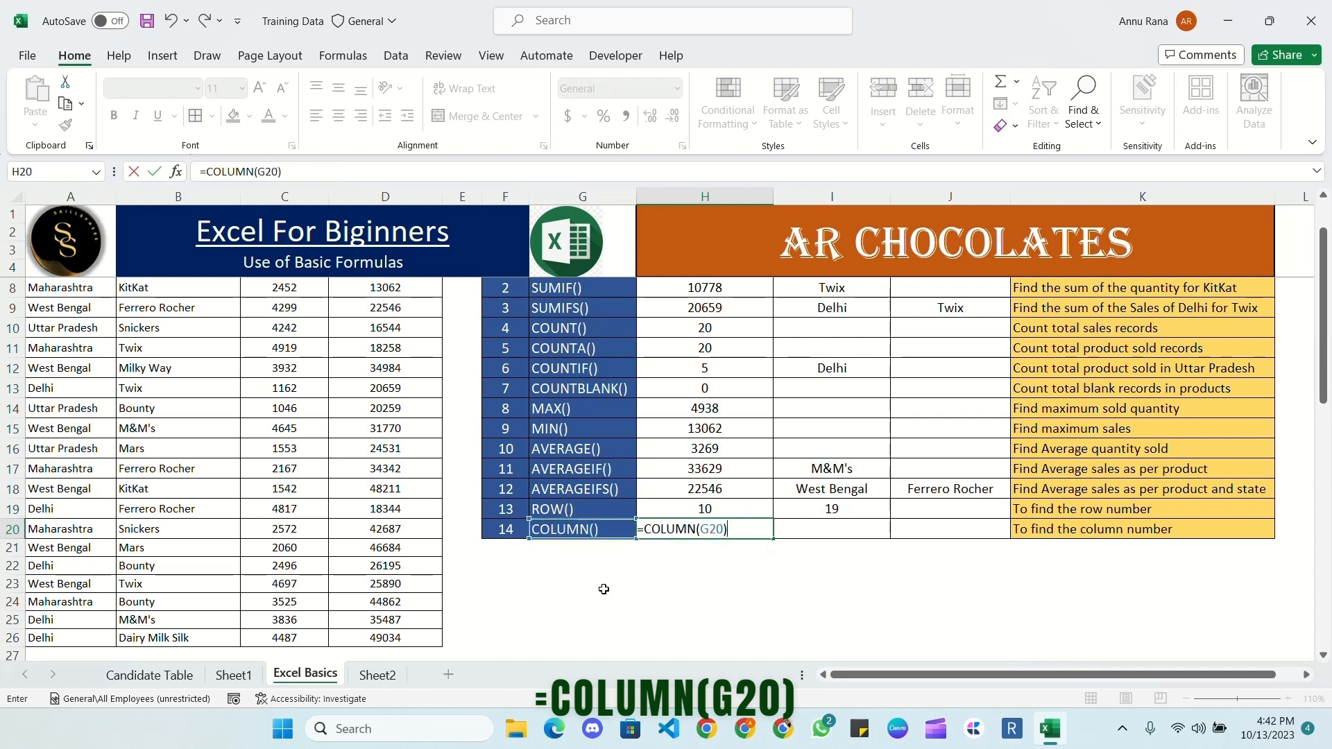
key("Return")
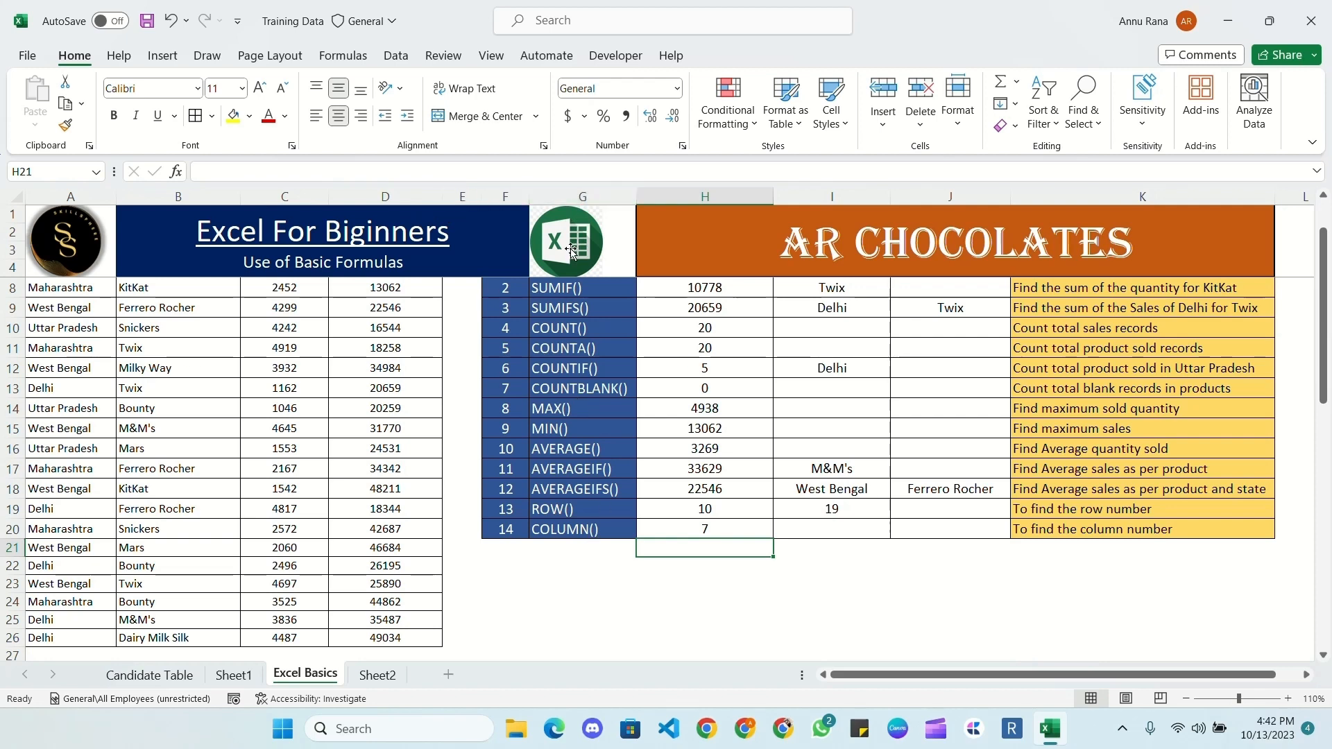
- Enter =COLUMN() without a reference in I20 to return that cell's own column number
left_click(705, 527)
left_click(824, 528)
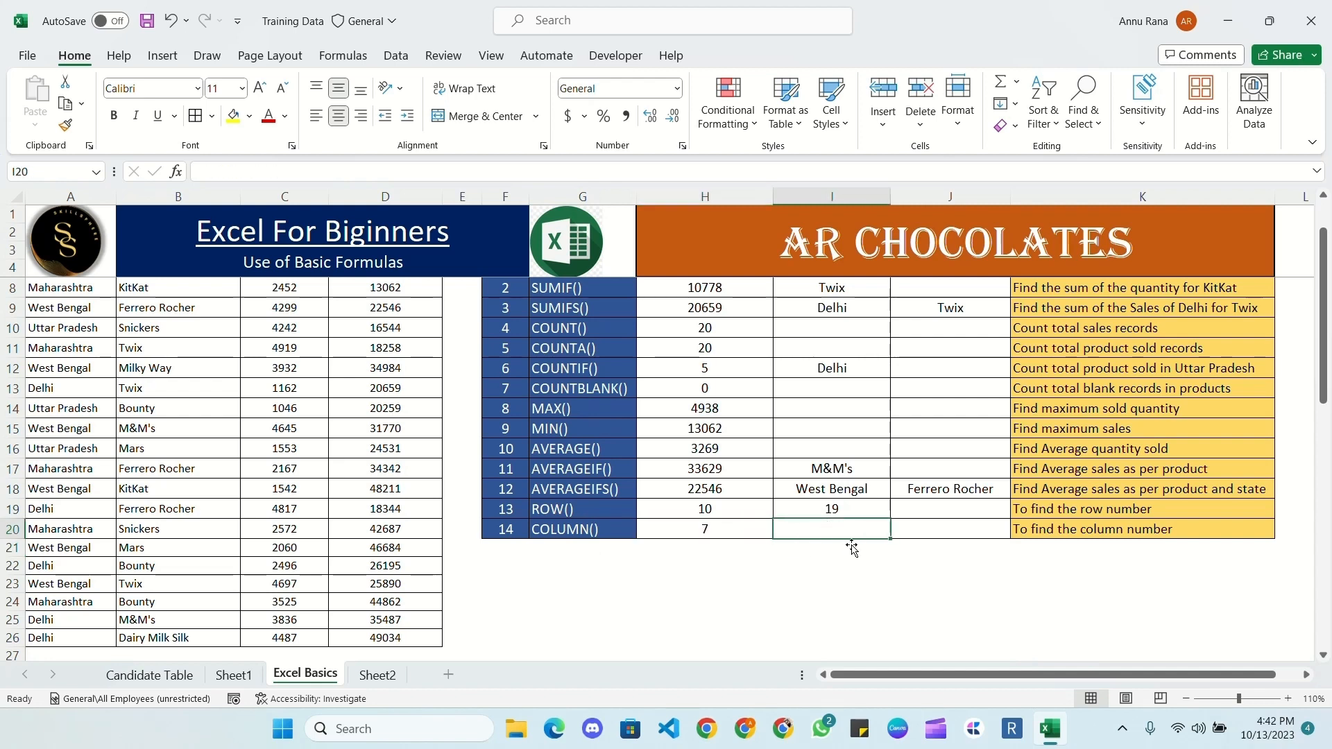
type("=")
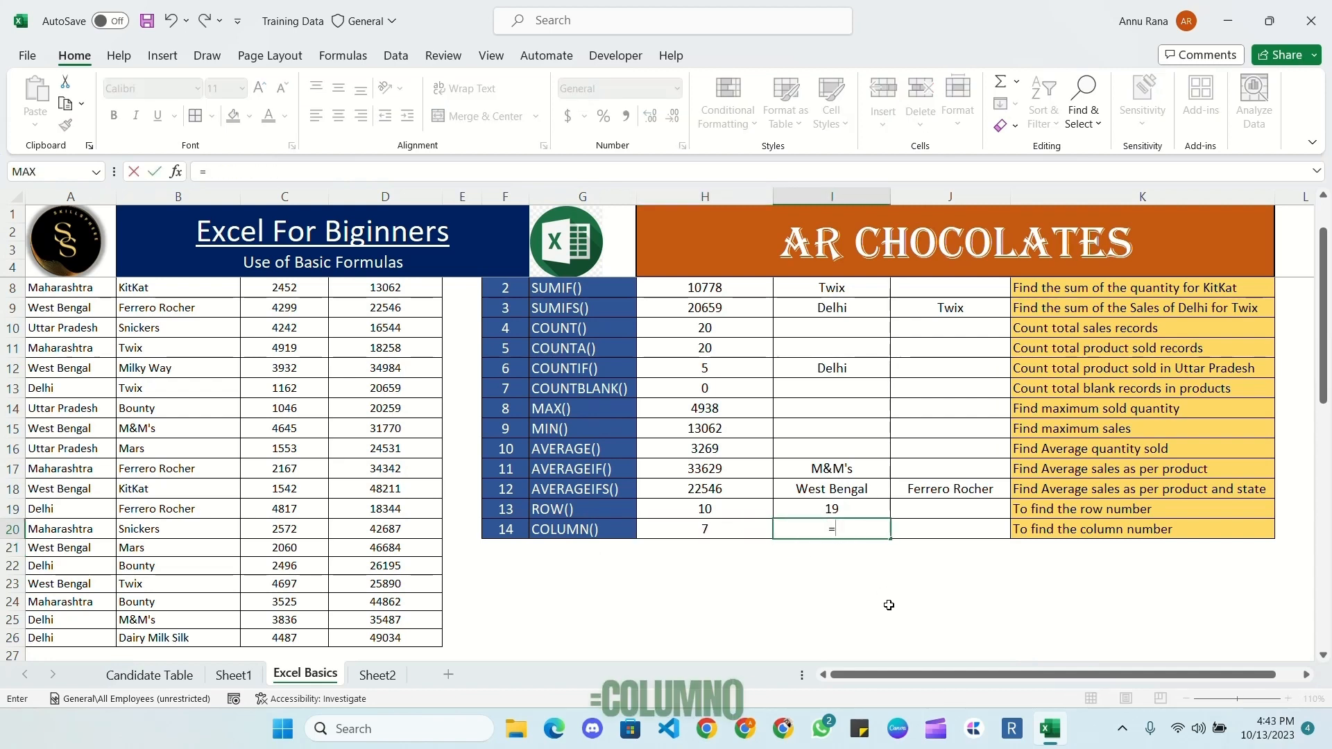
type("col")
key("Tab")
type(")")
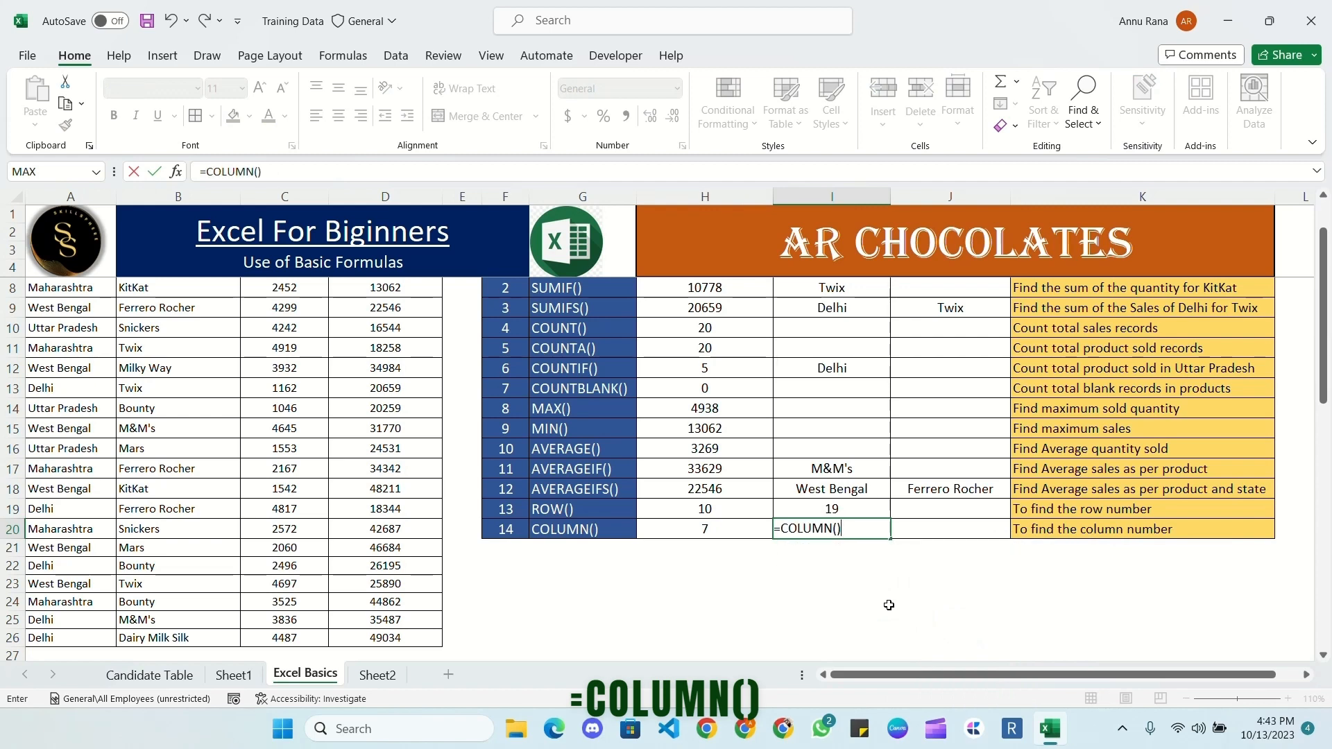
key("Return")
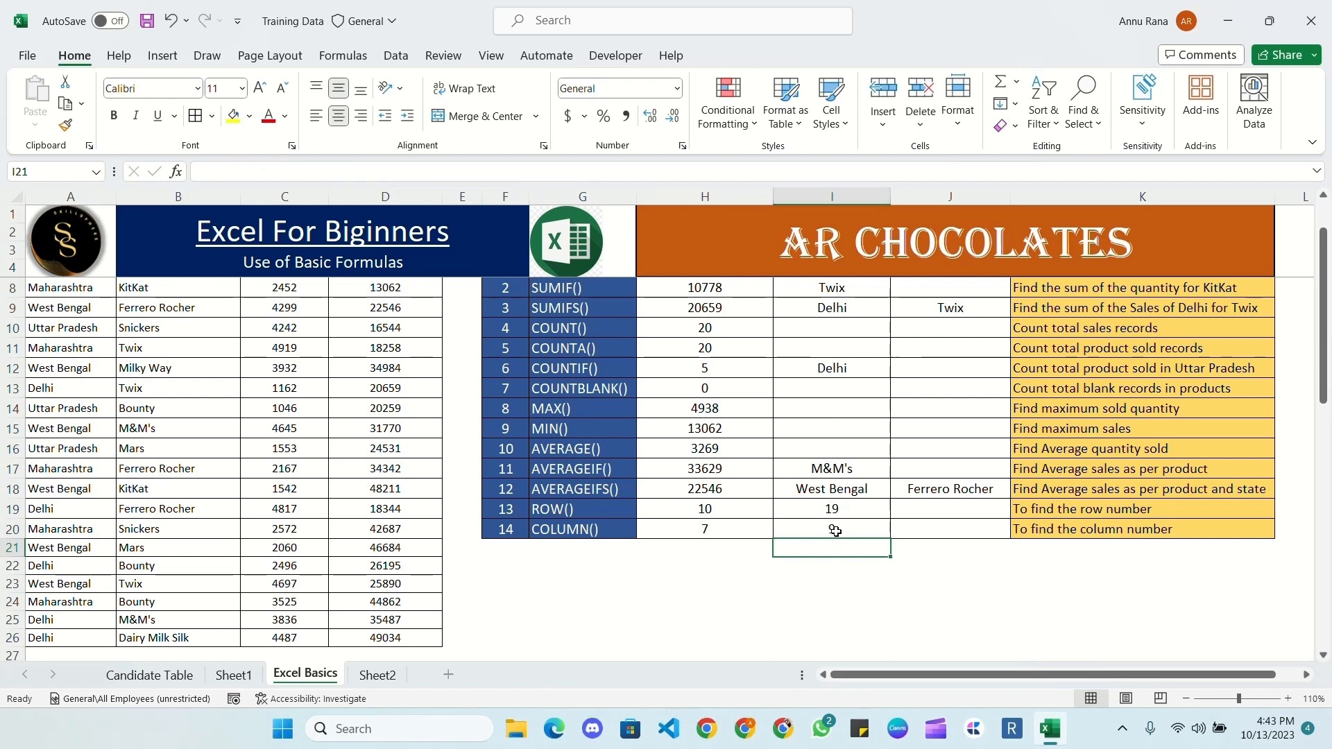
- Review the COLUMN formulas in H20 and I20 and the formula names listed in column G
left_click(835, 531)
left_click(840, 197)
left_click(853, 547)
left_click(859, 532)
left_click(758, 527)
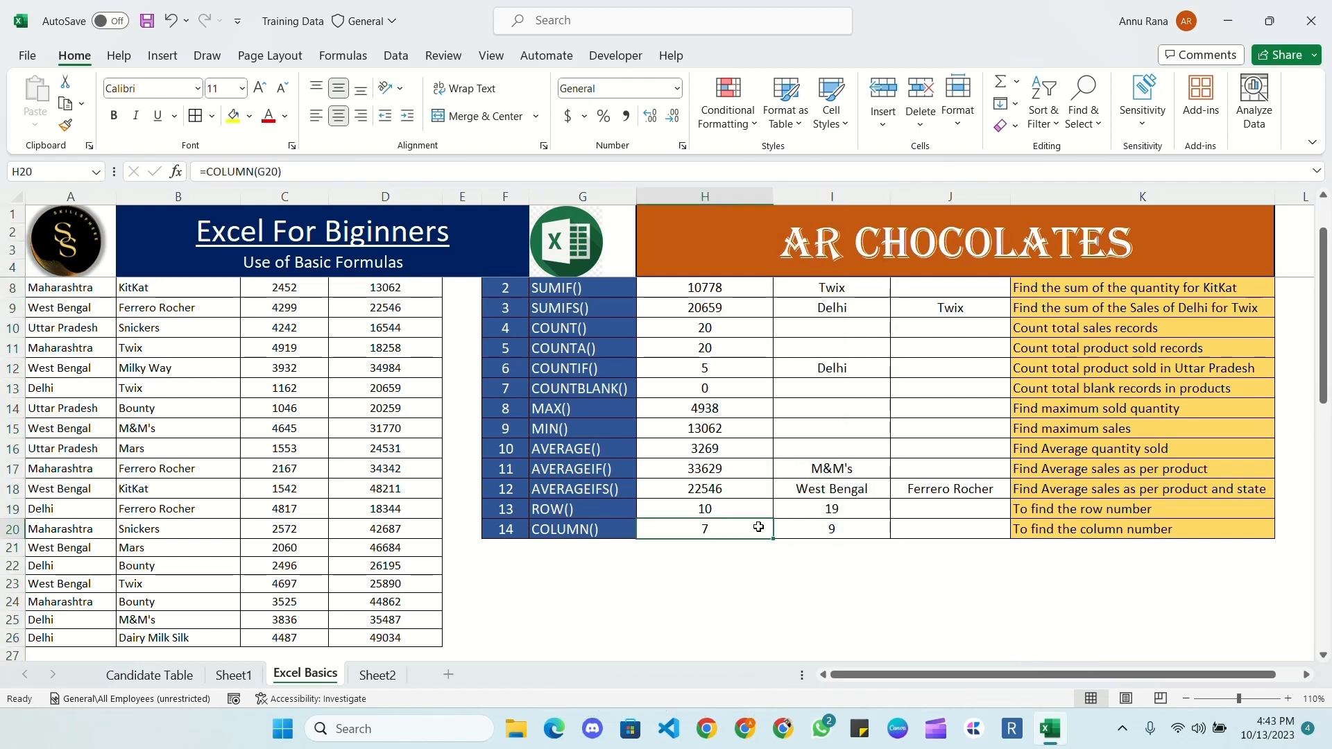
key("Right")
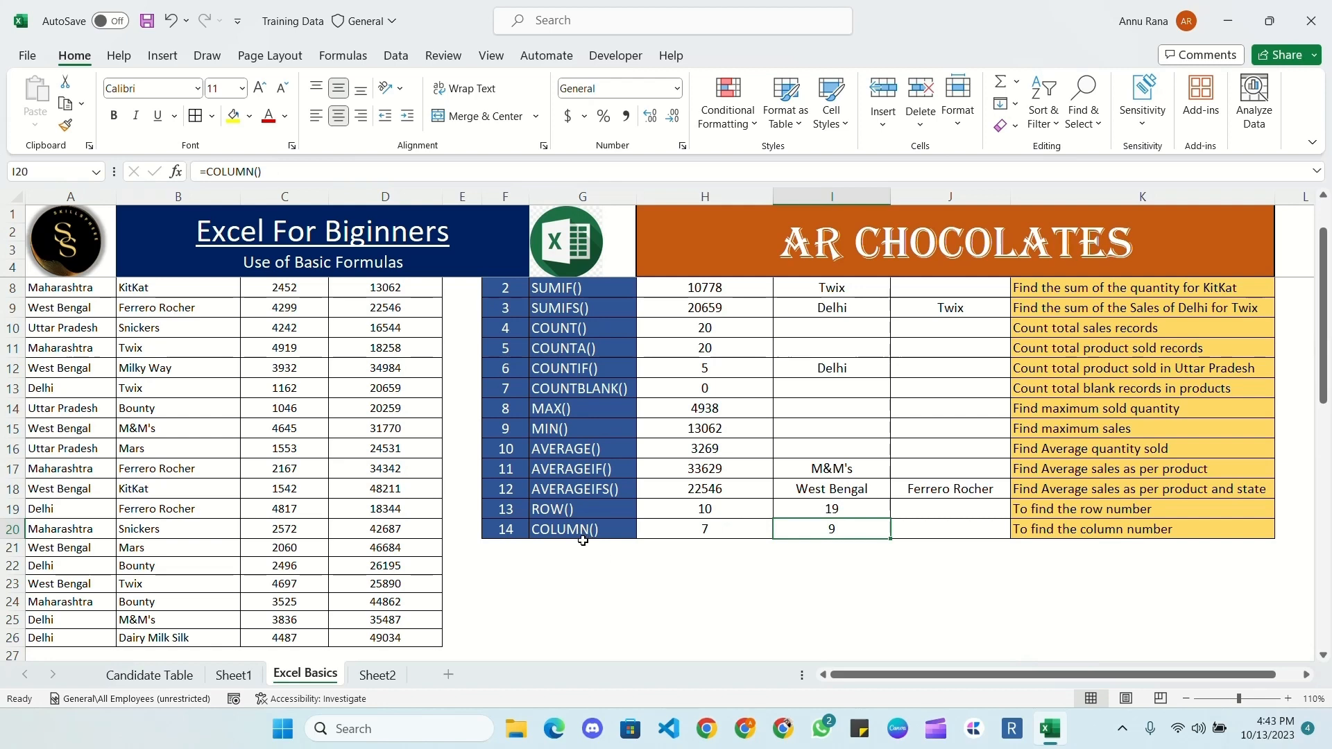
left_click(591, 287)
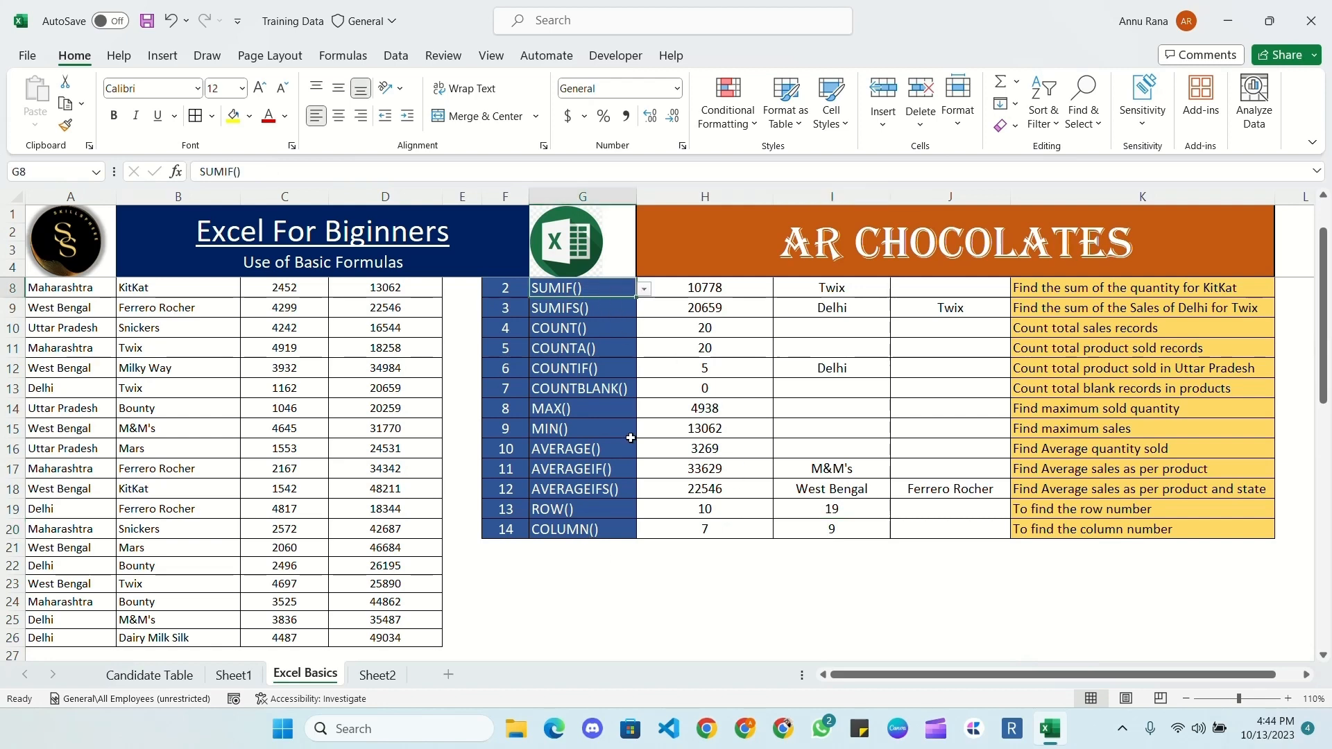
key("Up")
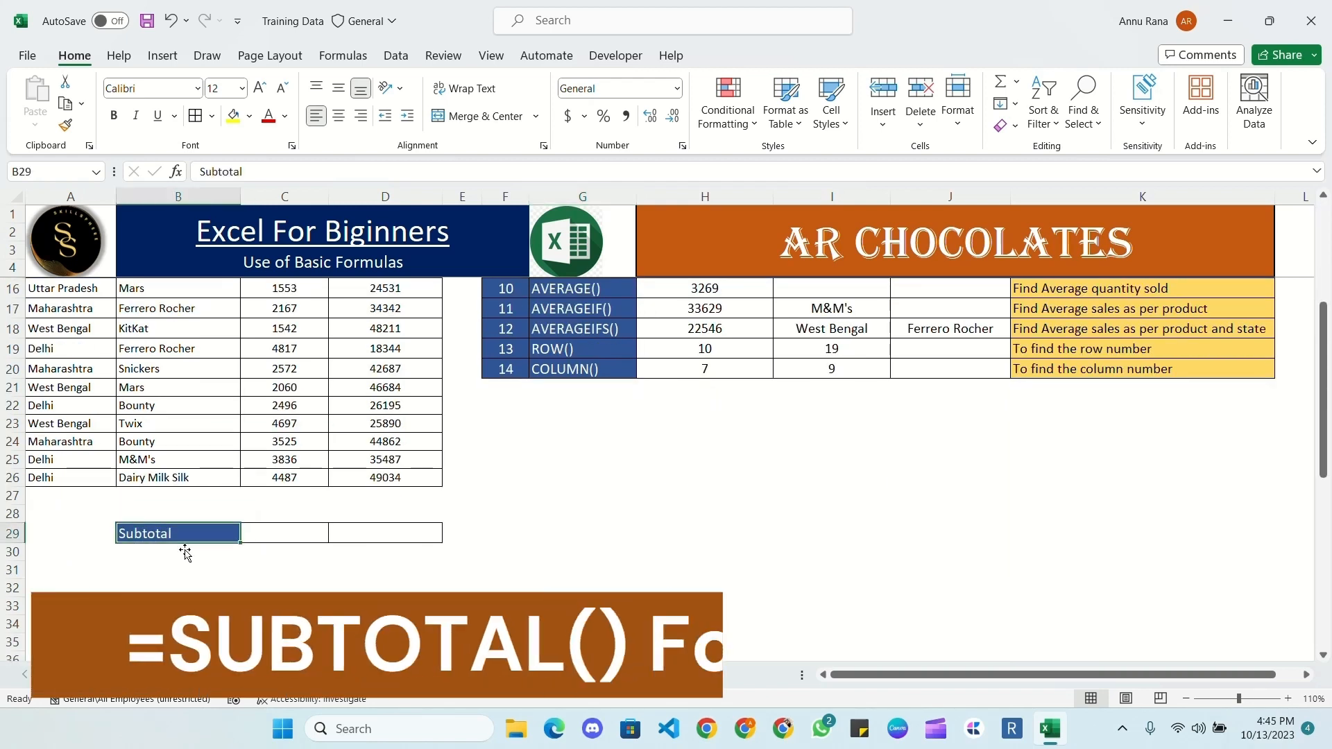
- Filter the State column to Maharashtra, Uttar Pradesh and West Bengal, and check the SUM formula in H7
scroll(597, 528, "up", 4)
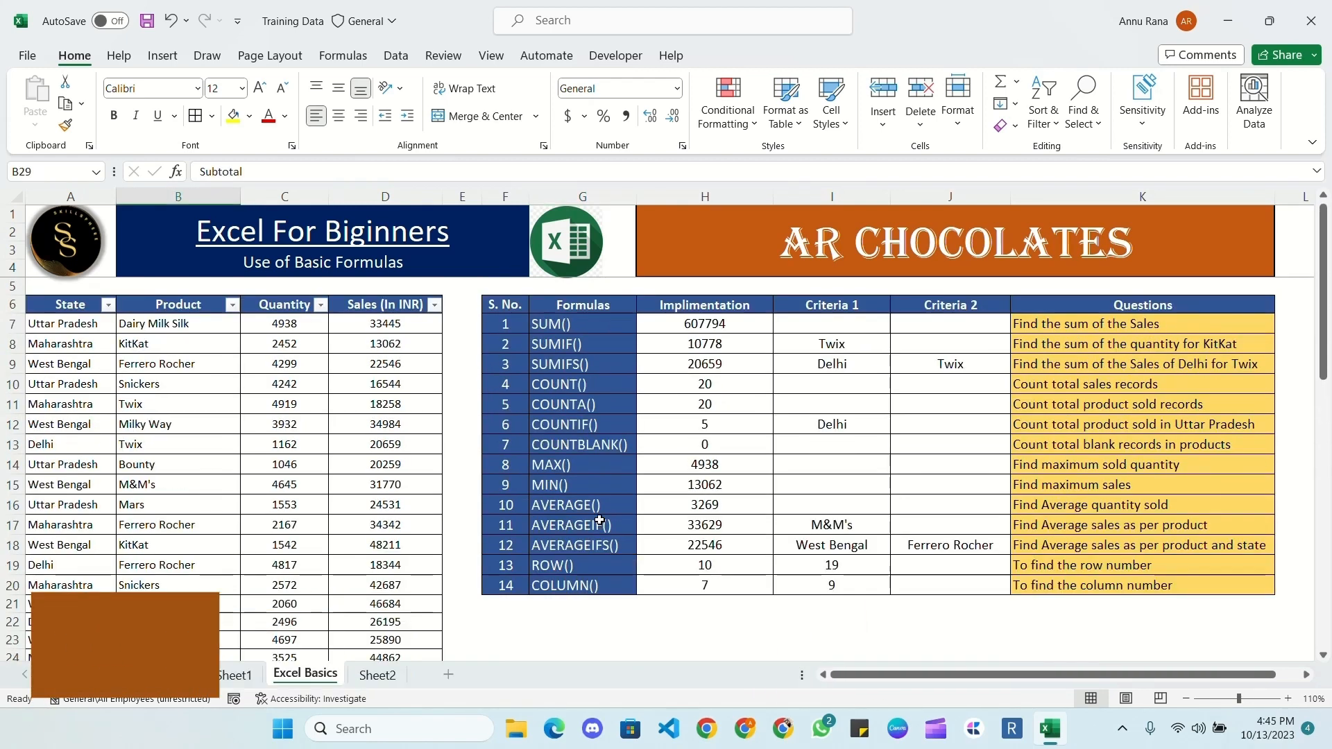
left_click_drag(387, 323, 400, 564)
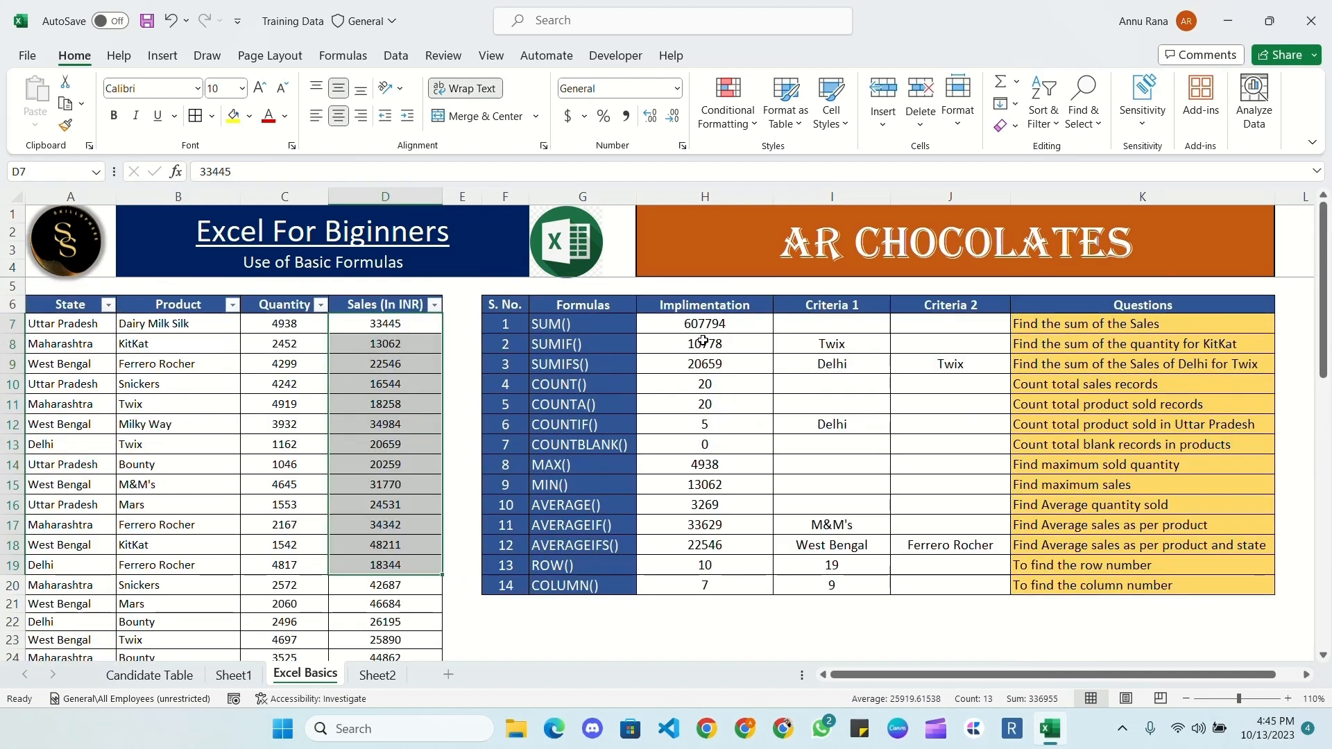
left_click(601, 326)
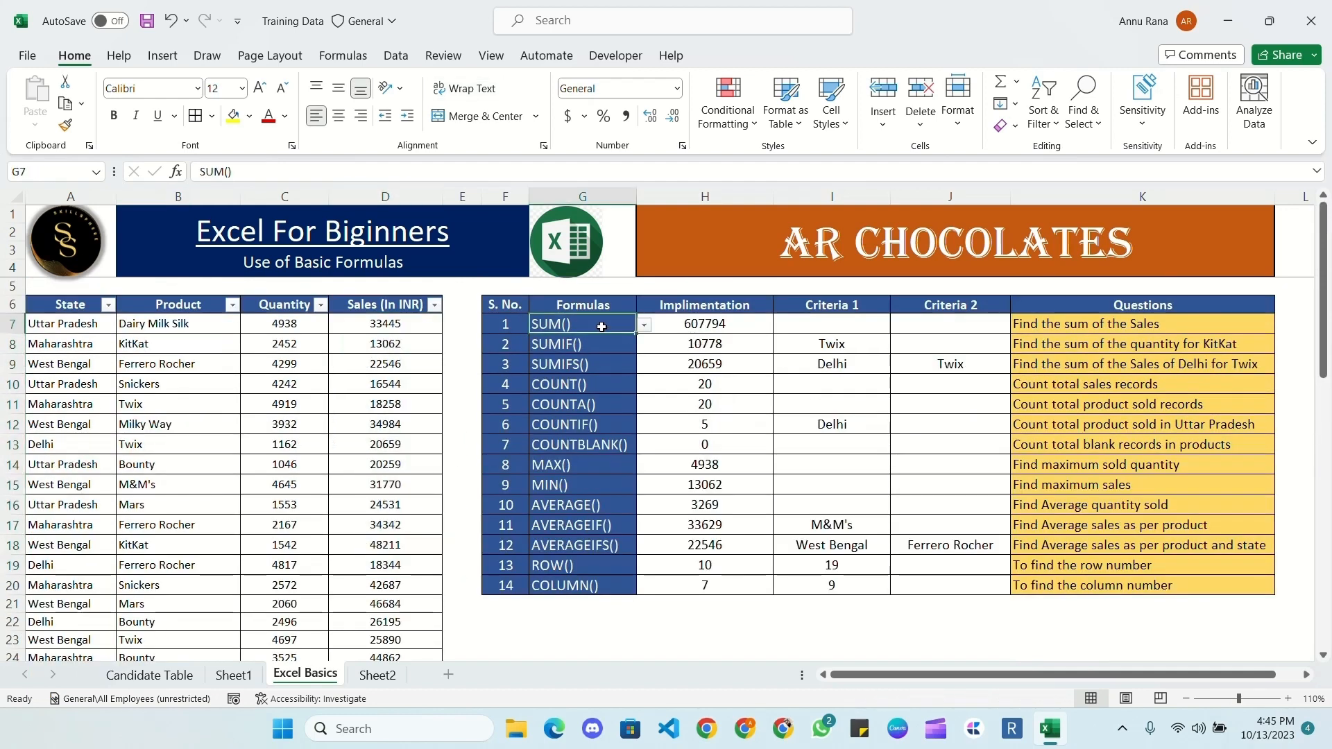
left_click(107, 304)
left_click(162, 515)
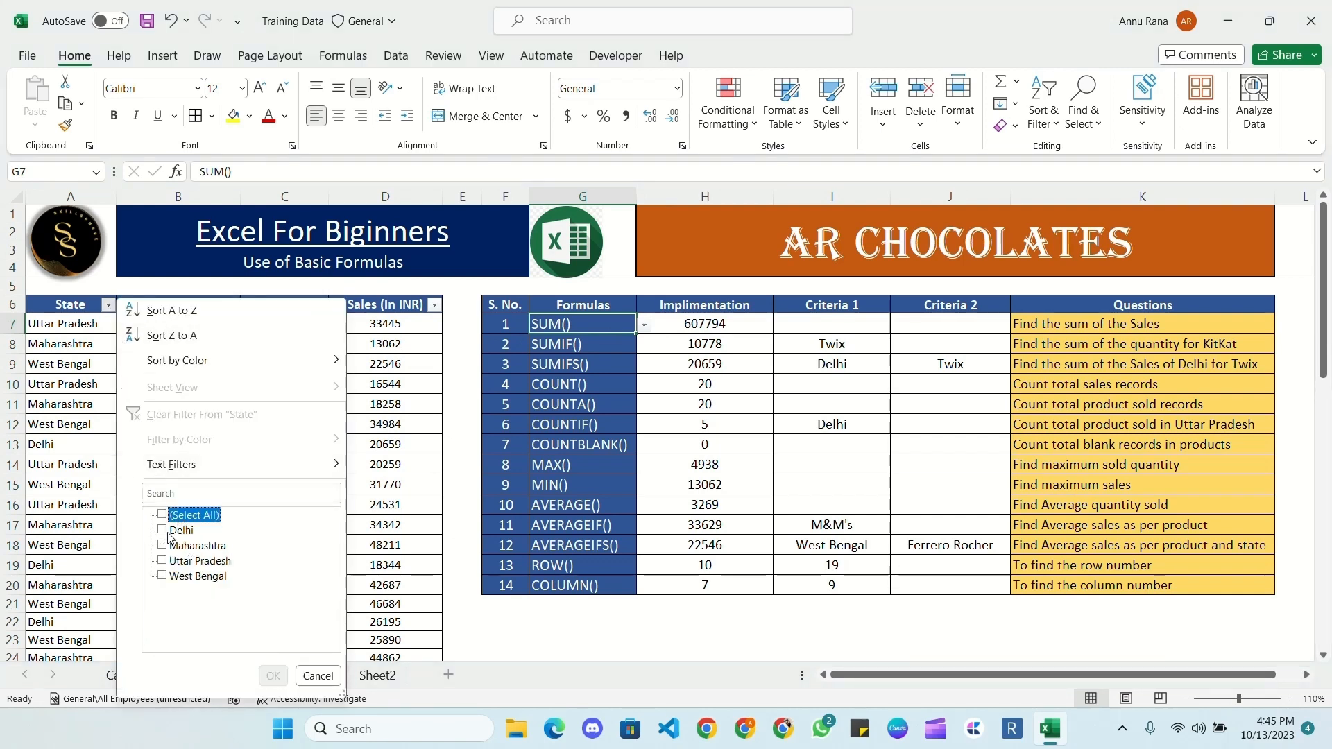
left_click(162, 546)
left_click(162, 560)
left_click(162, 576)
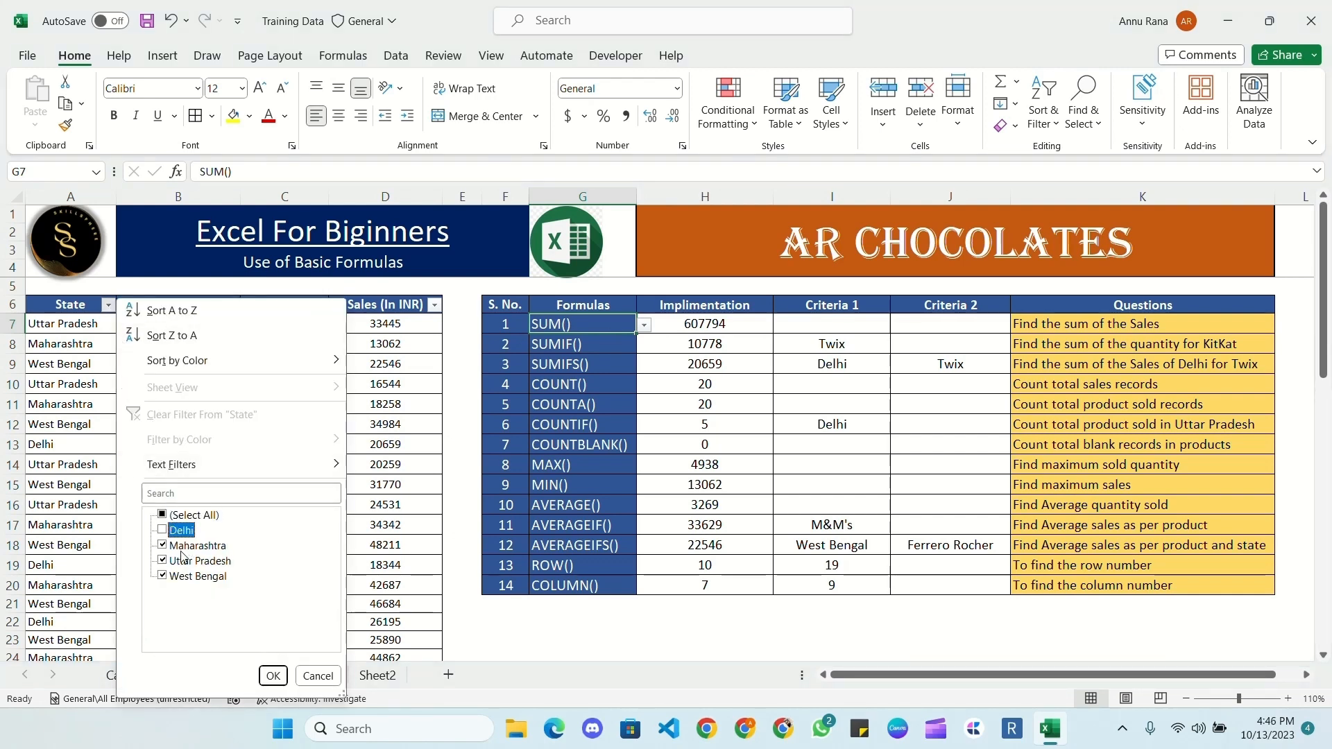
left_click(272, 676)
left_click(711, 322)
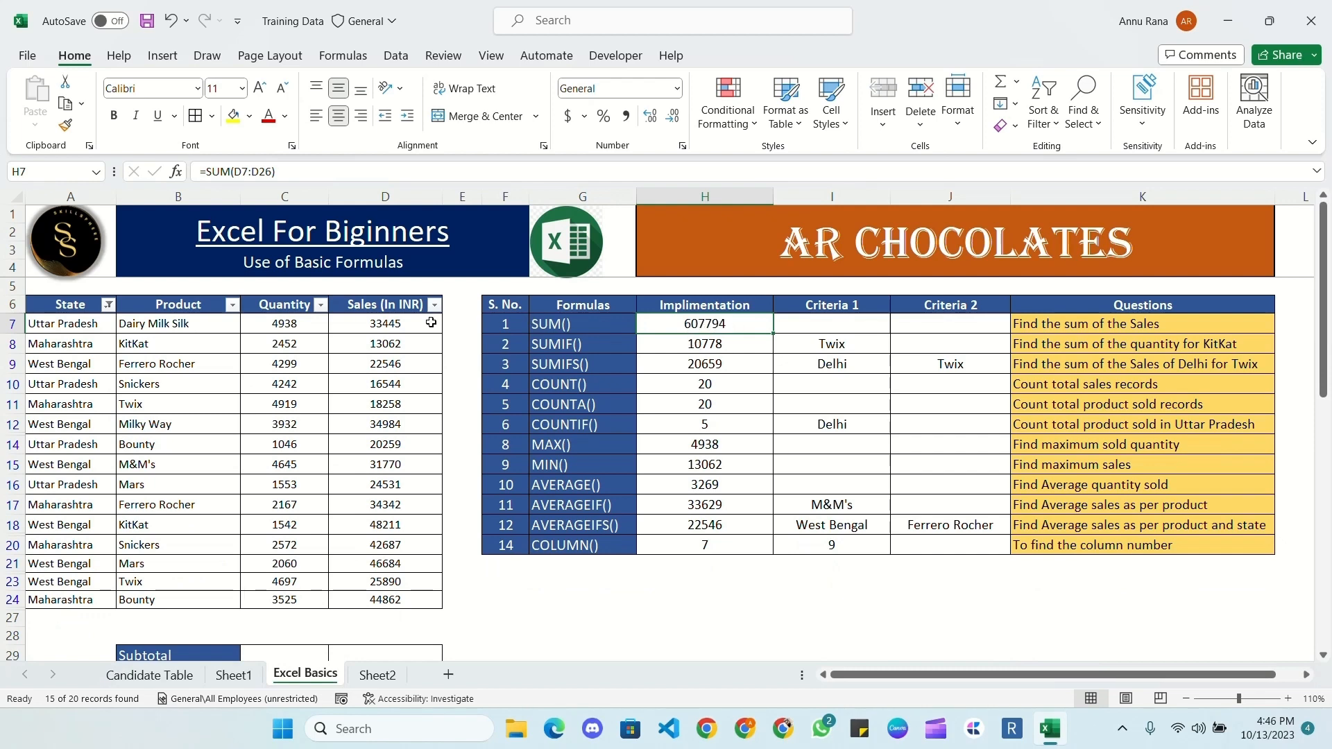
- Select all states again in the State column's filter
left_click(109, 305)
left_click(162, 515)
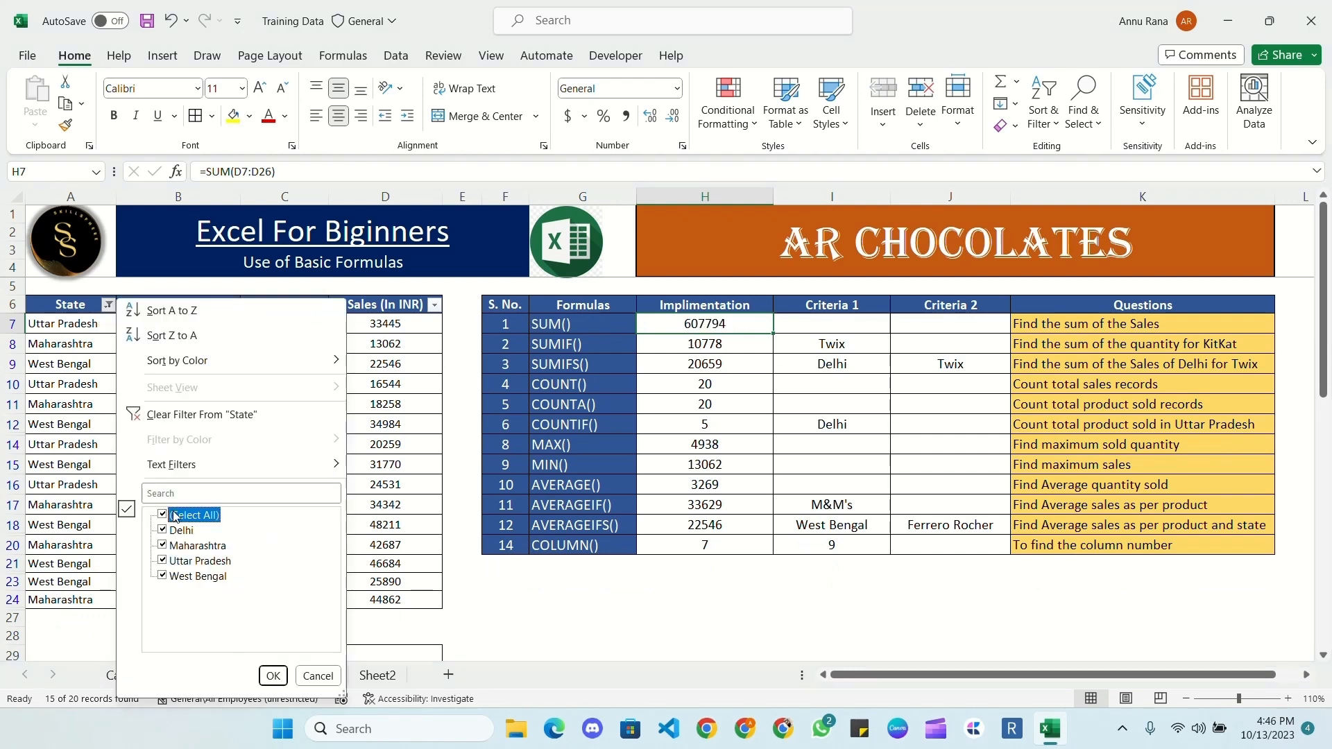
left_click(273, 676)
- Enter =SUBTOTAL(9,C7:C26) in C29 to subtotal the Quantity column with the SUM function
scroll(346, 513, "down", 2)
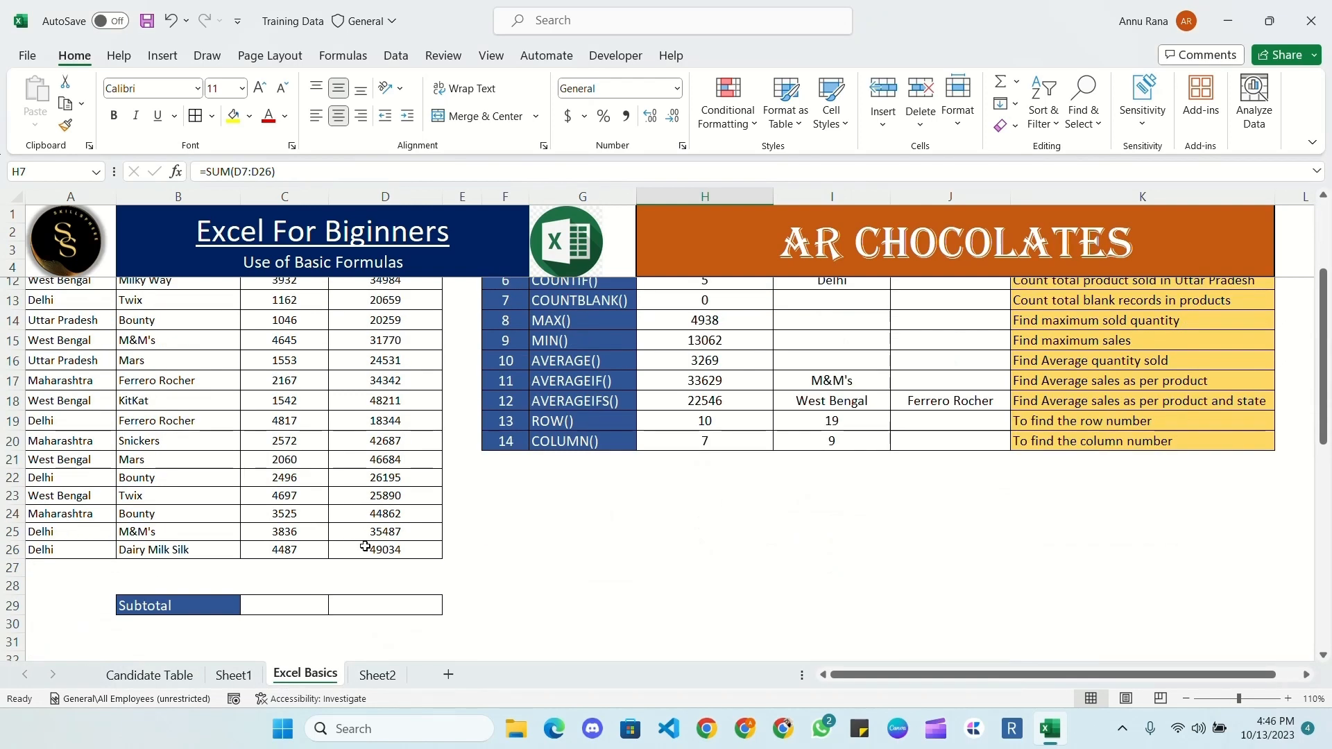
left_click(312, 607)
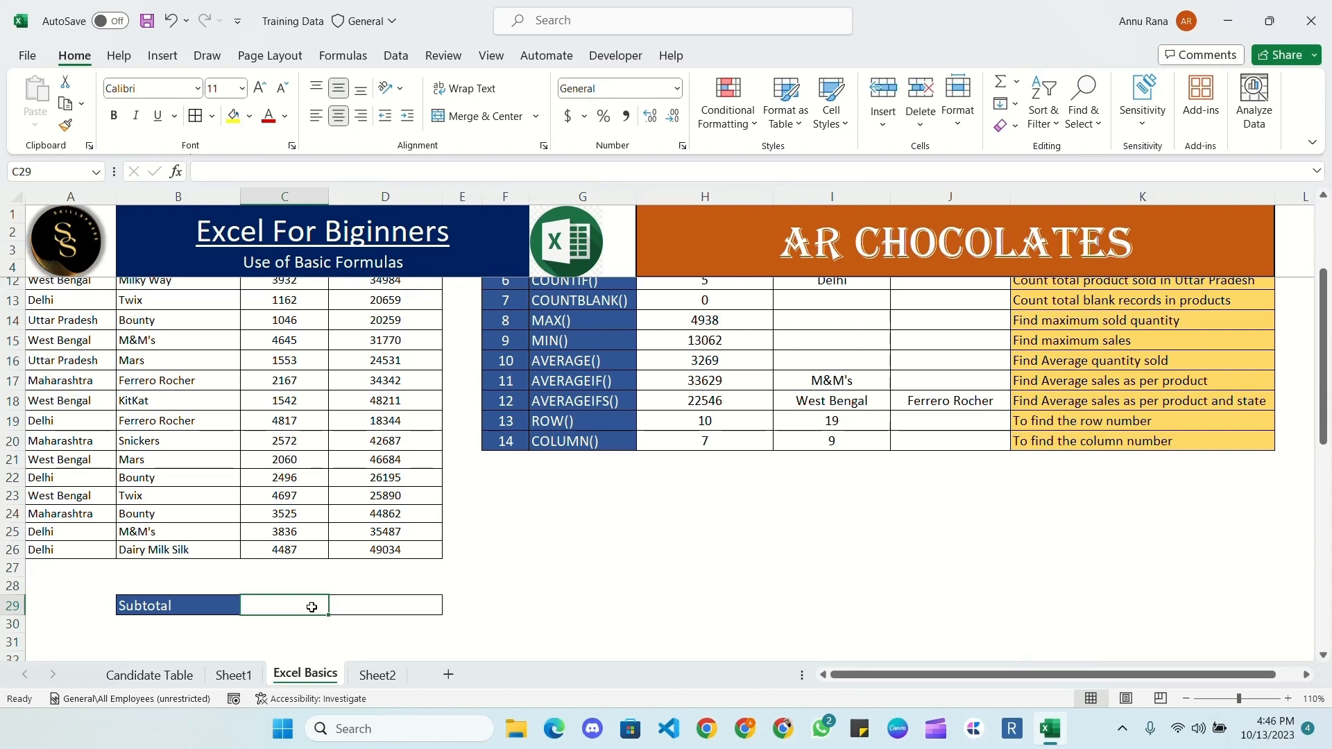
type("=su")
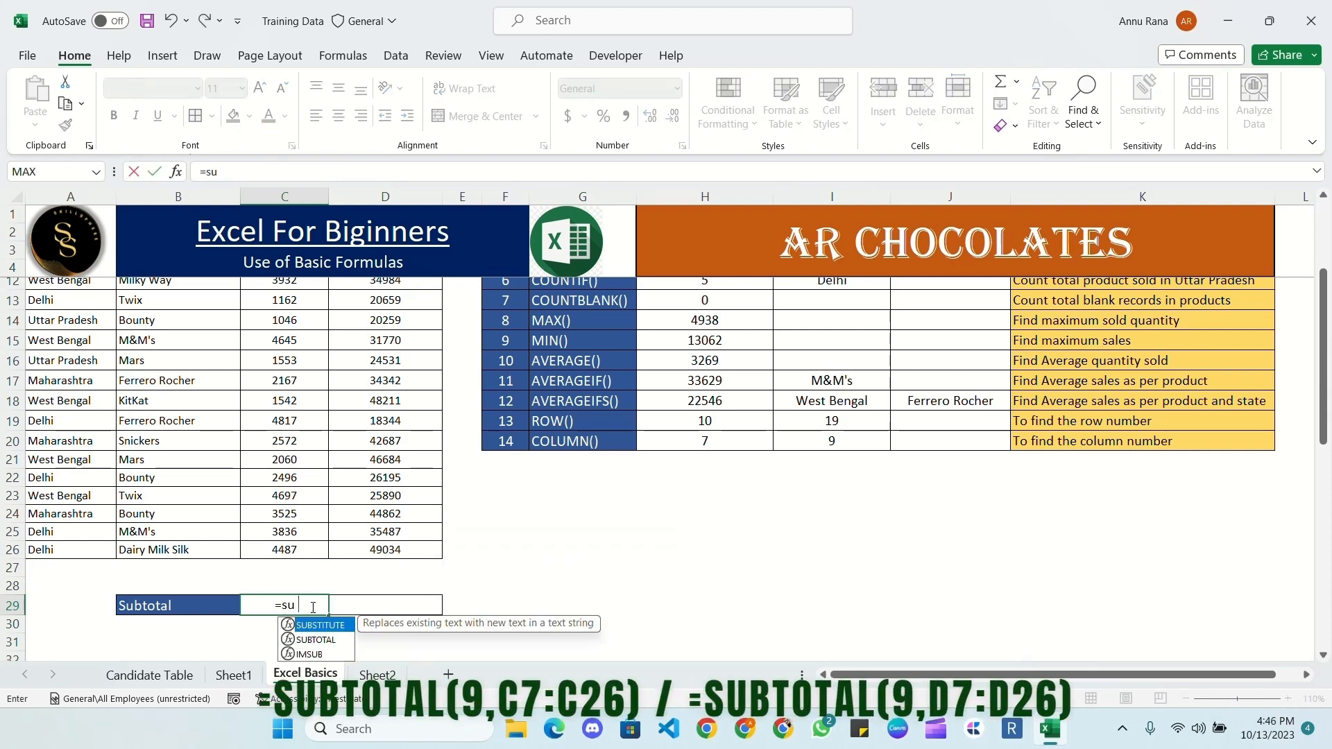
type("bt")
key("Tab")
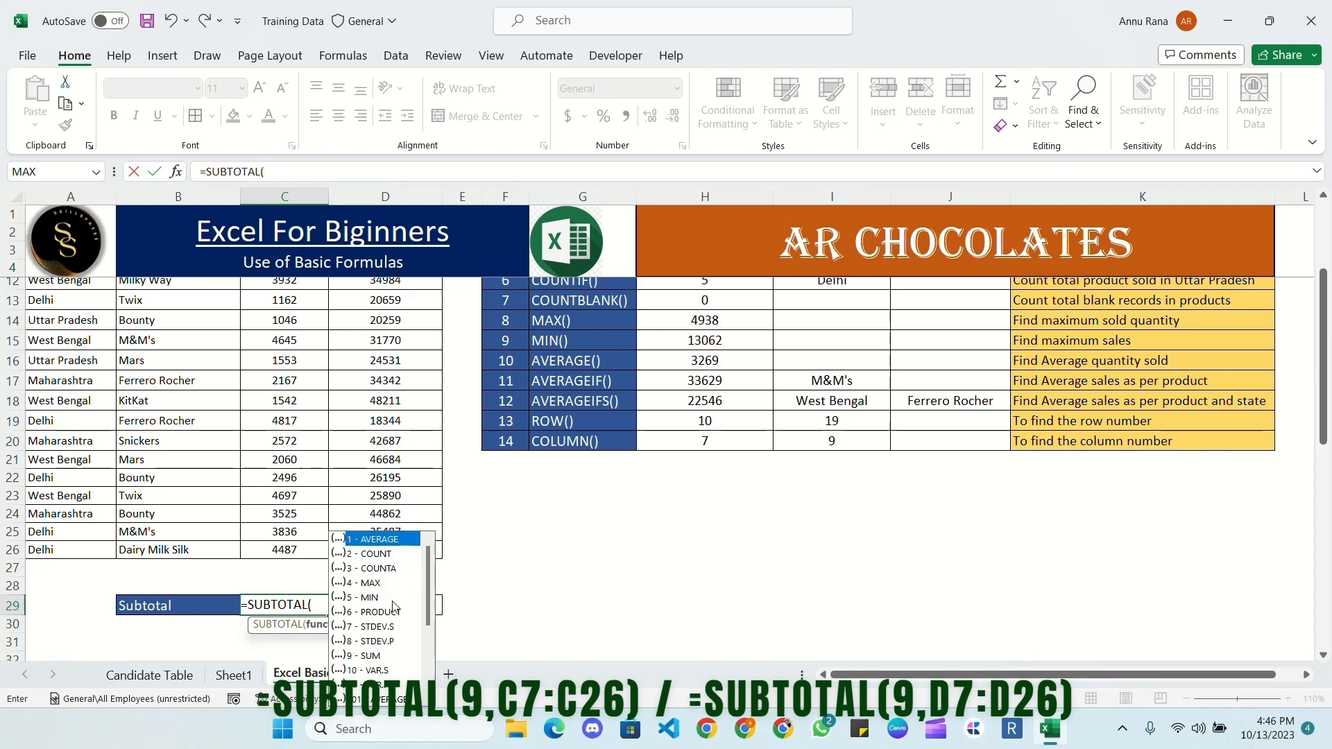
double_click(342, 656)
type(",")
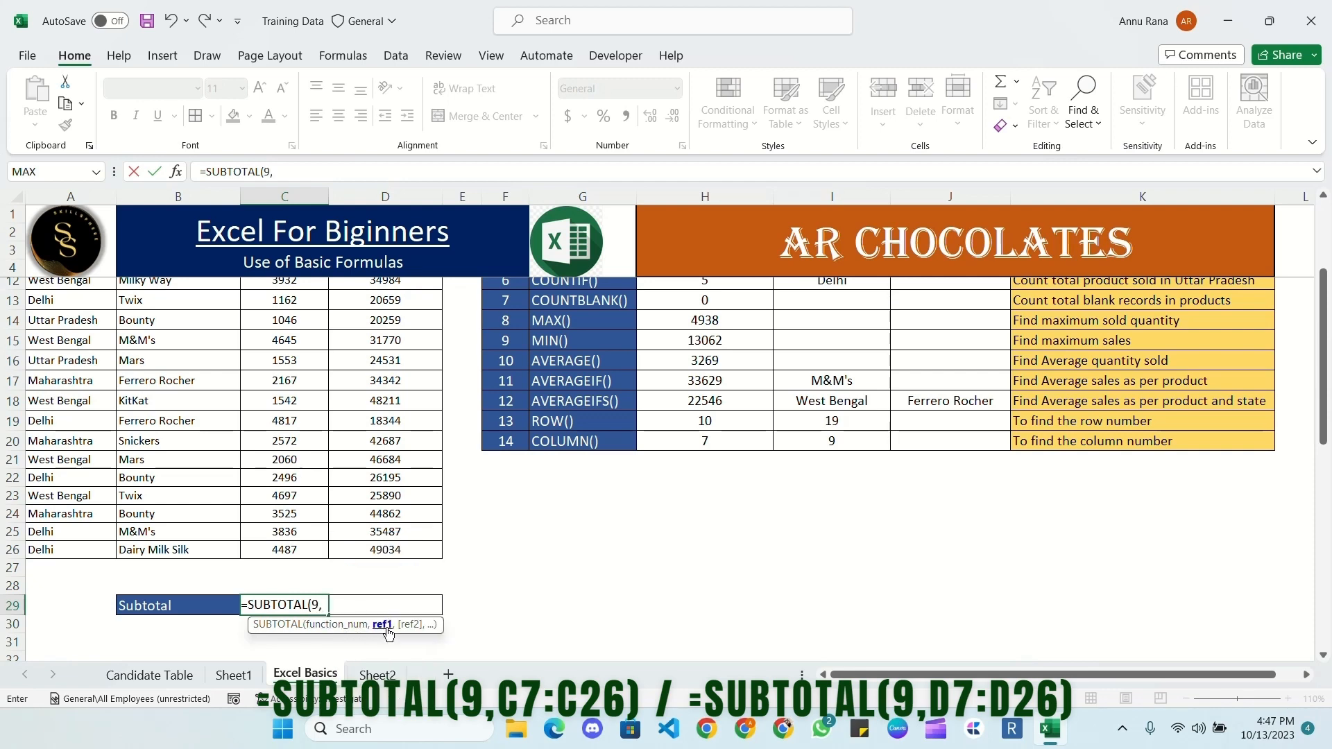
scroll(401, 511, "up", 1)
scroll(401, 512, "up", 1)
left_click(395, 321)
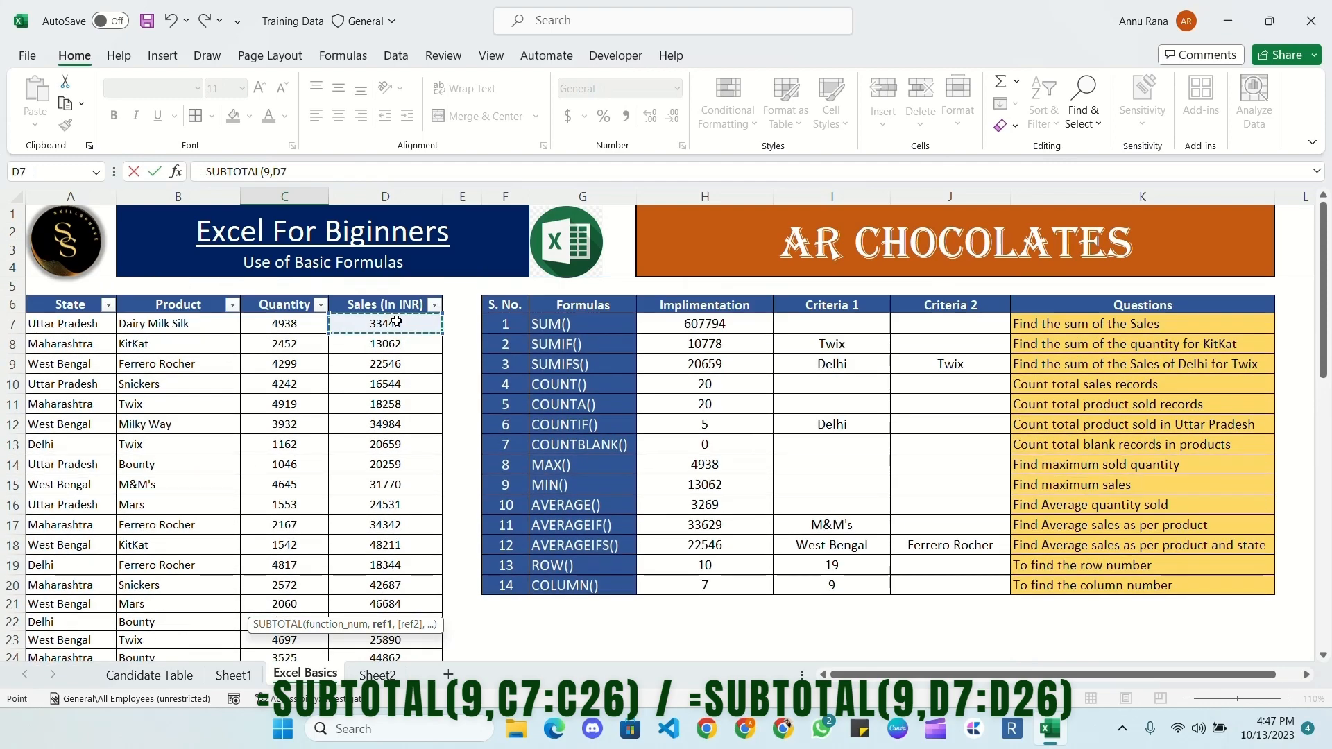
key("Left")
key("ctrl+shift+Down")
scroll(362, 471, "down", 1)
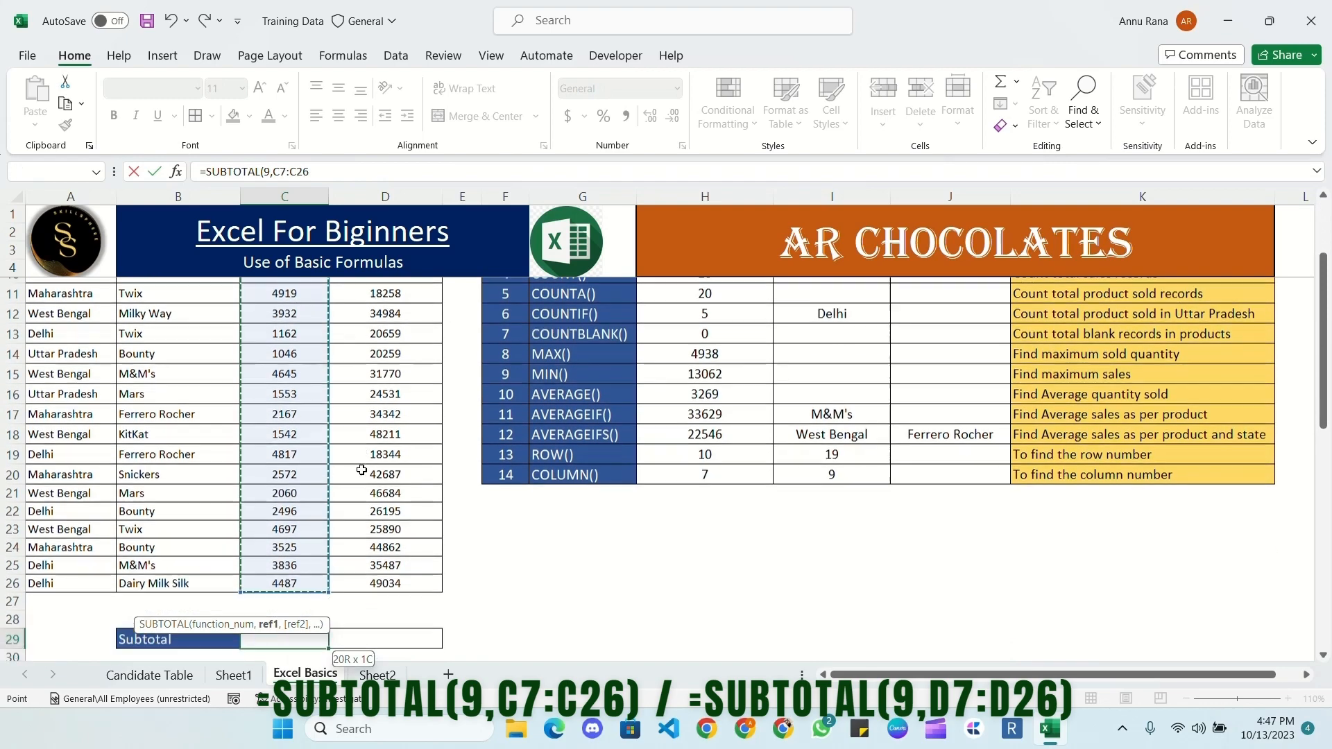
scroll(362, 470, "down", 1)
key("Return")
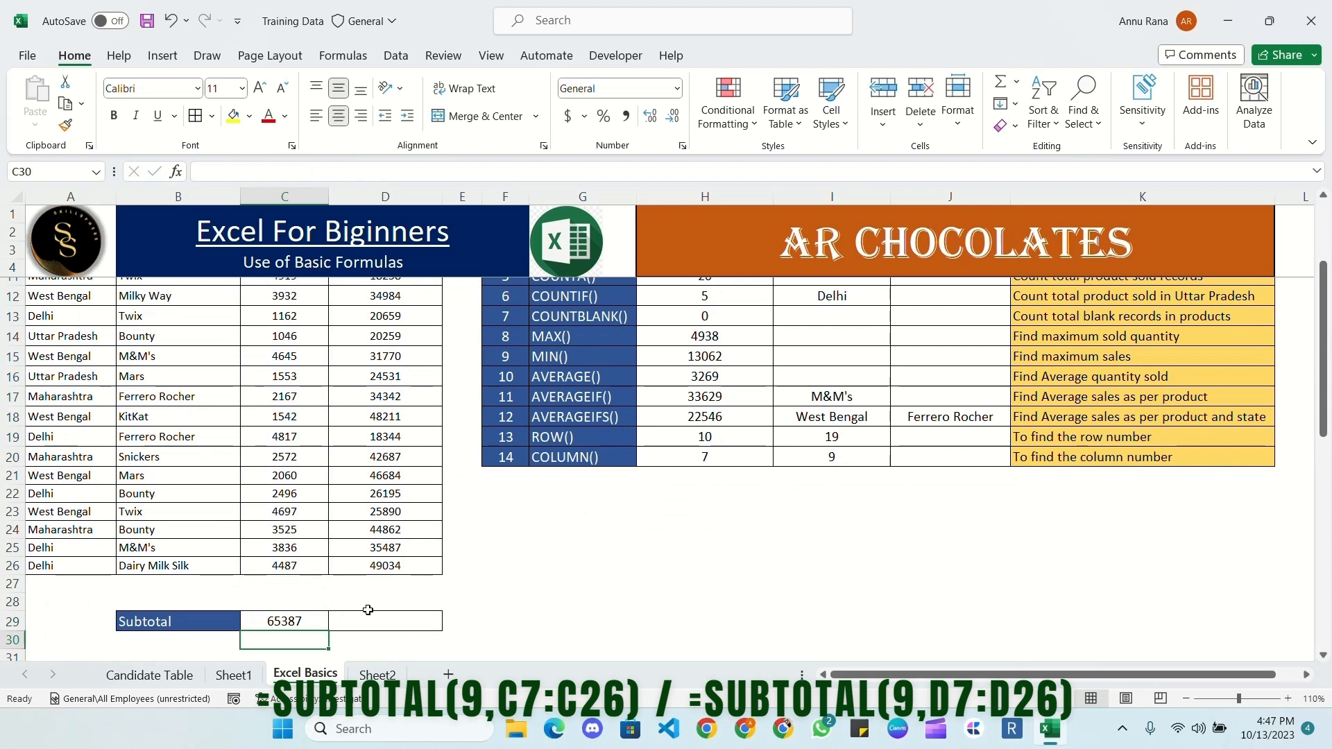
- Fill the SUBTOTAL formula from C29 across to D29 for the Sales column
left_click(302, 621)
scroll(399, 340, "up", 2)
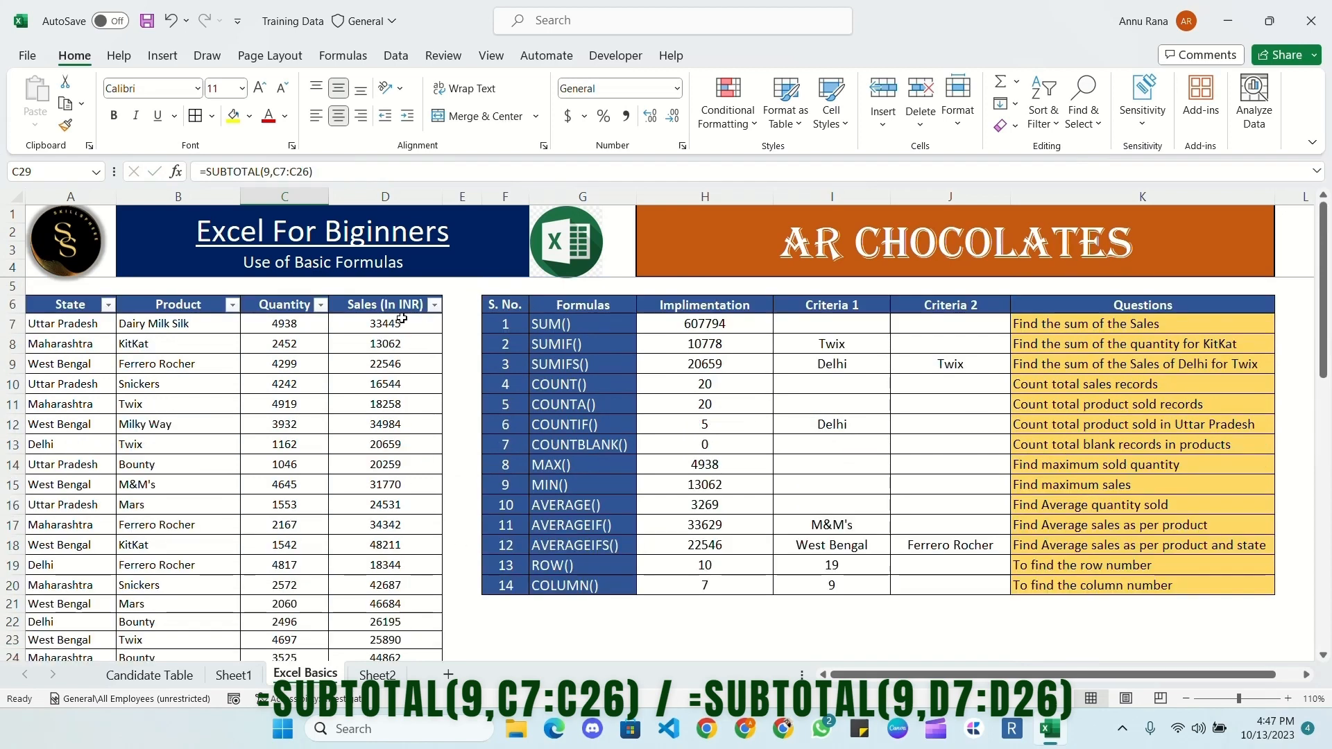
scroll(401, 319, "down", 5)
left_click_drag(329, 470, 439, 470)
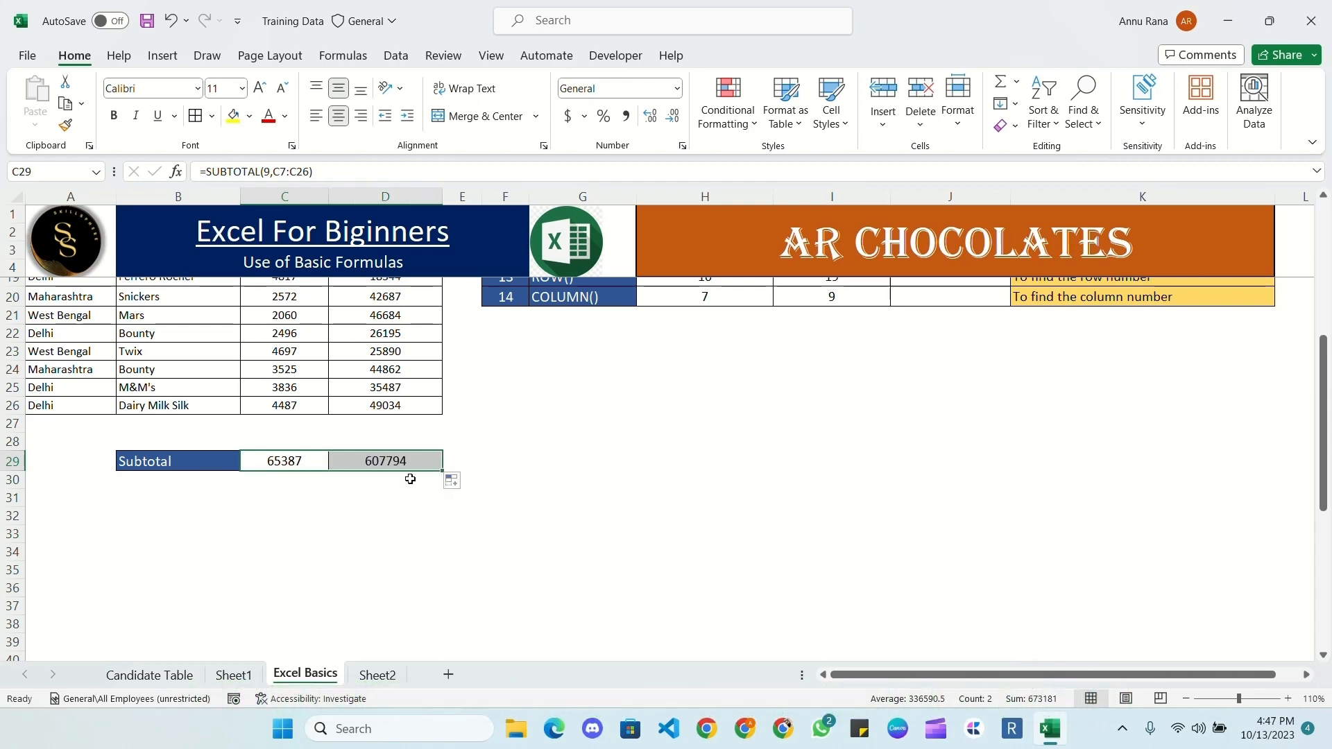
scroll(284, 513, "up", 1)
left_click(281, 541)
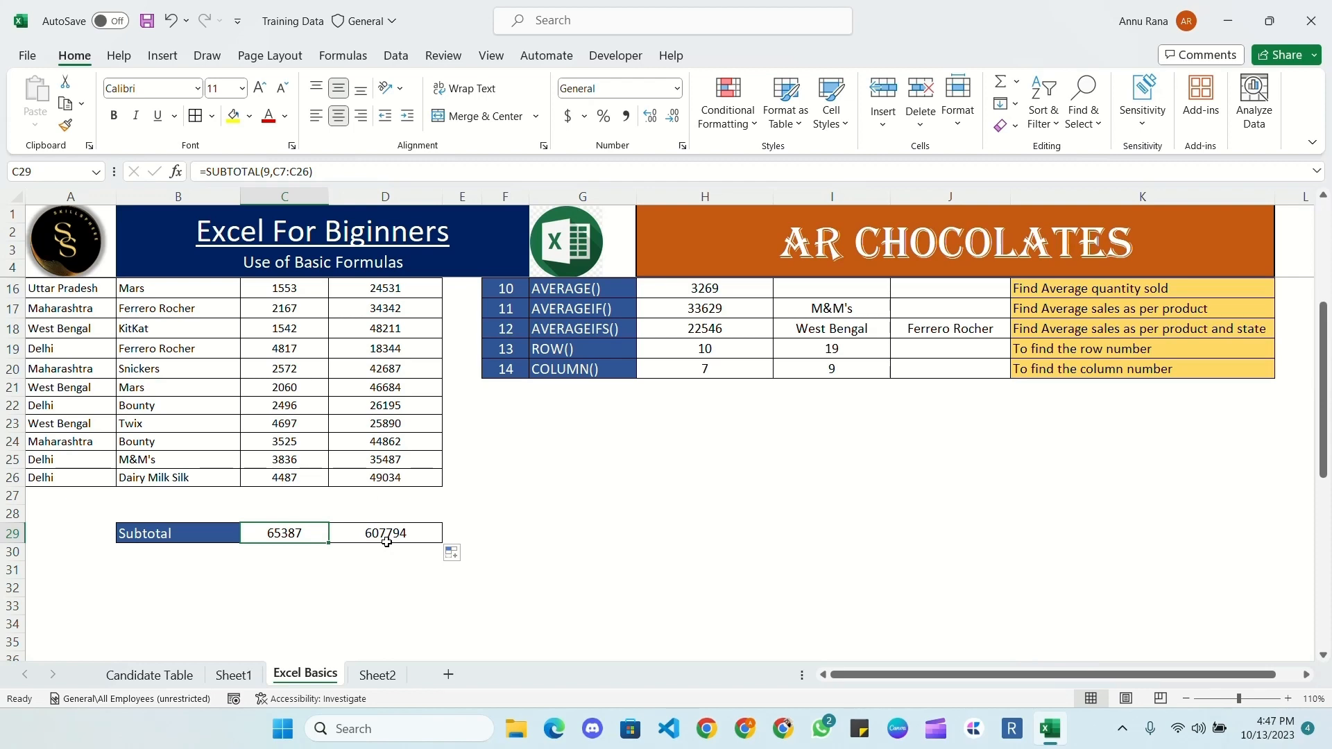
- Filter the State column to Delhi only
scroll(108, 310, "up", 4)
left_click(108, 306)
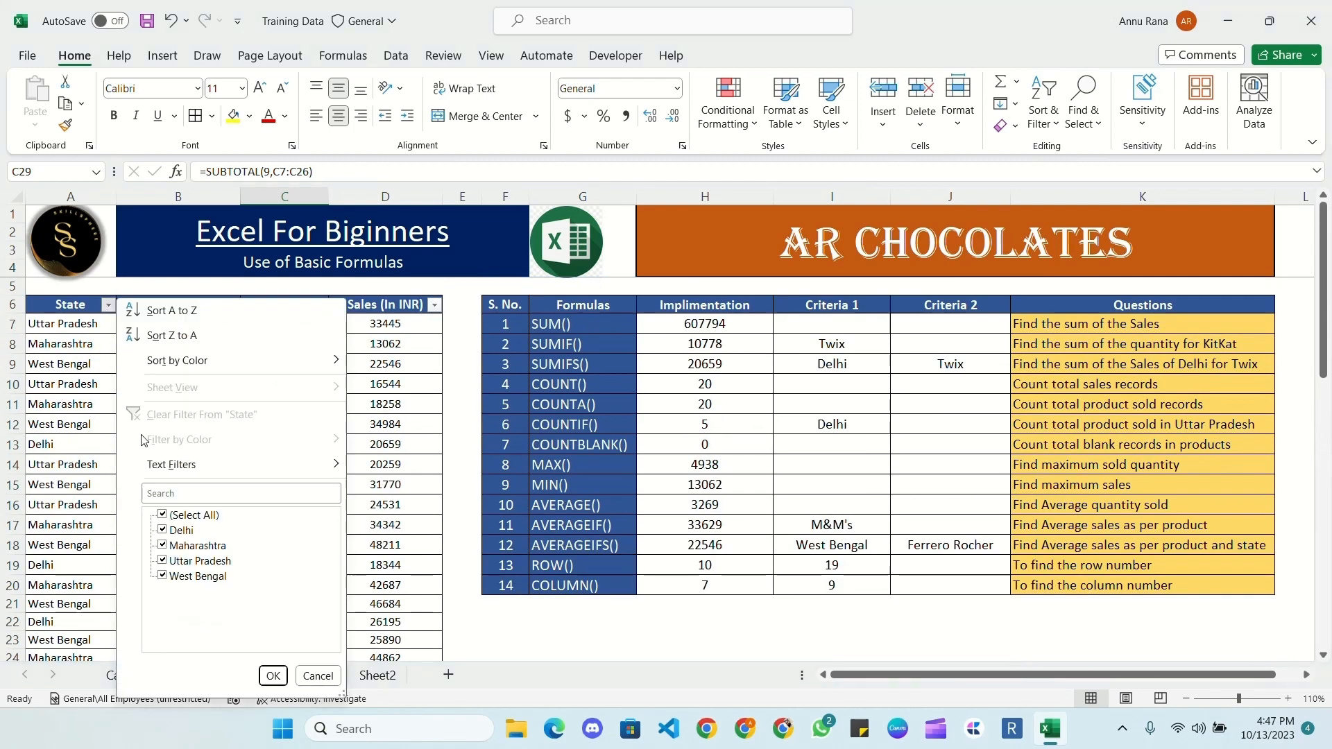
left_click(163, 514)
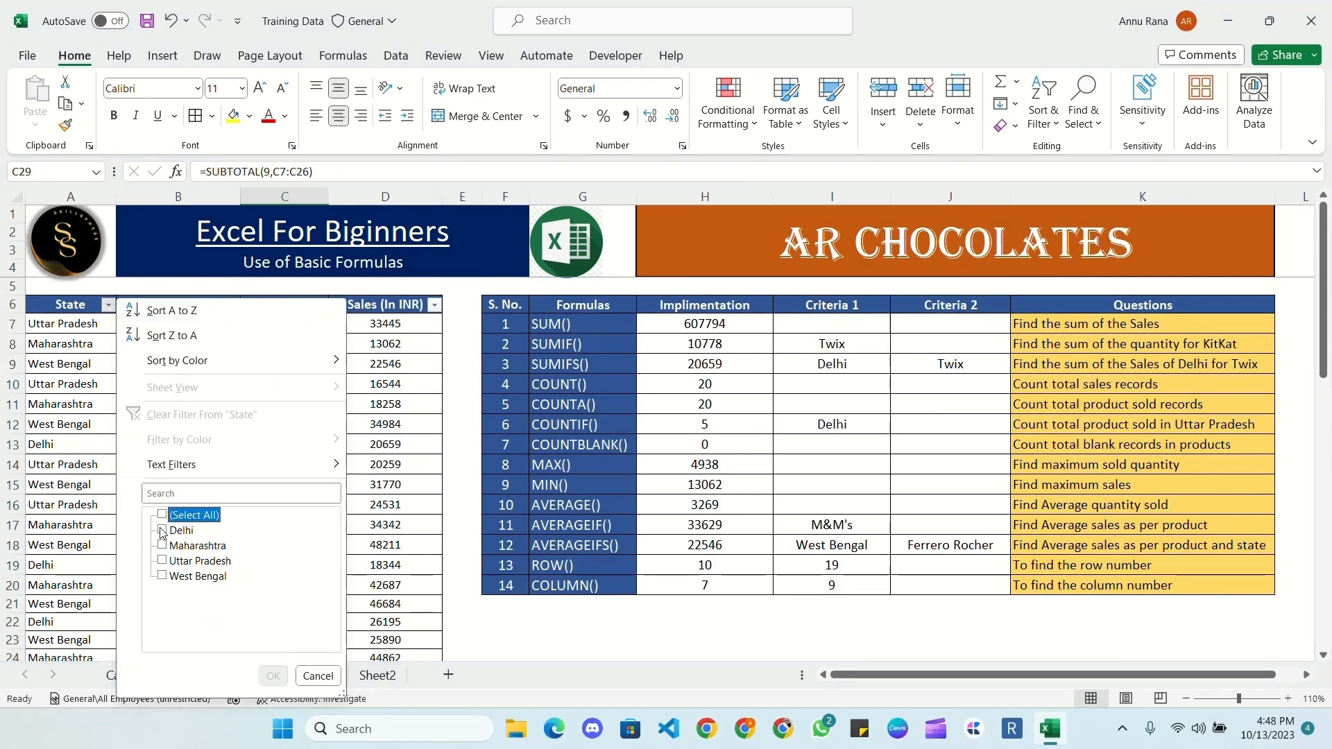
left_click(164, 532)
left_click(270, 676)
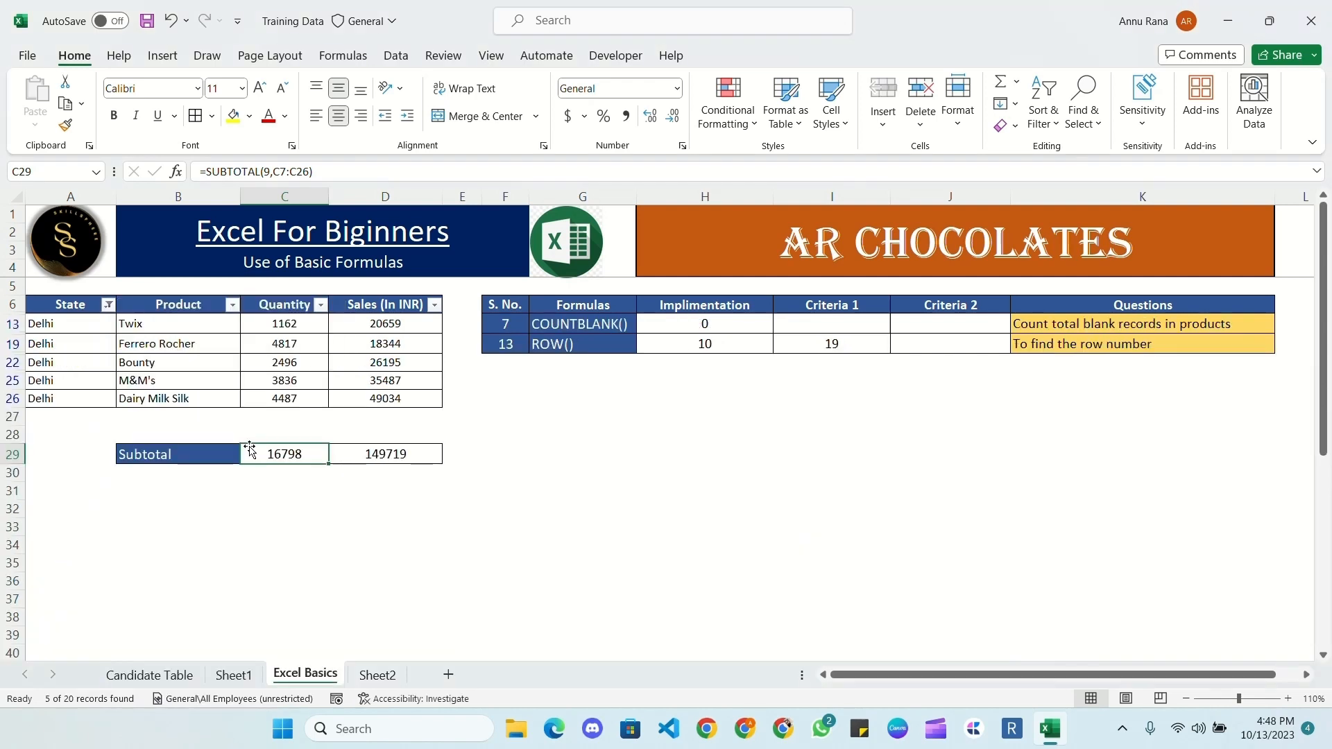
- Compare the subtotals in C29 and D29 with the sums of the visible Quantity and Sales cells
left_click(331, 458)
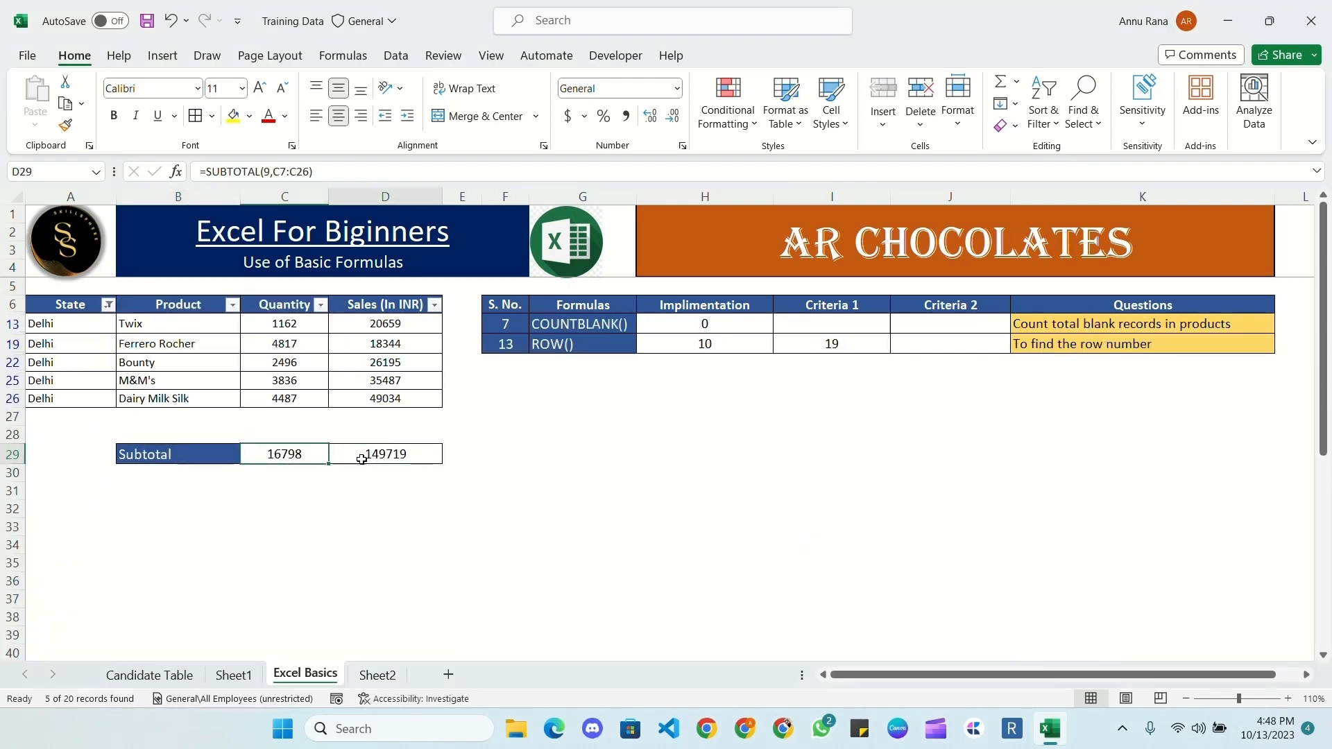
left_click(291, 455)
left_click(290, 324)
left_click_drag(289, 324, 285, 401)
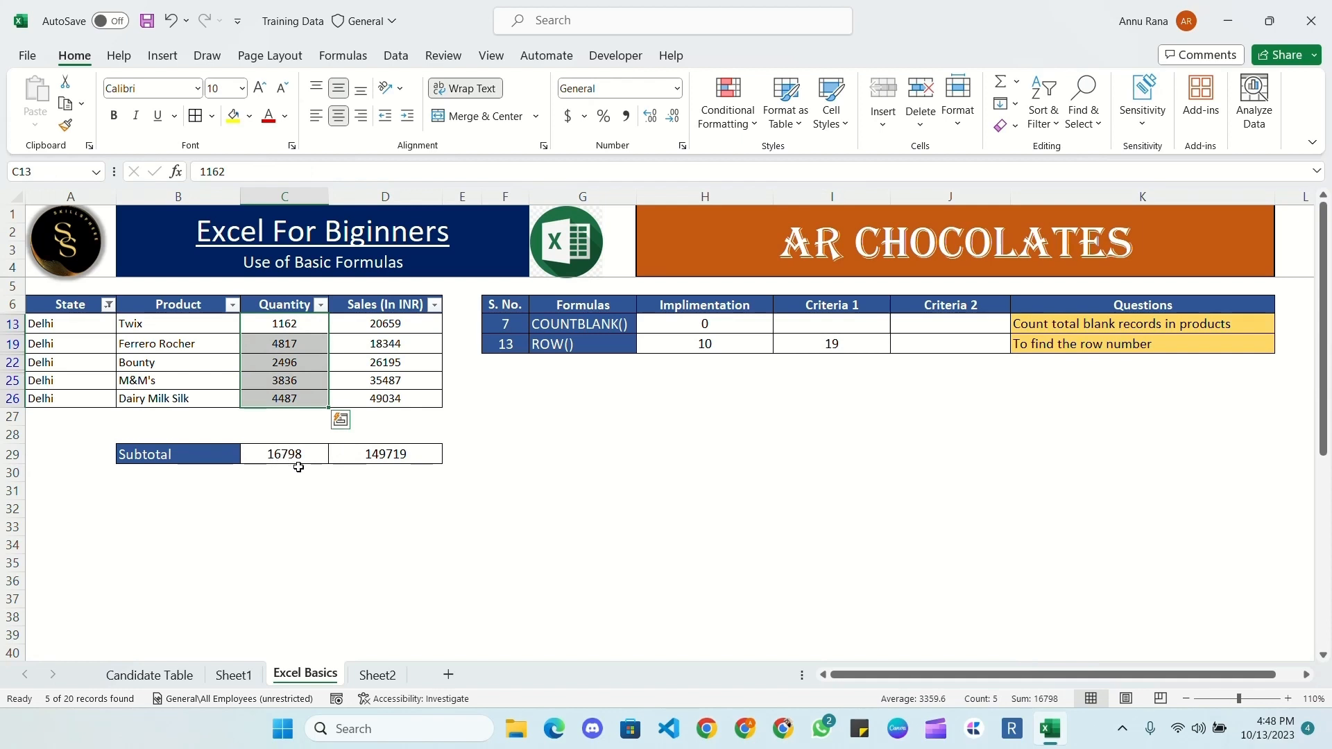
left_click_drag(406, 321, 399, 401)
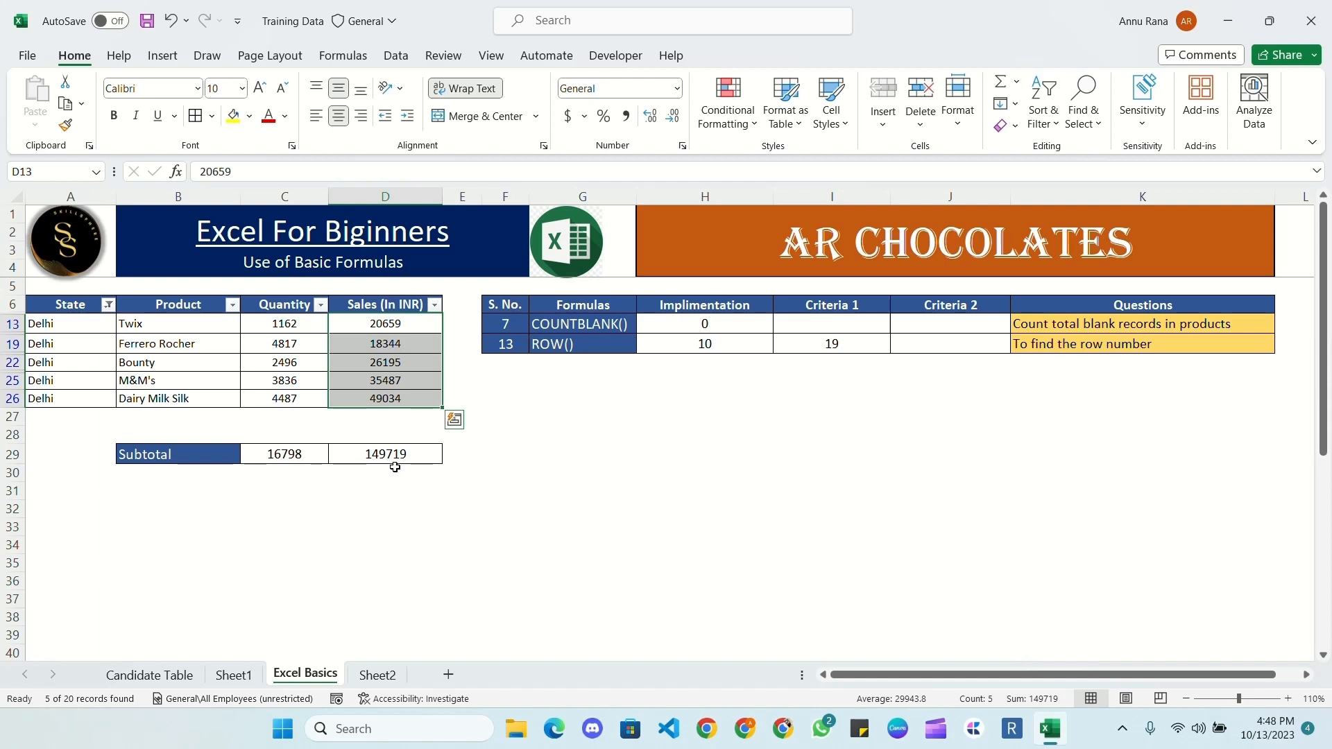
- Filter the State column to Maharashtra and Uttar Pradesh instead of Delhi
left_click(108, 304)
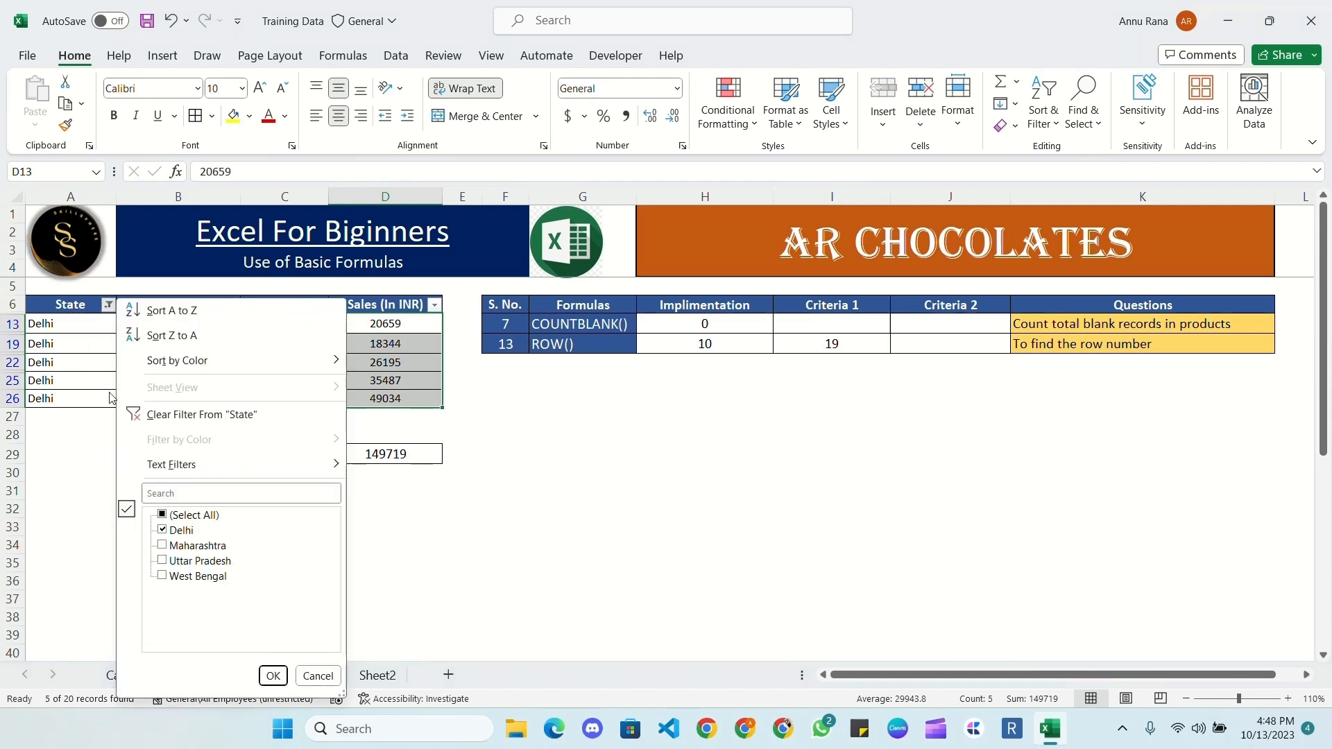
left_click(172, 532)
left_click(171, 547)
left_click(196, 562)
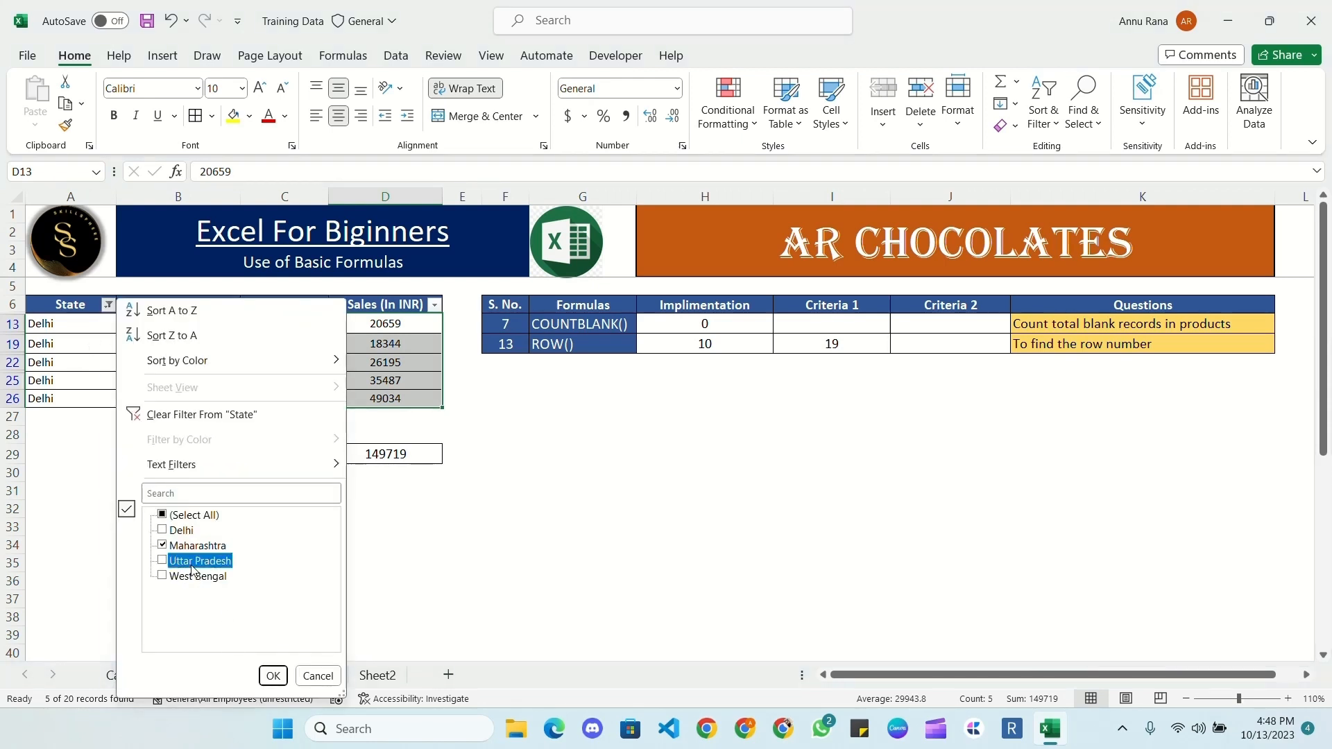
left_click(272, 675)
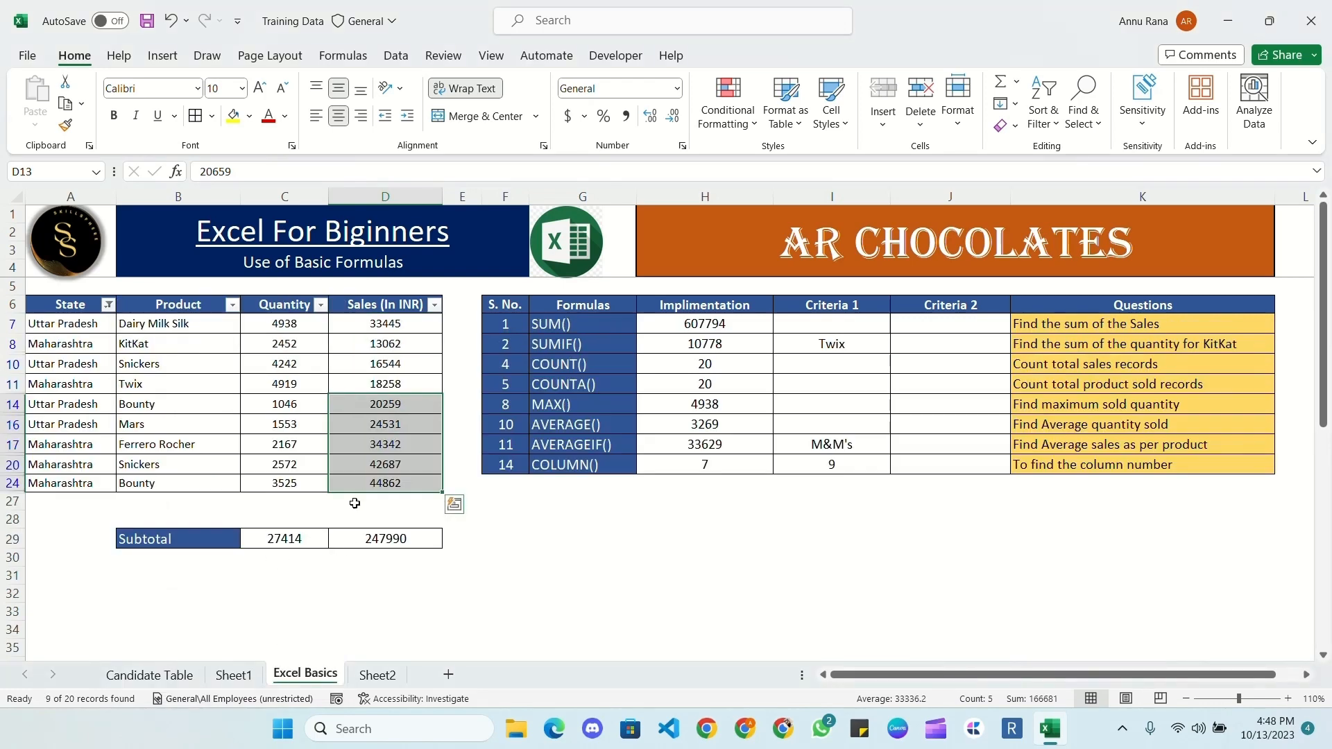
- Clear the State filter by turning filtering off and back on for the sales table
left_click(354, 464)
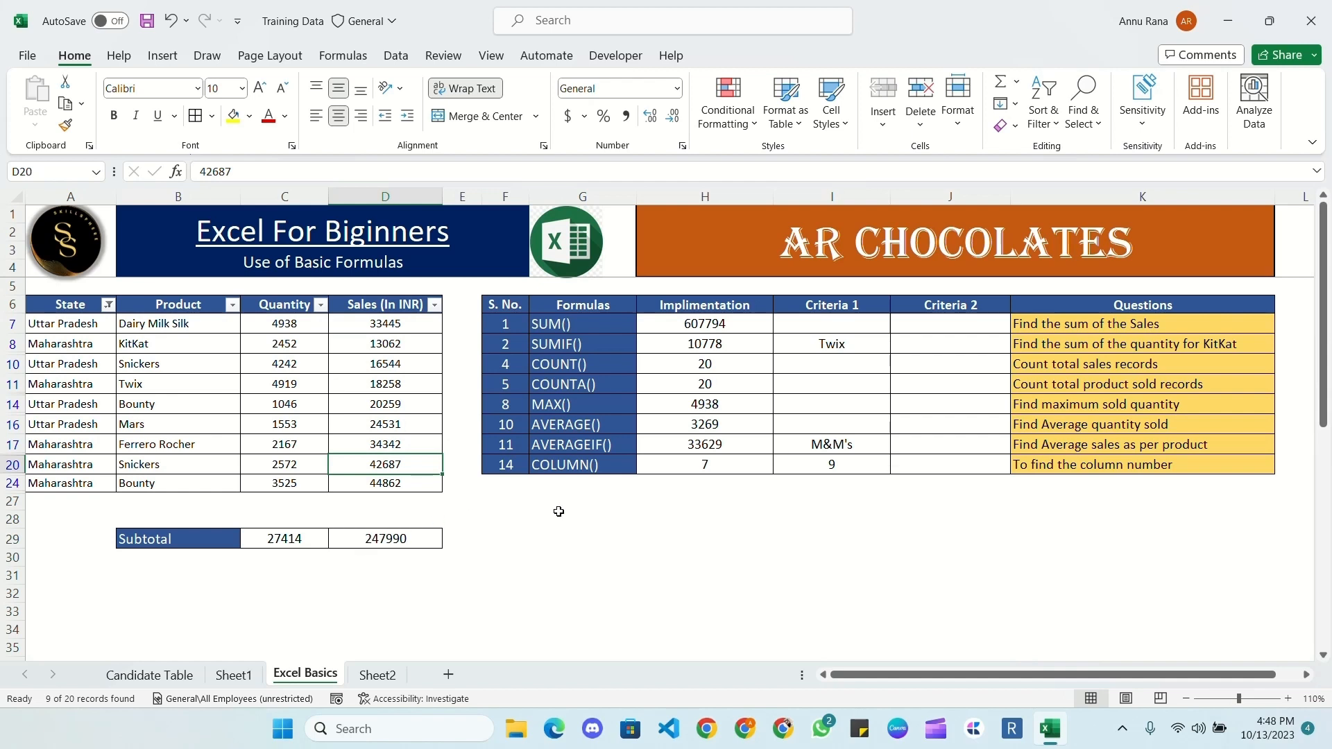
key("ctrl+shift+l")
key("ctrl+shift+l")
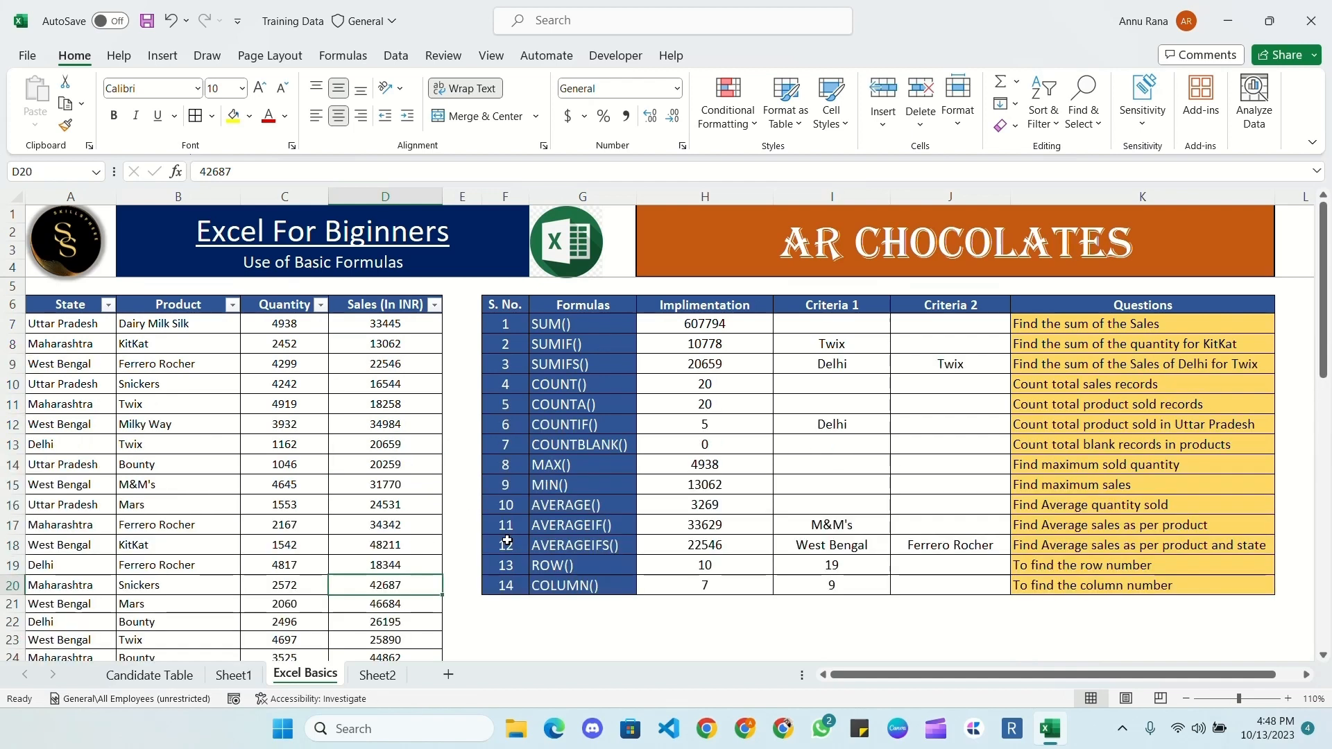